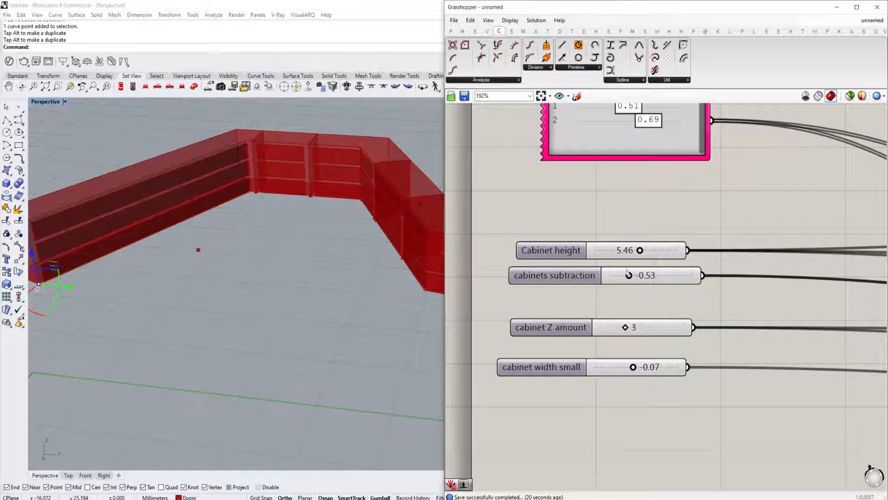
Set cabinets subtraction to -0.74, Cabinet height to 5.83 and cabinet width small to -0.22, keeping cabinet Z amount at 3.
left_click(628, 275)
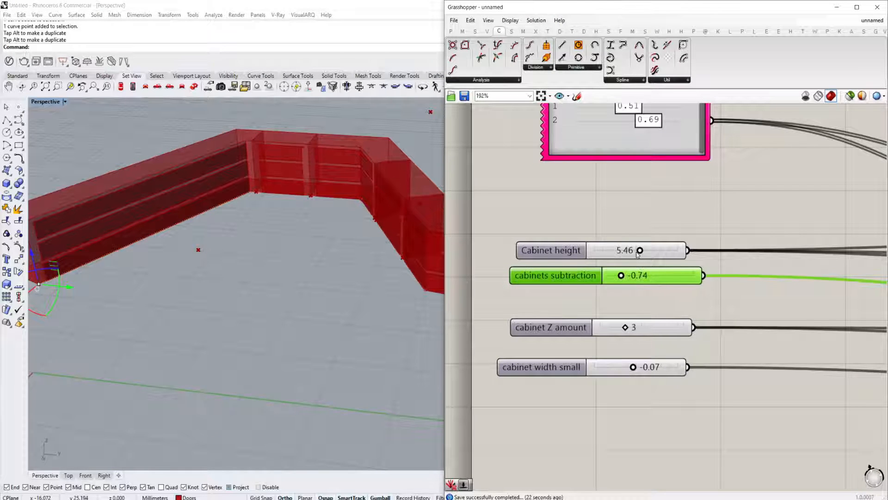
mouse_move(640, 250)
left_mouse_down()
mouse_move(626, 250)
mouse_move(643, 251)
left_mouse_up()
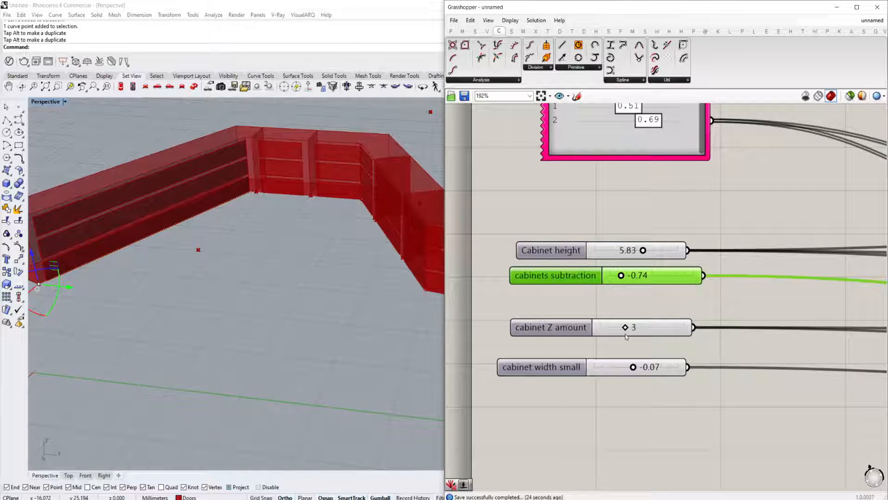
mouse_move(626, 328)
left_mouse_down()
mouse_move(640, 327)
mouse_move(625, 328)
left_mouse_up()
left_click_drag(633, 366, 627, 368)
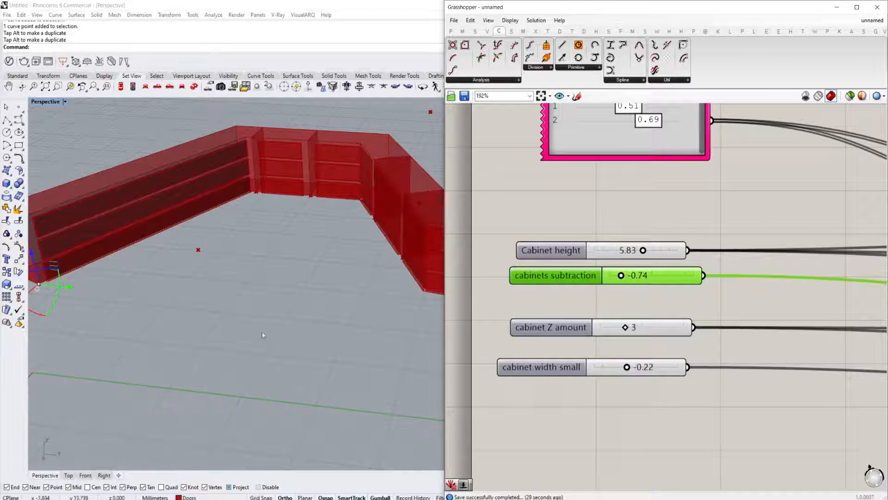
scroll(262, 335, "down", 7)
scroll(208, 275, "up", 5)
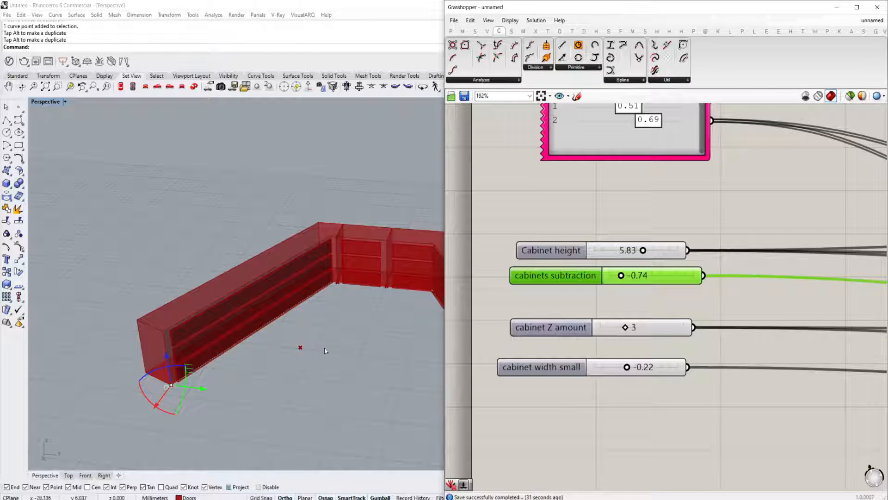
right_click_drag(324, 351, 353, 273)
scroll(360, 277, "down", 5)
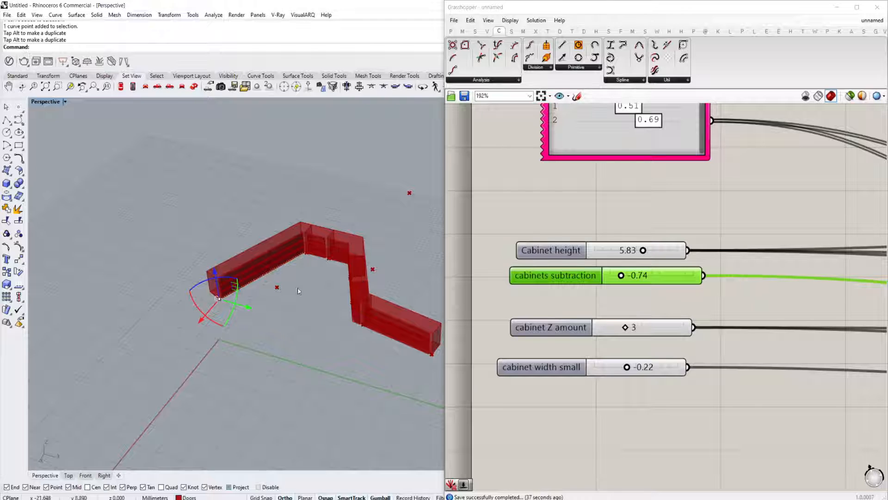
Adjust the cabinet position values in the gene pool, setting the second to 0.30 and the third to 0.91.
scroll(282, 311, "up", 5)
scroll(634, 242, "down", 2)
right_click_drag(637, 219, 645, 300)
scroll(645, 226, "up", 4)
left_click_drag(642, 225, 699, 247)
right_click_drag(698, 246, 682, 274)
Set the number of kitchen cabinets to 8 and inspect the updated cabinet run in the 3D view.
scroll(671, 280, "down", 2)
scroll(630, 225, "up", 3)
right_click_drag(630, 225, 631, 277)
scroll(626, 242, "up", 2)
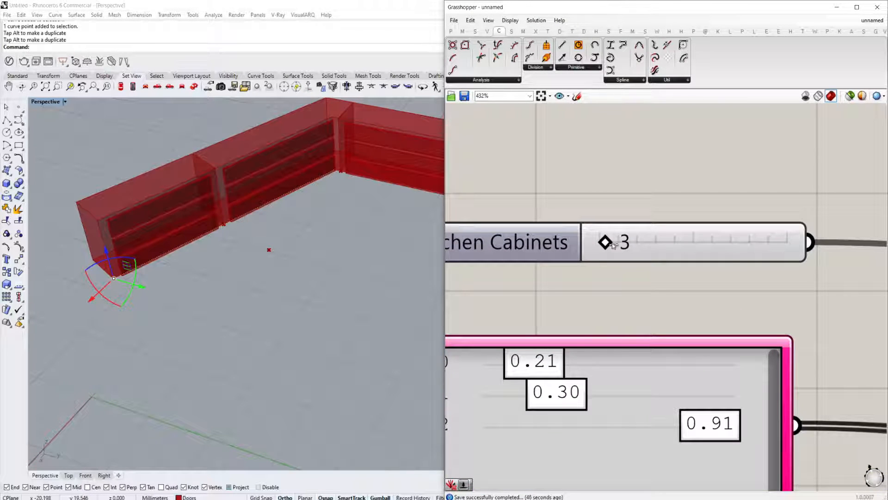
mouse_move(614, 245)
left_mouse_down()
mouse_move(631, 244)
mouse_move(621, 244)
left_mouse_up()
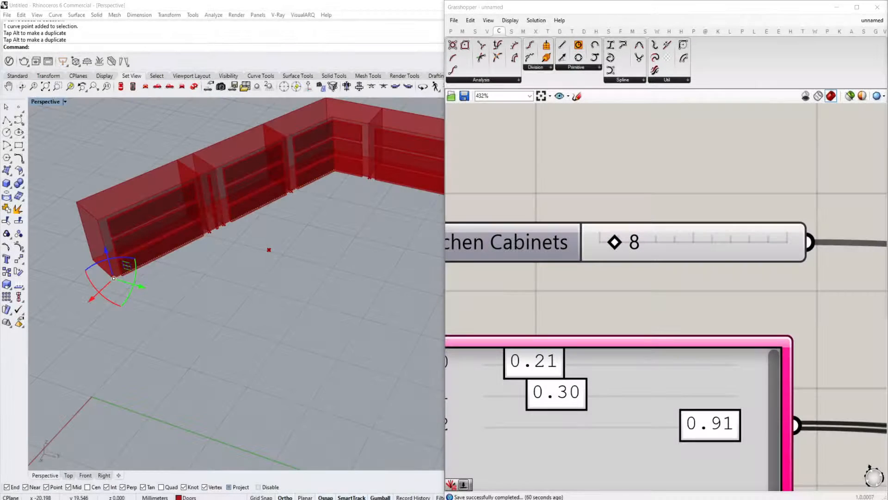
scroll(301, 226, "down", 5)
right_click_drag(301, 225, 275, 266)
scroll(271, 257, "up", 3)
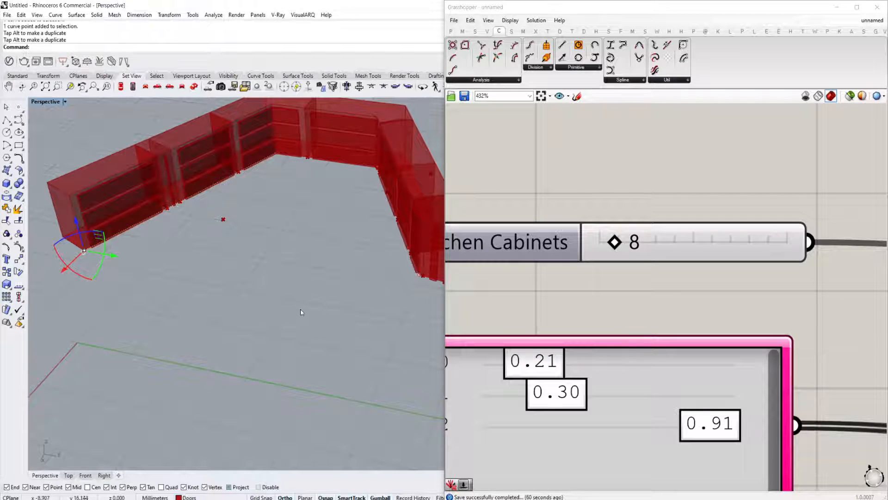
Hide the Grasshopper window, switch to the browser and examine the reference photos of kitchen cabinets in the image results.
left_click(836, 6)
right_click_drag(379, 260, 451, 204)
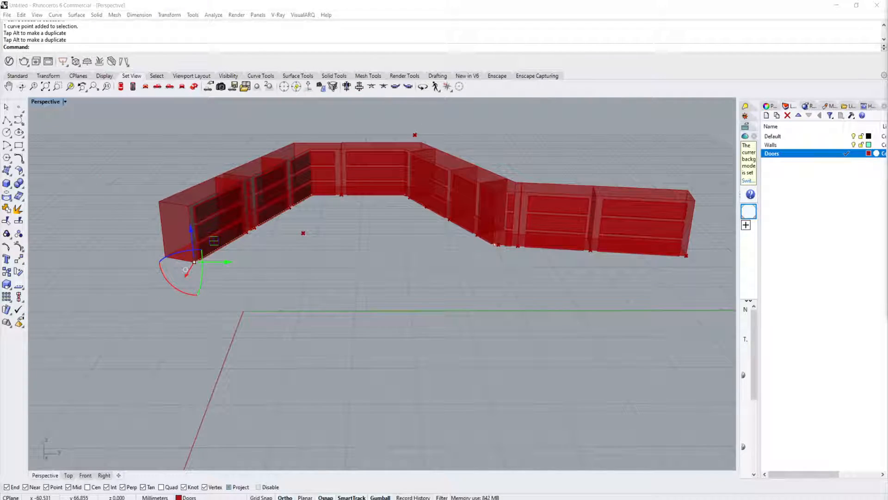
left_click_drag(887, 88, 343, 1)
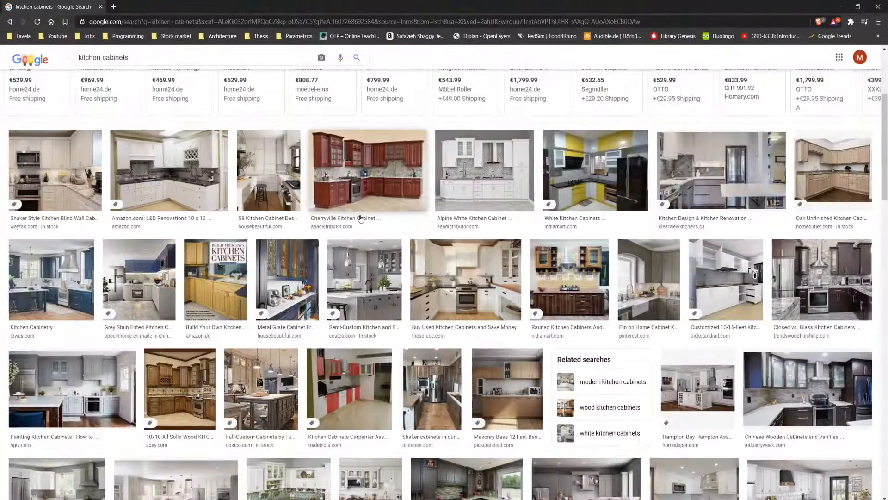
scroll(279, 271, "up", 5, "ctrl")
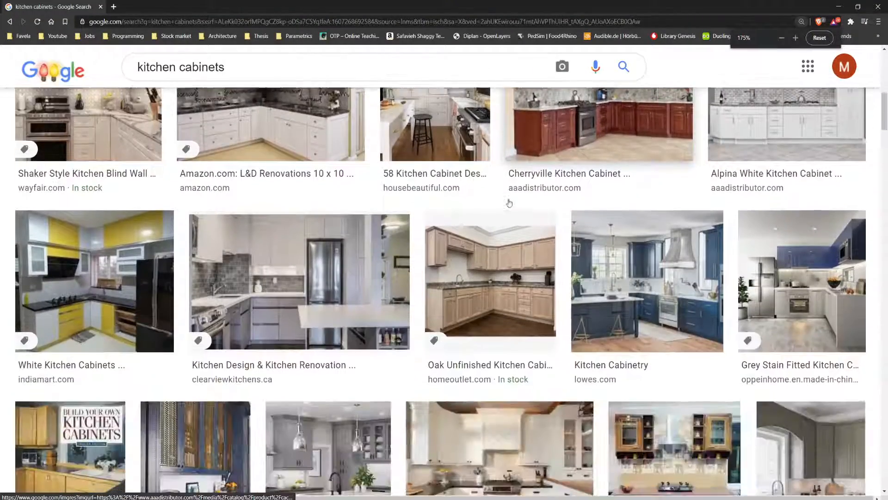
scroll(500, 200, "down", 3)
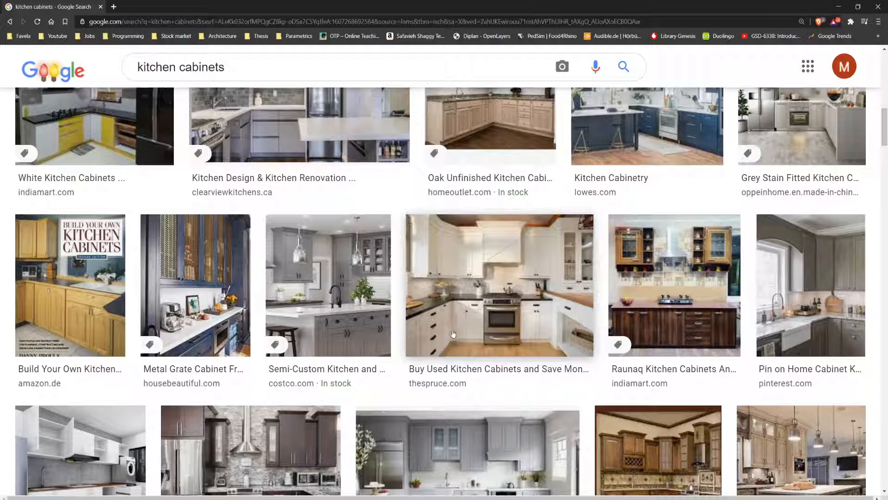
scroll(491, 297, "down", 6)
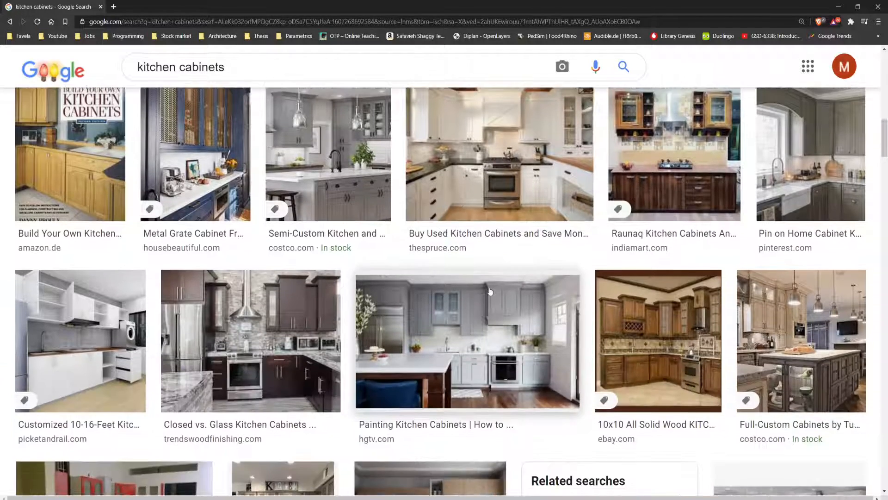
scroll(398, 314, "down", 3)
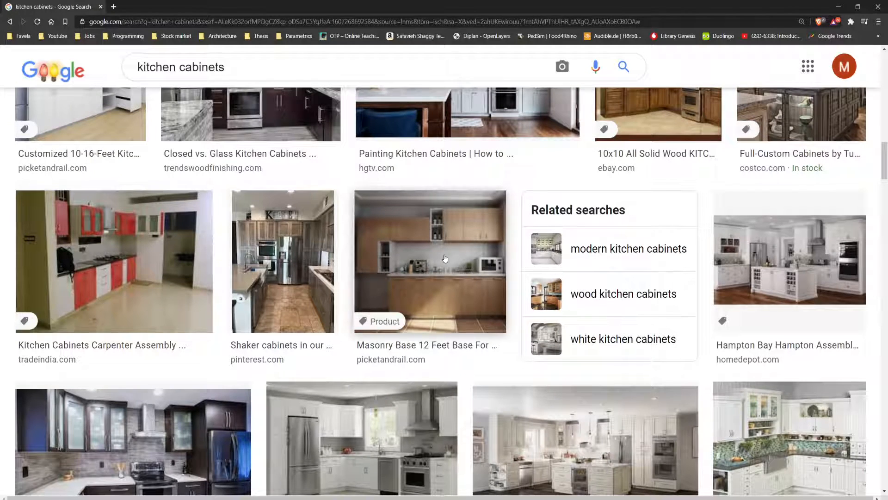
scroll(462, 231, "down", 2)
scroll(342, 322, "down", 3)
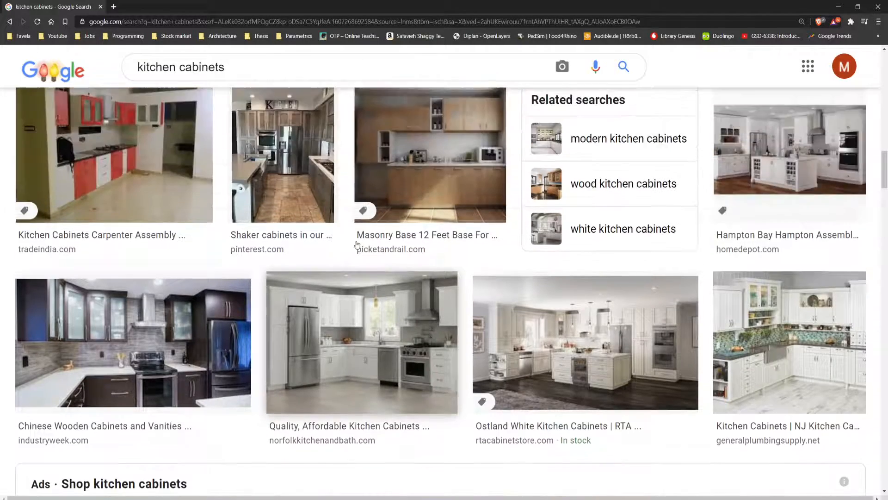
scroll(375, 245, "up", 6)
scroll(416, 342, "up", 10)
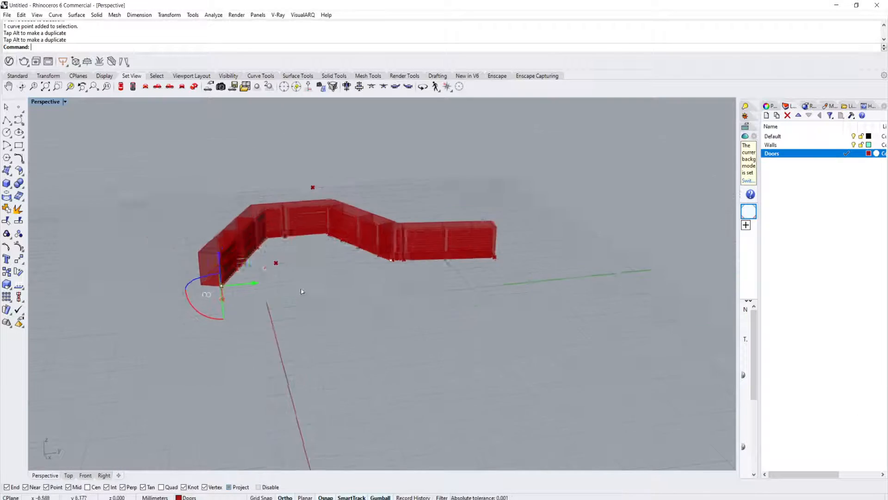
Switch back to Rhino, reopen Grasshopper, turn off its geometry preview and hide its window.
right_click_drag(301, 291, 307, 345)
scroll(307, 297, "up", 5)
type("Grasshopper")
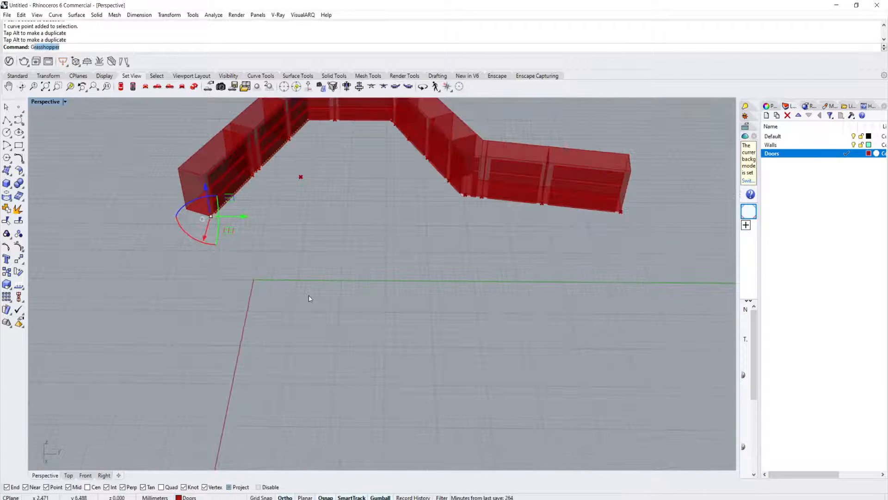
key("Return")
left_click(803, 96)
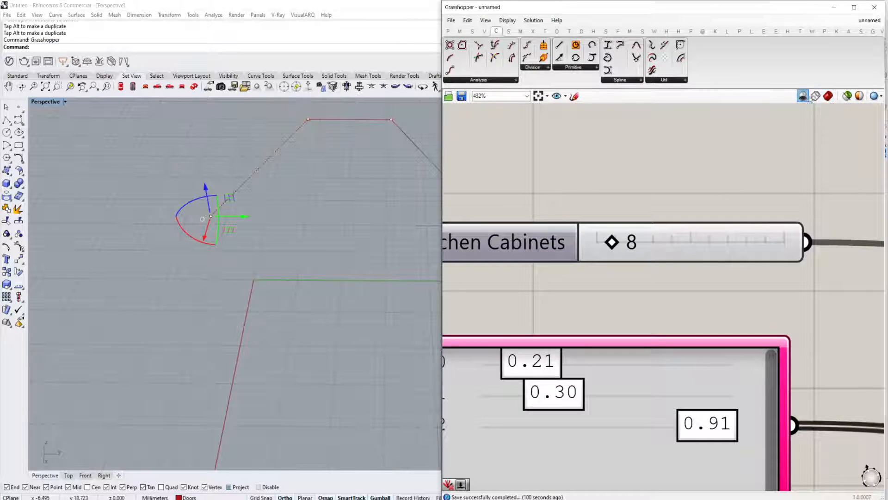
right_click_drag(298, 260, 320, 259)
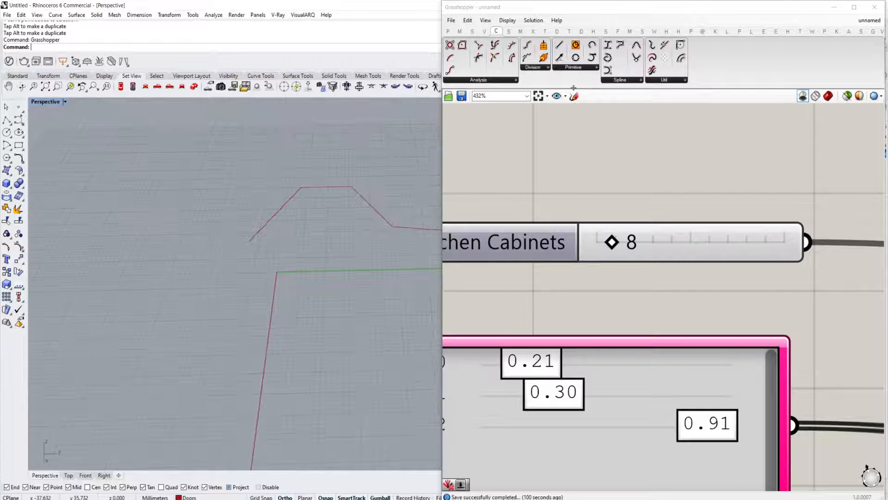
left_click(834, 7)
right_click_drag(398, 275, 343, 324)
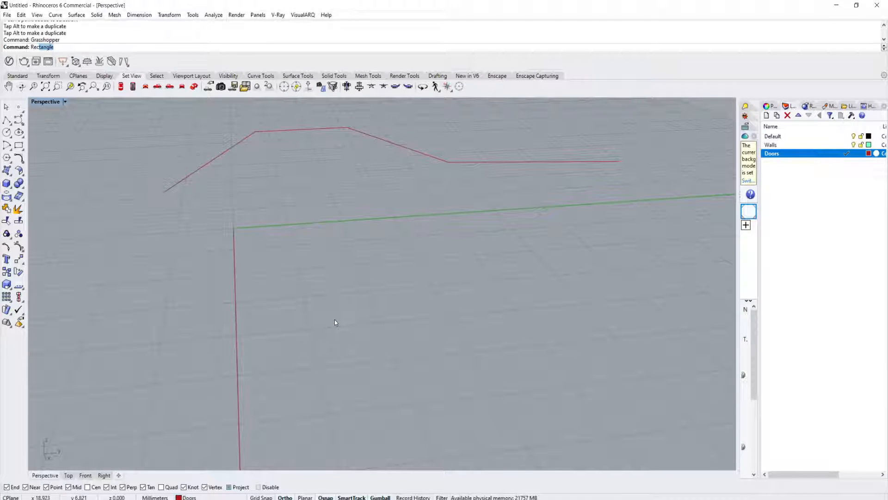
Draw a rectangle on the ground plane in front of the cabinet polyline.
type("Rec")
key("Return")
left_click(264, 286)
left_click(476, 323)
Extrude the rectangle upward into a solid cabinet-sized box with ExtrudeCrv.
left_click(358, 333)
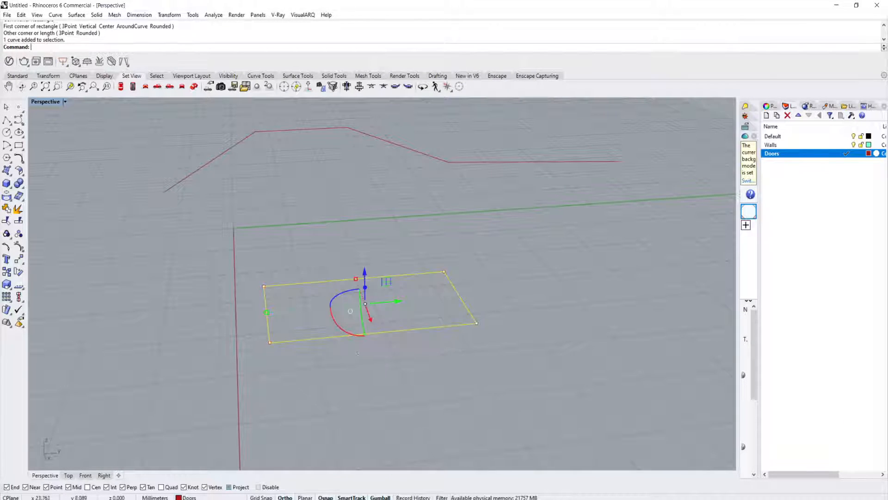
type("Extrudee")
key("Return")
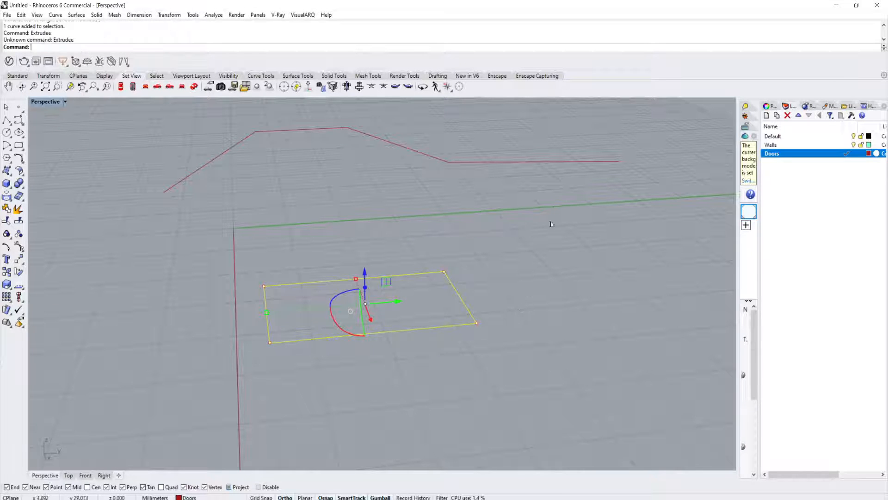
key("Escape")
type("Extr")
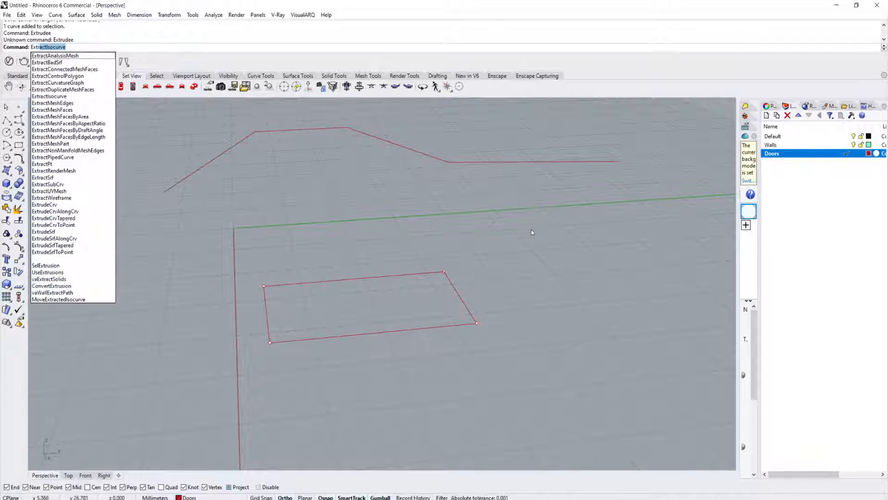
type("ude")
key("Return")
left_click(363, 338)
key("Return")
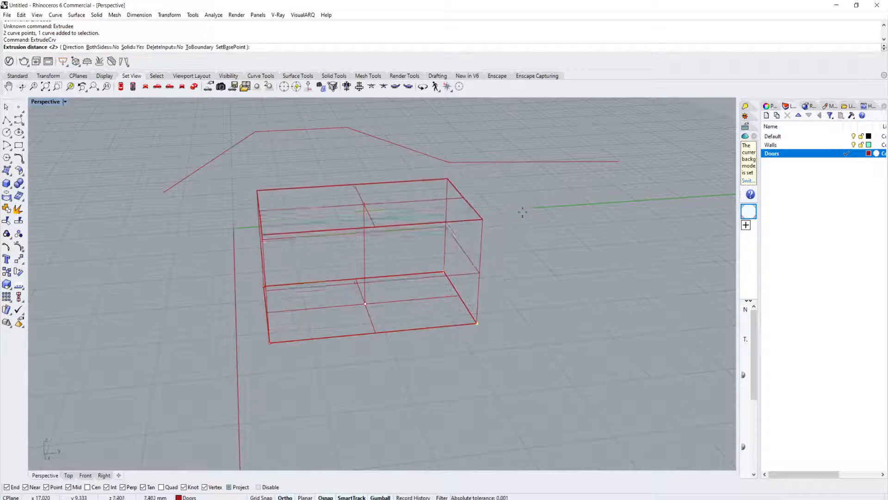
left_click(518, 207)
Display the perspective view in the Grasshopper Arctic mode and view the box from its front.
left_click(37, 102)
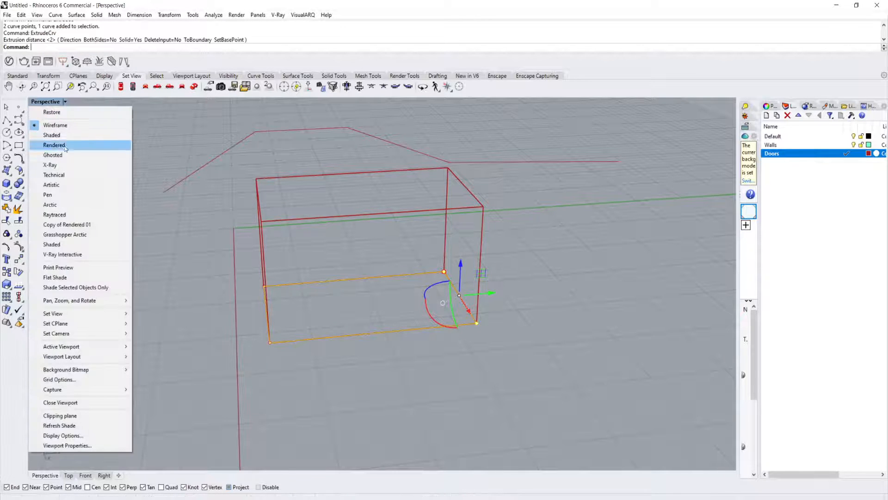
left_click(73, 235)
mouse_move(458, 292)
right_mouse_down()
mouse_move(452, 277)
mouse_move(333, 250)
mouse_move(378, 218)
mouse_move(314, 262)
mouse_move(345, 243)
right_mouse_up()
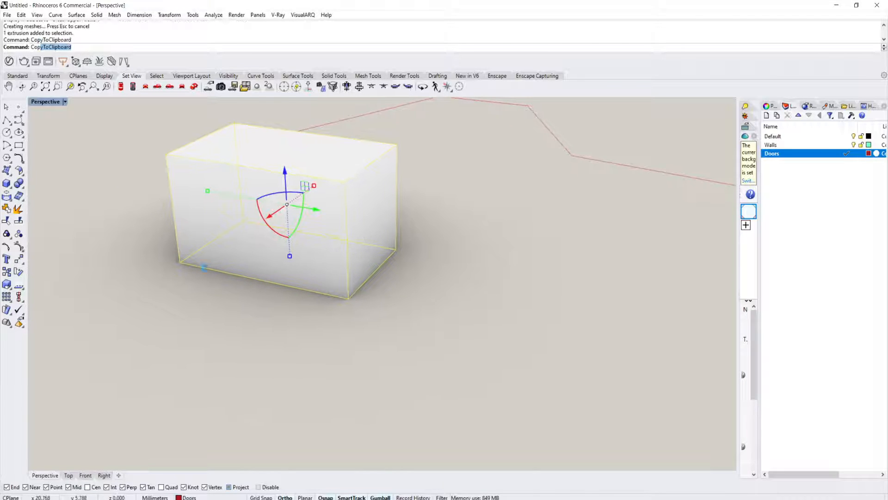
Copy the box twice along its length so that three boxes form a continuous row.
type("copy")
key("Return")
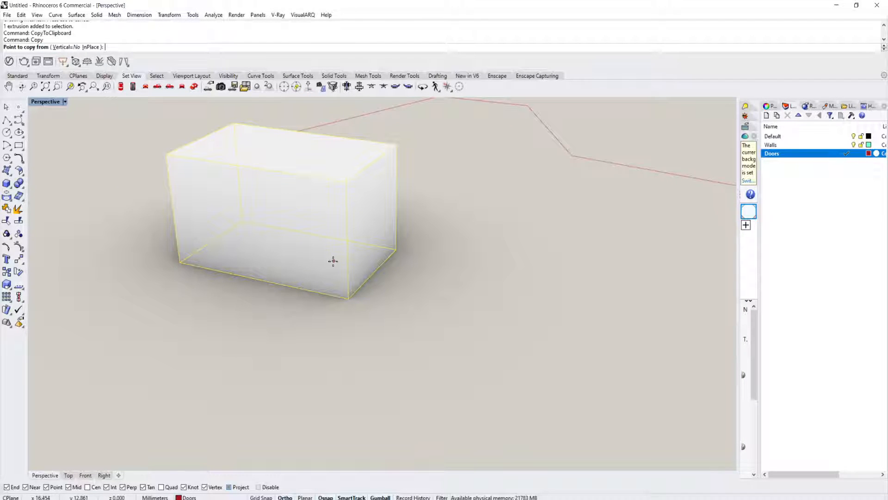
left_click(180, 264)
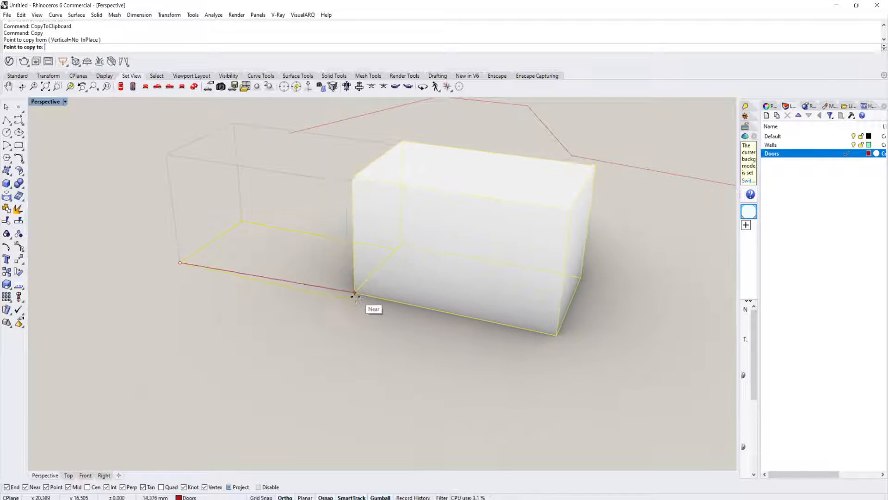
left_click(554, 340)
key("Return")
scroll(555, 337, "down", 5)
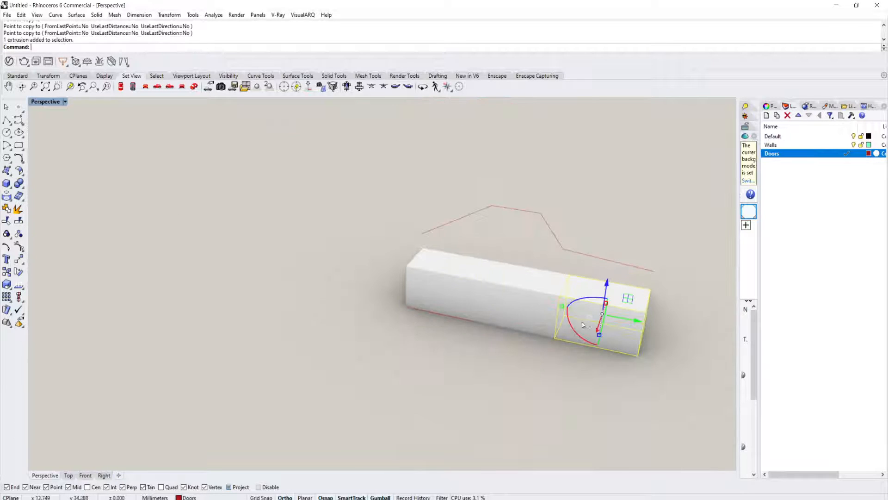
Move the end box around to the front of the row so that the boxes form an L-shaped corner.
right_click_drag(555, 337, 559, 279)
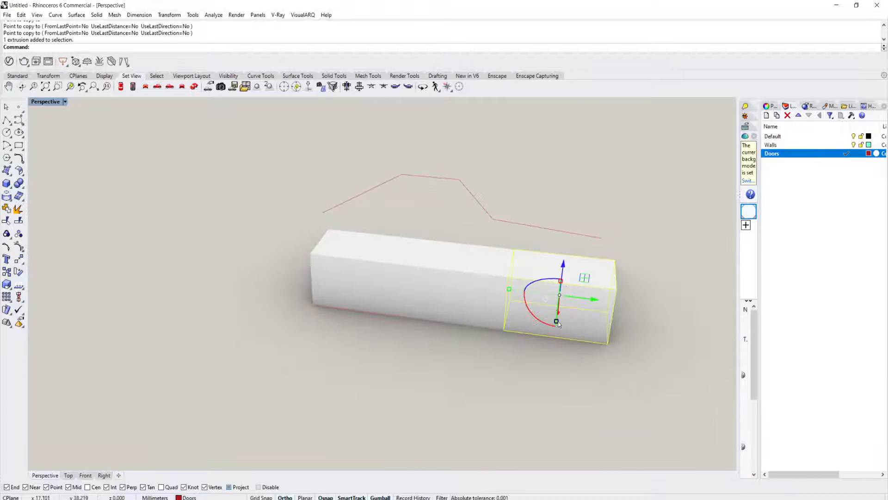
right_click_drag(559, 324, 477, 329)
left_click_drag(479, 326, 488, 359)
right_click_drag(488, 358, 396, 284, "shift")
key("Return")
left_click(453, 334)
left_click(483, 340)
scroll(425, 296, "up", 3)
key("Escape")
type("Re")
key("BackSpace")
key("BackSpace")
type("Box")
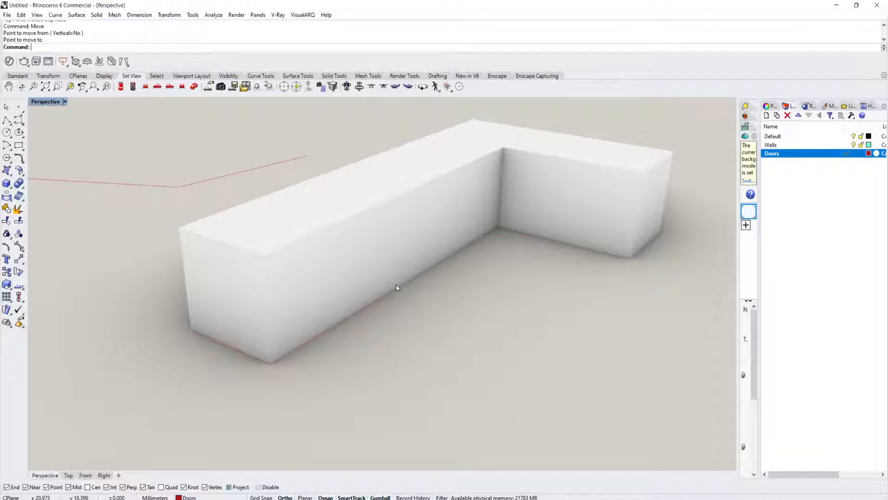
key("Return")
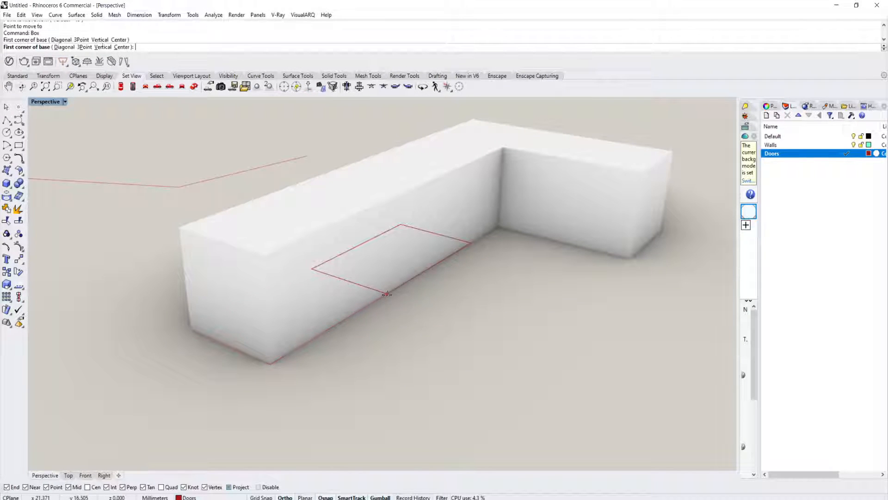
left_click(378, 301)
scroll(283, 363, "up", 5)
left_click(284, 363)
key("Escape")
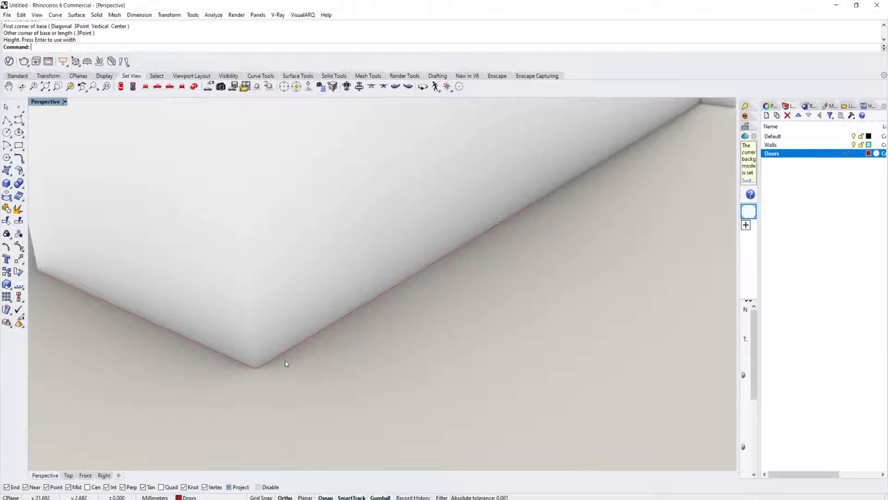
Draw a thin, low box against the front face of the long row, along its bottom edge near the free end.
right_click(287, 361)
left_click(270, 360)
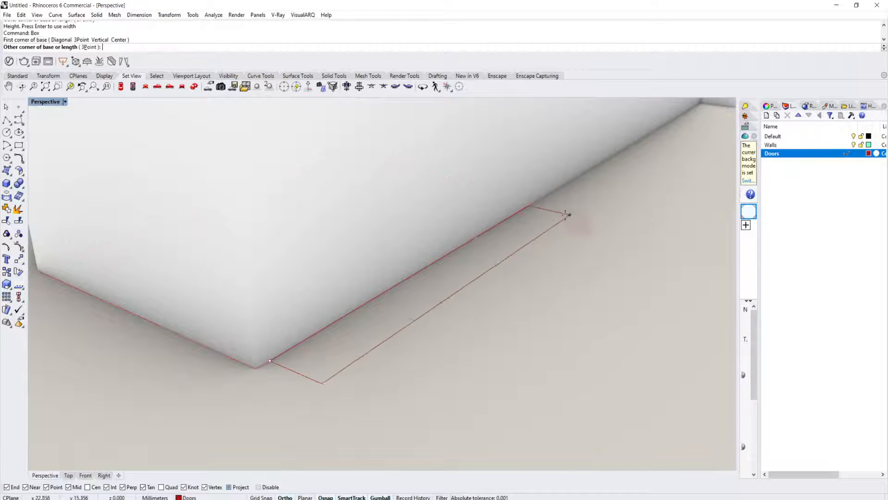
left_click(544, 208)
left_click(547, 165)
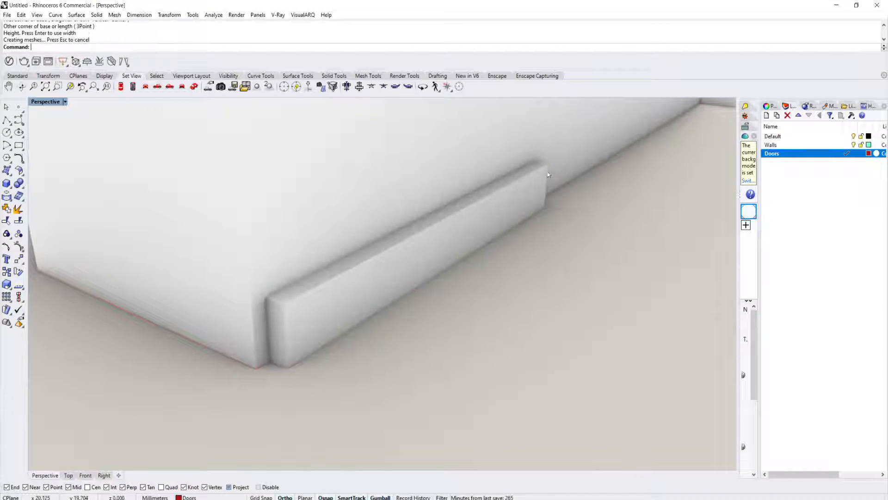
Copy the thin front panel upward twice to make three stacked drawer fronts on the end box of the row.
scroll(530, 181, "down", 3)
left_click_drag(420, 296, 420, 283)
right_click_drag(420, 282, 435, 278)
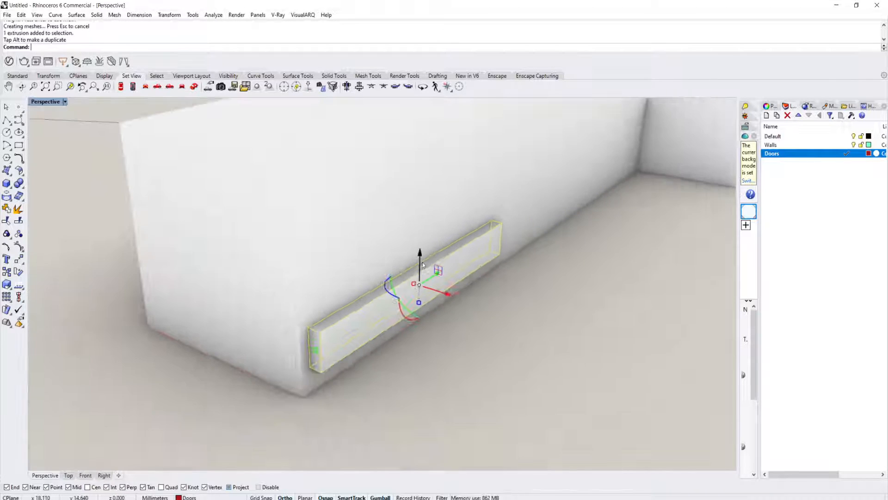
scroll(417, 278, "up", 3)
left_click_drag(417, 278, 410, 162)
key("alt")
scroll(416, 185, "down", 3)
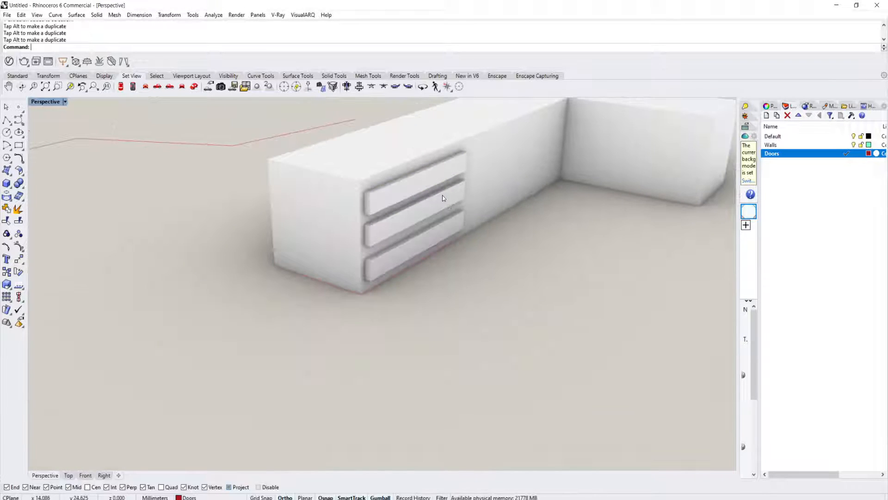
Copy the three stacked drawer fronts along the row onto the front face of the neighbouring box.
left_click(427, 172)
left_click(419, 211)
right_click_drag(422, 243, 369, 258)
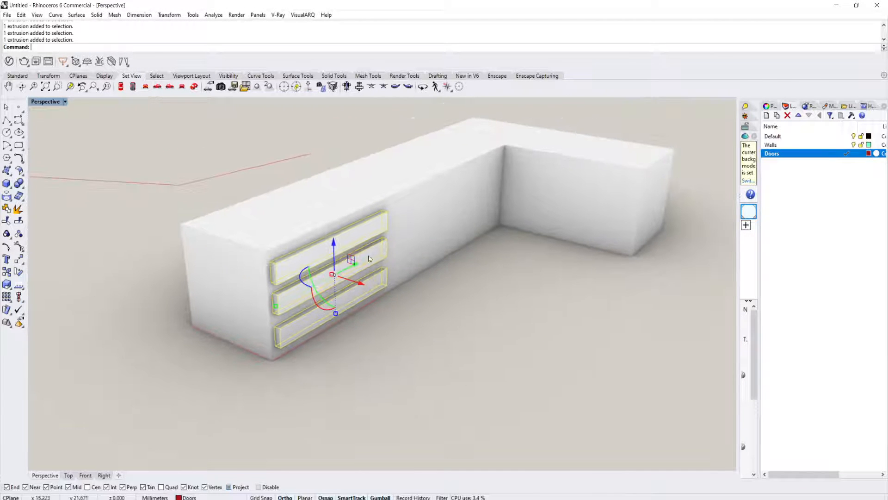
left_click_drag(353, 269, 461, 211)
key("alt")
key("Escape")
Examine the L-shaped cabinet mock-up and the guide polyline from different angles.
right_click_drag(490, 204, 514, 221)
scroll(521, 208, "down", 5)
scroll(518, 189, "up", 6)
left_click(518, 188)
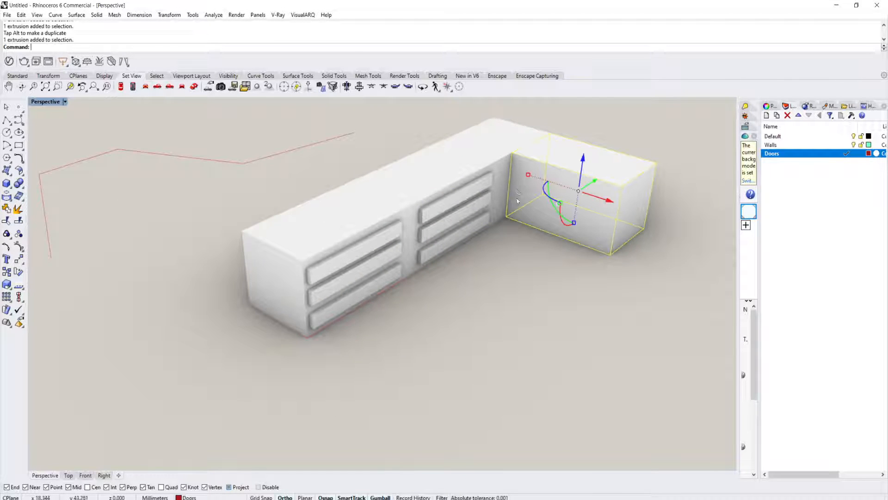
key("Escape")
scroll(522, 199, "down", 4)
scroll(587, 195, "up", 4)
right_click_drag(586, 195, 590, 167)
scroll(547, 218, "down", 4)
right_click_drag(480, 226, 485, 233)
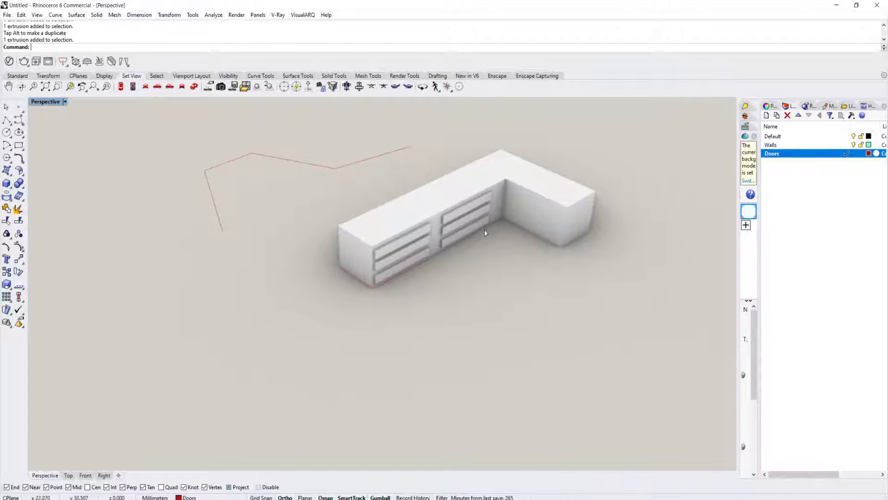
right_click_drag(244, 142, 259, 212)
scroll(259, 212, "up", 5)
scroll(298, 212, "down", 5)
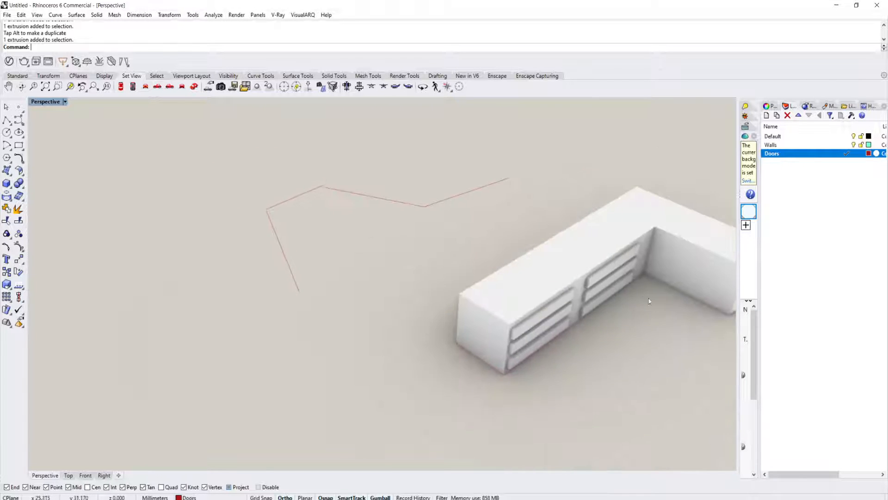
Select the entire cabinet mock-up, including its drawer fronts and base rectangle, and move it over to the guide polyline.
scroll(569, 273, "down", 6)
right_click_drag(646, 299, 619, 333)
left_click_drag(617, 329, 421, 237)
right_click_drag(502, 273, 505, 303, "shift")
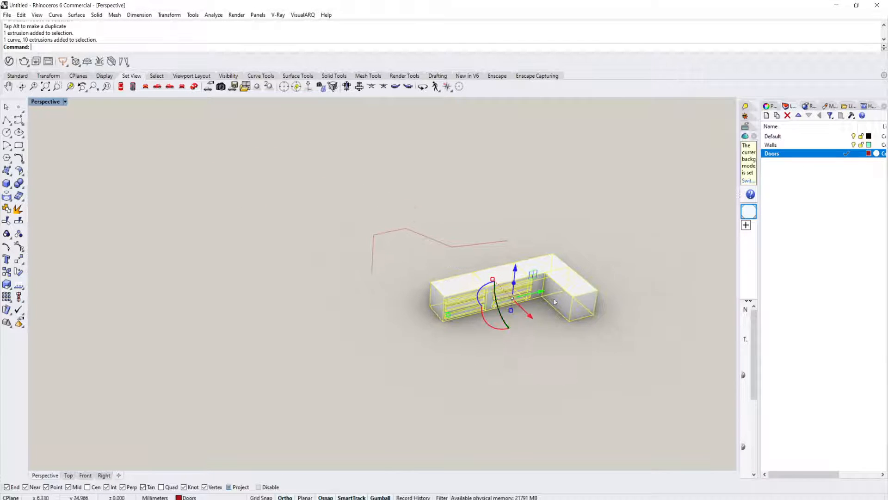
scroll(557, 294, "up", 4)
right_click_drag(483, 255, 554, 295)
left_click_drag(543, 290, 322, 236)
scroll(320, 236, "up", 3)
right_click_drag(315, 236, 272, 249)
left_click_drag(266, 253, 306, 264)
right_click_drag(283, 261, 372, 266)
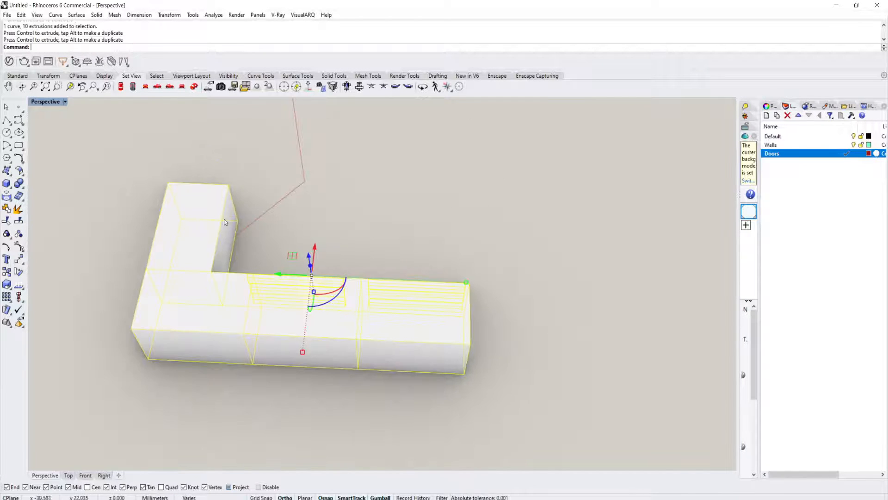
Rotate the box on the short leg to an oblique angle and move it back against the end of the long row.
key("Escape")
right_click_drag(247, 282, 350, 265)
scroll(350, 265, "up", 5)
right_click_drag(322, 228, 377, 255)
scroll(377, 256, "down", 5)
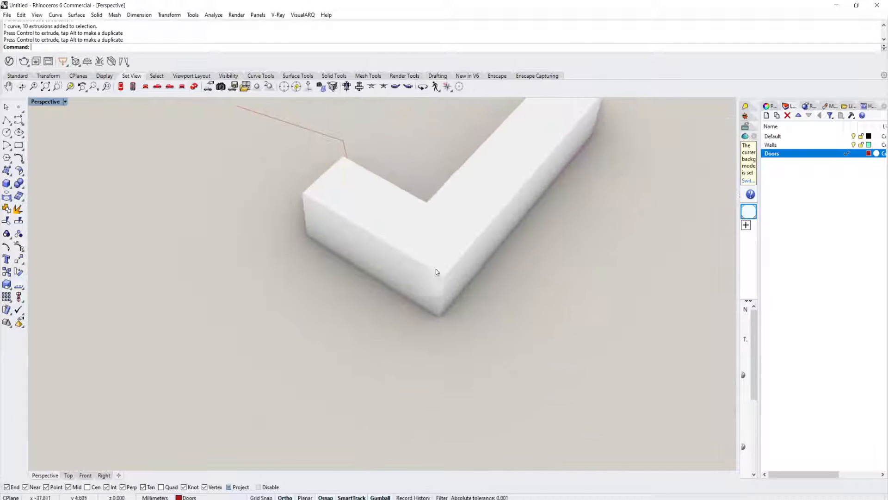
left_click(401, 229)
key("Return")
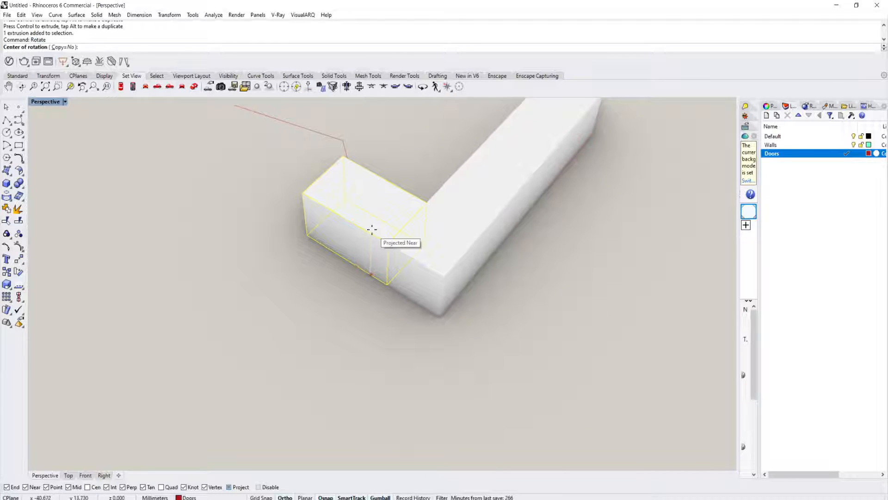
key("Escape")
right_click_drag(393, 252, 418, 257)
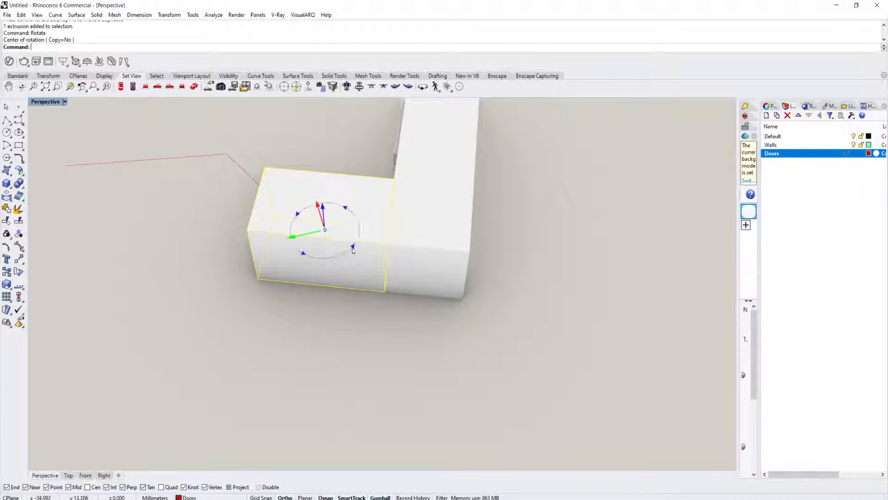
left_click_drag(353, 250, 367, 239)
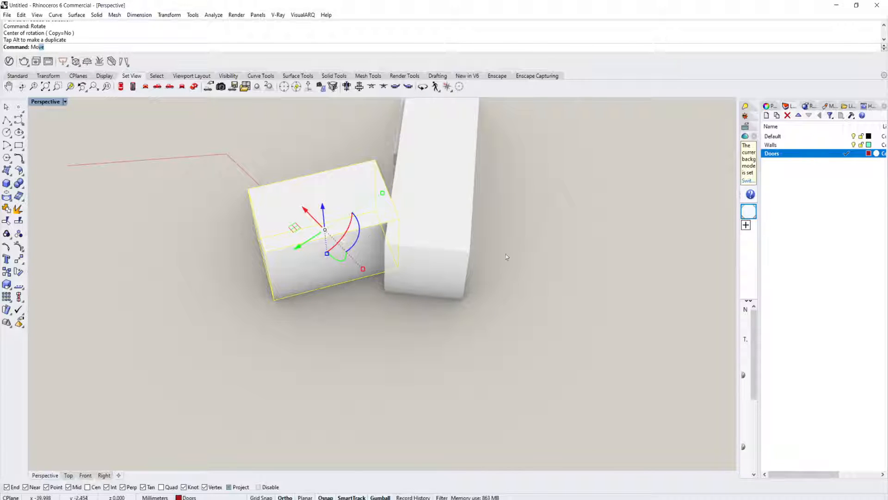
key("Return")
left_click(567, 248)
left_click(600, 280)
Reshape the guide polyline by moving the corner point in front of the angled box.
right_click_drag(324, 277, 482, 251)
right_click_drag(412, 259, 462, 249)
scroll(459, 257, "down", 9)
scroll(473, 234, "up", 7)
scroll(461, 250, "down", 7)
left_click(457, 321)
scroll(457, 321, "up", 7)
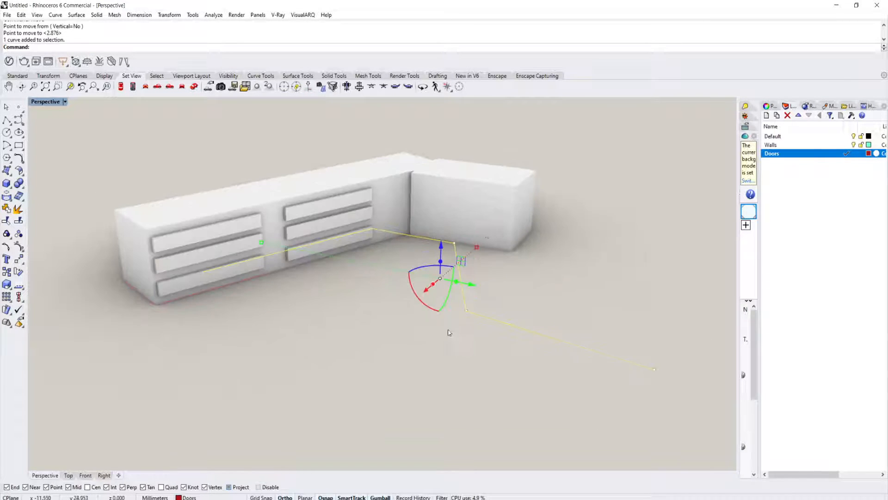
left_click(495, 217)
scroll(496, 218, "down", 7)
left_click(477, 266)
scroll(476, 266, "up", 2)
scroll(463, 268, "up", 4)
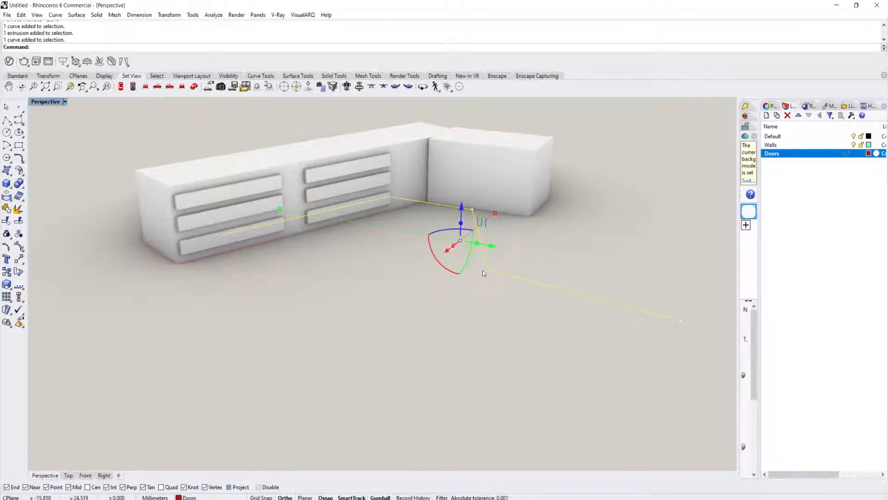
left_click(492, 270)
left_click_drag(440, 300, 433, 303)
left_click(401, 245)
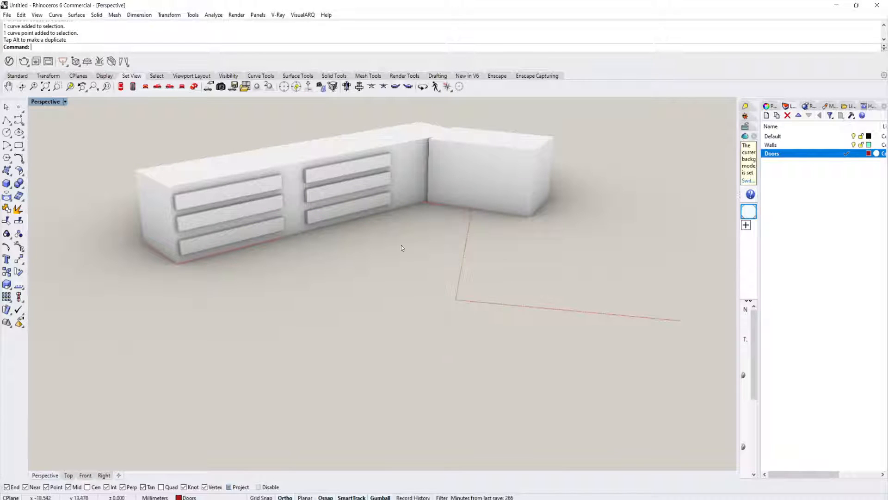
Delete all the mock-up boxes, drawer fronts and the base rectangle, keeping only the guide polyline.
right_click_drag(348, 230, 342, 204)
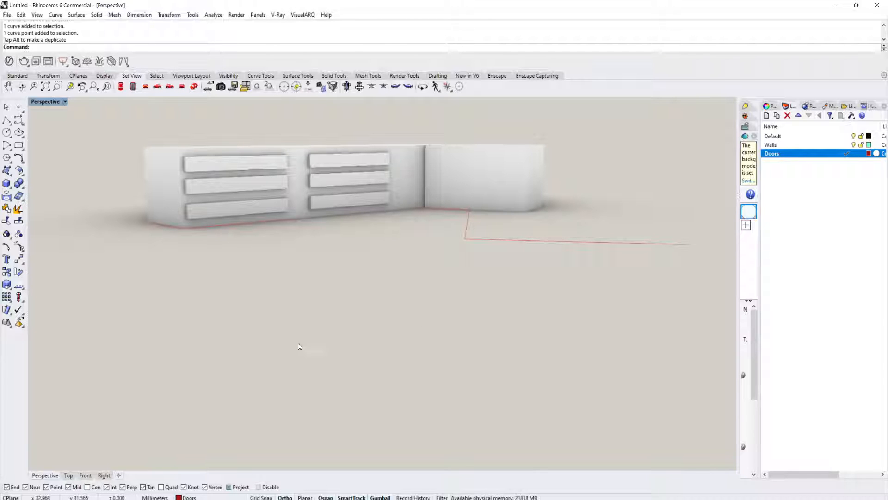
right_click_drag(414, 258, 525, 182)
left_click_drag(385, 232, 385, 231)
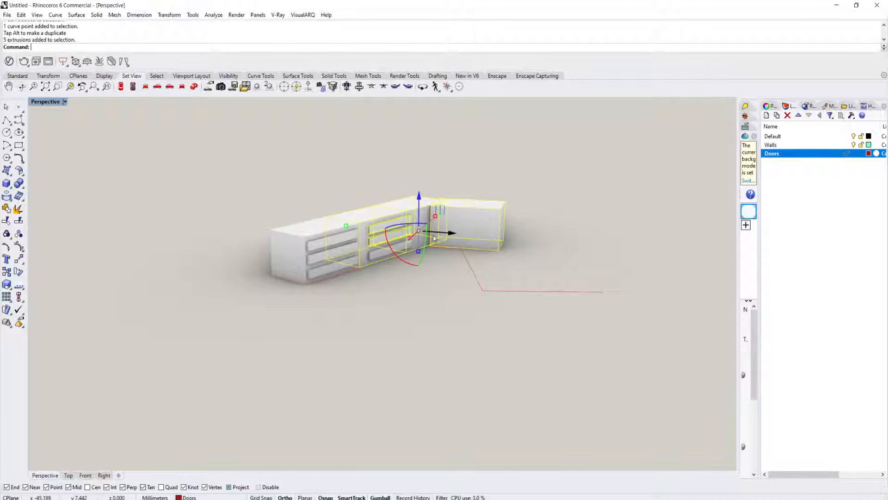
right_click_drag(433, 235, 374, 237)
scroll(374, 237, "up", 6)
key("Delete")
left_click(377, 272)
key("Delete")
left_click(256, 271)
key("Delete")
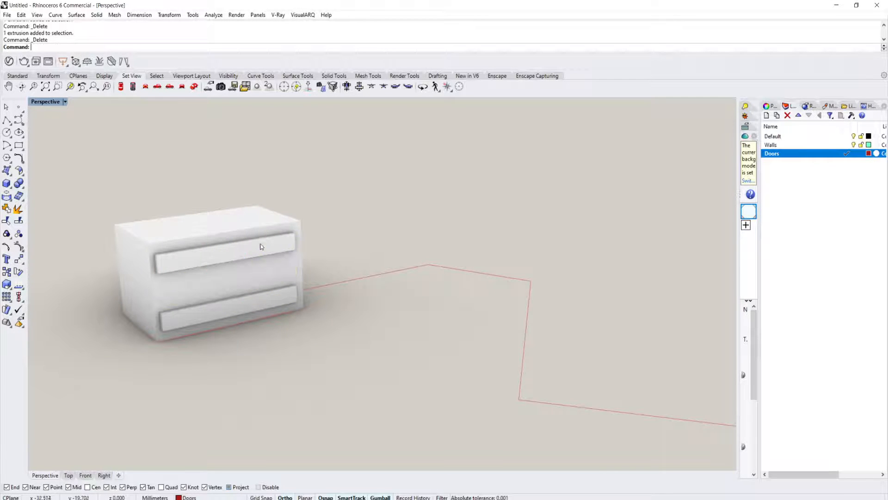
left_click(258, 244)
key("Delete")
left_click(263, 301)
key("Delete")
left_click(255, 251)
key("Delete")
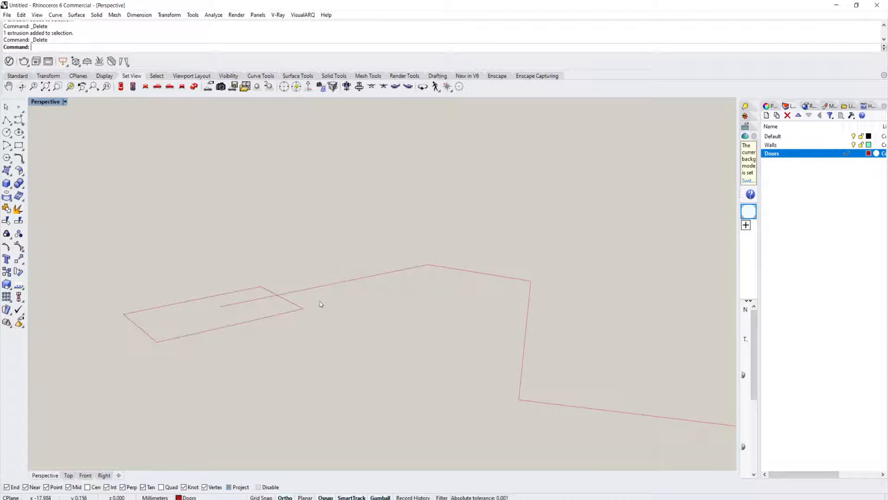
left_click(292, 313)
key("Delete")
Open the Grasshopper cabinet definition beside the model and turn on its shaded preview.
scroll(298, 328, "down", 4)
right_click_drag(287, 327, 258, 239)
scroll(298, 329, "up", 7)
scroll(315, 288, "down", 5)
type("Grasshopper")
key("Return")
scroll(607, 251, "down", 5)
right_click_drag(583, 251, 588, 257)
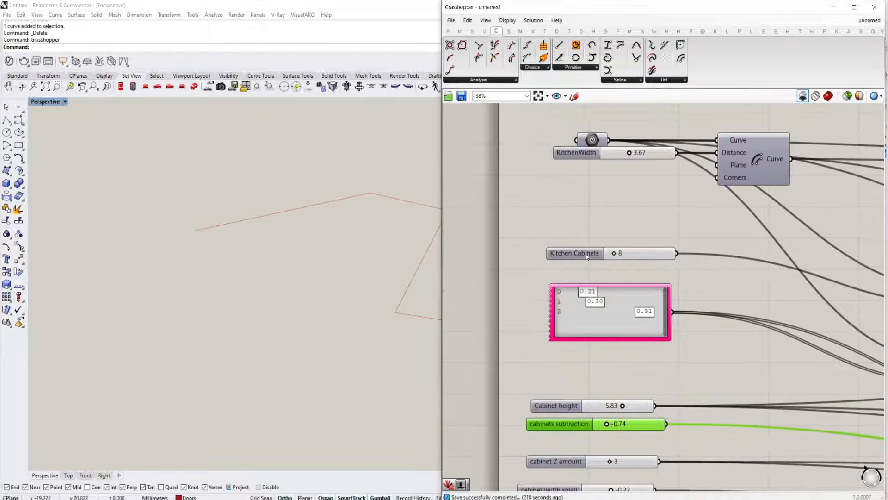
left_click(828, 96)
mouse_move(277, 241)
right_mouse_down()
mouse_move(298, 254)
mouse_move(227, 310)
right_mouse_up()
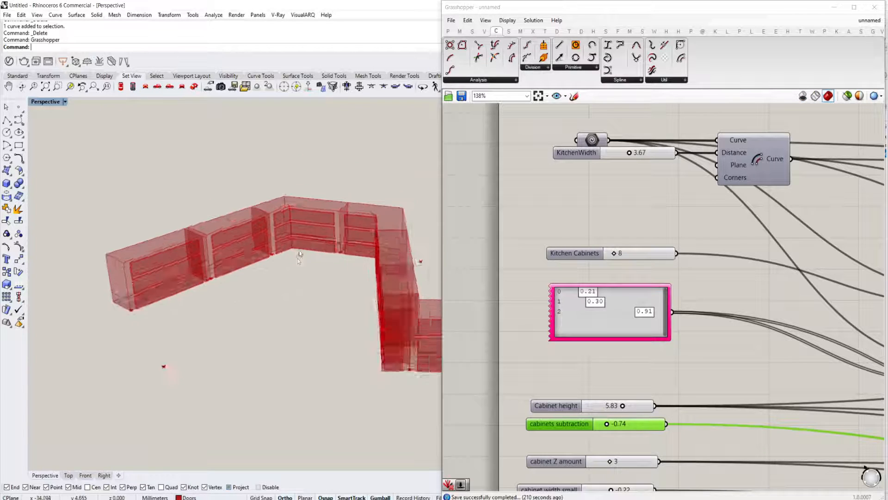
right_click_drag(184, 262, 191, 274)
Move the end point of the guide polyline at the free end of the previewed cabinet run.
left_click(163, 313)
right_click_drag(145, 315, 189, 263, "shift")
left_click_drag(165, 266, 134, 252)
scroll(97, 242, "down", 8)
scroll(723, 278, "down", 5)
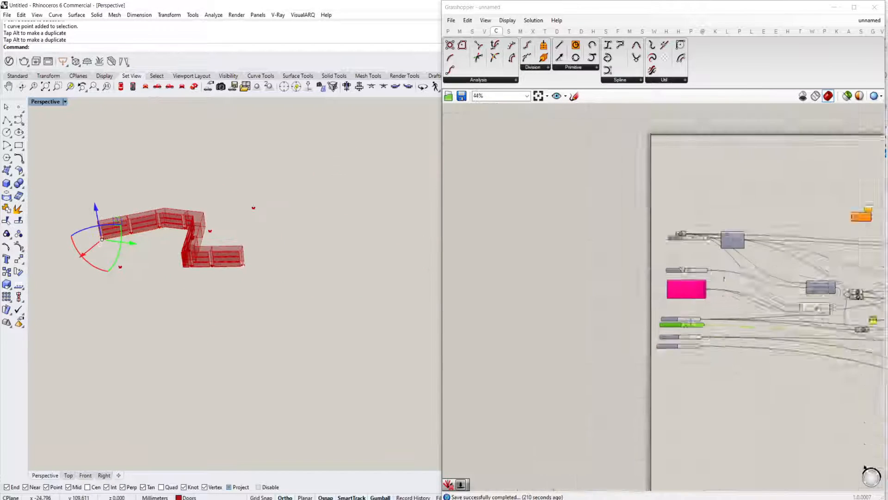
Bake the drawer fronts component and the cabinet Extrusion component into the model.
right_click_drag(725, 279, 144, 204)
left_click(646, 293)
scroll(671, 300, "down", 3)
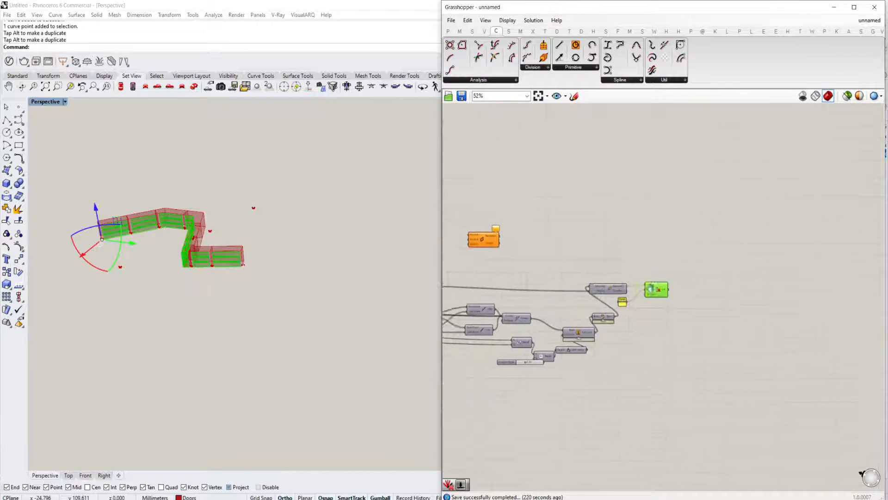
right_click_drag(467, 255, 607, 284)
scroll(624, 236, "up", 3)
left_click(633, 226)
middle_click(632, 226)
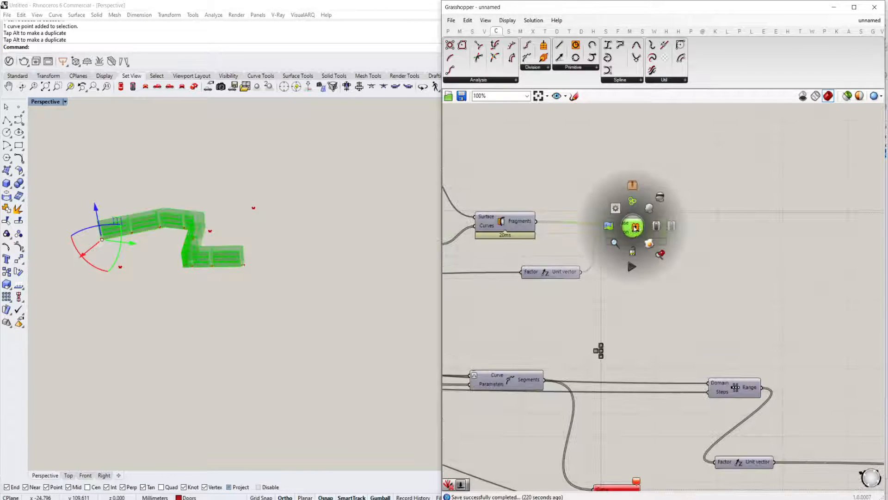
left_click(651, 245)
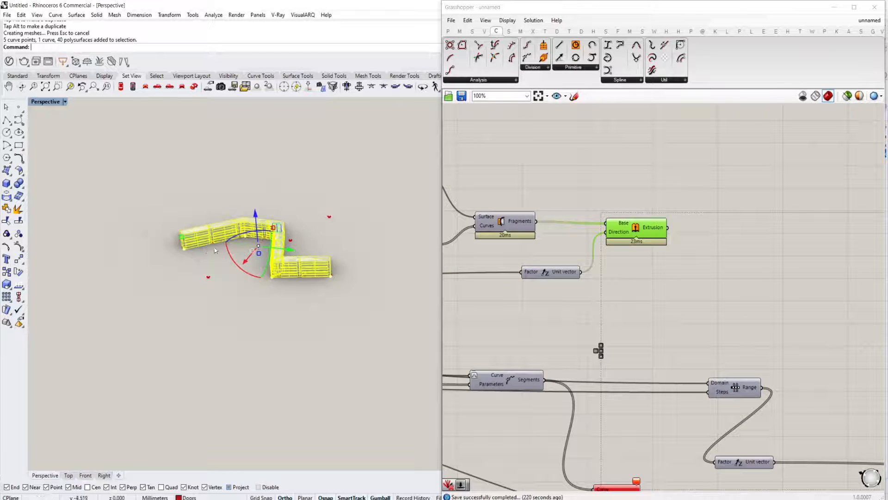
Select the baked cabinets and drawer fronts, exclude the guide polyline from the selection, and shift the selected geometry.
scroll(214, 250, "up", 10)
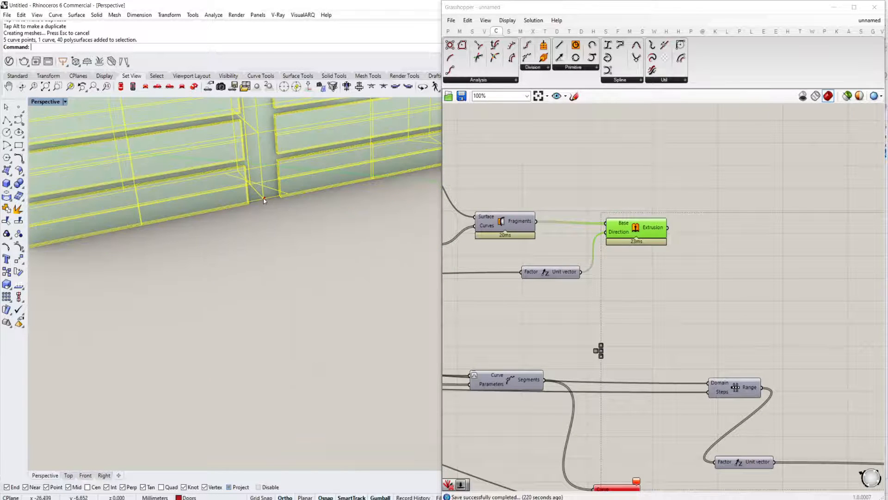
left_click(262, 197, "ctrl")
left_click(263, 198, "ctrl")
scroll(262, 198, "down", 8)
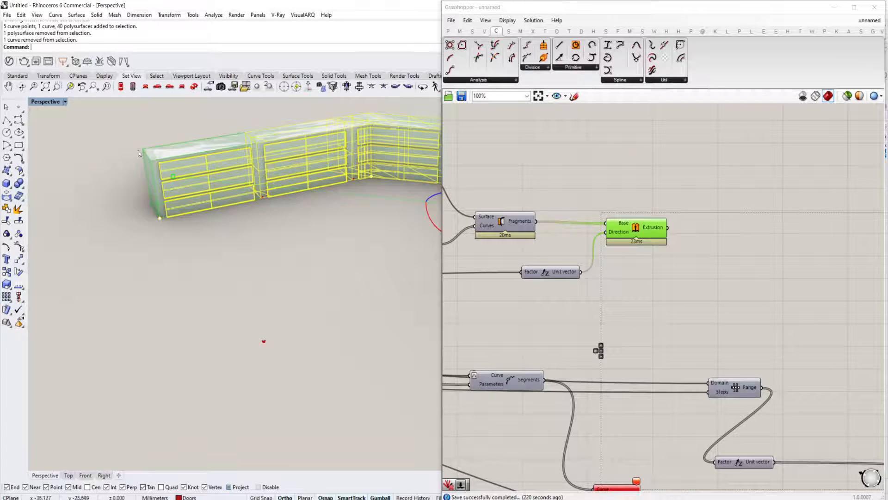
left_click(138, 153, "shift")
right_click_drag(138, 152, 327, 185)
left_click_drag(330, 185, 296, 193)
Delete the guide polyline so that only the baked cabinets remain in the model.
scroll(329, 184, "down", 8)
scroll(258, 216, "up", 10)
left_click(258, 215)
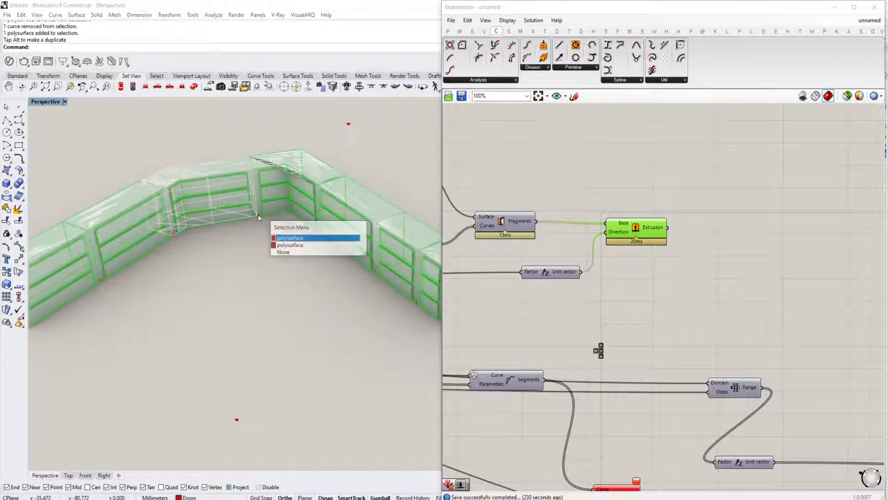
left_click(287, 238)
key("Delete")
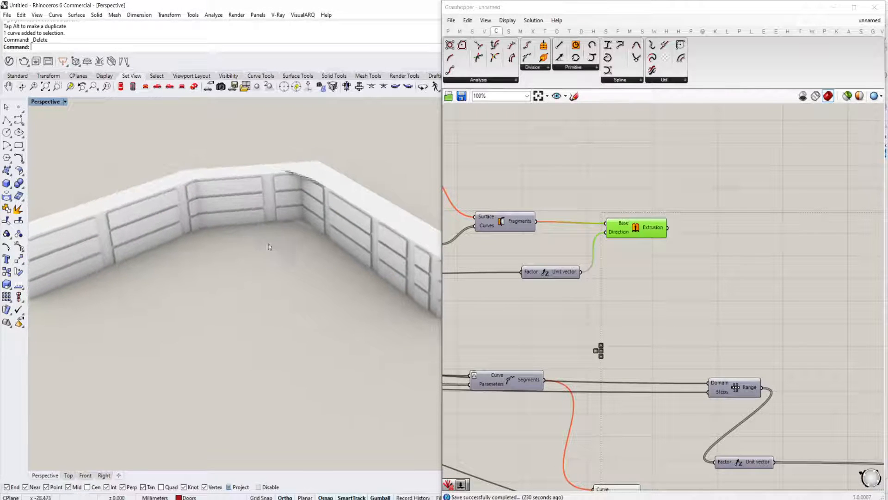
Examine the baked cabinet run, checking the individual drawer fronts around the corner and along each row.
right_click_drag(268, 246, 205, 272)
scroll(335, 214, "up", 6)
left_click(213, 282)
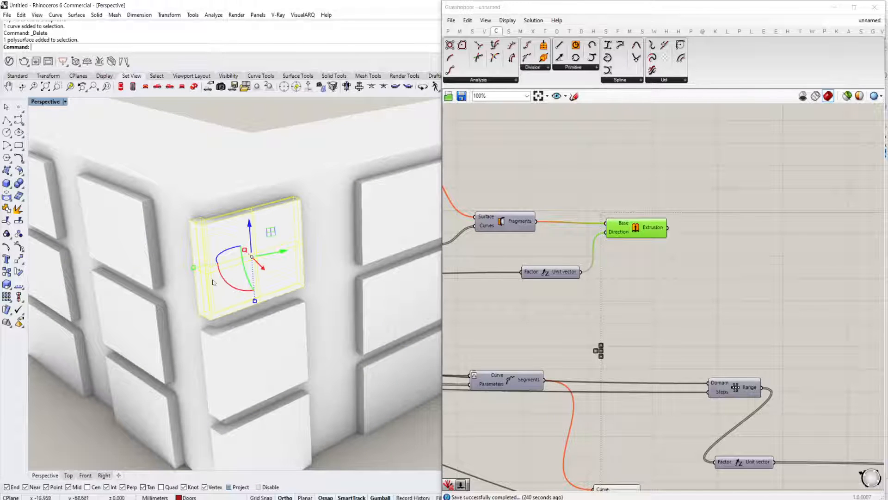
left_click(245, 344)
scroll(244, 344, "down", 3)
left_click(365, 252)
scroll(360, 252, "down", 5)
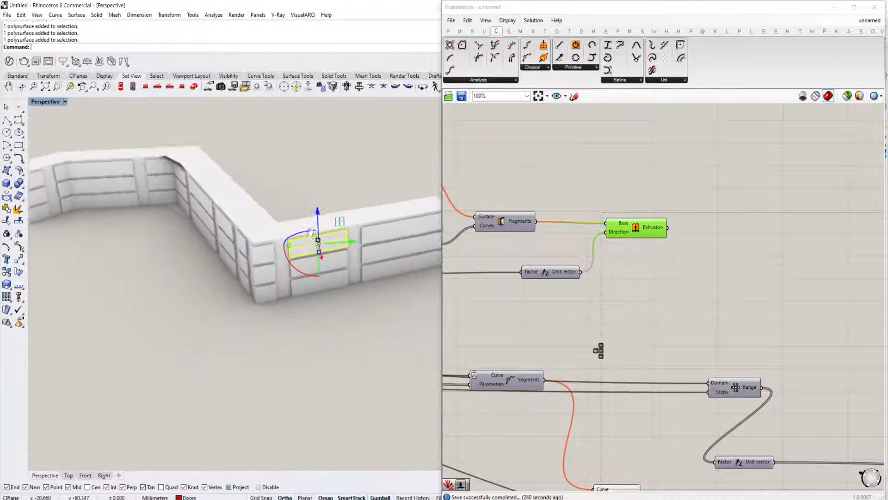
right_click_drag(292, 211, 275, 198)
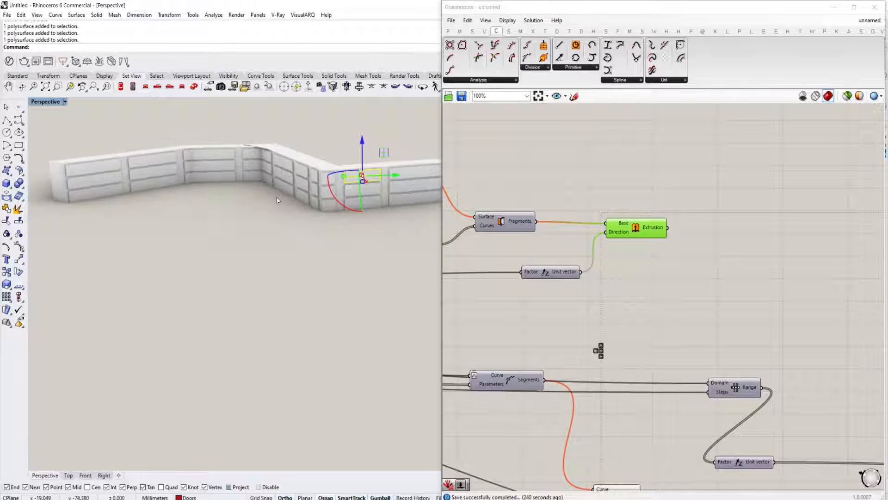
scroll(146, 206, "down", 3)
scroll(195, 178, "up", 7)
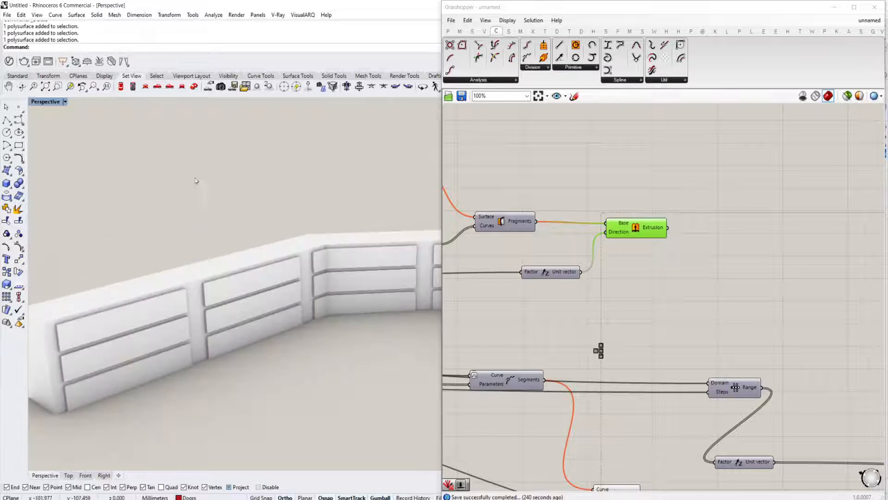
scroll(132, 227, "up", 5)
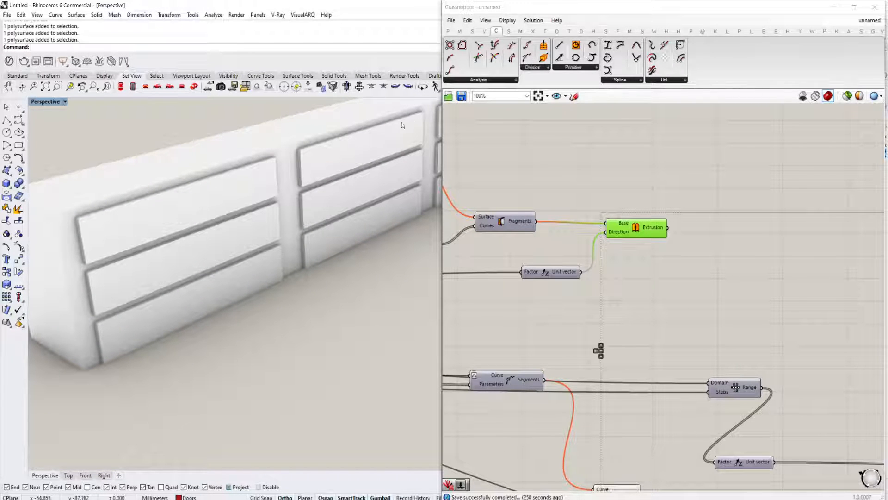
Start a new, empty Grasshopper definition.
left_click(451, 20)
left_click(477, 28)
scroll(279, 212, "down", 5)
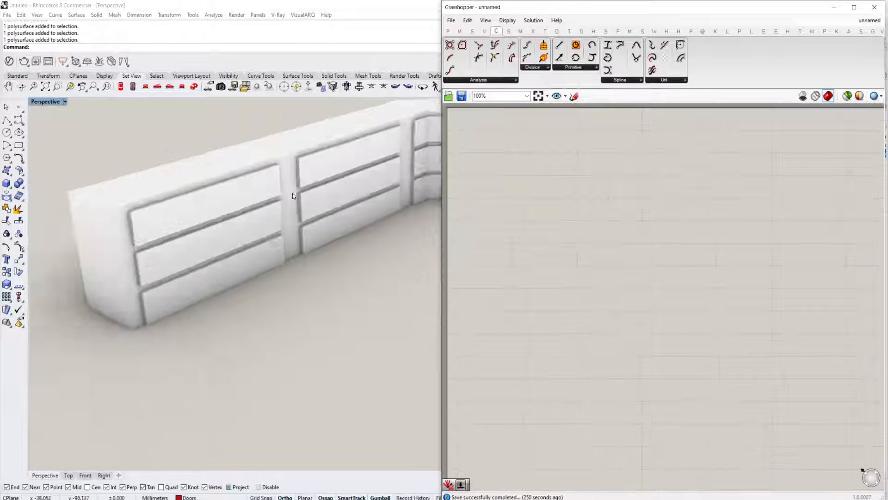
Delete all of the baked cabinet geometry from the Rhino model.
scroll(279, 212, "down", 3)
left_click_drag(430, 158, 145, 283)
key("Delete")
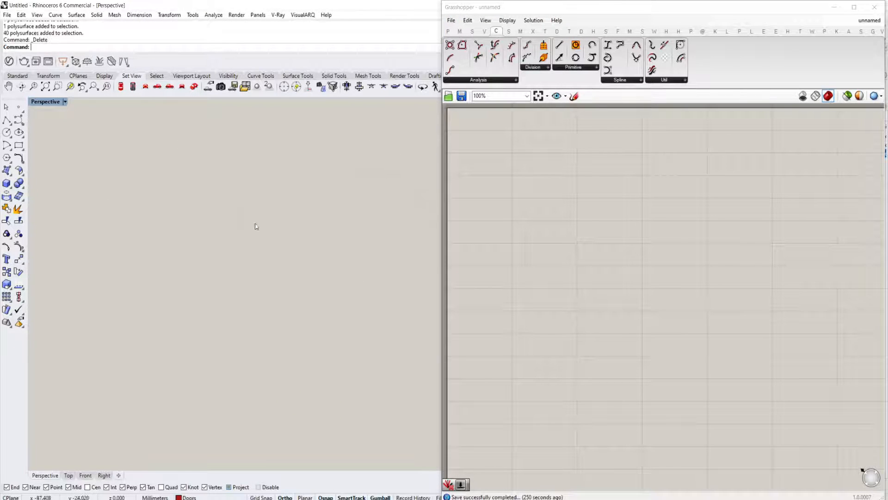
Draw an open polyline with three angled segments as the cabinet guide in the perspective view.
type("Polyline")
key("Return")
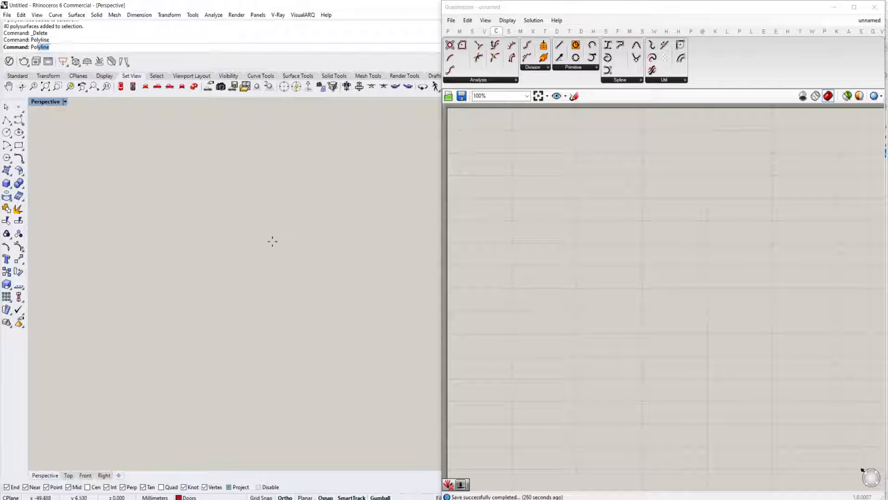
left_click(253, 248)
scroll(287, 252, "up", 5)
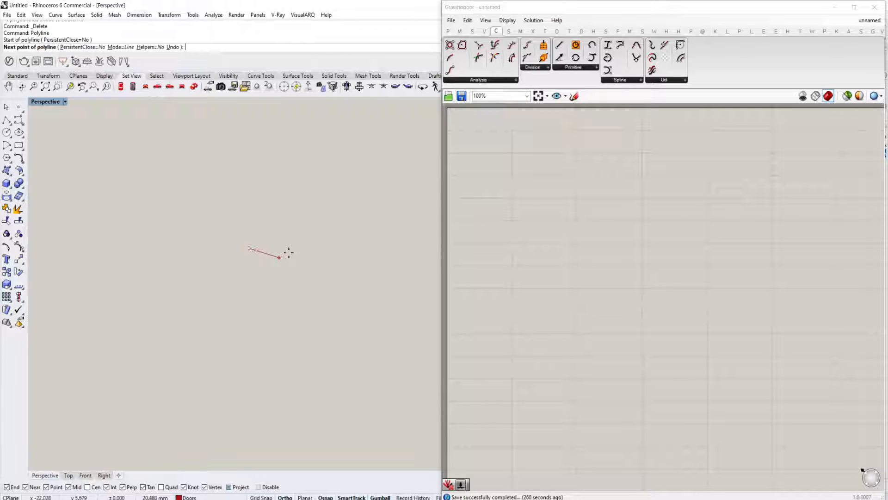
left_click(307, 277)
left_click(398, 229)
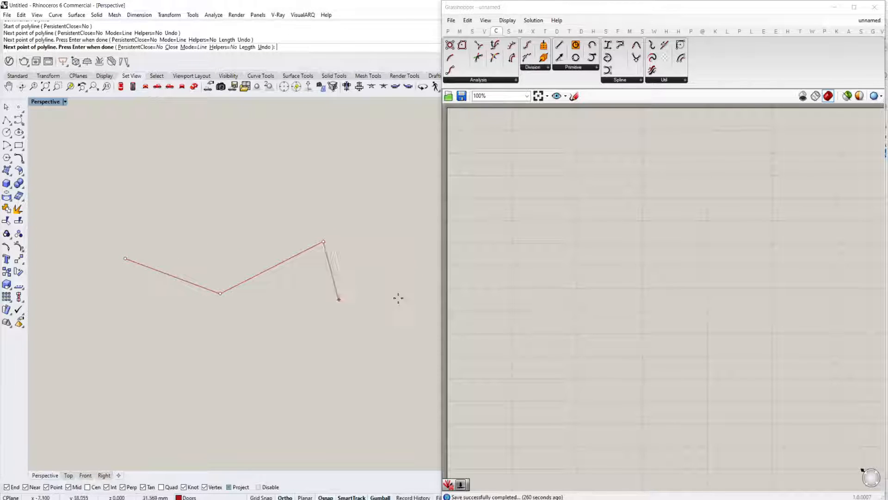
left_click(353, 340)
right_click_drag(383, 345, 305, 337)
key("Return")
Turn on the polyline's control points and move its second vertex so that the three segments form one arch-like bend.
left_click_drag(234, 338, 176, 289)
left_click(209, 317)
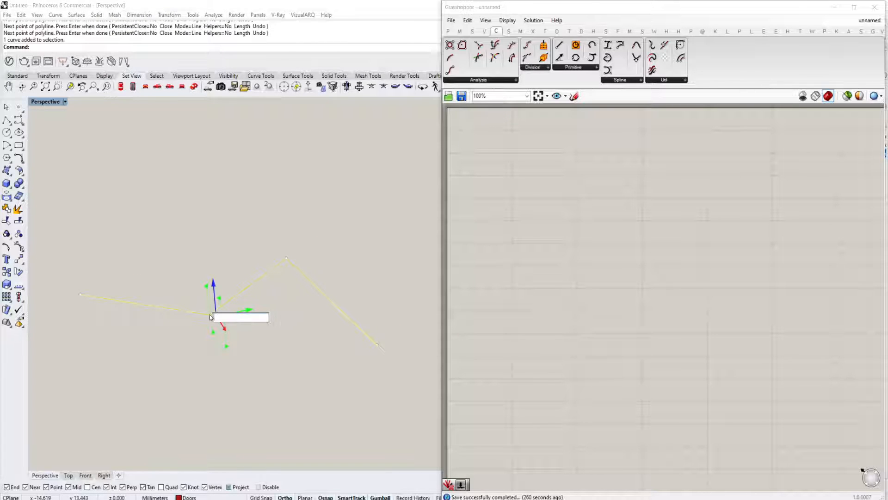
key("Escape")
key("Escape")
right_click_drag(209, 317, 195, 297)
scroll(219, 306, "up", 5)
left_click(217, 303)
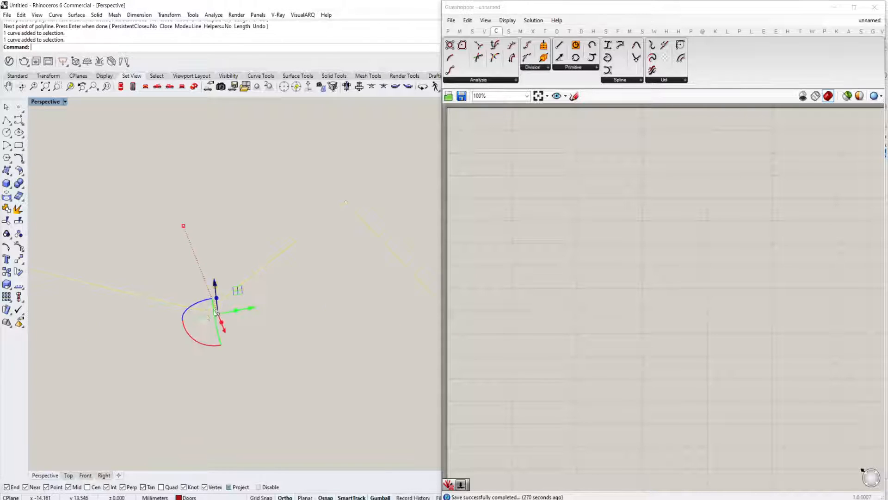
key("F10")
left_click(206, 312)
left_click_drag(223, 313, 122, 255)
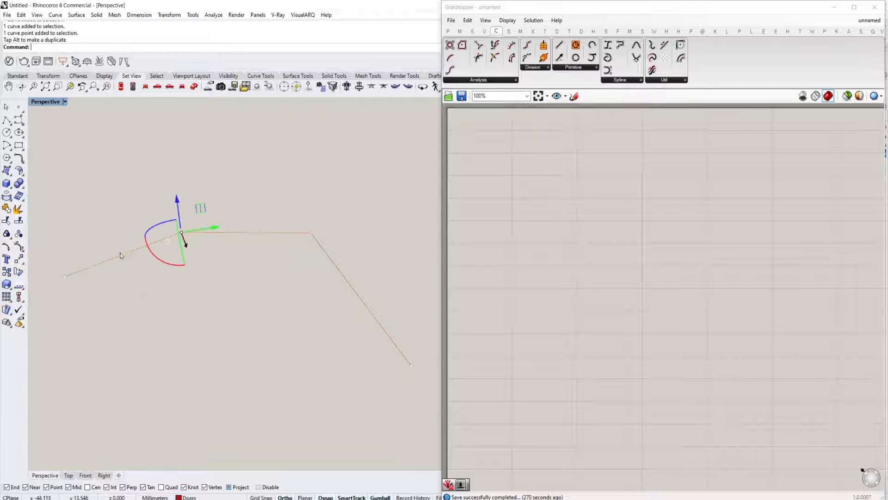
key("Escape")
key("Escape")
Switch to the open Grasshopper document 201206_KitchenCabinets.
right_click_drag(540, 253, 627, 318)
right_click_drag(594, 246, 555, 197)
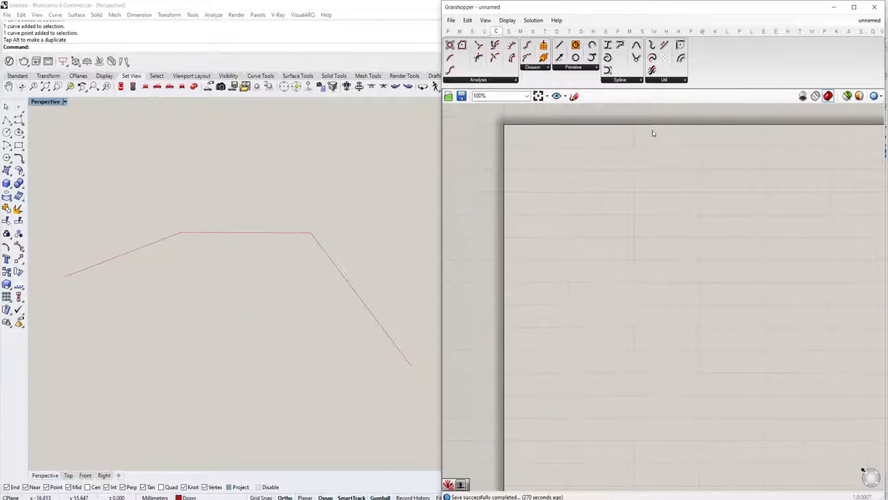
left_click(574, 96)
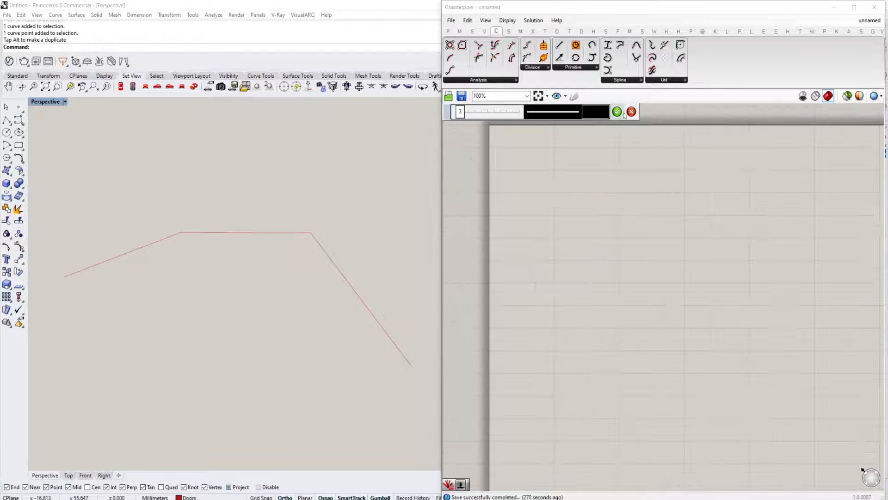
right_click(576, 174)
left_click(753, 50)
left_click(869, 20)
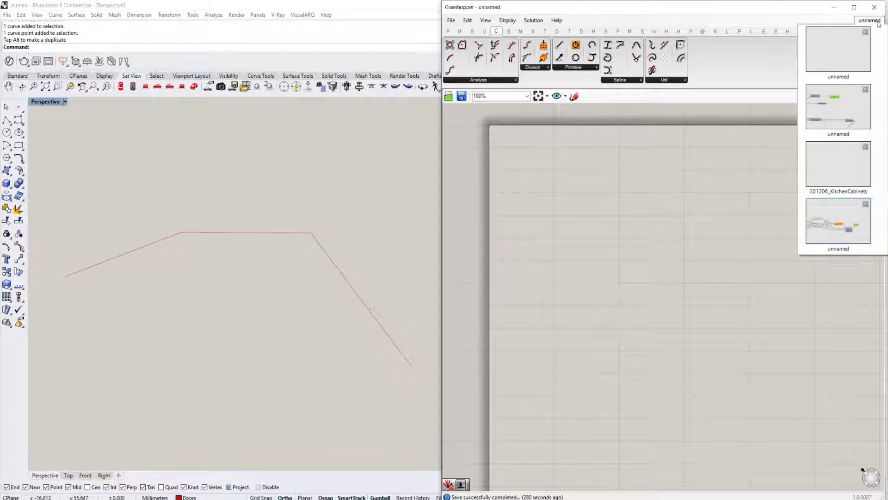
left_click(828, 162)
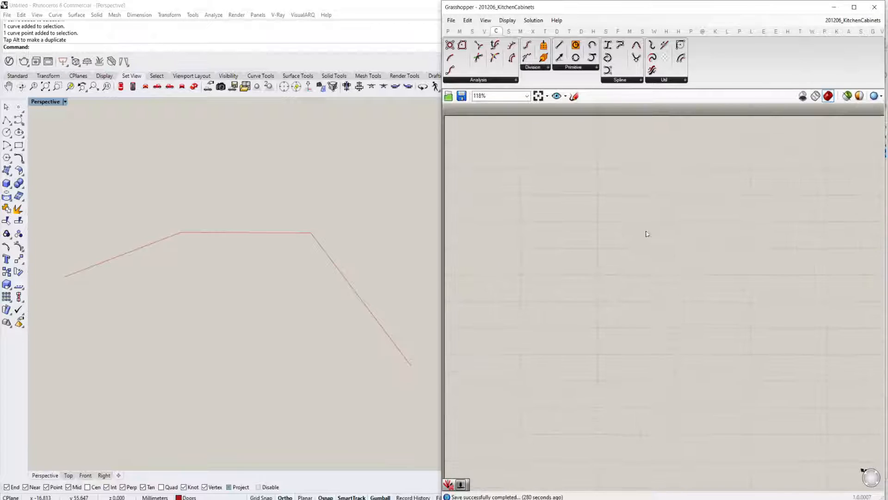
Sketch the three-segment guide polyline on the Grasshopper canvas with a solid black line of width 3.
left_click(575, 96)
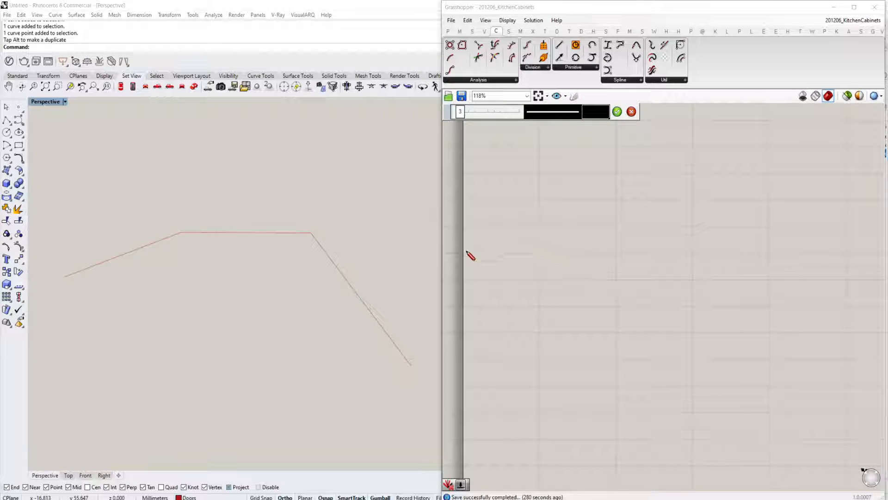
mouse_move(469, 247)
left_mouse_down()
mouse_move(572, 186)
mouse_move(668, 252)
mouse_move(643, 382)
left_mouse_up()
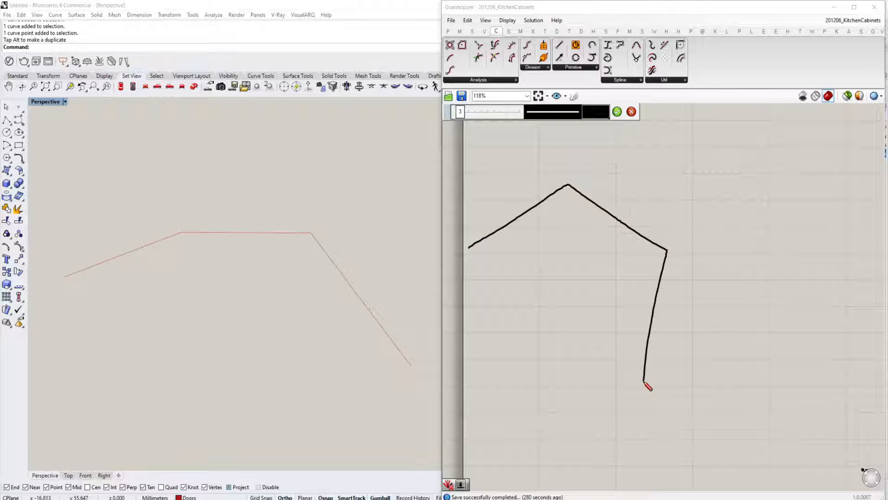
left_click(617, 111)
Sketch a thinner outer offset of the guide line, width 2, closed at both ends to form the cabinet footprint.
left_click(573, 97)
scroll(531, 195, "down", 4)
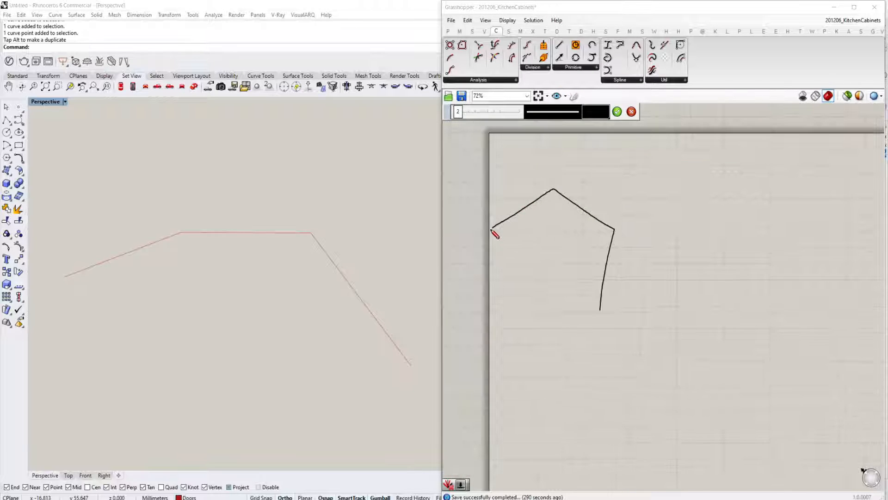
mouse_move(478, 206)
left_mouse_down()
mouse_move(531, 163)
mouse_move(619, 193)
mouse_move(638, 305)
mouse_move(615, 312)
left_mouse_up()
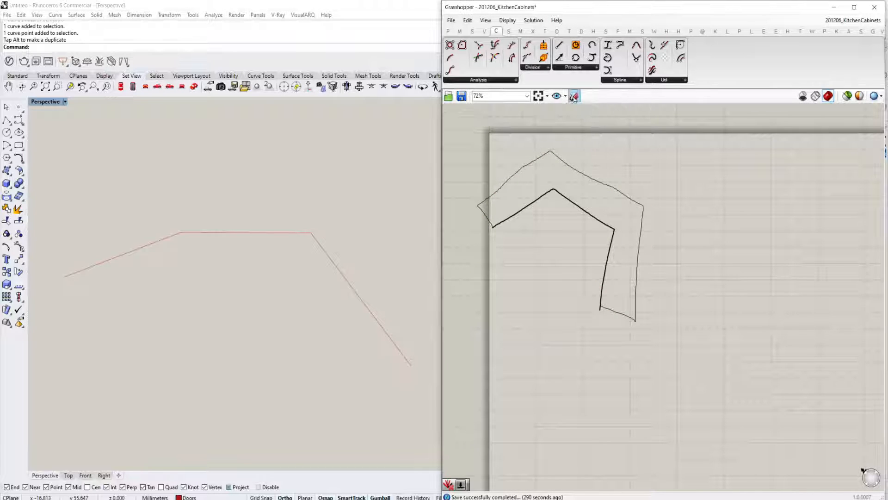
Sketch the vertical edges and upper outline of the cabinet volume above the footprint with dashed black lines of width 3.
left_click(508, 112)
left_click(536, 113)
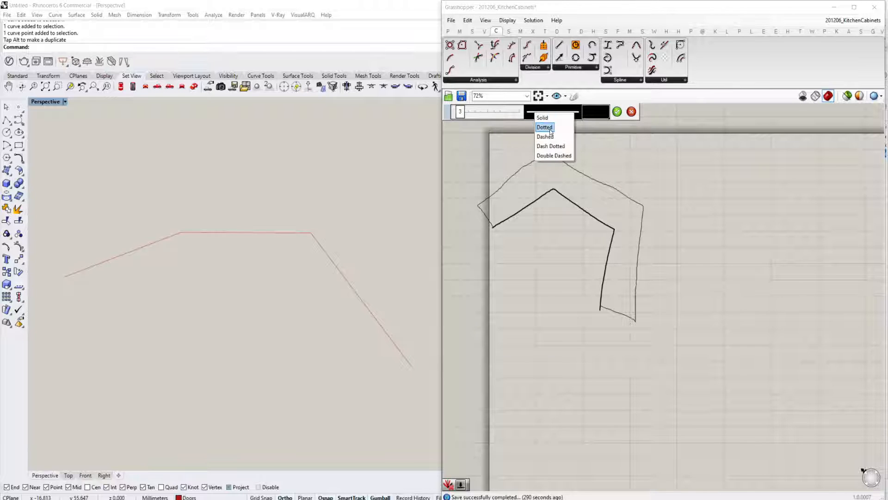
left_click(550, 131)
scroll(535, 224, "up", 2)
mouse_move(484, 288)
left_mouse_down()
mouse_move(481, 235)
mouse_move(586, 170)
mouse_move(572, 231)
left_mouse_up()
mouse_move(596, 183)
left_mouse_down()
mouse_move(663, 227)
mouse_move(656, 294)
left_mouse_up()
mouse_move(665, 206)
left_mouse_down()
mouse_move(625, 347)
mouse_move(634, 409)
left_mouse_up()
mouse_move(618, 366)
left_mouse_down()
mouse_move(683, 368)
mouse_move(677, 414)
left_mouse_up()
left_click_drag(706, 200, 680, 270)
mouse_move(696, 227)
left_mouse_down()
mouse_move(583, 140)
mouse_move(547, 174)
left_mouse_up()
mouse_move(548, 135)
left_mouse_down()
mouse_move(433, 212)
mouse_move(454, 266)
left_mouse_up()
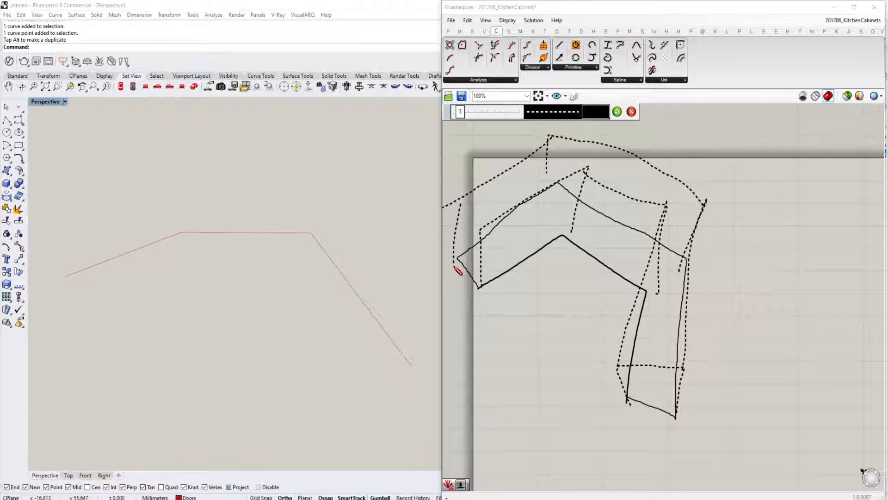
left_click_drag(451, 213, 506, 246)
left_click(617, 111)
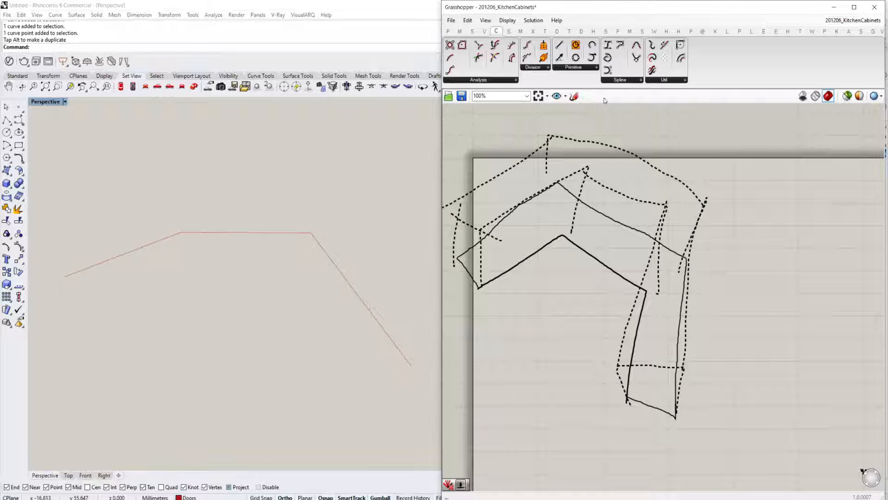
Sketch a dash-dotted line of width 3 across the middle of each of the three footprint segments.
left_click(574, 96)
scroll(558, 212, "down", 1)
right_click_drag(557, 212, 597, 225)
scroll(600, 229, "up", 2)
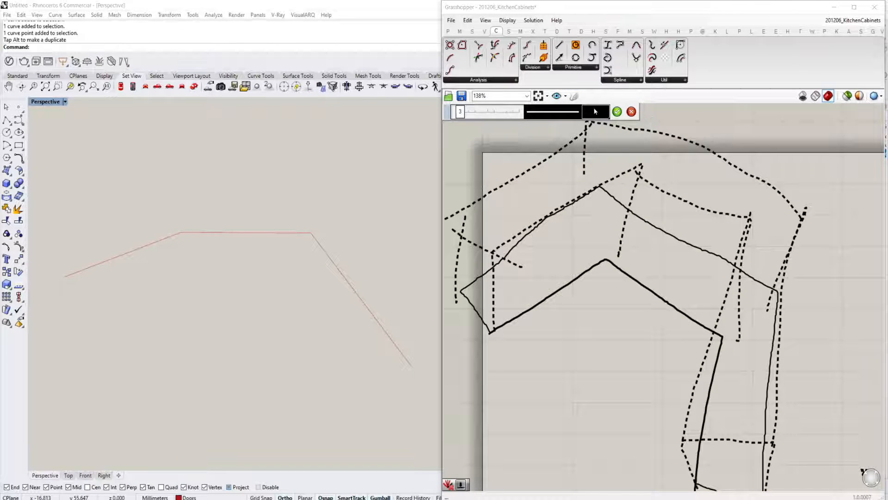
scroll(613, 276, "down", 2)
left_click(552, 114)
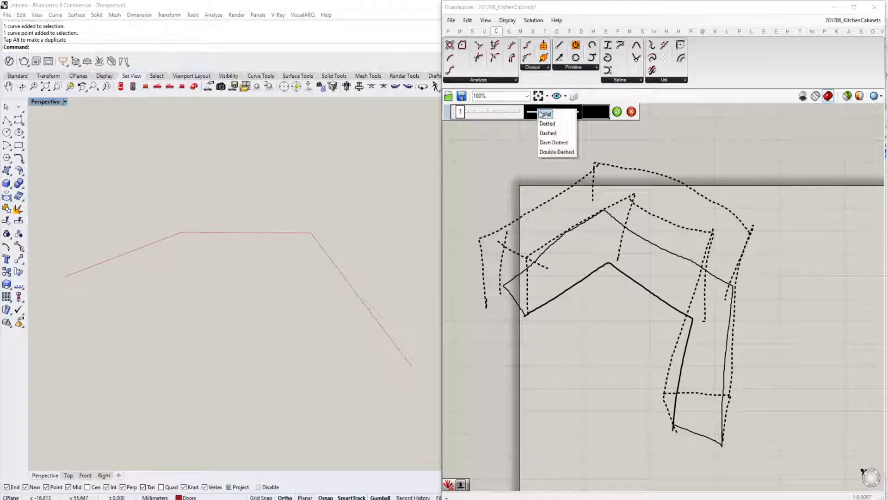
left_click(556, 146)
scroll(558, 260, "up", 2)
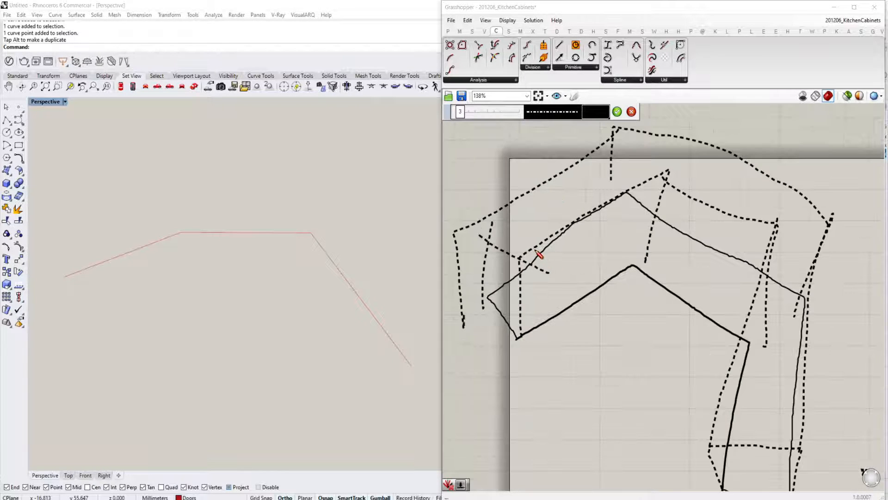
left_click_drag(535, 254, 594, 303)
mouse_move(668, 307)
left_mouse_down()
mouse_move(691, 293)
mouse_move(725, 249)
left_mouse_up()
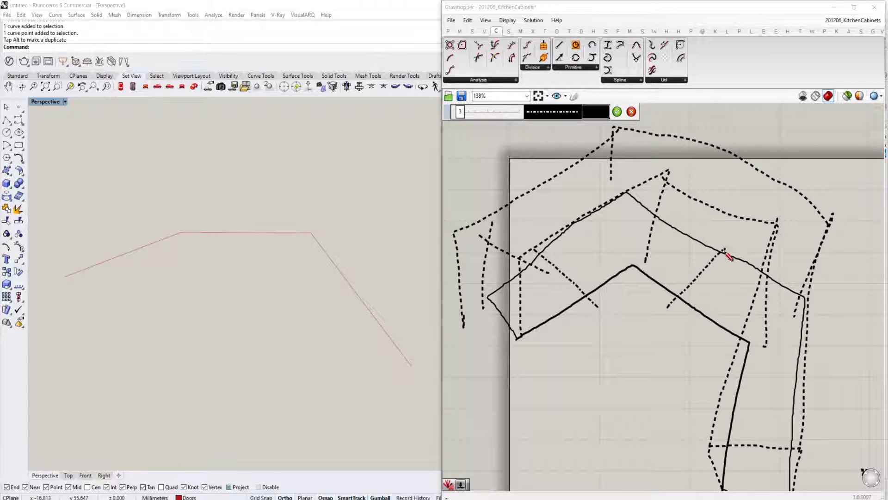
left_click_drag(690, 385, 832, 399)
Color the dash-dotted cross lines red and finish the sketch.
left_click(600, 116)
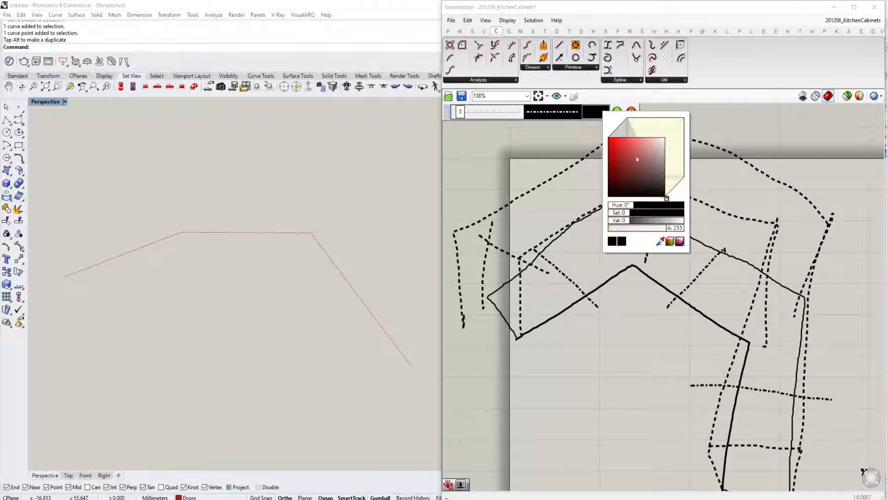
left_click(623, 146)
scroll(611, 153, "down", 2)
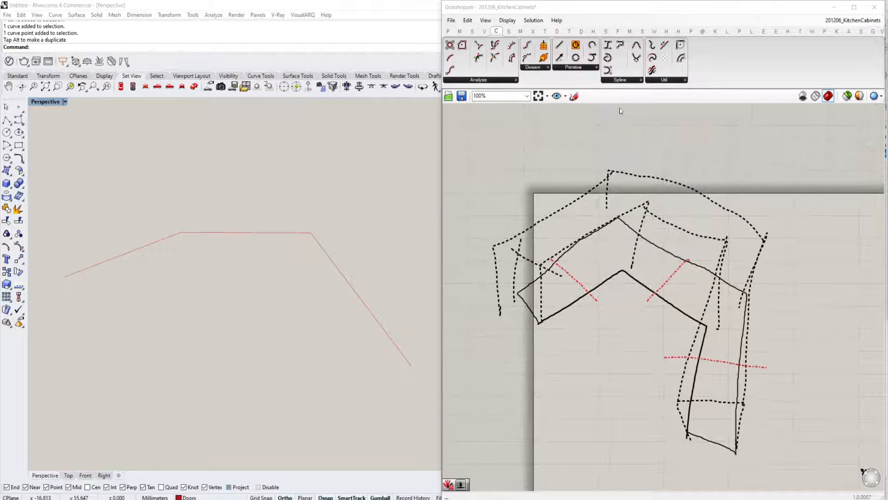
Sketch a closed four-sided section profile in solid red at each of the three cross lines.
left_click(574, 96)
scroll(600, 254, "up", 2)
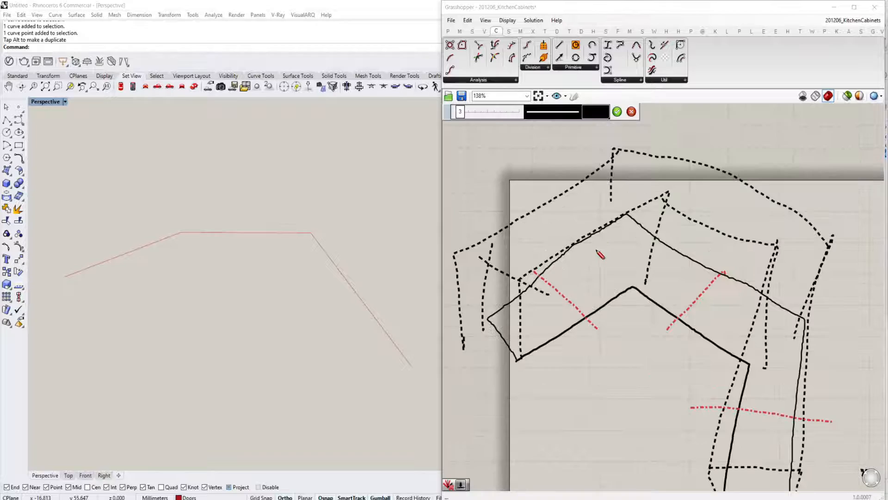
left_click(593, 113)
left_click(610, 149)
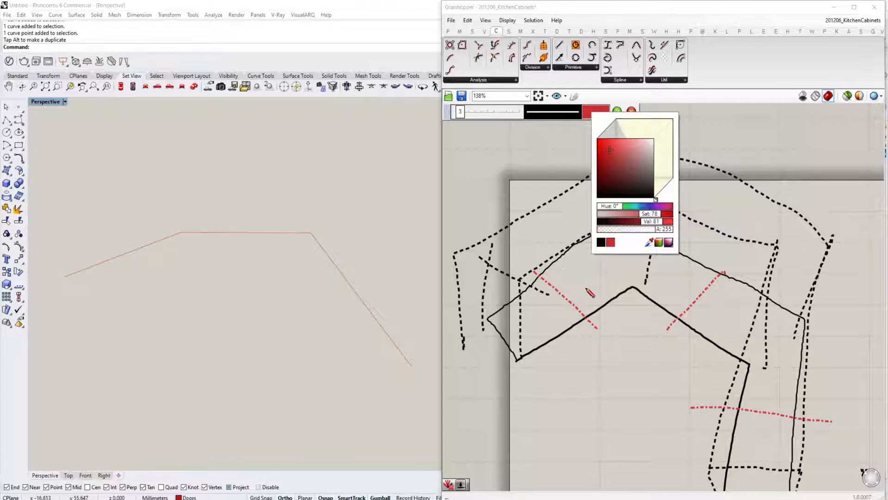
mouse_move(591, 319)
left_mouse_down()
mouse_move(592, 239)
mouse_move(548, 200)
mouse_move(541, 274)
mouse_move(591, 319)
left_mouse_up()
mouse_move(682, 317)
left_mouse_down()
mouse_move(700, 224)
mouse_move(745, 234)
mouse_move(715, 293)
mouse_move(671, 328)
left_mouse_up()
scroll(671, 327, "down", 2)
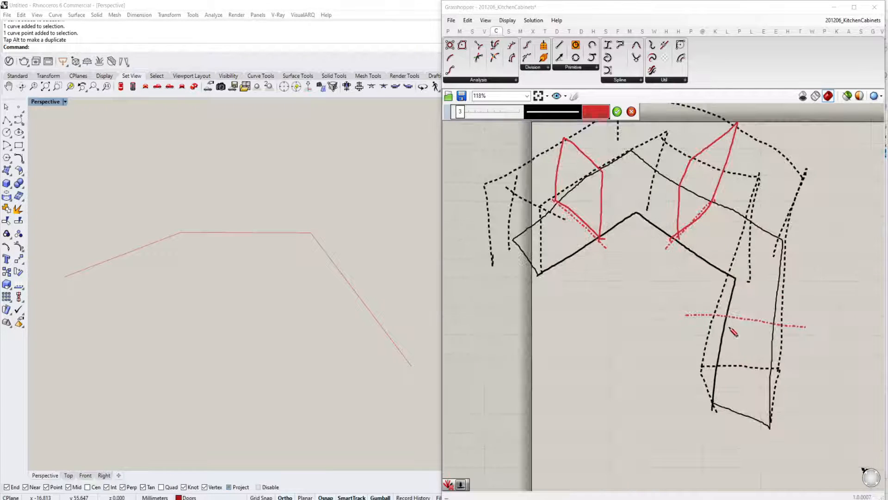
mouse_move(724, 317)
left_mouse_down()
mouse_move(725, 351)
mouse_move(776, 363)
mouse_move(768, 319)
mouse_move(724, 316)
left_mouse_up()
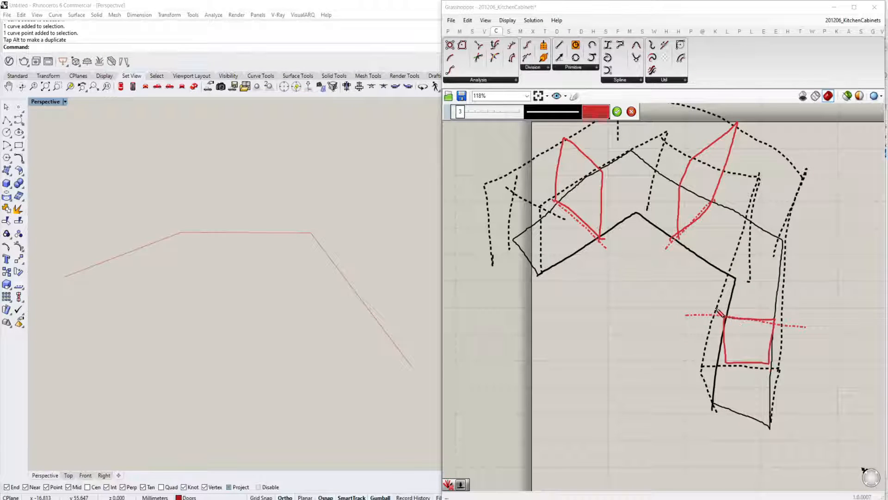
left_click(617, 112)
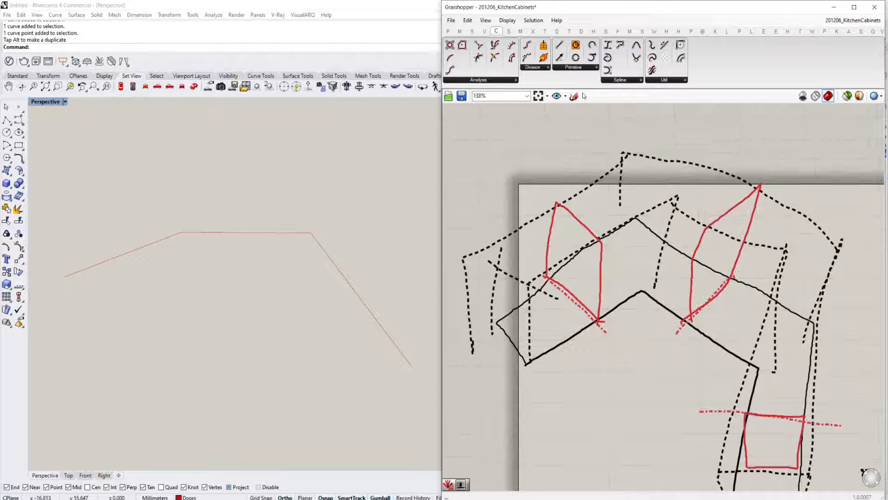
Sketch solid black bands along the fronts of the cabinet segments, wrapping around the corners, to represent the drawers.
left_click(574, 95)
left_click(596, 112)
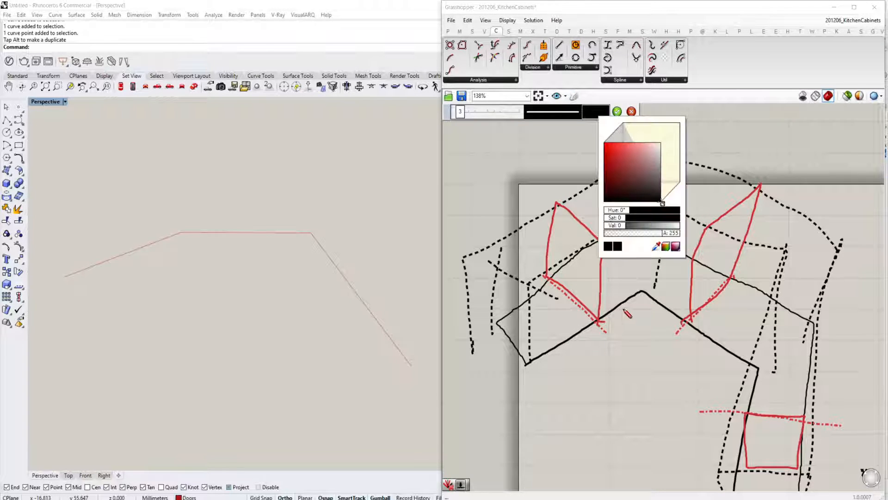
mouse_move(603, 298)
left_mouse_down()
mouse_move(675, 254)
mouse_move(604, 275)
mouse_move(533, 312)
mouse_move(609, 300)
mouse_move(528, 313)
left_mouse_up()
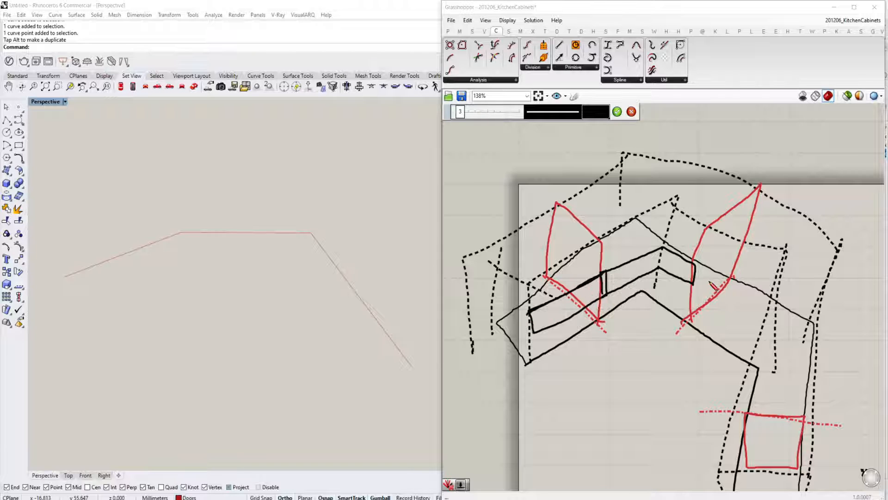
mouse_move(714, 280)
left_mouse_down()
mouse_move(774, 302)
mouse_move(767, 334)
mouse_move(700, 299)
left_mouse_up()
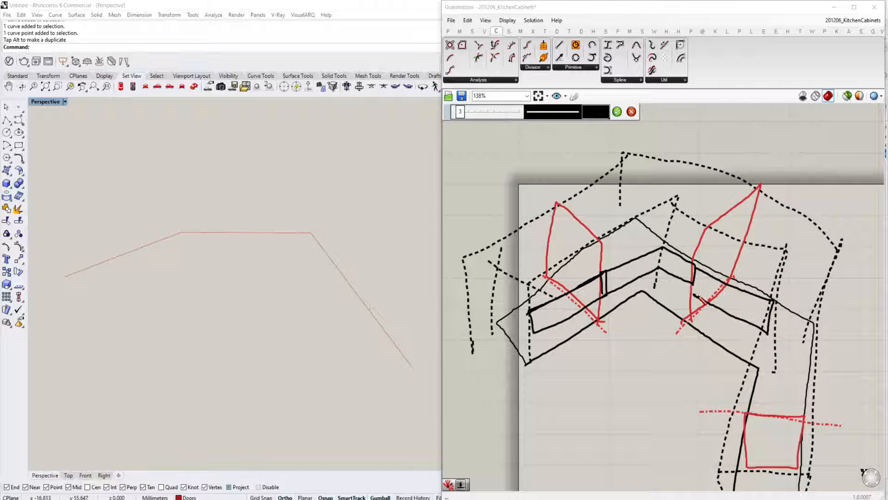
mouse_move(770, 335)
left_mouse_down()
mouse_move(729, 424)
mouse_move(783, 342)
left_mouse_up()
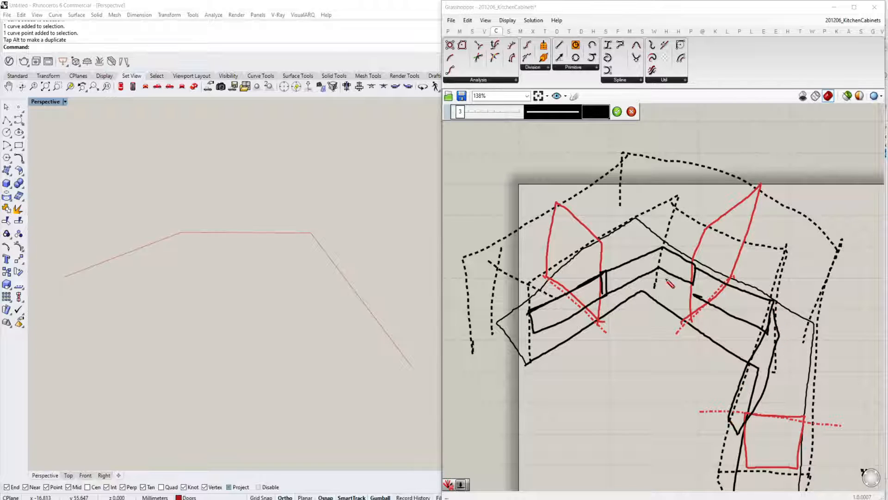
scroll(669, 283, "down", 2)
left_click(617, 112)
right_click_drag(708, 285, 643, 211)
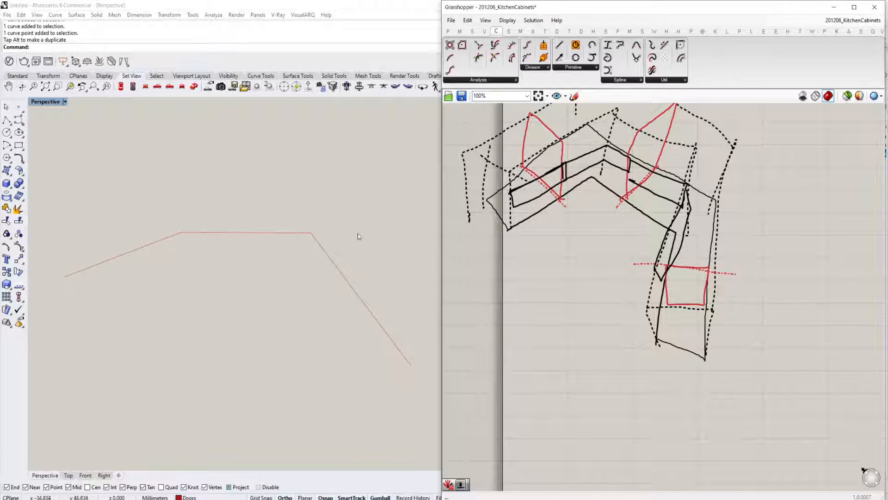
scroll(509, 245, "up", 2)
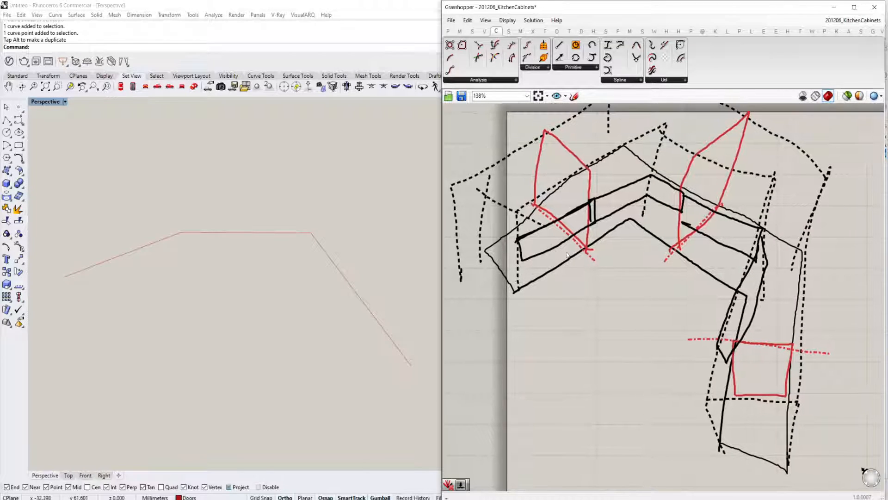
Add a Geometry parameter to the empty canvas area below the sketch.
scroll(506, 238, "up", 2)
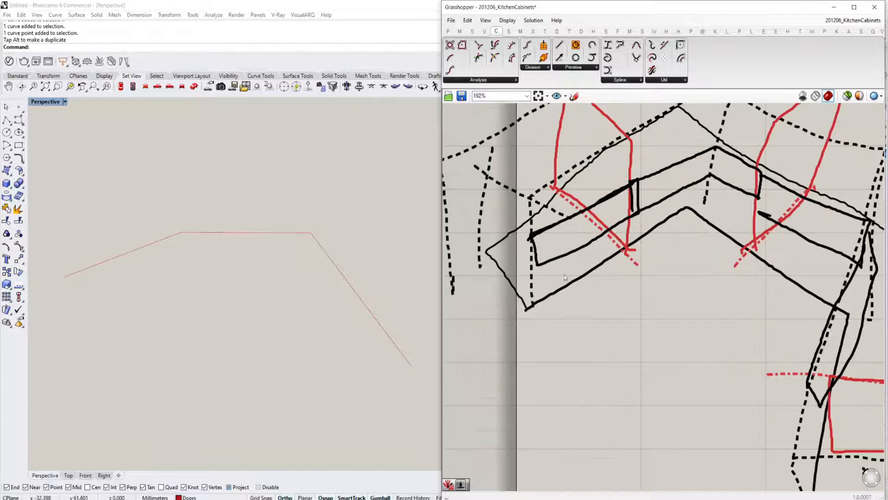
scroll(601, 262, "down", 1)
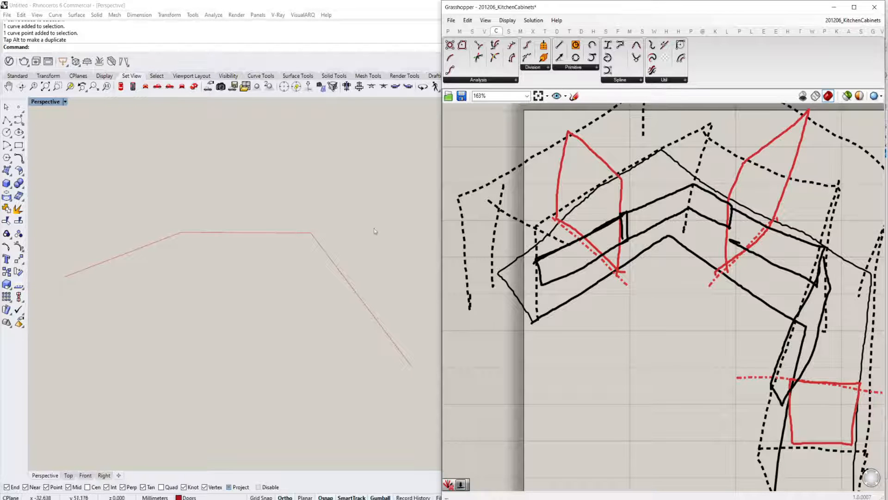
scroll(634, 362, "down", 4)
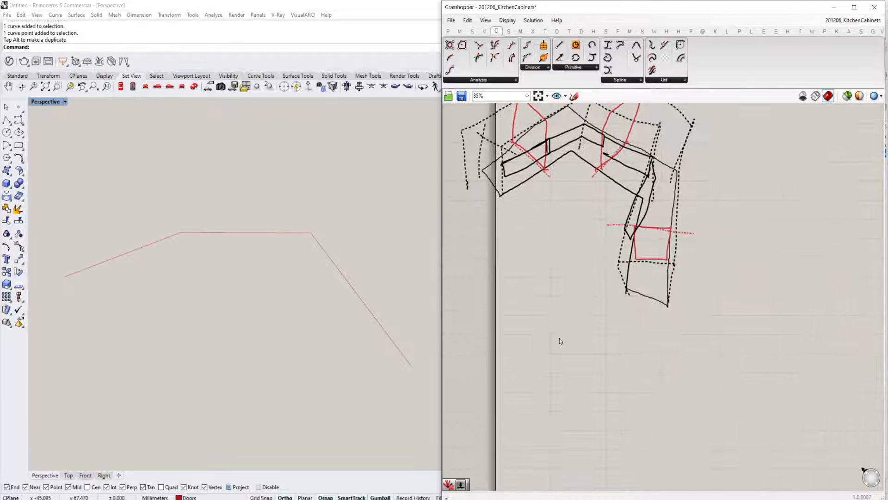
right_click_drag(570, 337, 591, 291)
scroll(551, 319, "up", 3)
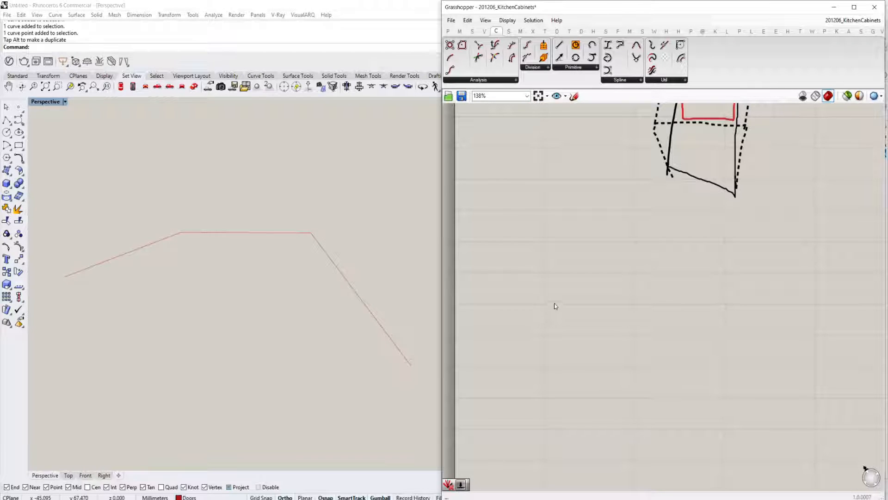
scroll(566, 287, "down", 2)
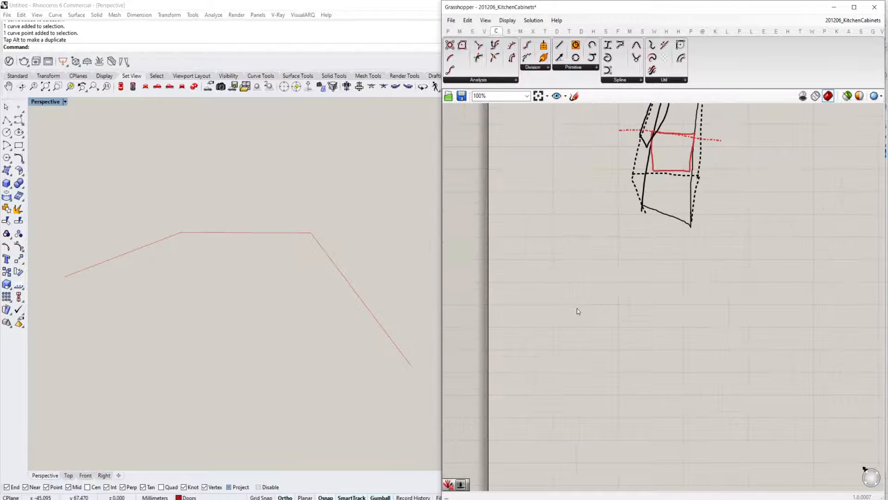
double_click(577, 308)
type("geometry")
left_click(580, 264)
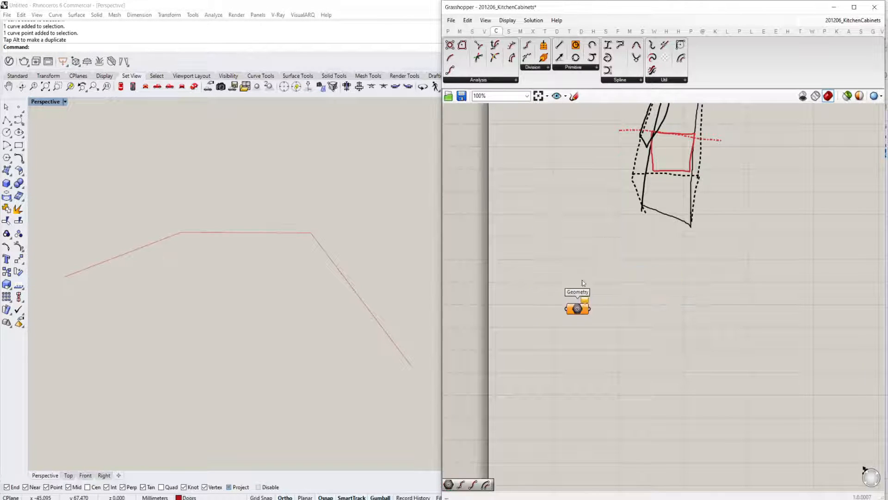
Reference the guide polyline from the Rhino viewport in the Geometry parameter.
right_click(578, 310)
left_click(606, 422)
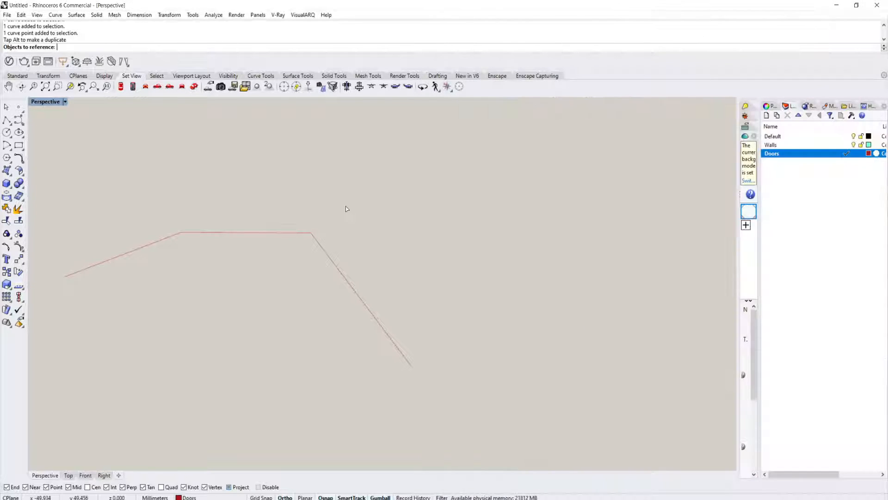
left_click(351, 287)
left_click(597, 276)
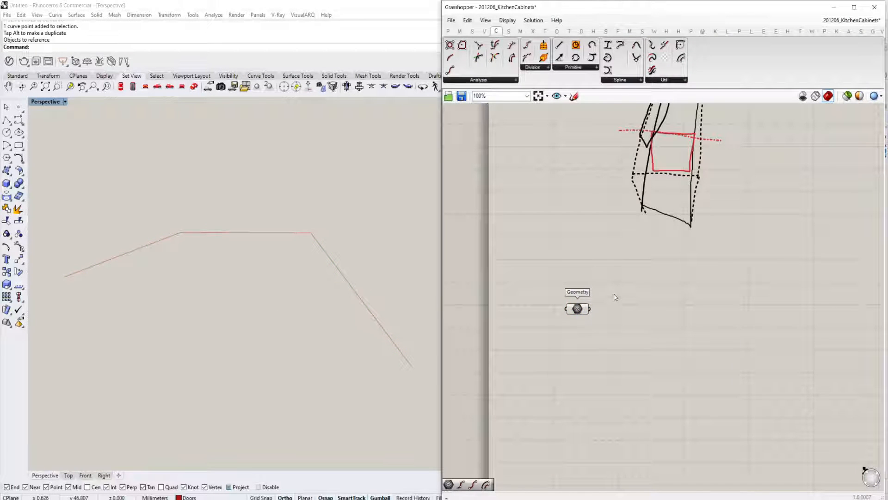
left_click(586, 314)
Add an Offset Curve component beside the Geometry parameter and feed the referenced polyline into its Curve input.
scroll(581, 314, "up", 3)
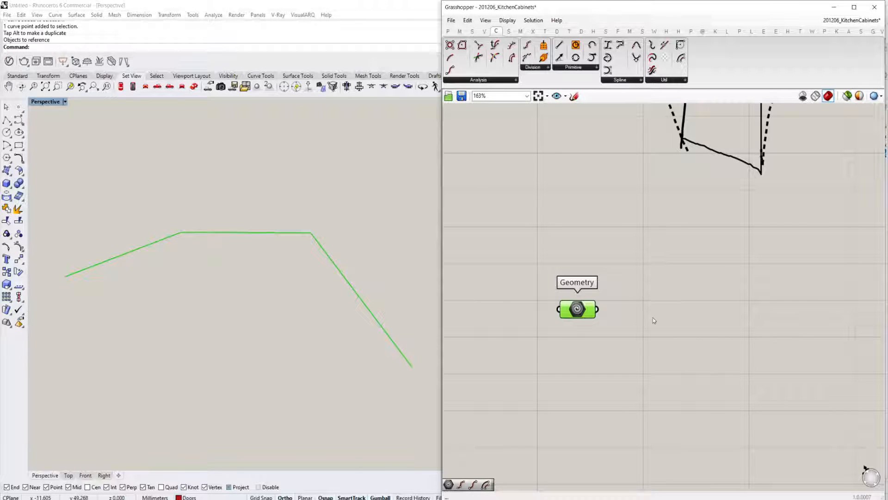
scroll(589, 339, "down", 2)
double_click(652, 347)
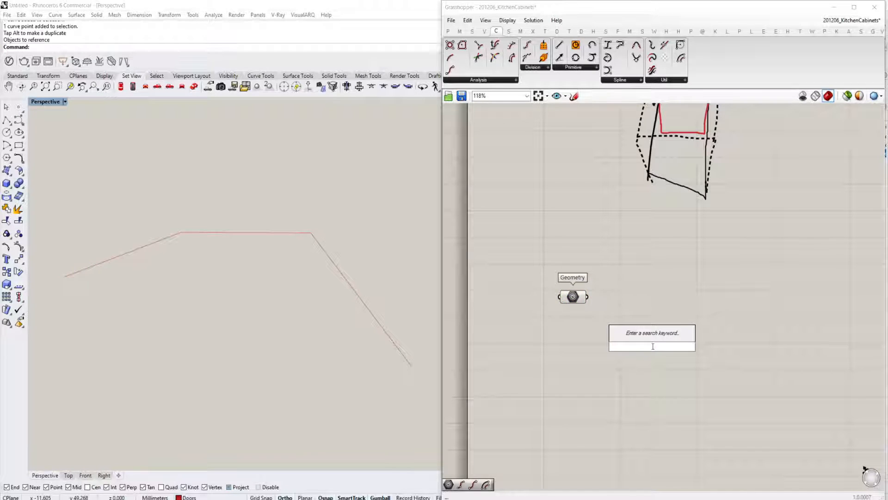
double_click(652, 346)
type("offset")
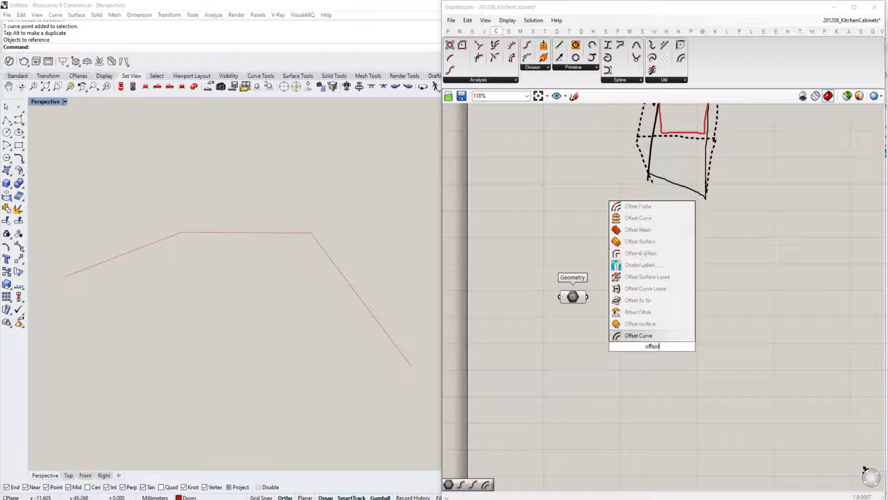
left_click(638, 335)
scroll(559, 281, "up", 2)
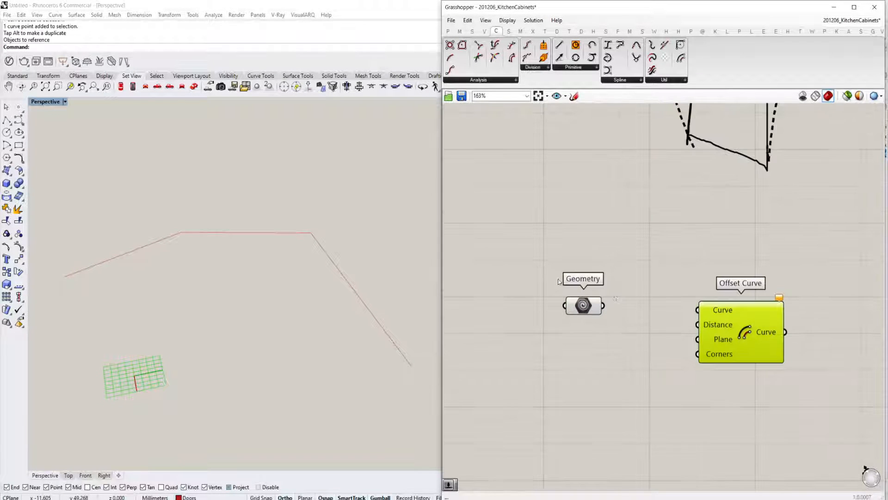
left_click_drag(604, 305, 697, 311)
right_click_drag(243, 328, 254, 288)
scroll(243, 273, "up", 2)
right_click_drag(605, 321, 578, 292)
left_click_drag(702, 310, 738, 305)
Create a number slider with the range -1<1.00, connect it to the offset Distance and keep it at -1.0.
double_click(628, 340)
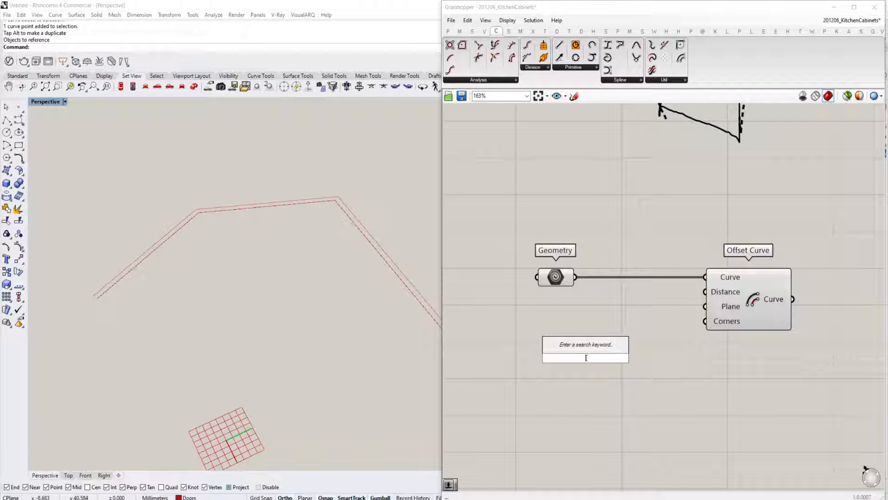
key("Escape")
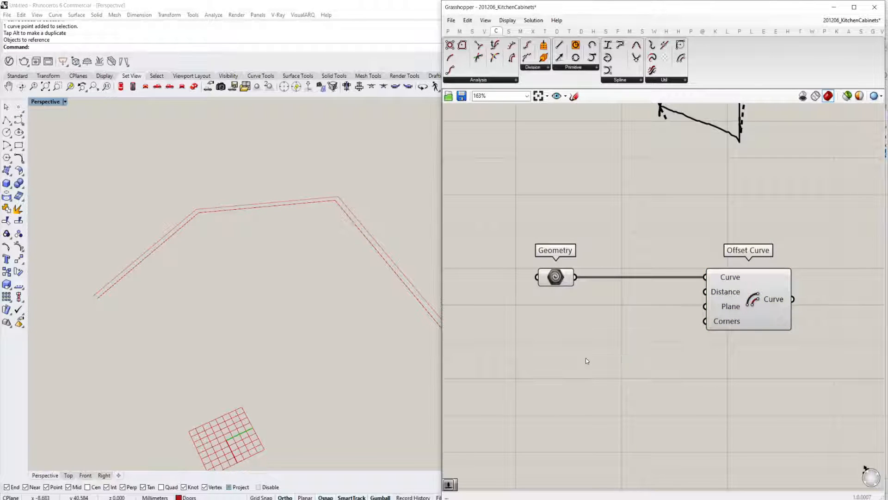
double_click(586, 358)
type("-1<1.00")
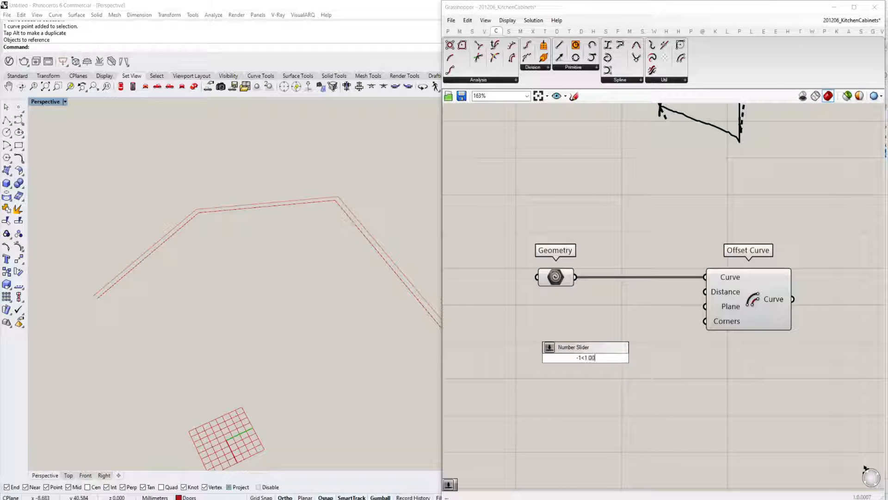
key("Return")
left_click_drag(658, 358, 705, 291)
scroll(636, 356, "up", 3)
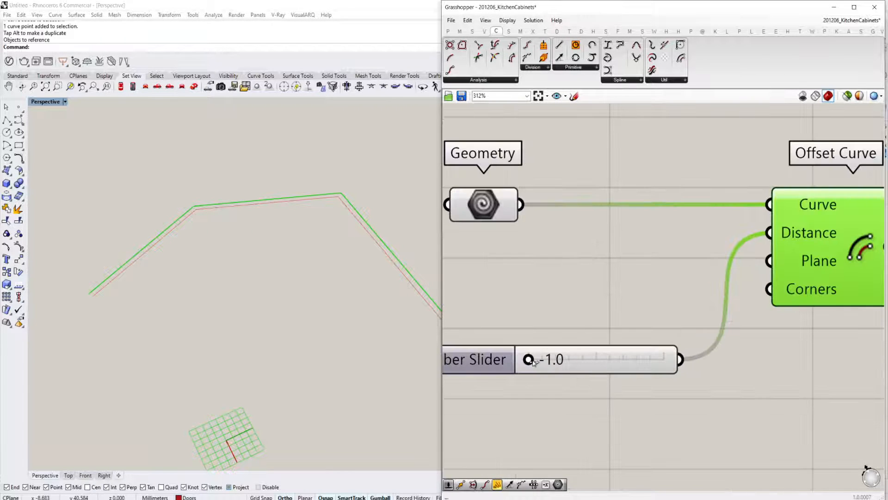
left_click_drag(533, 361, 500, 364)
Scale the guide polyline down uniformly in the Rhino viewport.
right_click_drag(306, 314, 324, 296)
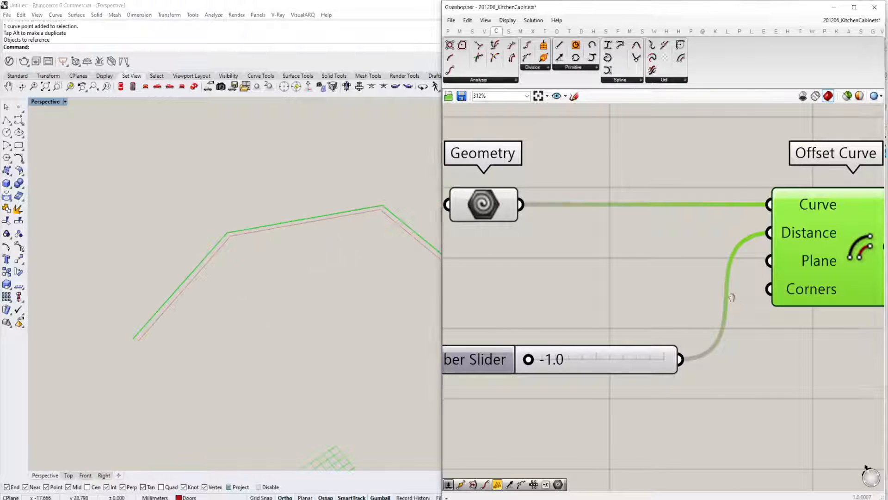
scroll(731, 296, "down", 3)
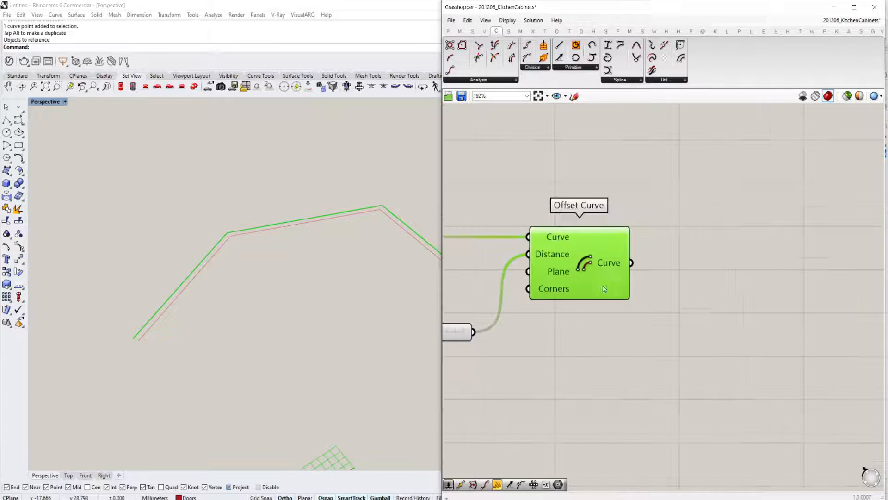
left_click(312, 231)
scroll(296, 277, "down", 3)
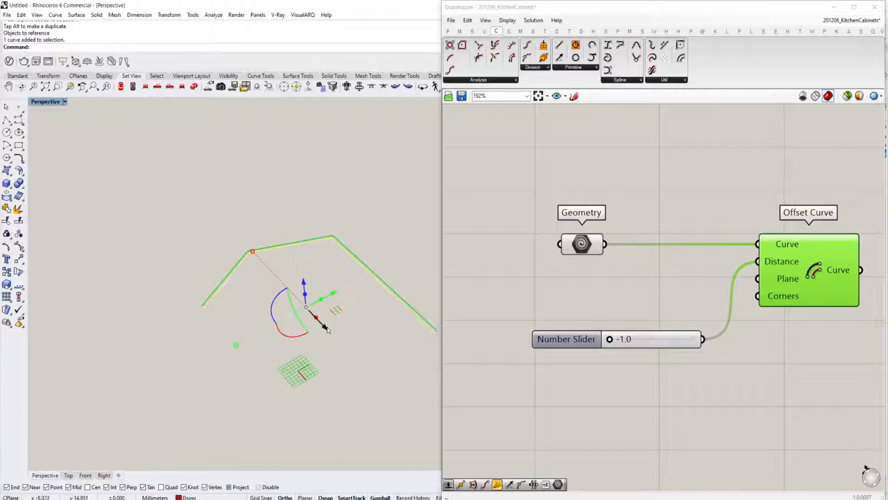
left_click_drag(236, 344, 284, 318)
left_click(296, 295)
scroll(296, 295, "up", 5)
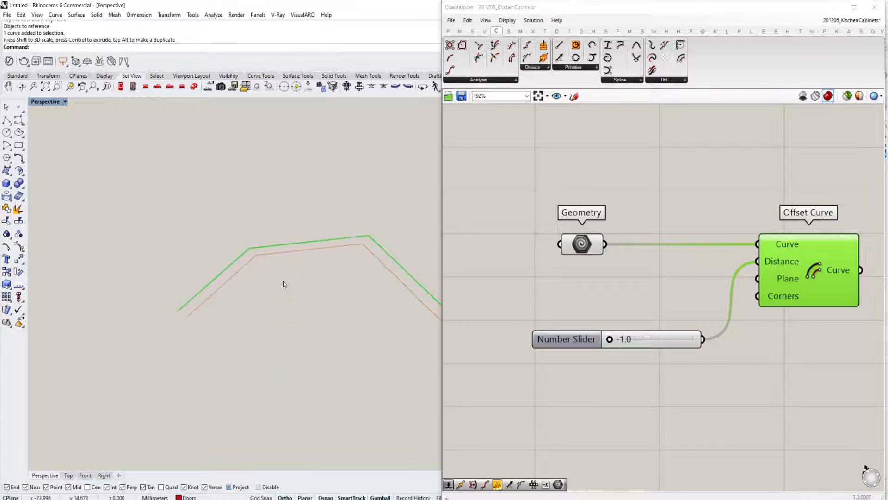
Change the Rhino document's model units to Meters without scaling the existing geometry.
left_click(155, 497)
left_click(199, 489)
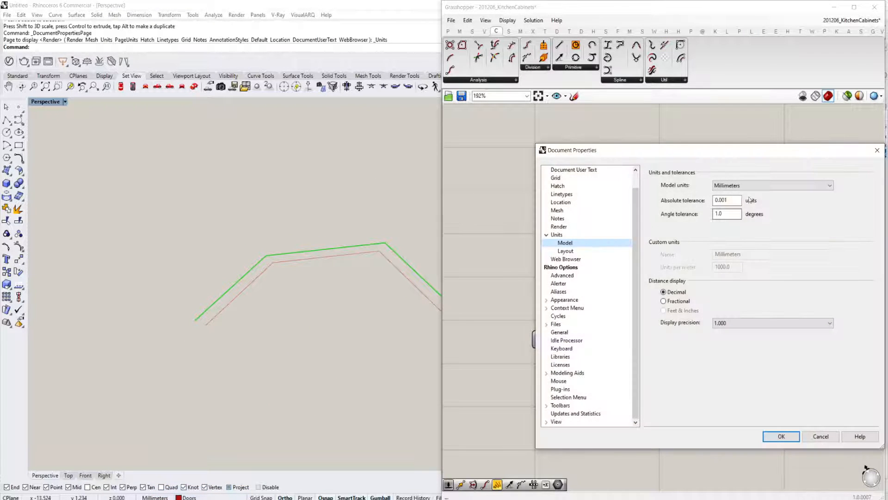
left_click(751, 186)
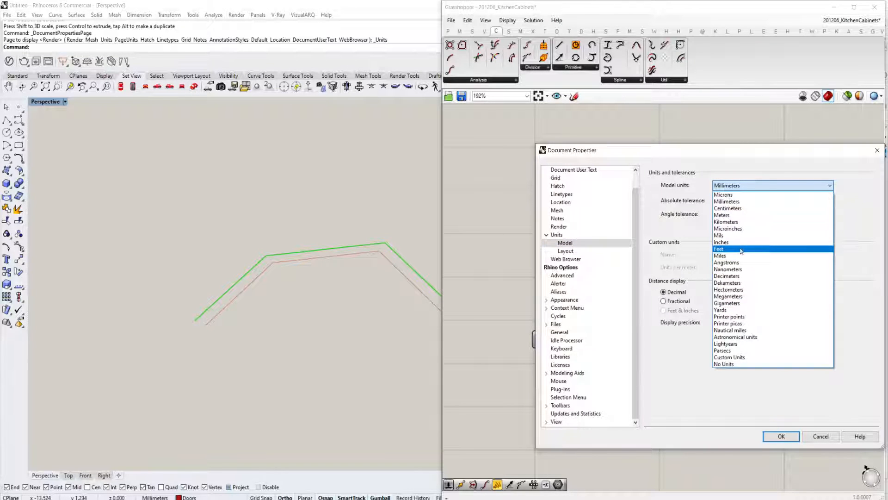
left_click(739, 215)
left_click(781, 436)
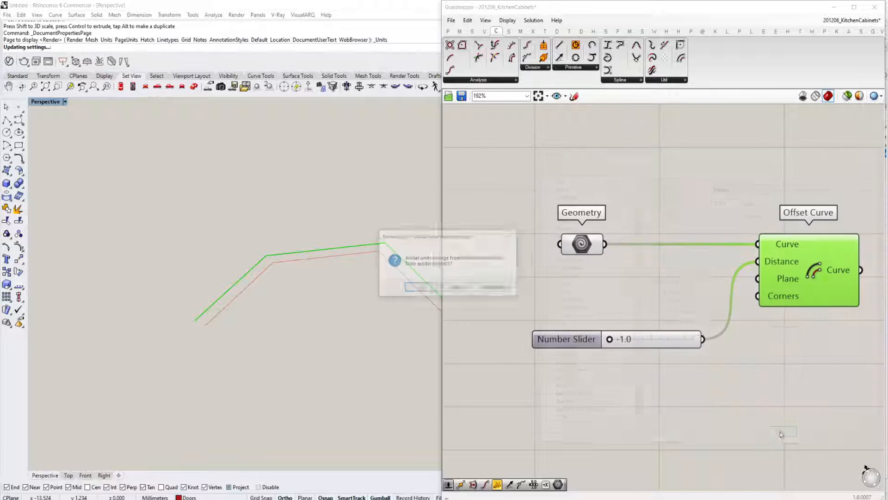
left_click(458, 288)
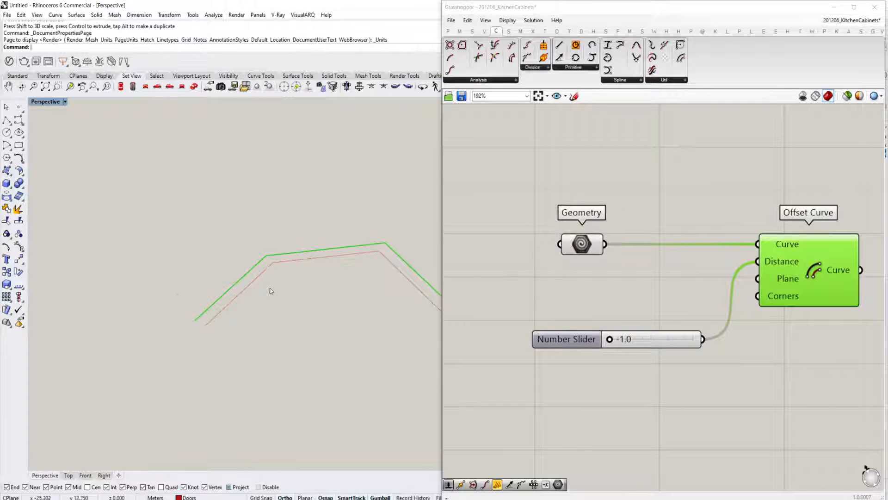
Check the offset distance with a temporary line from the guide polyline's end point, without keeping the line.
right_click_drag(270, 291, 251, 297)
type("line")
key("Return")
left_click(184, 301)
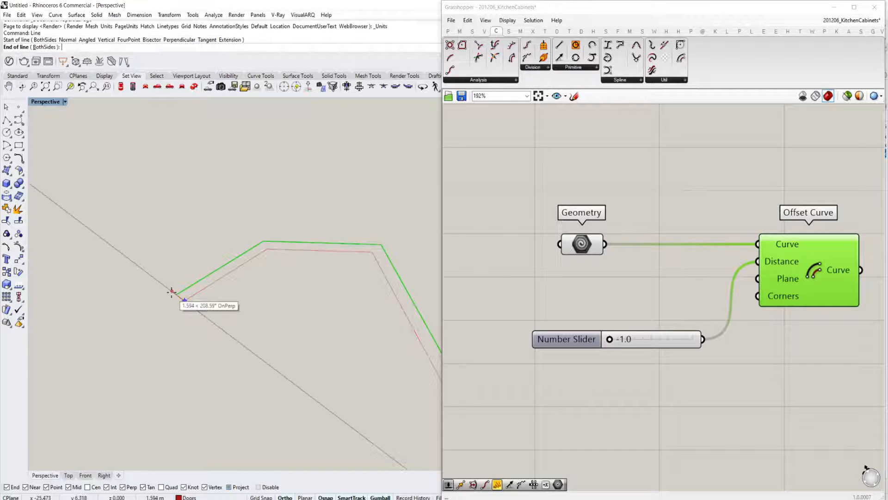
key("Escape")
scroll(565, 329, "up", 3)
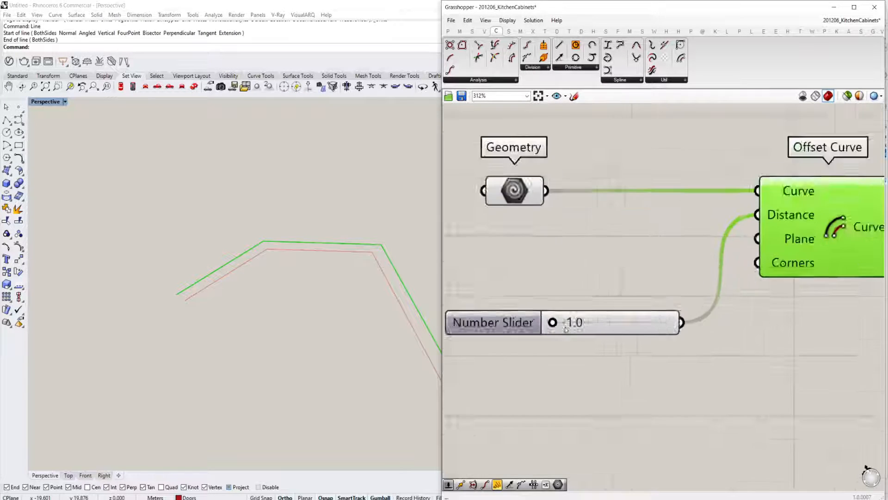
scroll(565, 330, "up", 1)
right_click_drag(218, 258, 246, 263)
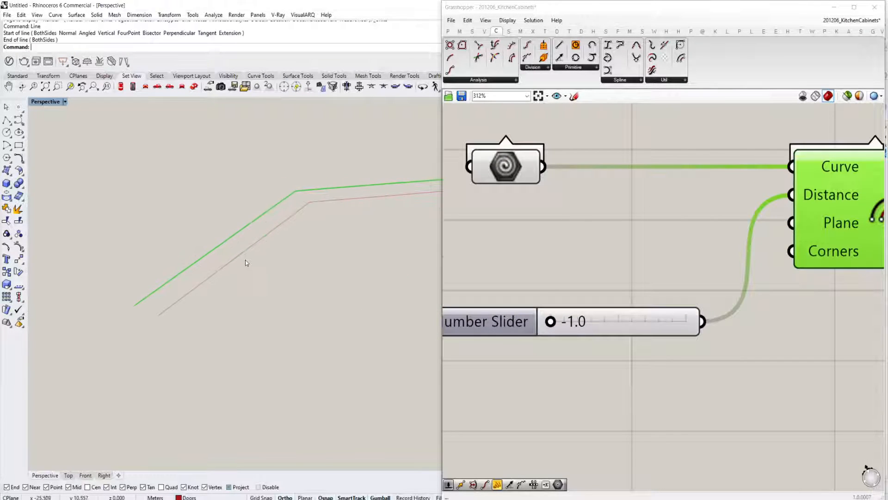
Add a Divide Curve component fed by the referenced polyline and inspect the division points in the viewport.
scroll(245, 263, "down", 2)
scroll(692, 228, "down", 3)
scroll(636, 250, "down", 1)
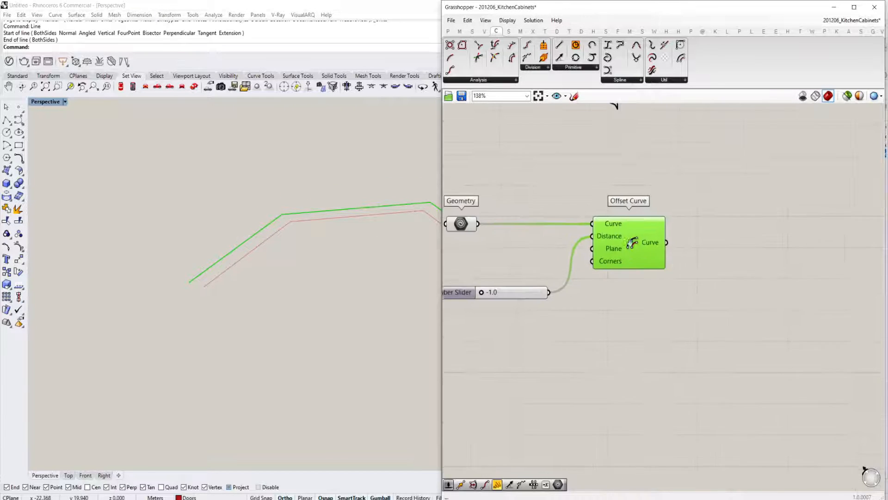
mouse_move(631, 242)
right_mouse_down()
mouse_move(600, 246)
mouse_move(626, 257)
right_mouse_up()
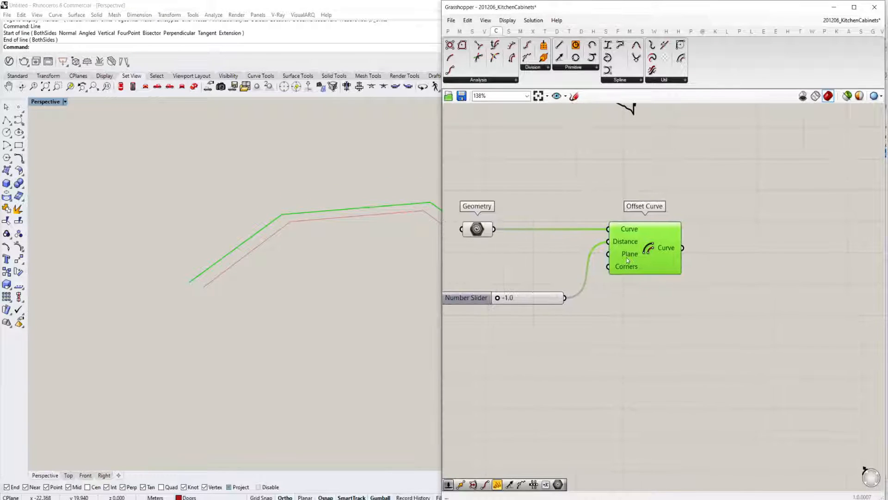
right_click_drag(307, 267, 270, 262, "shift")
double_click(688, 368)
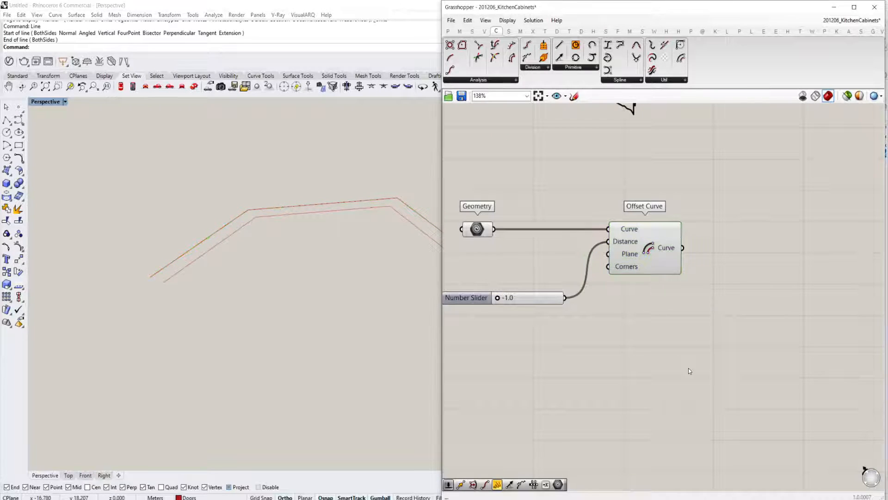
type("divi")
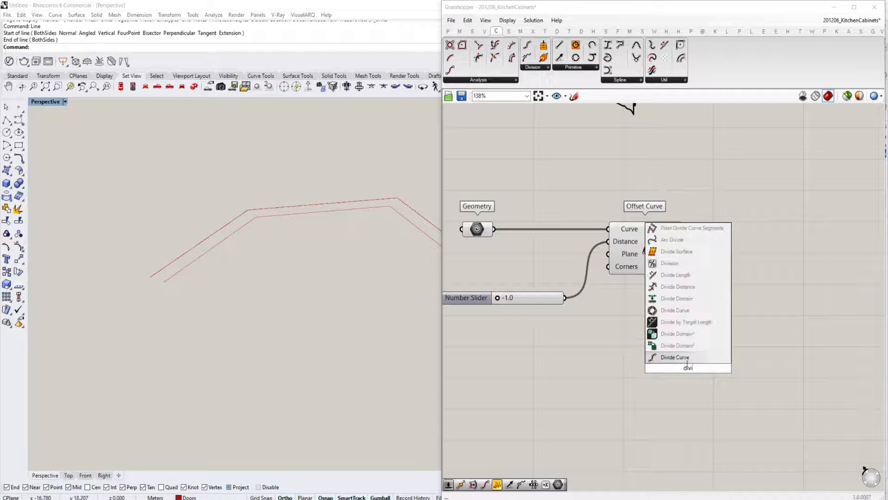
key("Return")
left_click_drag(674, 246, 496, 231)
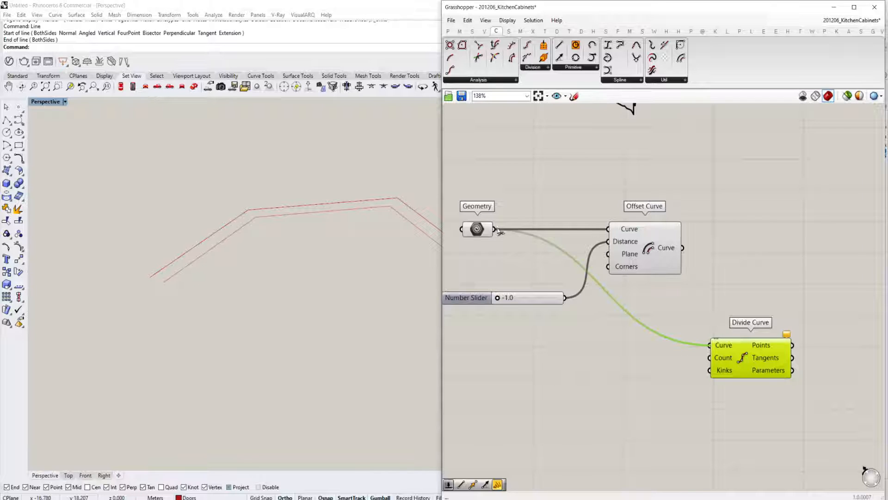
right_click_drag(621, 287, 524, 246)
right_click_drag(285, 261, 271, 296)
scroll(263, 262, "up", 2)
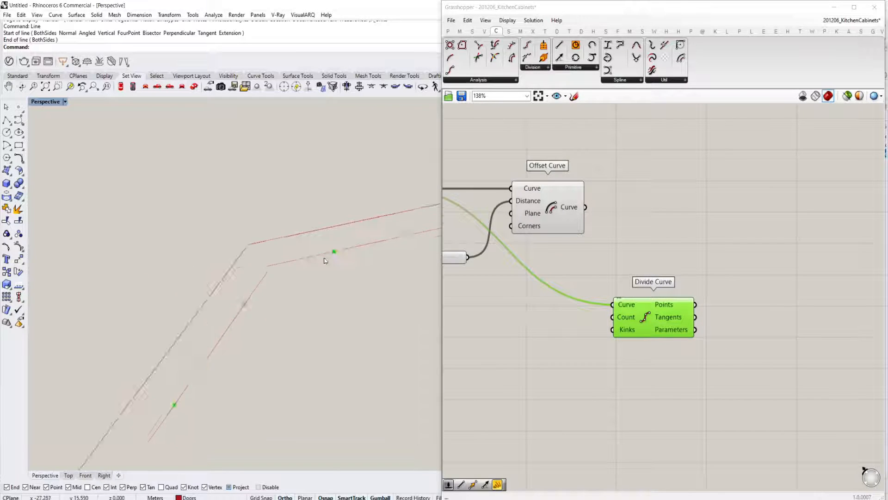
scroll(331, 253, "up", 2)
scroll(617, 292, "down", 1)
Add an Evaluate Curve component to the canvas below Divide Curve.
right_click_drag(620, 291, 666, 261)
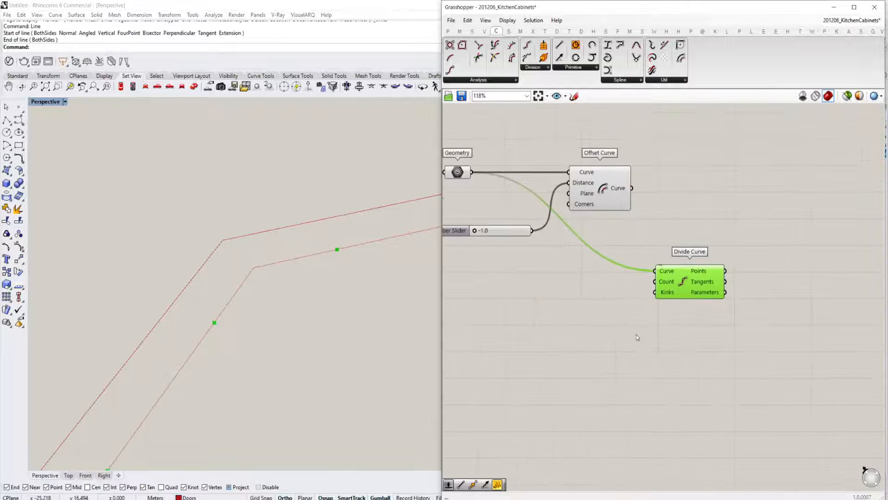
double_click(636, 334)
type("eva")
left_click(632, 302)
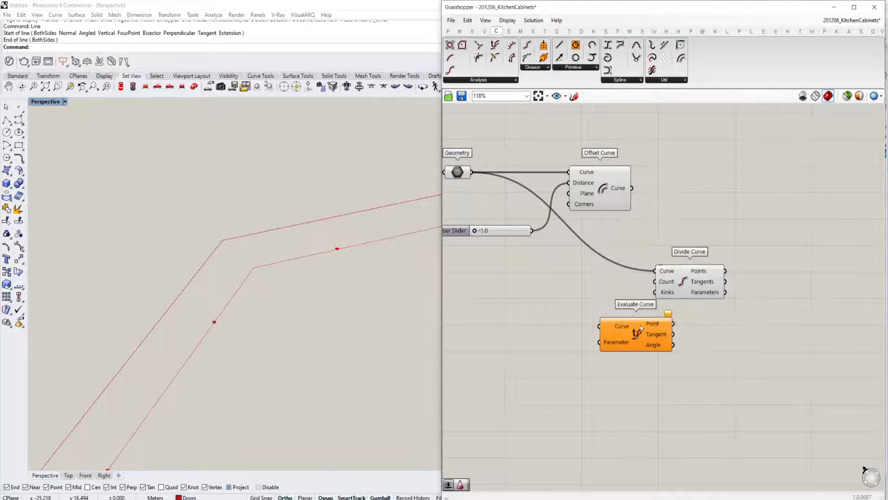
Move Evaluate Curve further below Divide Curve and add a Gene Pool component beside it on the canvas.
left_click_drag(633, 325, 710, 350)
right_click_drag(558, 360, 599, 322)
double_click(564, 337)
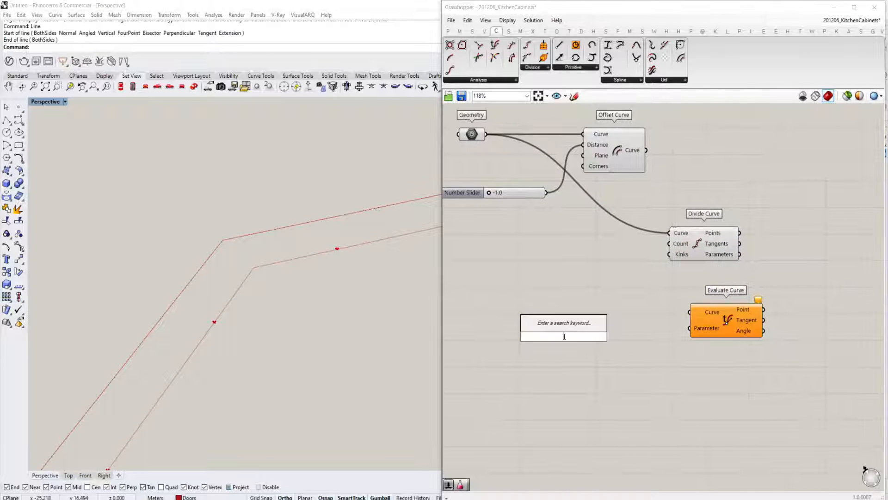
type("gene")
key("Return")
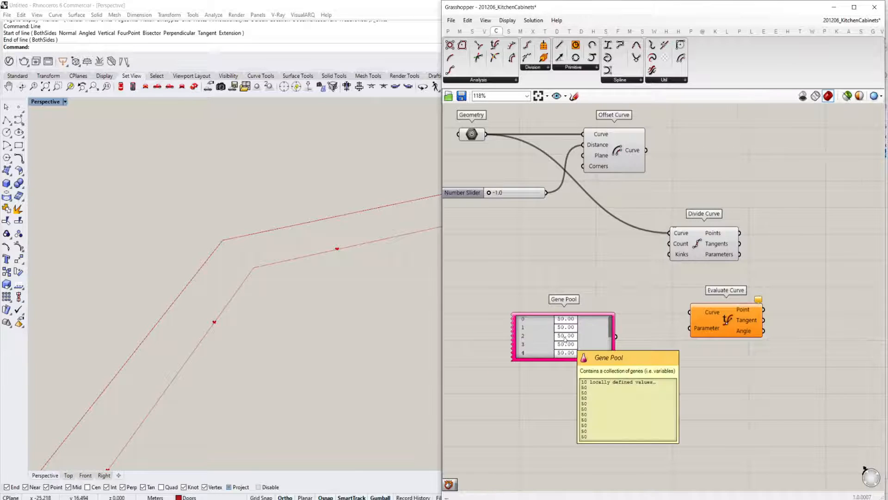
scroll(579, 336, "up", 3)
scroll(620, 319, "down", 3)
scroll(628, 336, "up", 2)
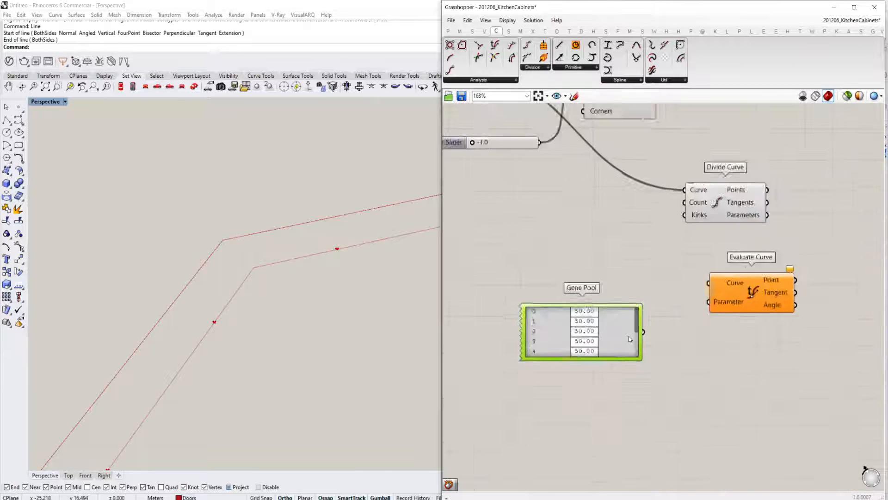
Set the Gene Pool's maximum value to 1.
right_click(629, 336)
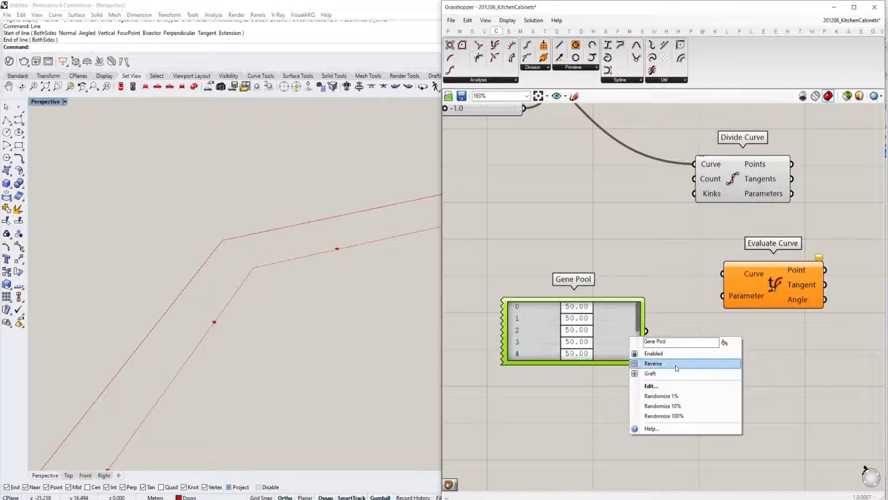
left_click(673, 385)
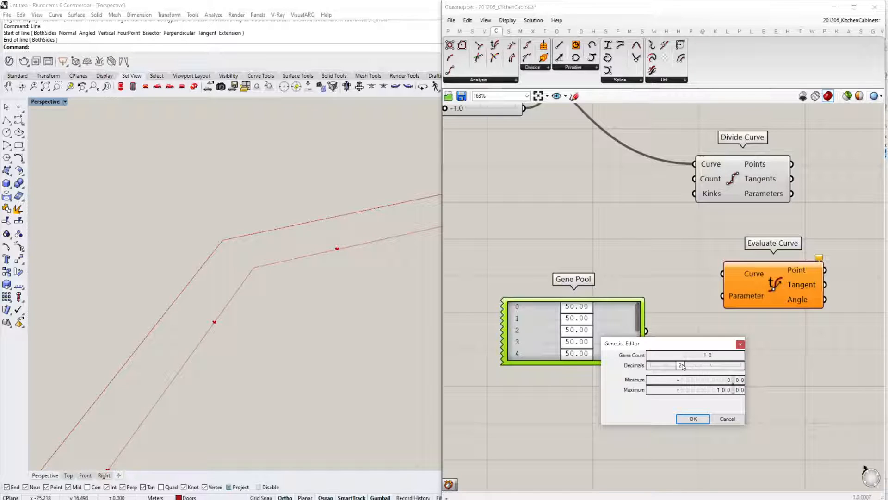
double_click(727, 389)
type("1")
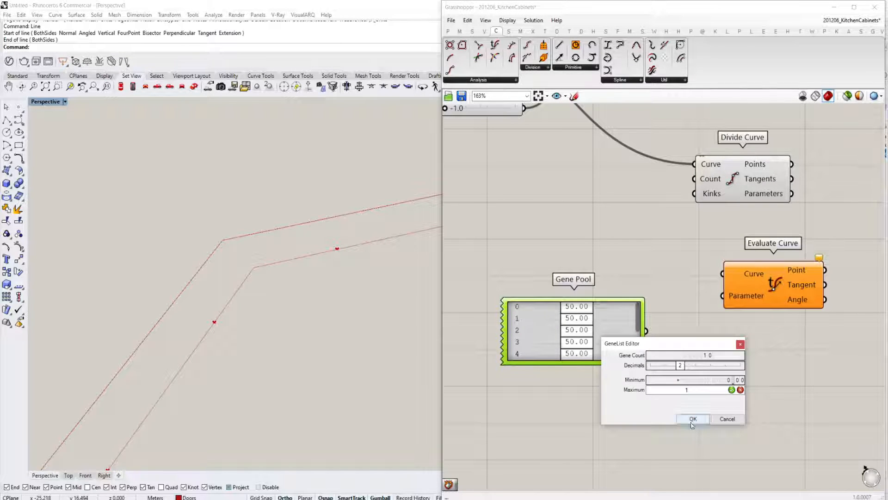
left_click(692, 419)
Connect the Gene Pool to Evaluate Curve's Parameter input and the referenced Geometry to its Curve input.
left_click_drag(668, 327, 723, 295)
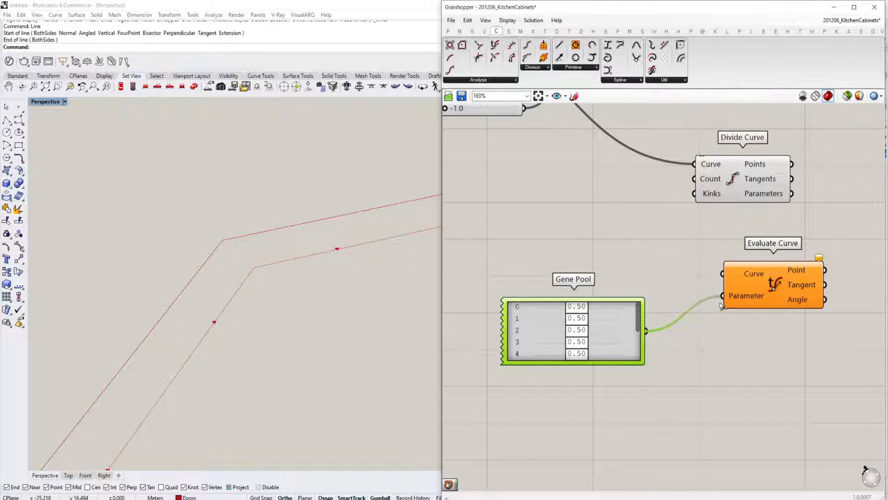
scroll(719, 299, "down", 3)
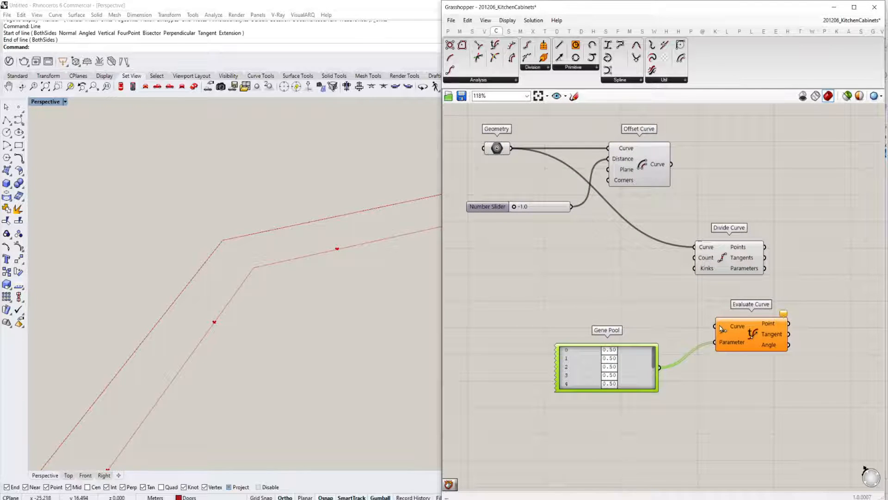
scroll(722, 328, "down", 3)
left_click_drag(716, 327, 591, 217)
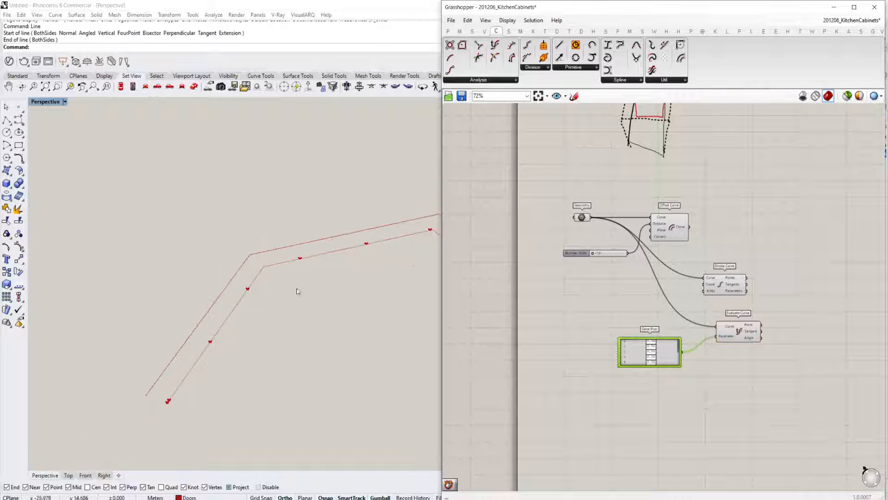
Set gene 2 in the Gene Pool to 1.00 and check the evaluated points along the polyline.
right_click_drag(297, 291, 238, 332)
scroll(650, 354, "up", 3)
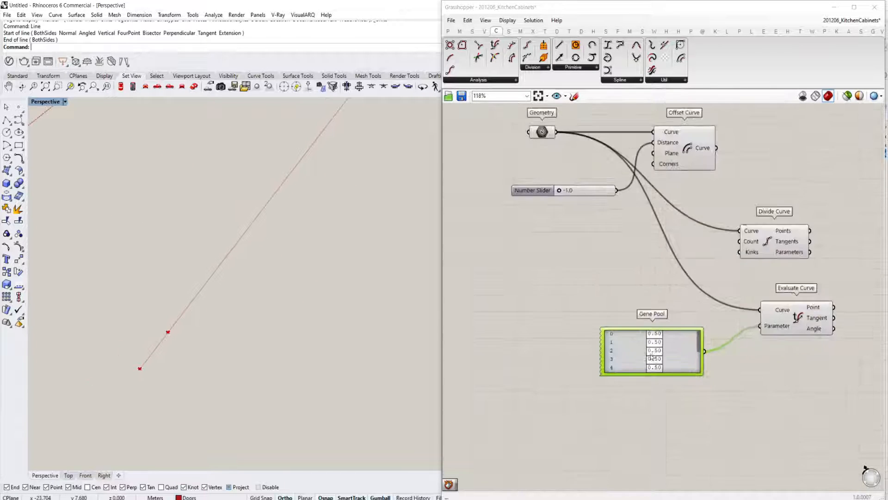
scroll(652, 357, "up", 1)
left_click_drag(654, 350, 676, 355)
scroll(675, 353, "up", 3)
right_click(670, 350)
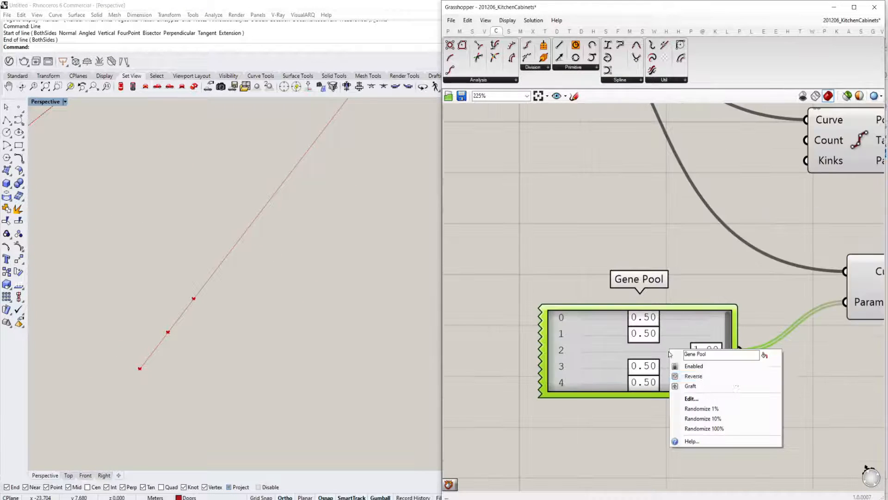
Reparameterize the Curve inputs of Evaluate Curve and Divide Curve.
right_click_drag(882, 273, 746, 285)
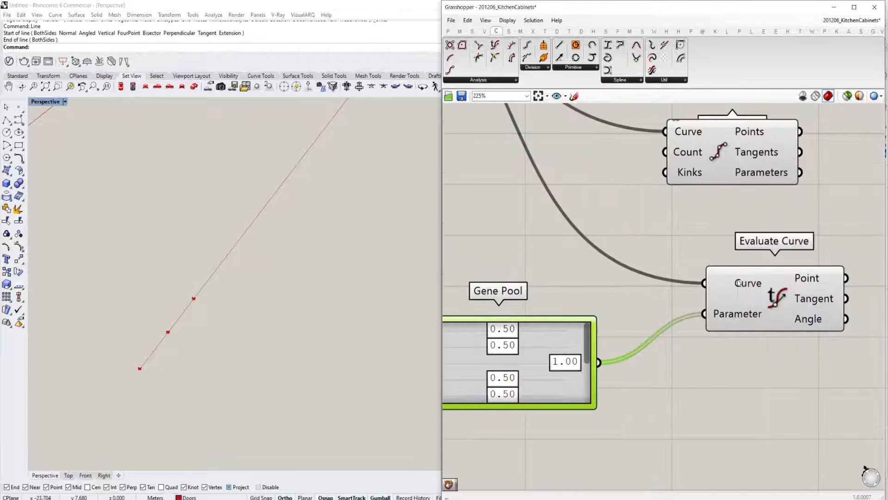
right_click(738, 283)
left_click(761, 379)
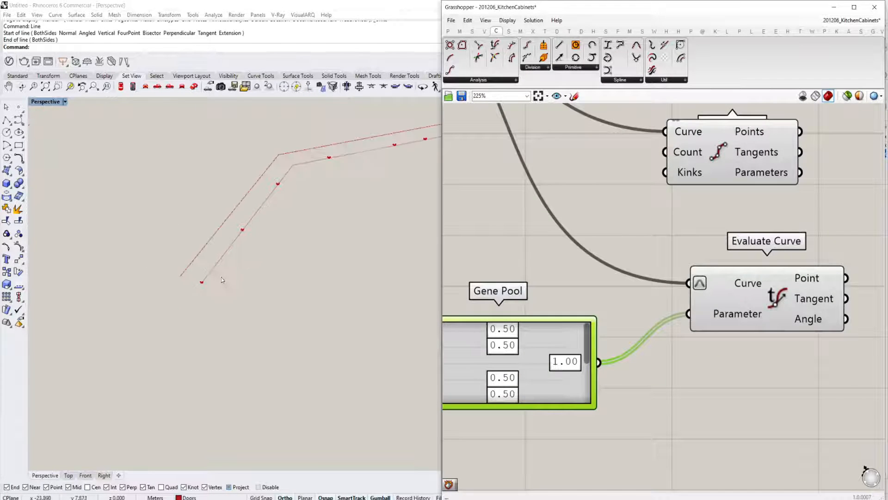
scroll(222, 279, "down", 5)
right_click_drag(589, 243, 582, 303)
right_click(684, 194)
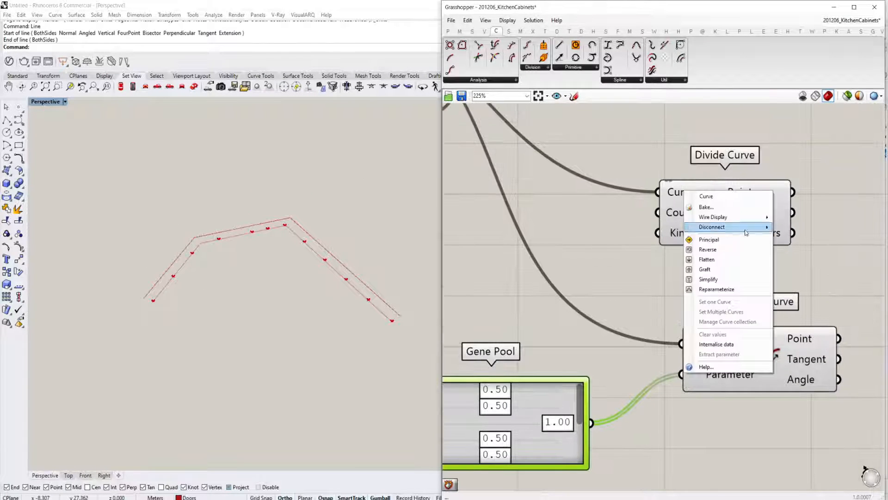
left_click(721, 290)
scroll(701, 292, "down", 3)
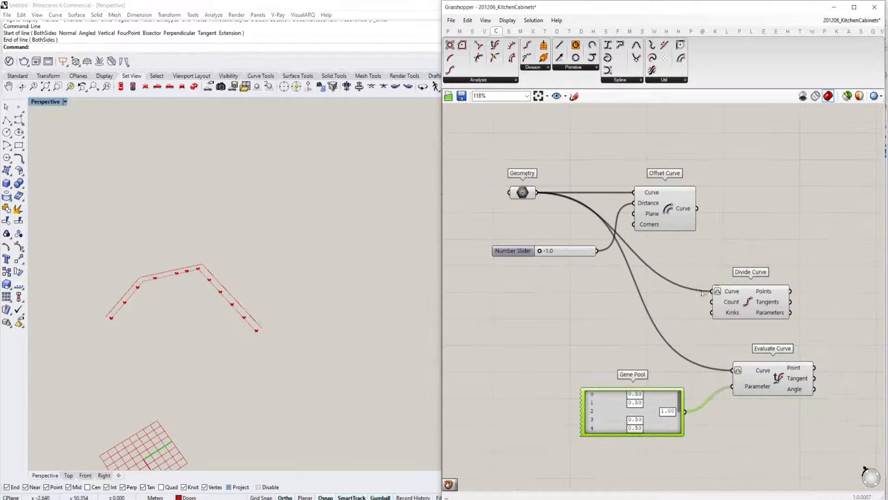
right_click(531, 195)
left_click(588, 294)
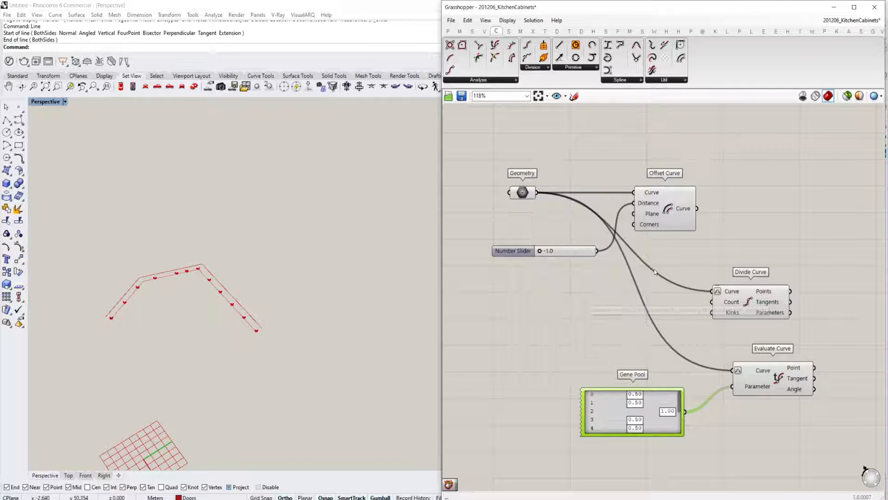
right_click_drag(670, 259, 641, 245)
right_click(615, 181)
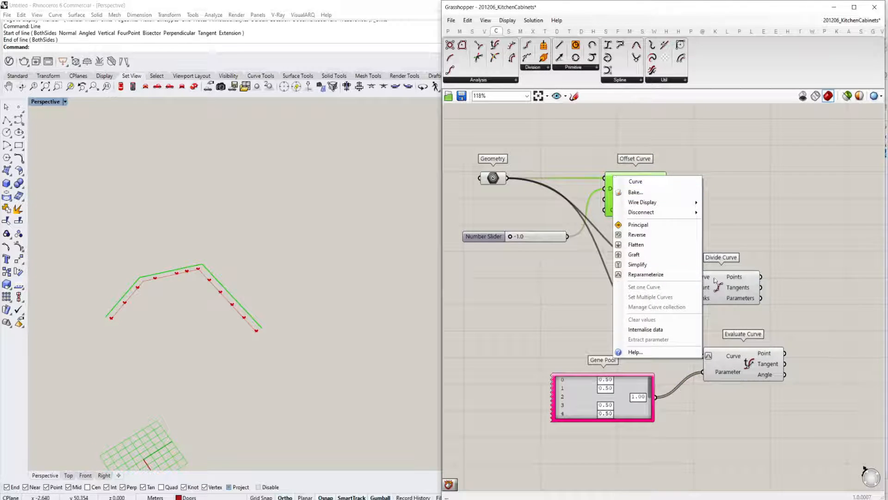
left_click(714, 280)
Set the Gene Pool's gene count to 4.
scroll(667, 349, "up", 3)
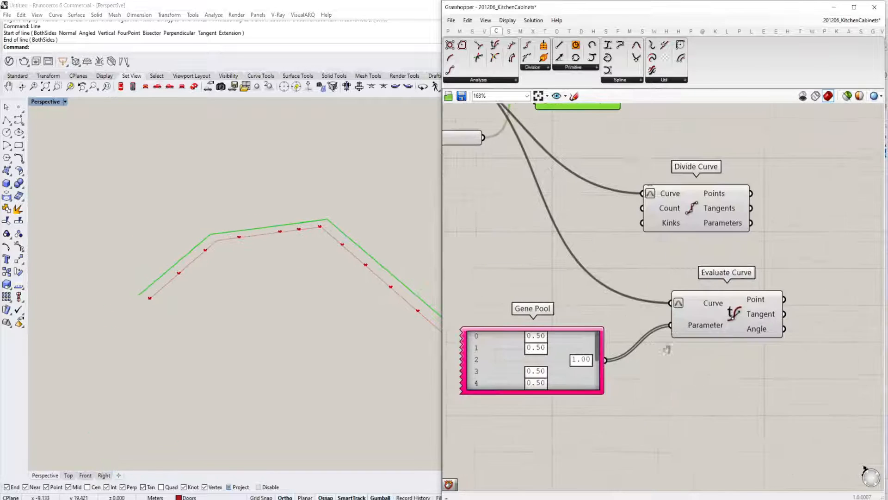
right_click_drag(667, 350, 647, 345)
right_click(531, 347)
left_click(574, 399)
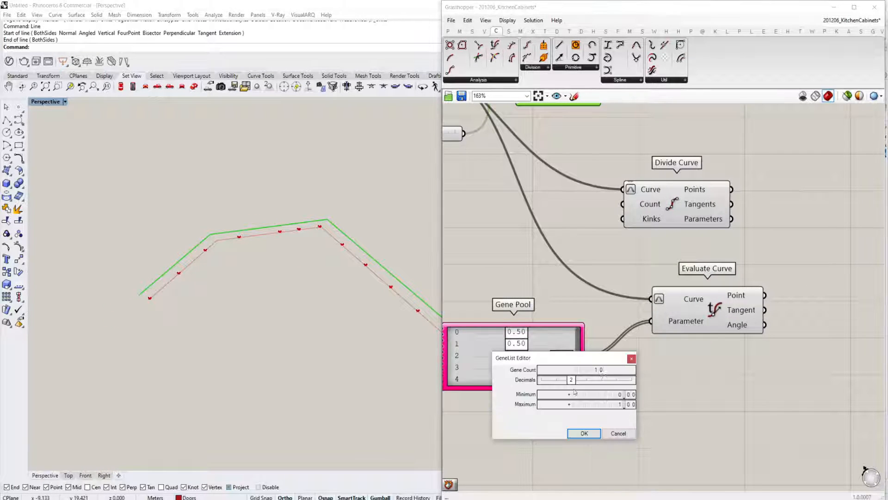
left_click(601, 371)
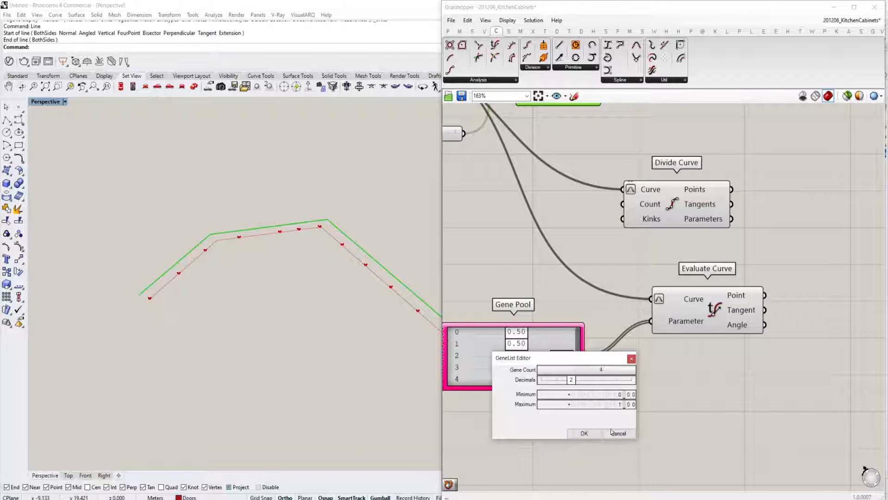
left_click(579, 432)
Adjust the four genes in the Gene Pool to 0.25, 0.62, 0.78 and 0.70.
scroll(538, 350, "up", 3)
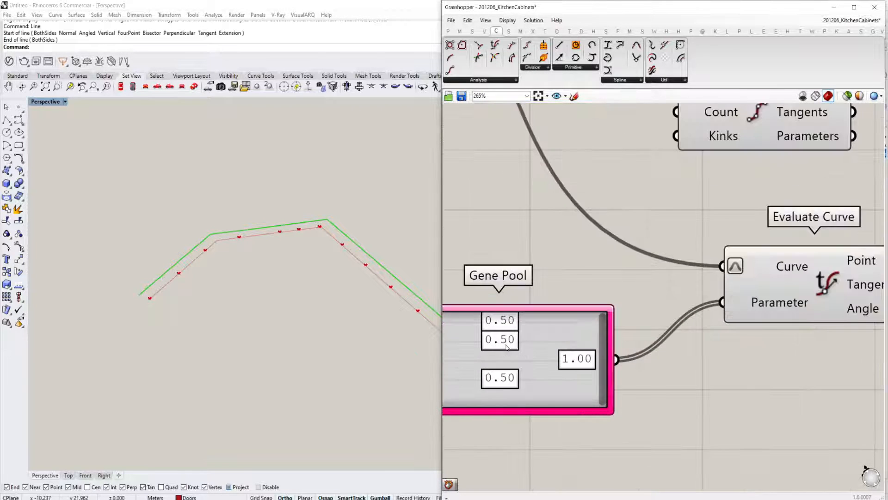
left_click_drag(499, 339, 490, 320)
left_click_drag(564, 360, 531, 377)
left_click_drag(490, 320, 462, 320)
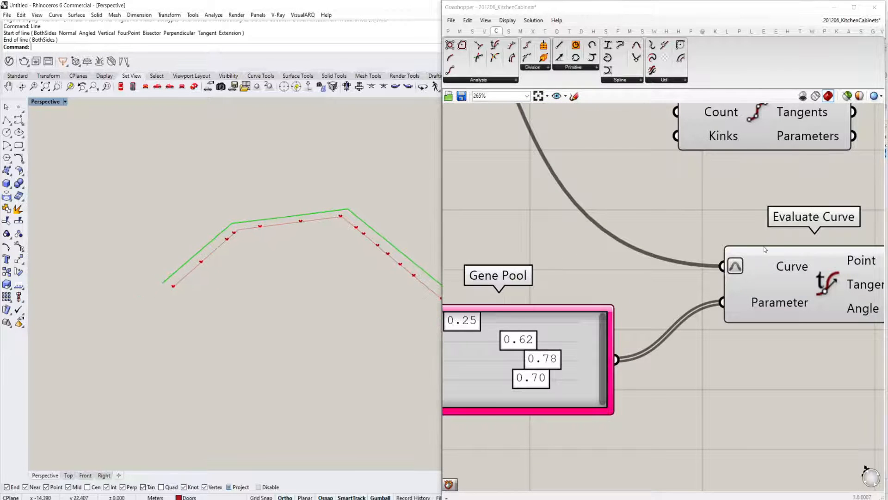
Highlight Evaluate Curve's points in the viewport and preview a temporary line from one across to the offset polyline, without keeping it.
scroll(502, 285, "down", 4)
scroll(660, 284, "up", 1)
left_click(661, 284)
right_click_drag(277, 216, 320, 246)
scroll(249, 248, "up", 4)
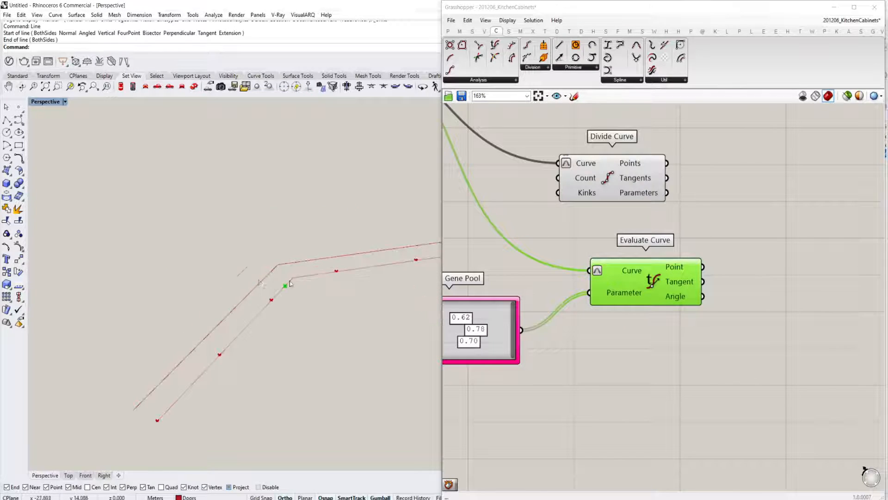
right_click(243, 240)
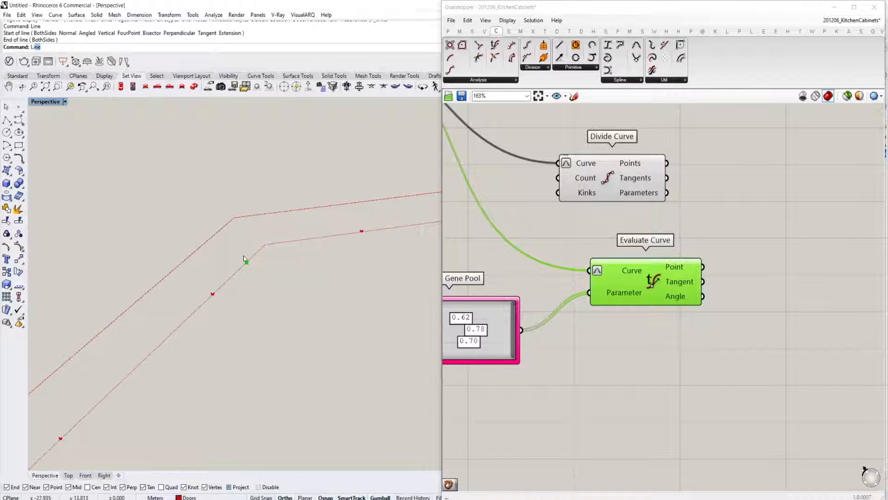
left_click(247, 262)
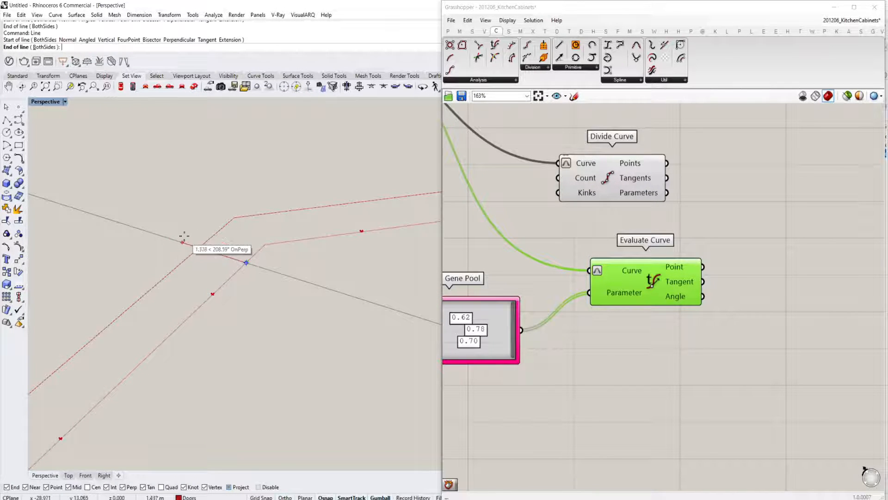
key("Escape")
scroll(499, 284, "down", 1)
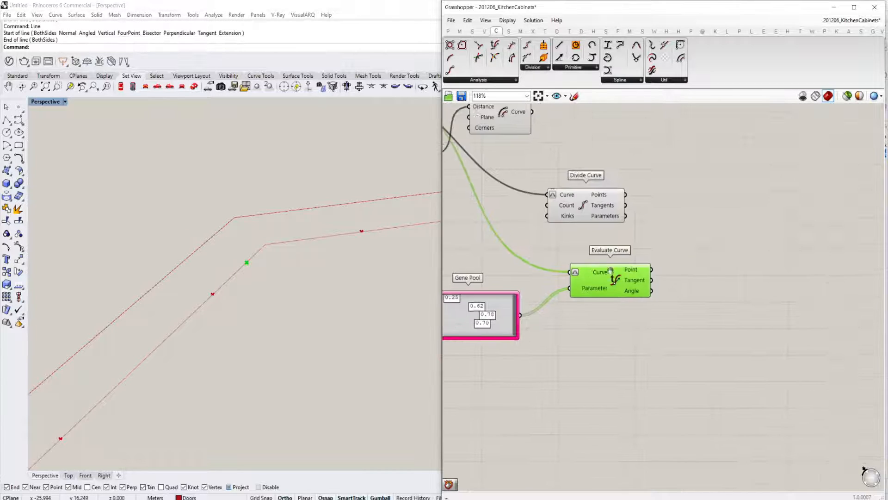
Move Divide Curve so that it sits aligned directly above Evaluate Curve.
left_click(657, 275)
scroll(641, 280, "up", 1)
scroll(635, 278, "down", 1)
left_click(596, 233)
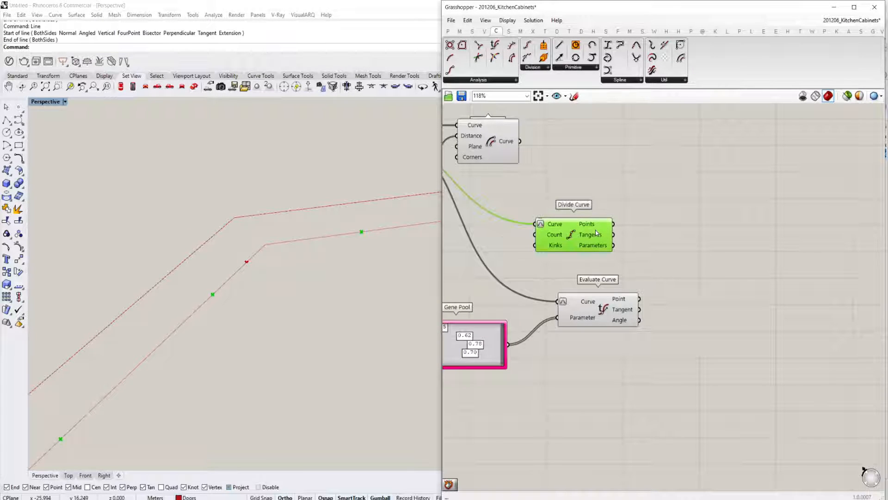
scroll(645, 262, "up", 1)
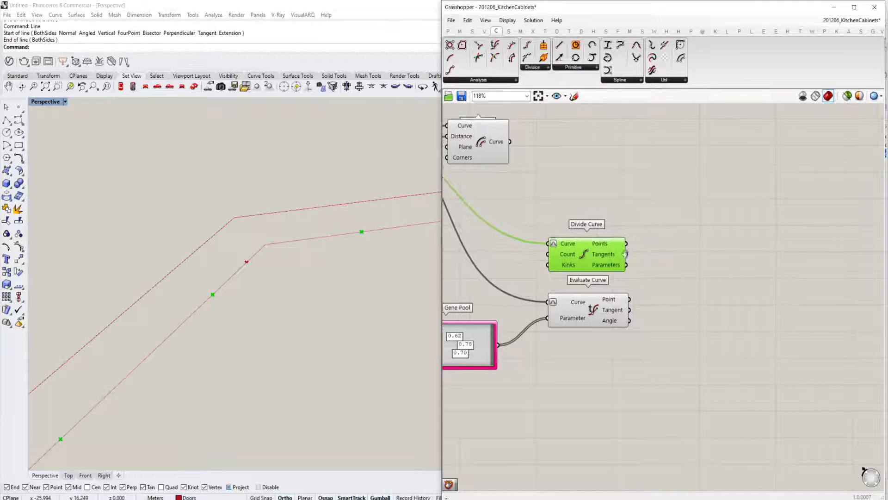
left_click(645, 262)
Add a Line SDL component and place it on the canvas beside Divide Curve.
double_click(645, 262)
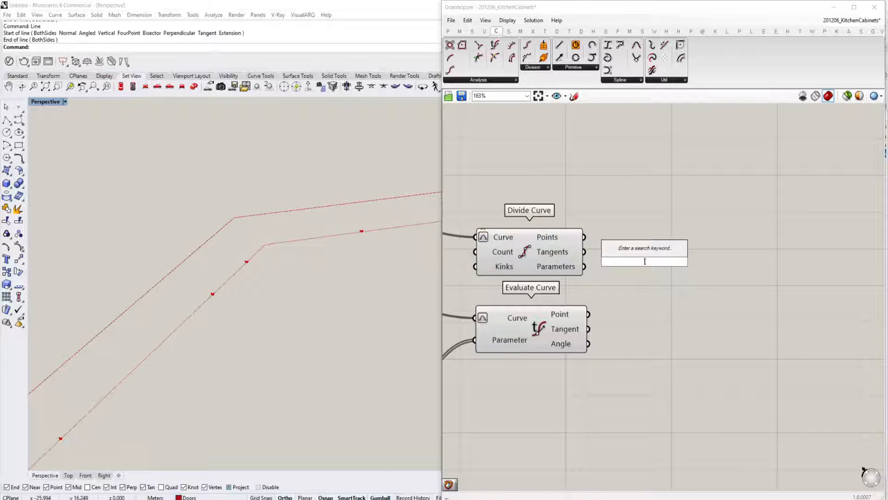
type("sd")
key("Return")
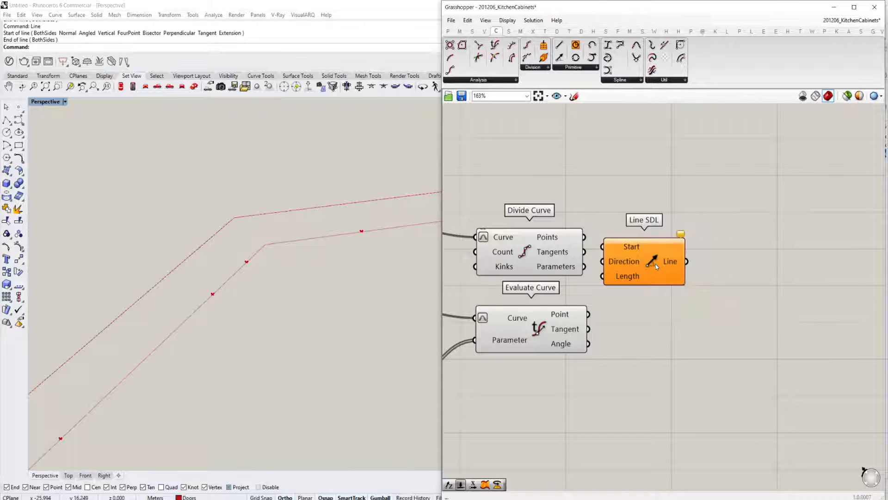
left_click_drag(632, 253, 683, 257)
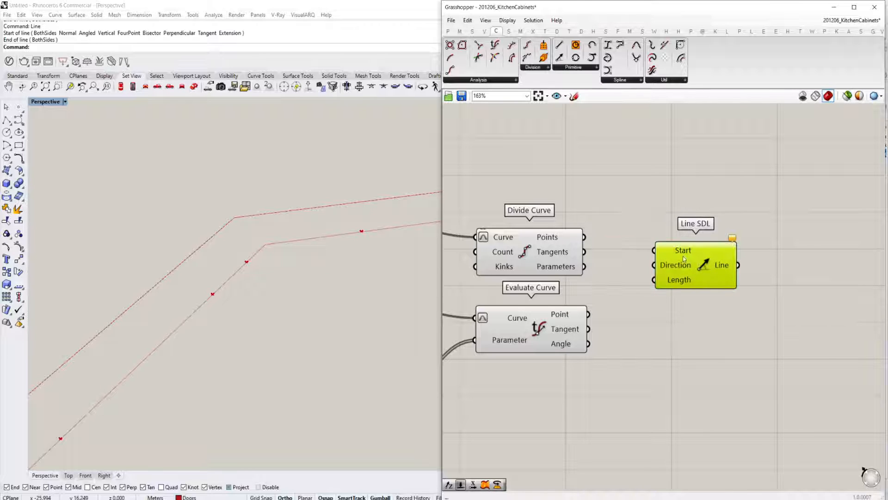
Connect Divide Curve's Points to Line SDL's Start and its Tangents to Direction, aligning Line SDL level with Divide Curve.
left_click_drag(592, 238, 652, 248)
left_click_drag(696, 272, 703, 259)
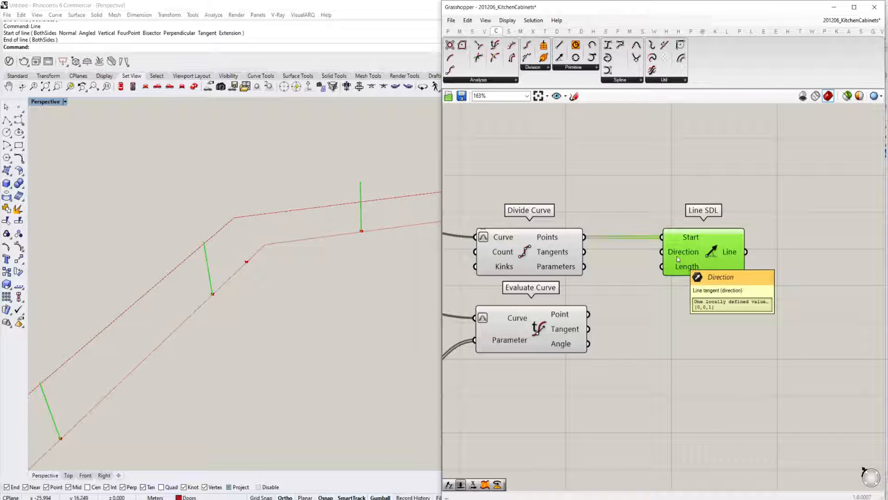
right_click_drag(318, 333, 316, 296)
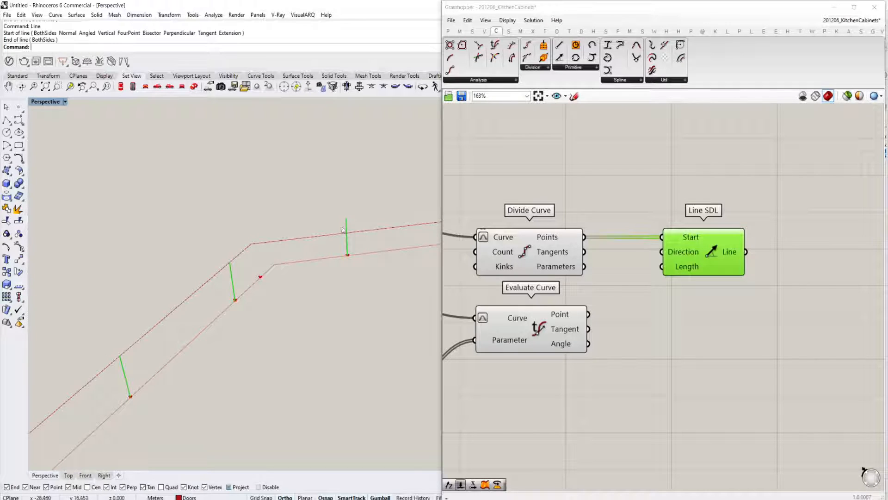
left_click_drag(582, 253, 679, 259)
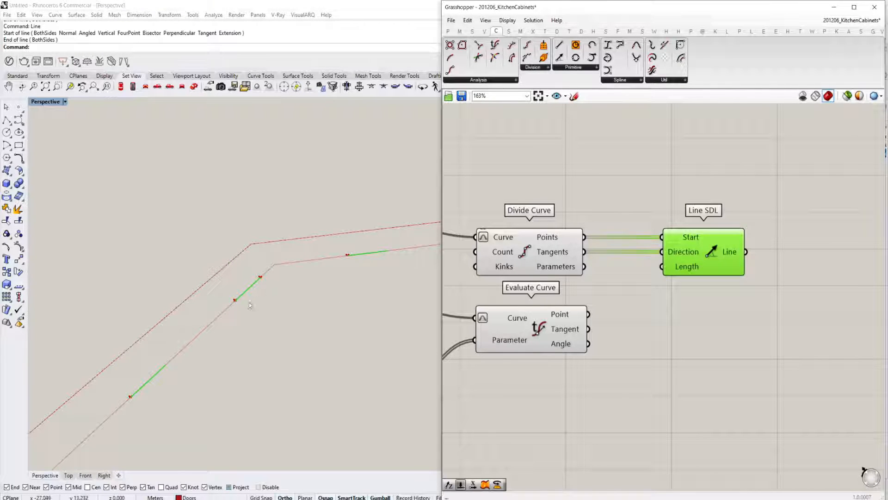
left_click_drag(700, 253, 742, 253)
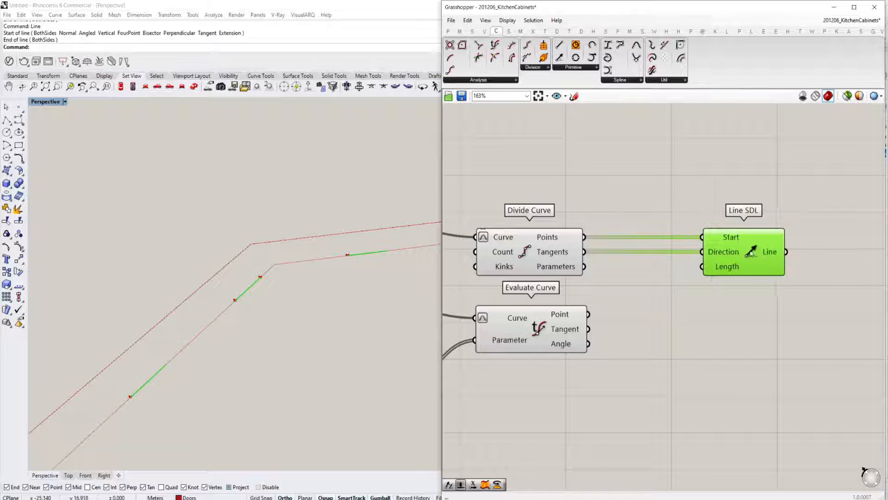
double_click(713, 309)
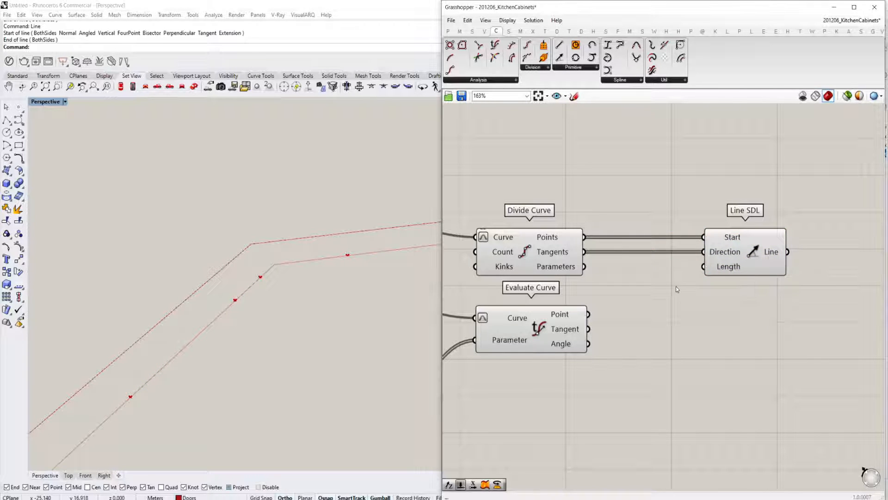
double_click(676, 287)
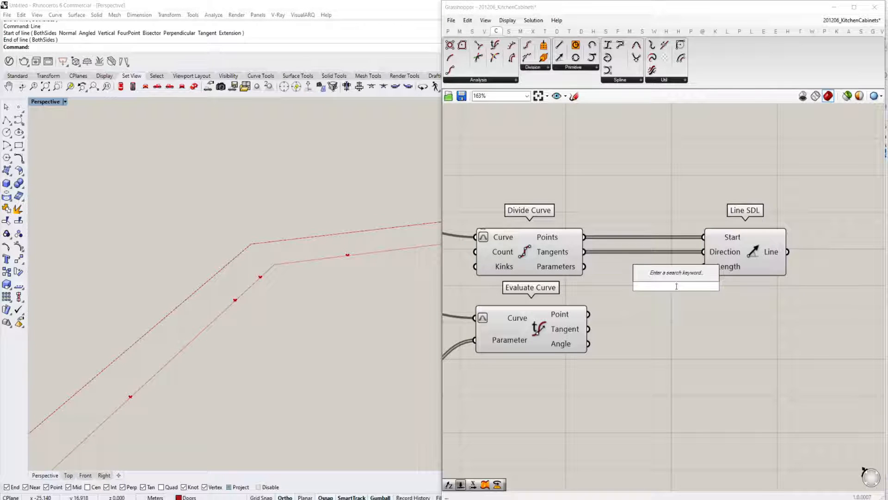
type("vec")
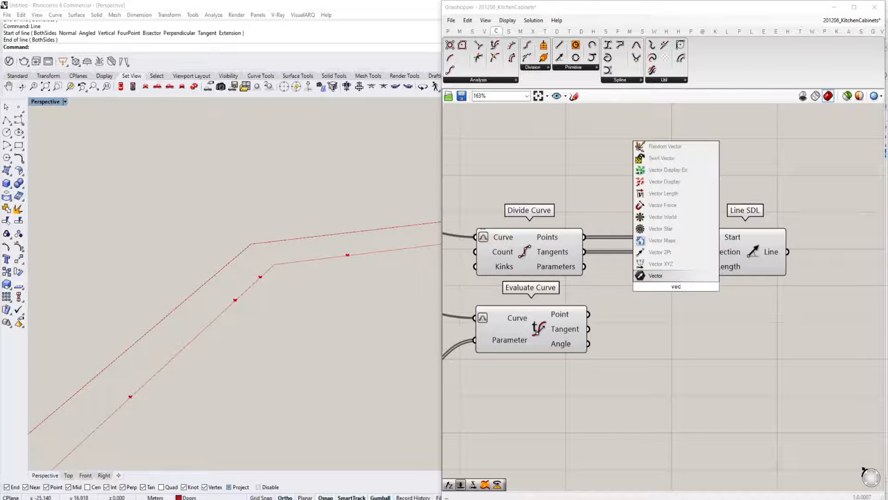
key("Up")
key("Escape")
Add a vector Rotate component beside Line SDL and connect Divide Curve's Tangents to its Vector input.
double_click(676, 287)
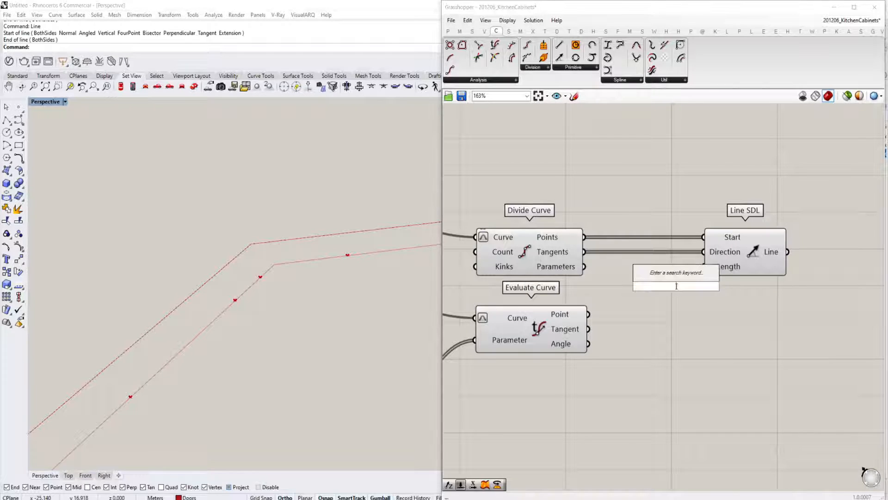
type("rotate ve")
key("Return")
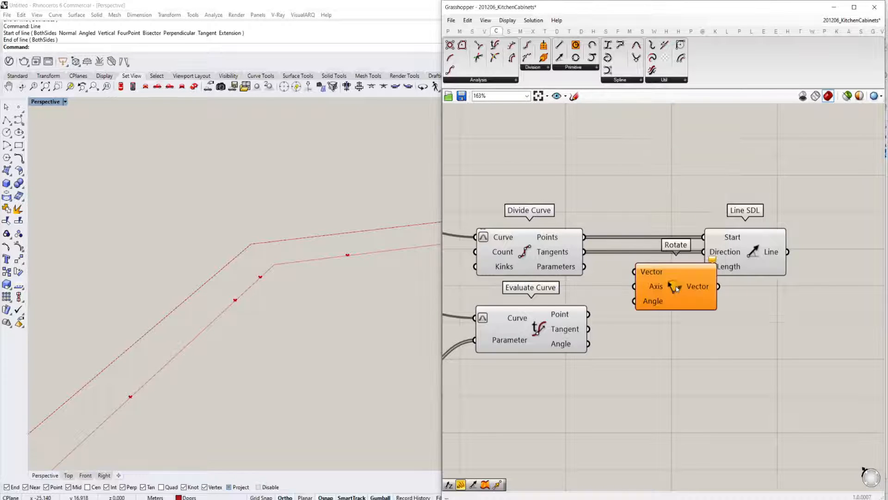
left_click_drag(676, 286, 700, 294)
left_click_drag(584, 252, 655, 277)
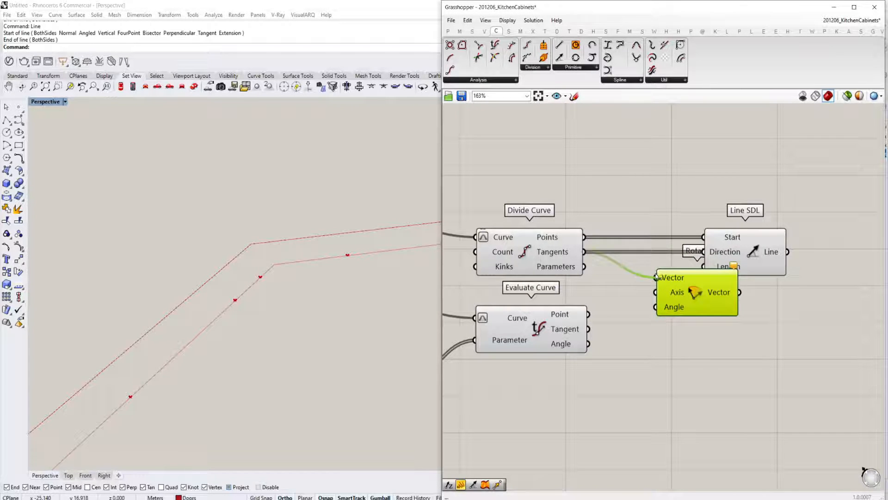
right_click_drag(655, 277, 586, 246)
left_click_drag(598, 257, 677, 272)
Add a second Line SDL starting at Divide Curve's Points, connect its Line to Rotate's Axis, and space the two components apart.
double_click(652, 292)
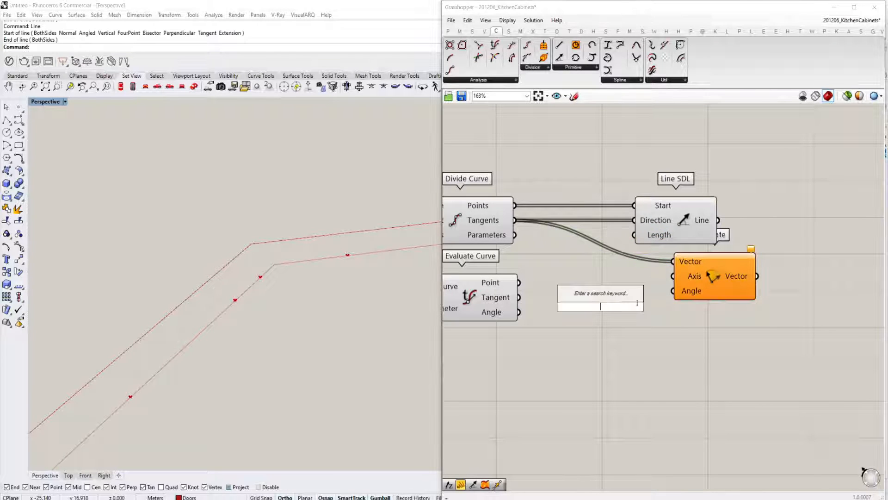
type("sdl")
left_click(622, 296)
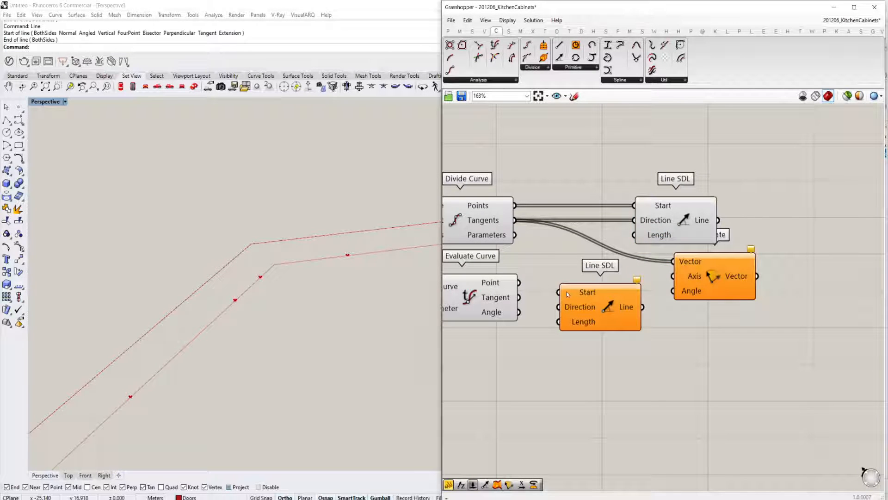
left_click_drag(567, 294, 514, 205)
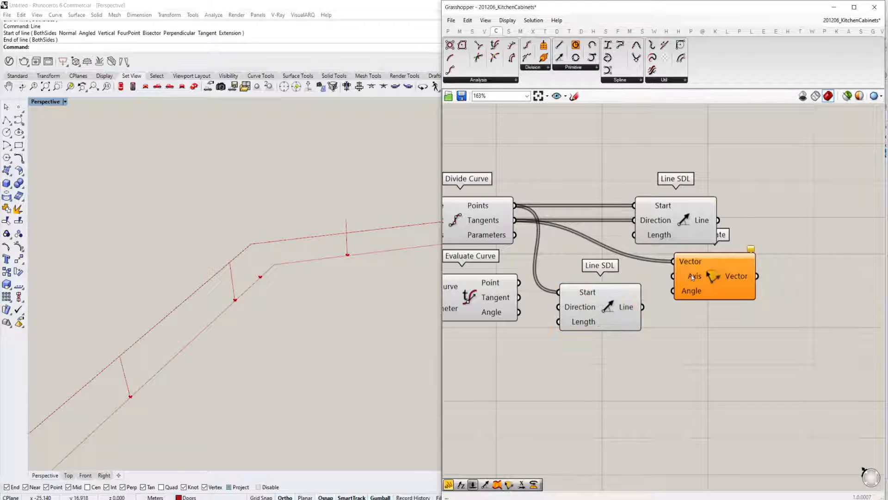
left_click(611, 312)
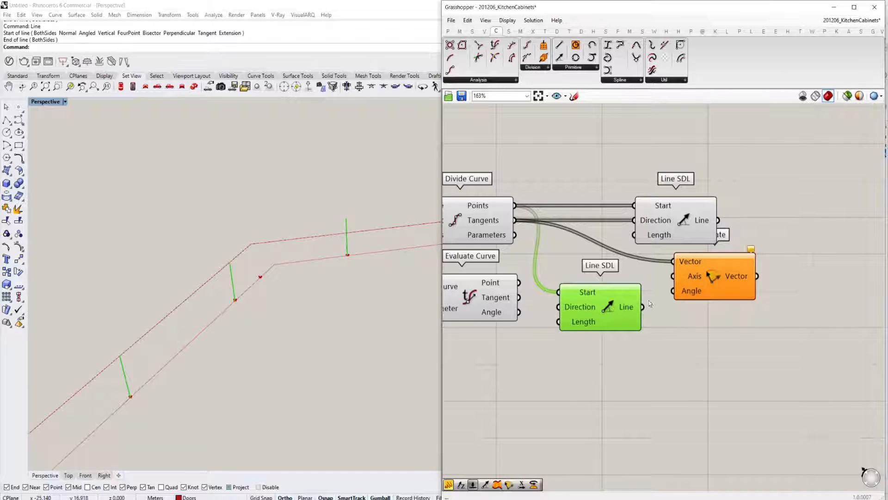
left_click_drag(642, 307, 673, 276)
left_click_drag(715, 284, 769, 294)
left_click_drag(614, 312, 627, 286)
Add a panel containing 90, connect it to Rotate's Angle, and set that input to degrees.
double_click(625, 338)
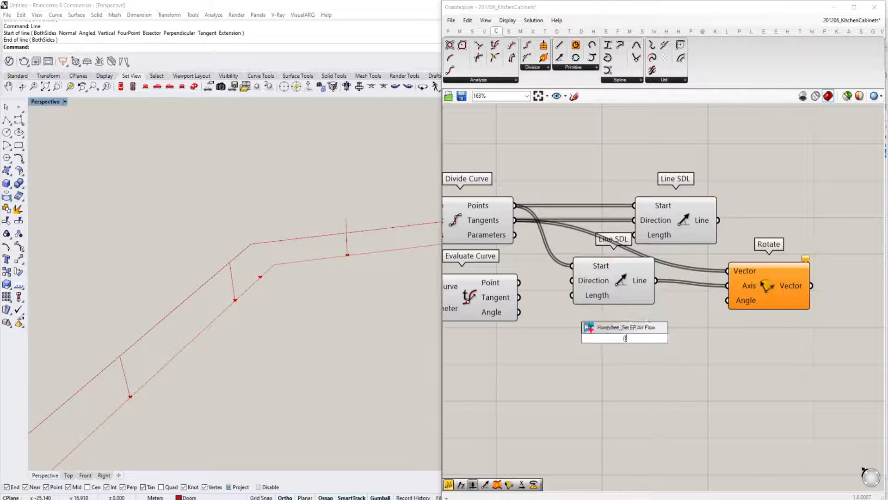
type("//90")
key("Return")
left_click_drag(639, 338, 728, 302)
right_click(741, 305)
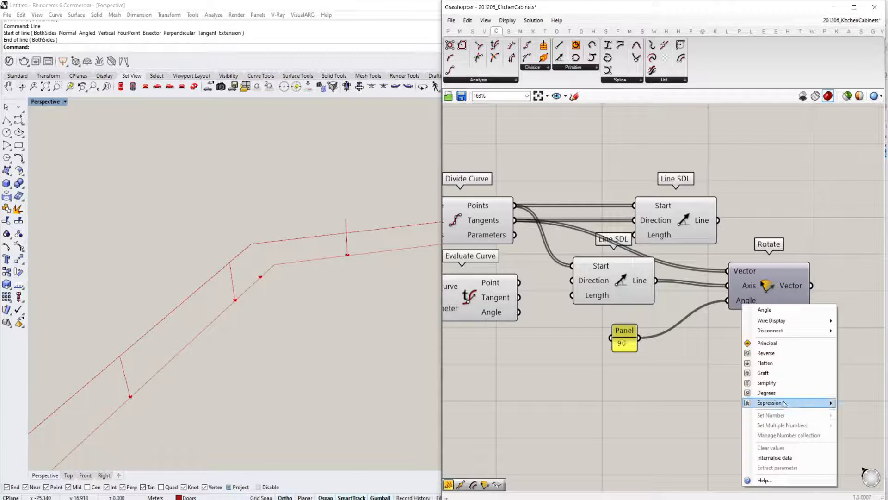
left_click(766, 392)
left_click_drag(629, 332, 630, 326)
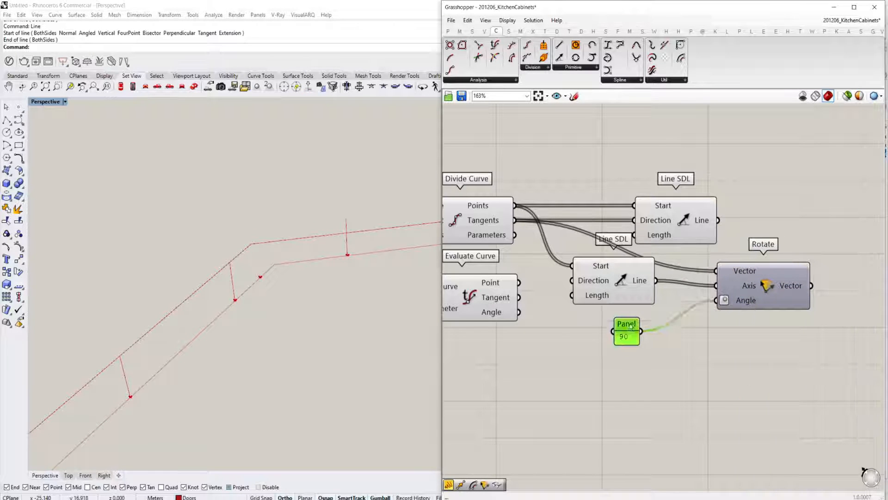
Move the first Line SDL beyond Rotate and replace its Direction source with Rotate's Vector output.
right_click_drag(724, 301, 670, 275)
left_click(719, 288)
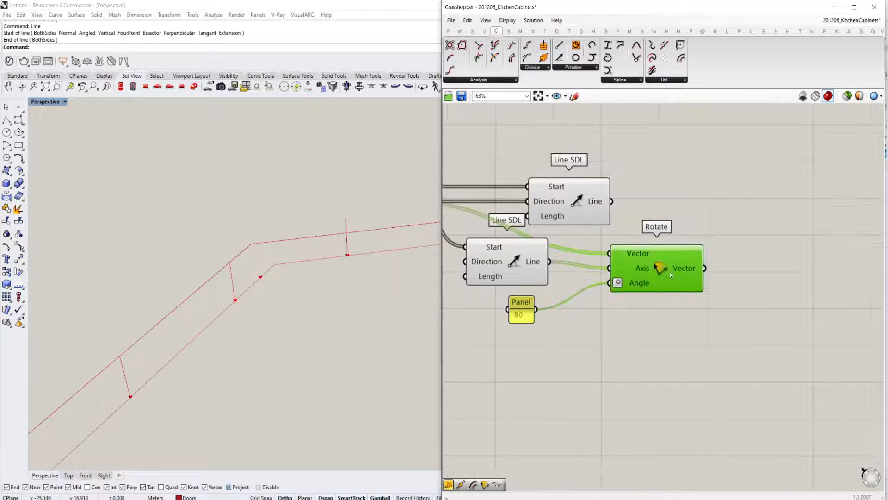
scroll(663, 268, "down", 1)
left_click_drag(596, 216, 802, 215)
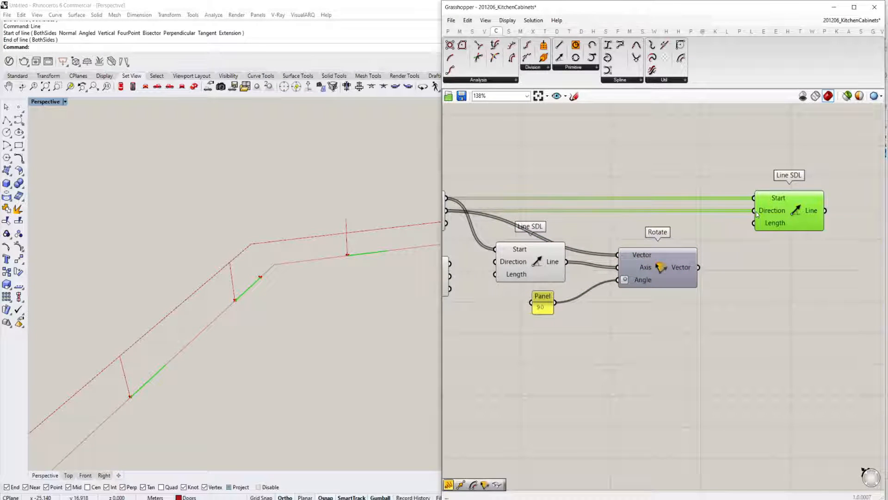
left_click_drag(756, 211, 699, 267)
scroll(795, 229, "down", 1)
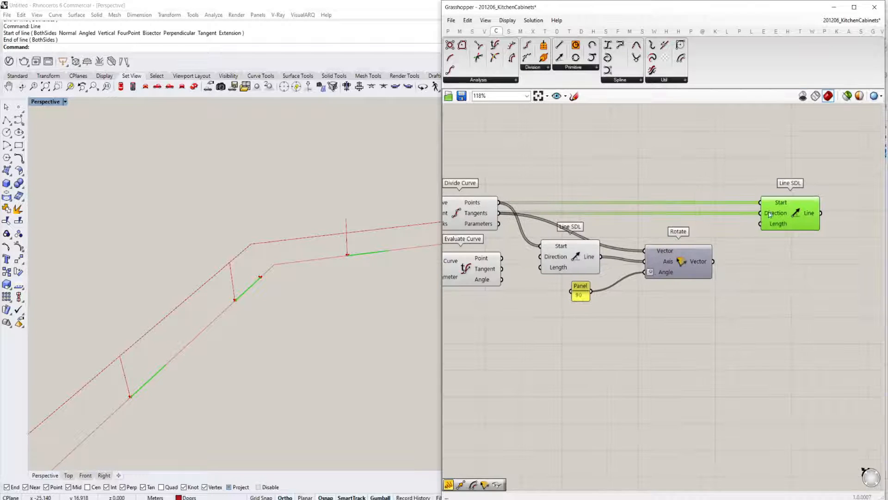
left_click_drag(770, 214, 776, 240)
left_click_drag(766, 239, 716, 263)
left_click_drag(790, 252, 802, 220)
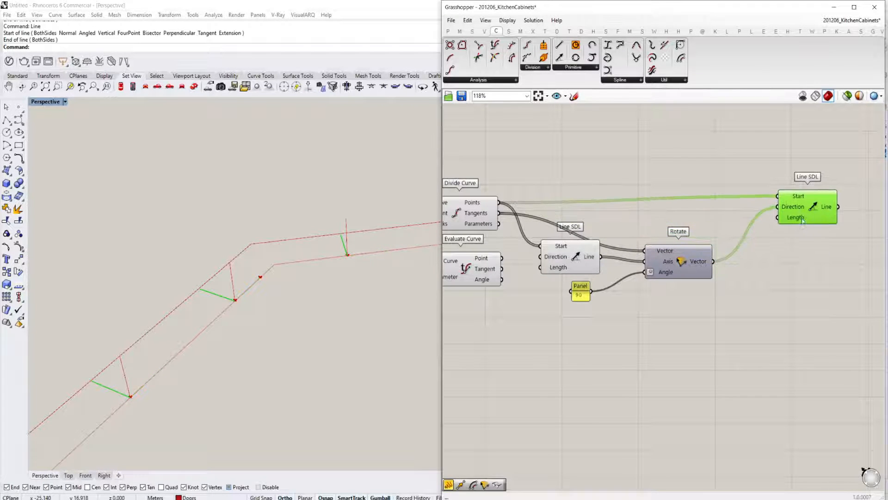
Set the number slider driving Offset Curve's Distance to -0.6.
right_click_drag(301, 301, 306, 279)
scroll(306, 279, "down", 4)
right_click_drag(558, 275, 672, 296)
scroll(672, 296, "down", 1)
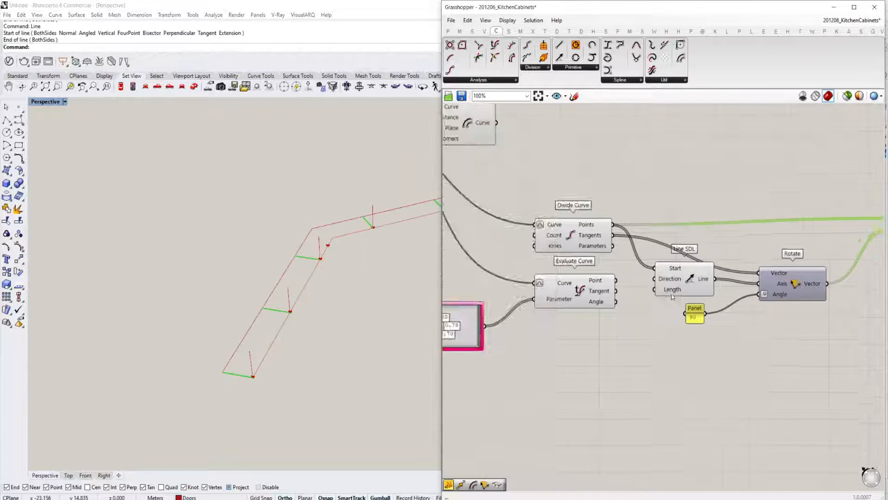
scroll(672, 297, "down", 1)
right_click_drag(481, 268, 616, 304)
scroll(592, 253, "up", 5)
scroll(548, 226, "up", 1)
left_click_drag(547, 225, 568, 224)
scroll(566, 250, "down", 2)
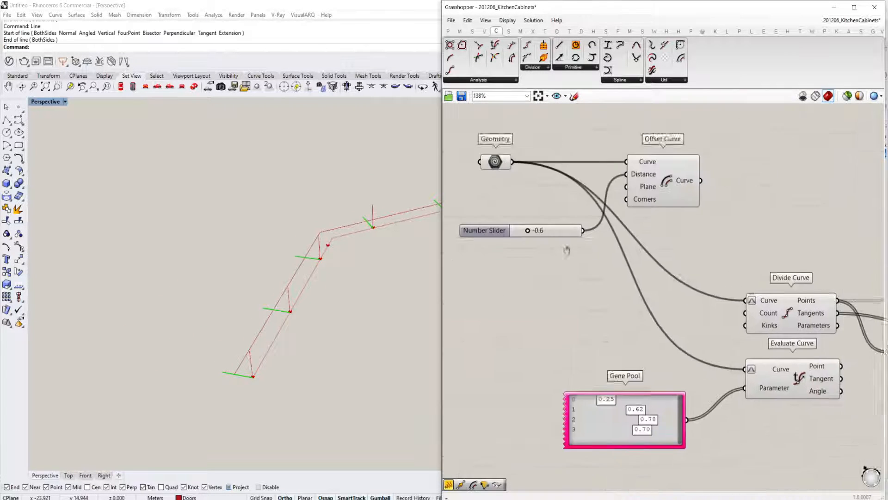
right_click_drag(567, 250, 577, 229)
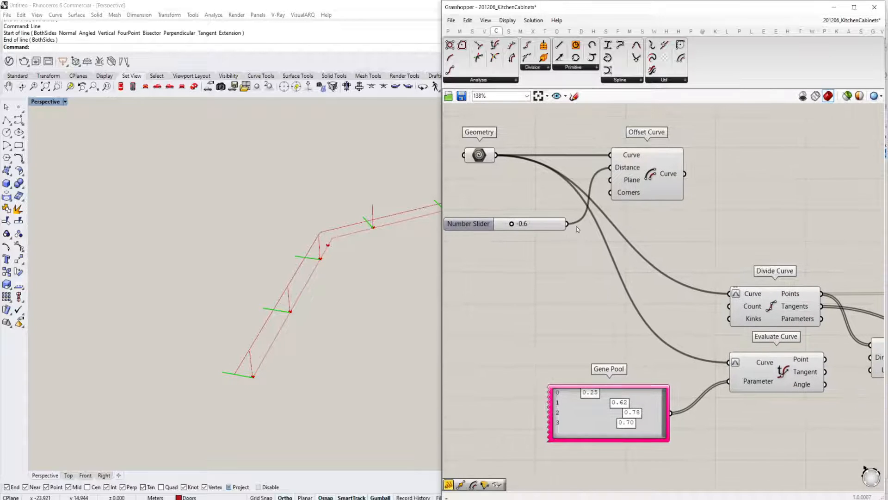
Rename the Offset Curve distance slider to "offset of the kitchen width".
double_click(519, 228)
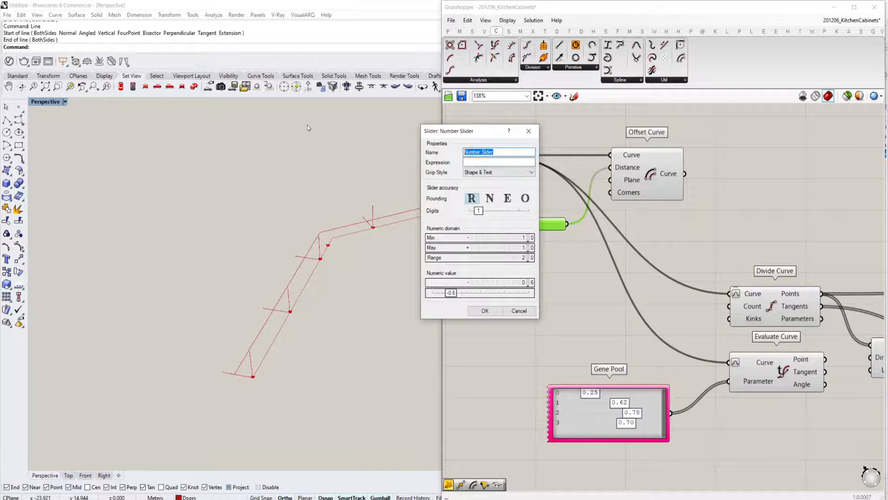
type("offset of the kitchen width")
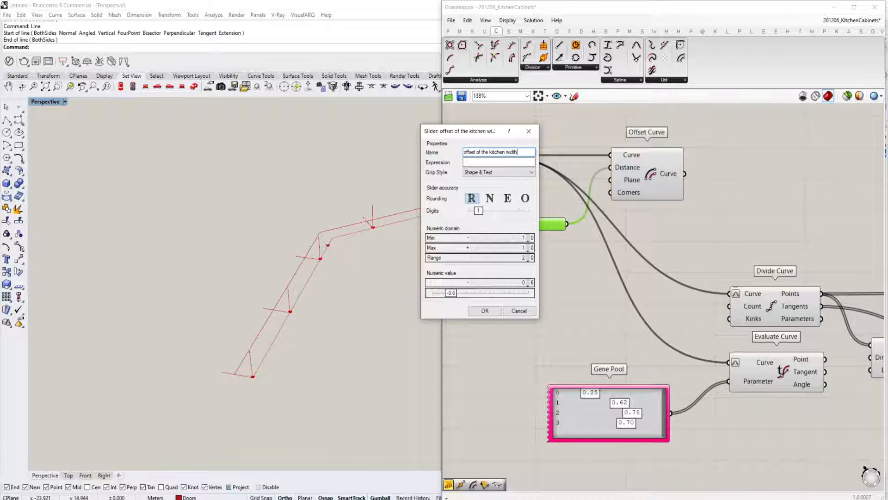
left_click(484, 310)
Connect the kitchen width offset slider to the Length input of the Line SDL that follows Rotate.
scroll(558, 224, "down", 5)
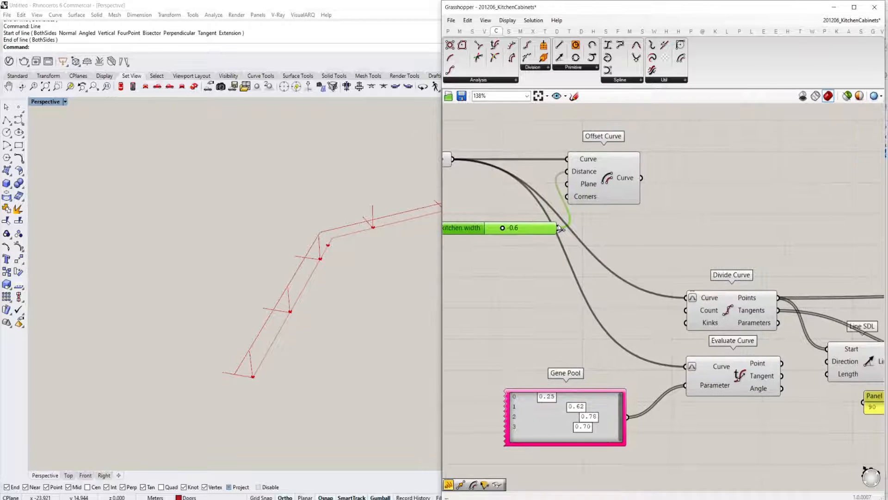
left_click_drag(724, 264, 832, 271)
scroll(828, 270, "up", 5)
left_click_drag(759, 265, 778, 255)
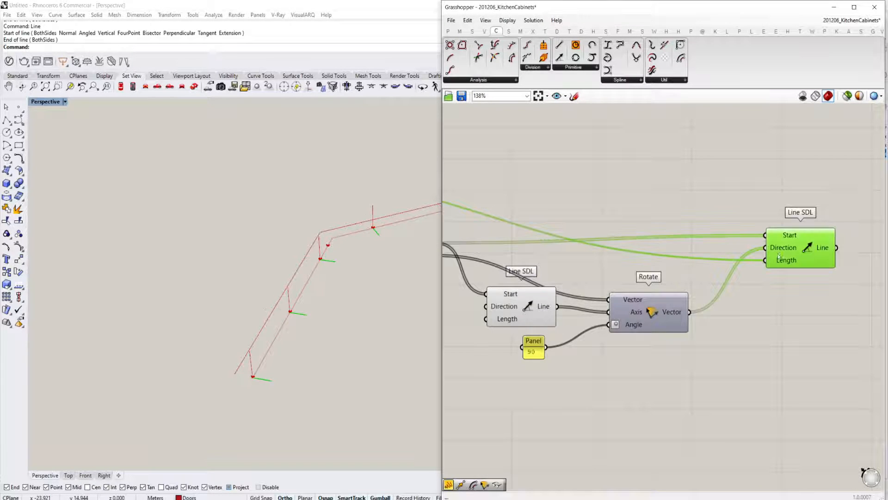
scroll(709, 256, "up", 3)
Add a negating expression to the final Line SDL's Length input so its lines point toward the offset curve.
scroll(662, 251, "down", 4)
right_click_drag(638, 259, 591, 267)
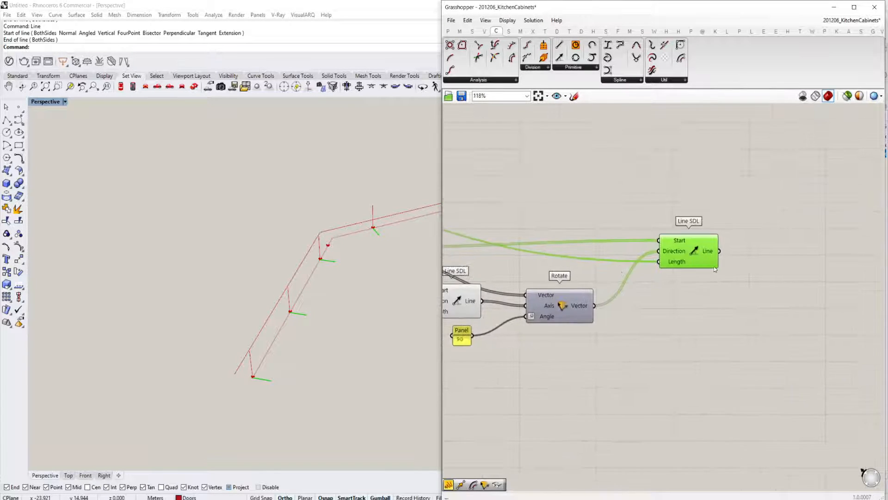
scroll(708, 267, "up", 3)
right_click(641, 260)
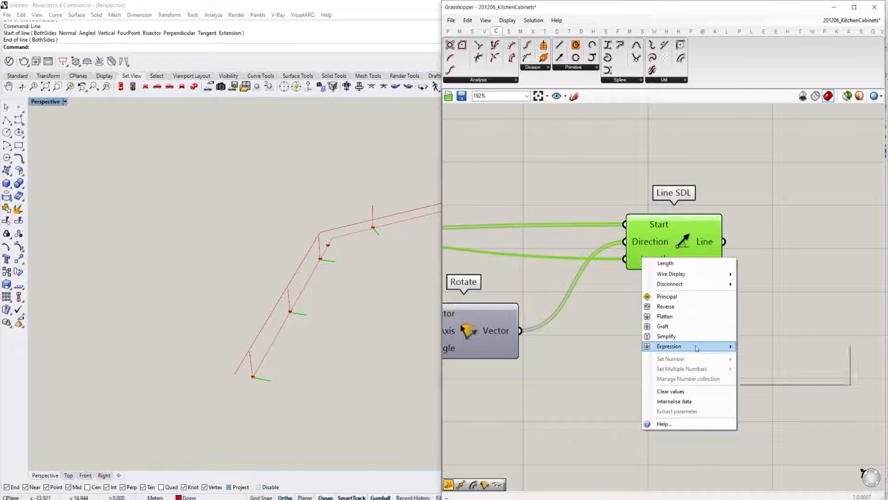
mouse_move(697, 348)
left_click(776, 357)
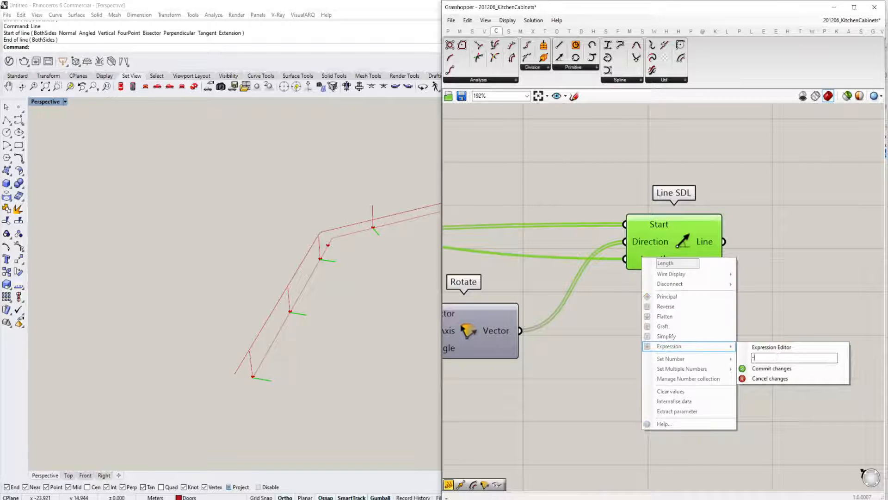
left_click(775, 367)
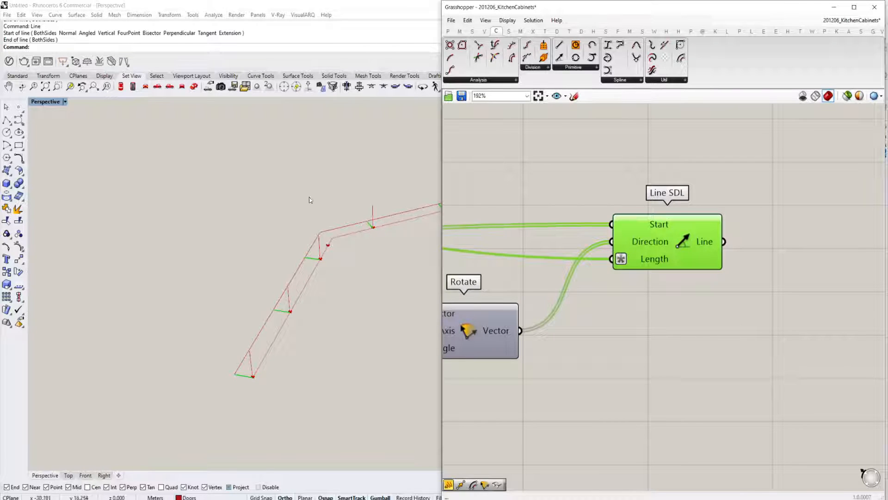
Turn off the viewport preview of the helper Line SDL that feeds Rotate's Axis.
scroll(348, 249, "up", 5)
scroll(781, 280, "down", 3)
right_click_drag(693, 277, 782, 264)
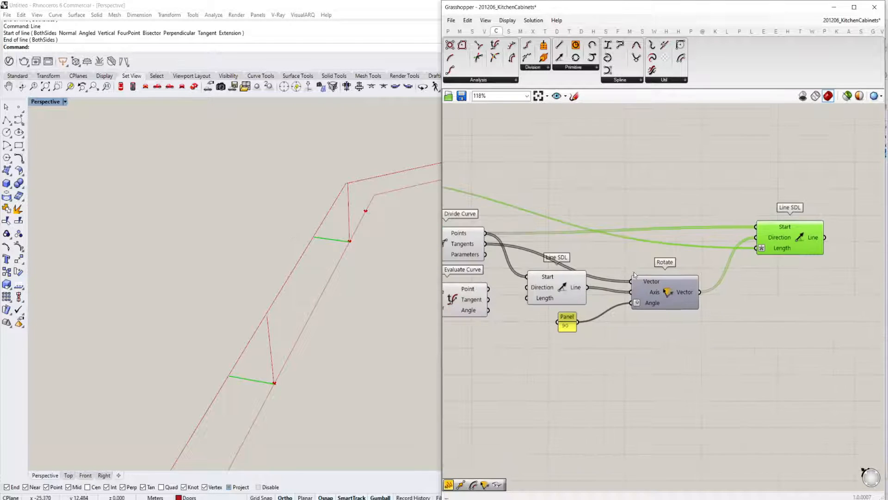
left_click(549, 291)
right_click_drag(586, 268, 645, 251)
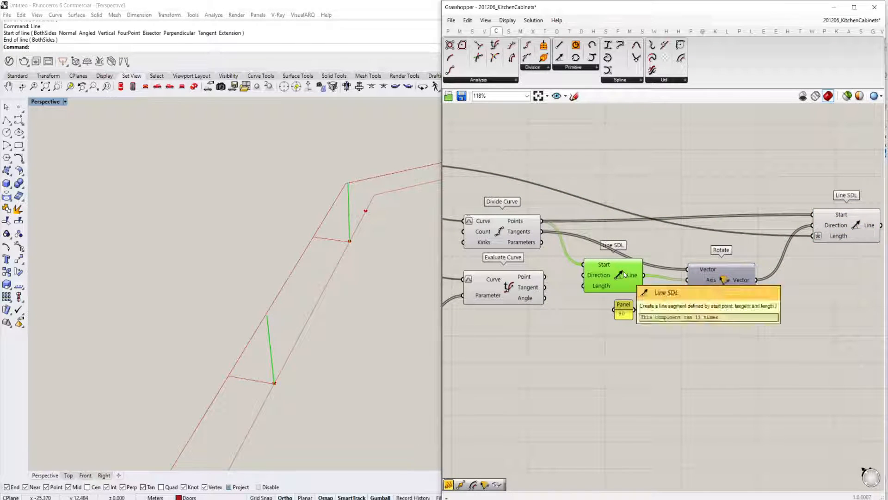
key("ctrl+q")
right_click(604, 276)
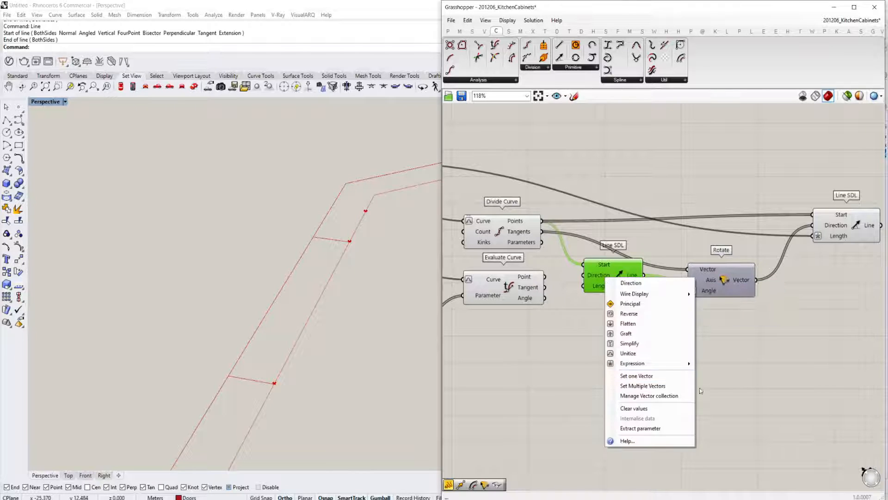
left_click(623, 271)
right_click(619, 273)
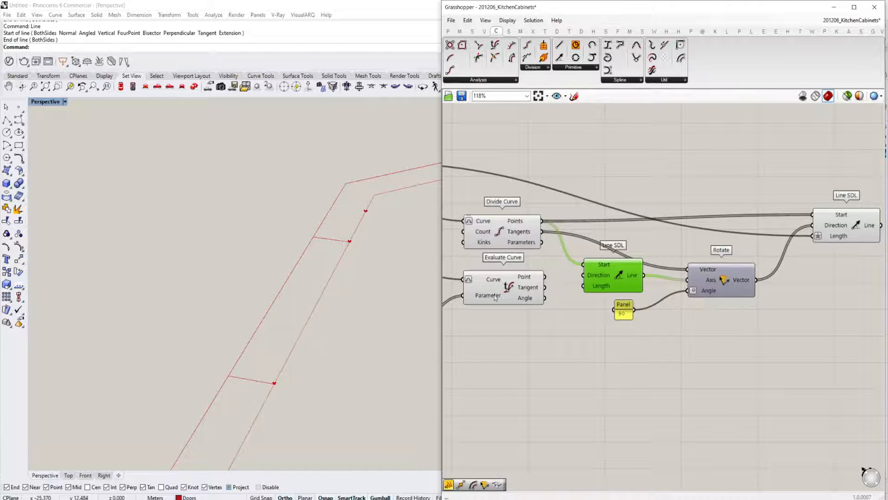
Move Evaluate Curve lower on the canvas to make room between it and Divide Curve.
left_click_drag(509, 291, 519, 327)
scroll(519, 327, "down", 2)
right_click_drag(558, 316, 574, 286)
scroll(579, 255, "up", 3)
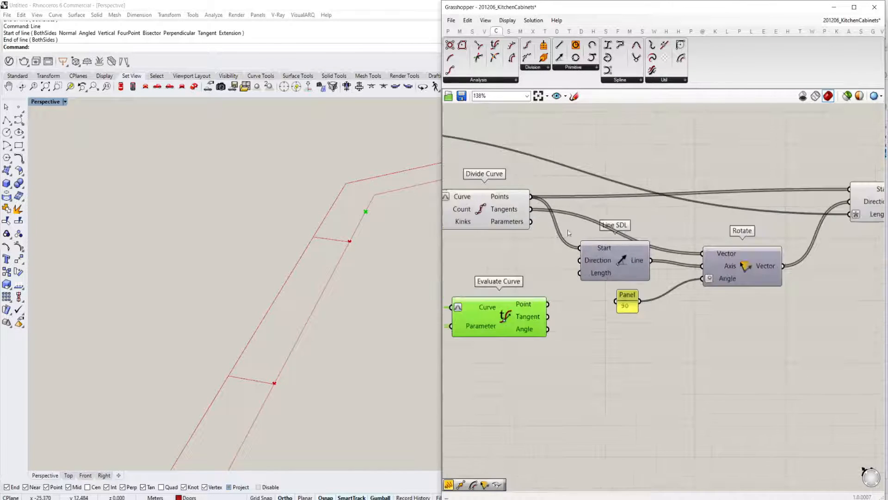
scroll(570, 233, "down", 2)
right_click_drag(591, 239, 632, 255)
scroll(633, 254, "up", 3)
right_click_drag(305, 324, 294, 251)
scroll(446, 301, "down", 3)
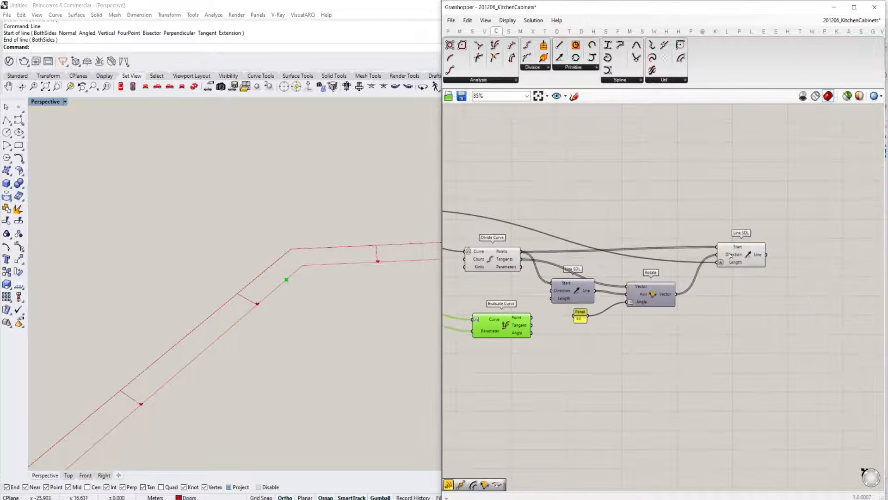
left_click_drag(803, 218, 562, 342)
left_click(546, 310)
scroll(550, 301, "up", 3)
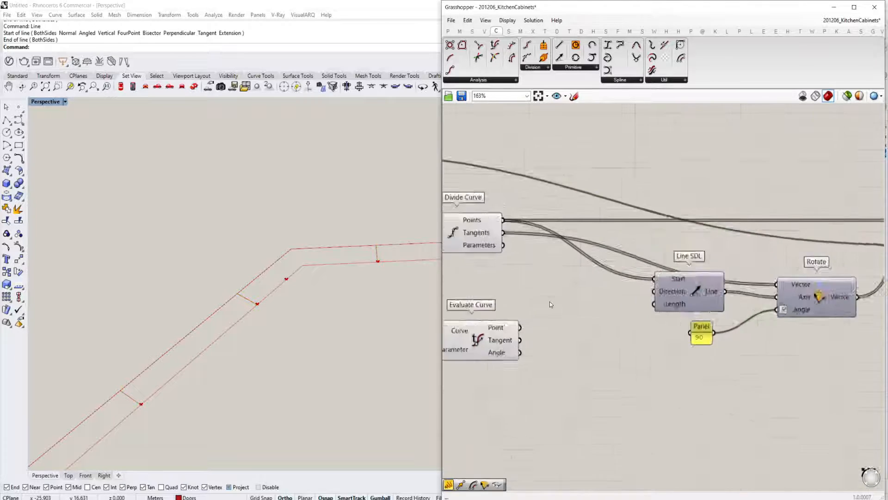
Add a Merge component and connect Divide Curve's Points to D1 and Evaluate Curve's Point to D2.
double_click(603, 307)
type("mer")
left_click(601, 296)
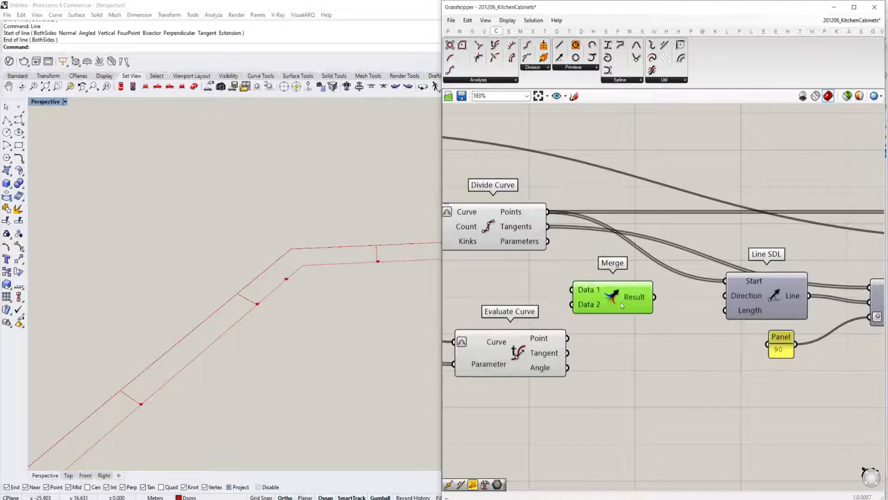
left_click_drag(621, 301, 640, 299)
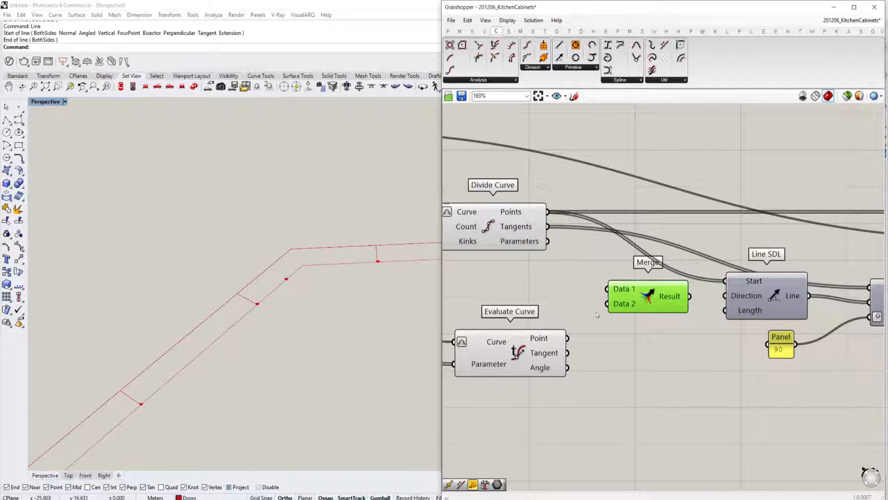
left_click_drag(567, 338, 607, 303)
left_click(564, 223)
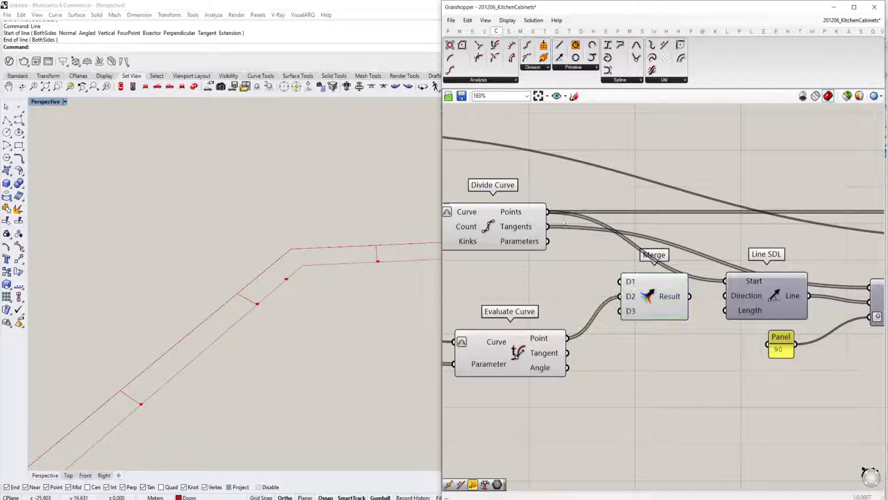
left_click_drag(620, 267, 620, 281)
mouse_move(680, 297)
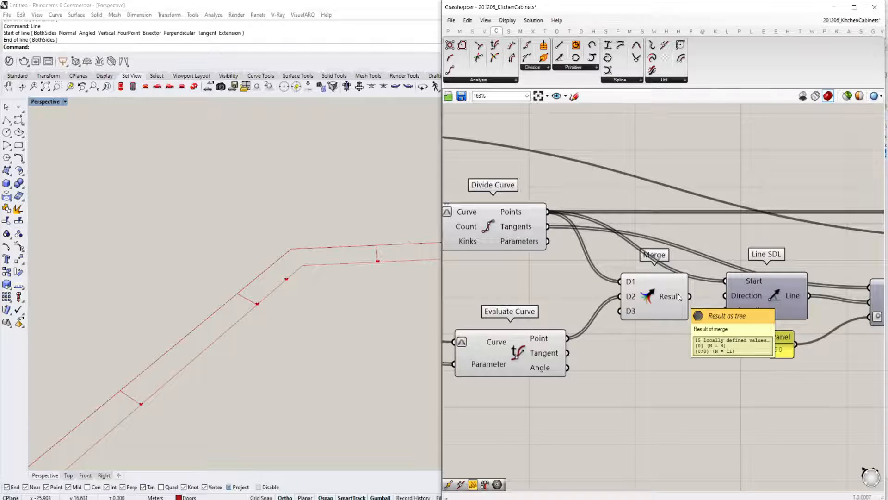
Flatten the D1 and D2 inputs of the Merge that combines the points.
right_click_drag(642, 298, 674, 279)
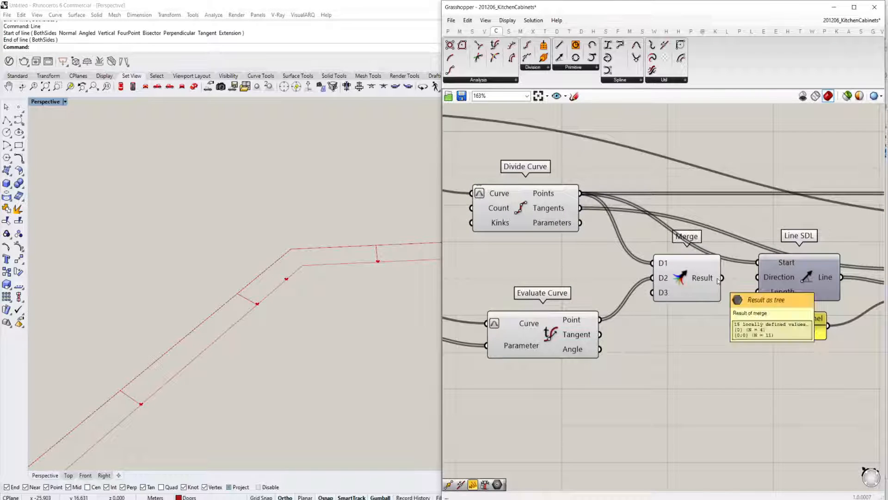
right_click(664, 263)
left_click(688, 342)
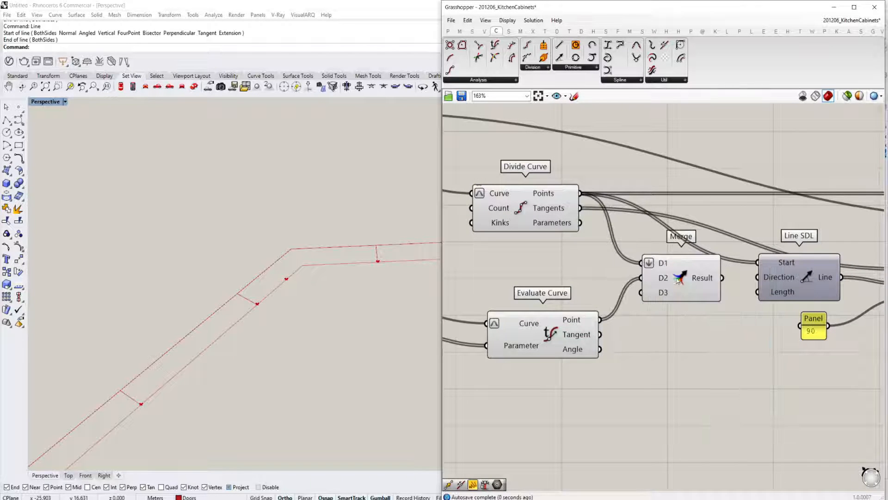
right_click(654, 277)
left_click(680, 356)
mouse_move(718, 281)
right_click_drag(678, 259, 643, 272)
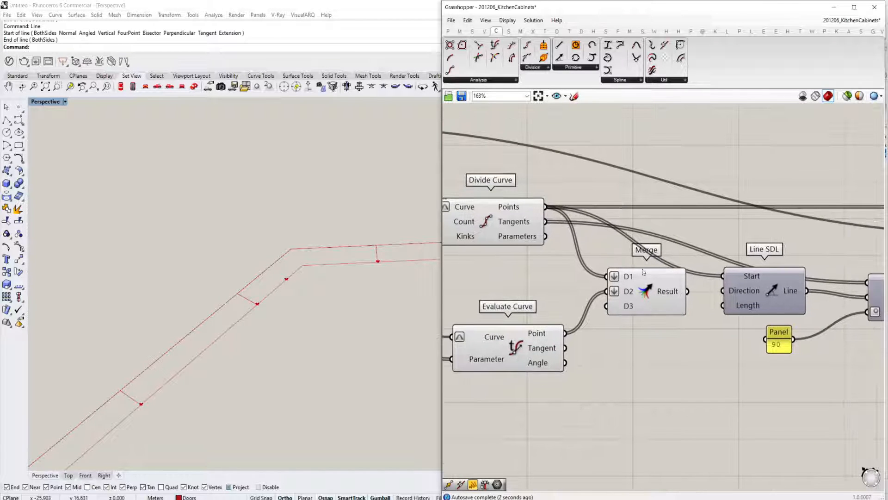
Feed the Merge Result to both Line SDL Start inputs in place of Divide Curve's Points, keeping Points wired to D1, and raise the Merge slightly.
left_click_drag(545, 207, 689, 291, "ctrl+shift")
left_click_drag(604, 277, 546, 208)
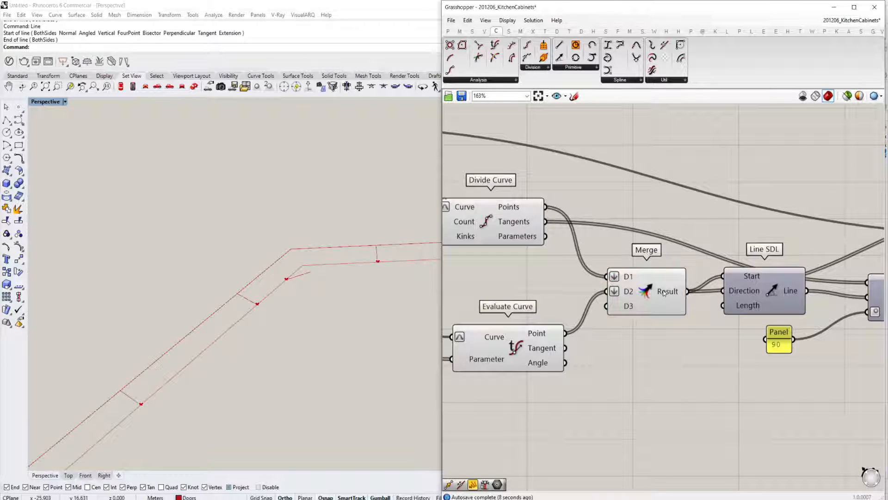
left_click_drag(666, 304, 658, 286)
right_click_drag(658, 285, 653, 248)
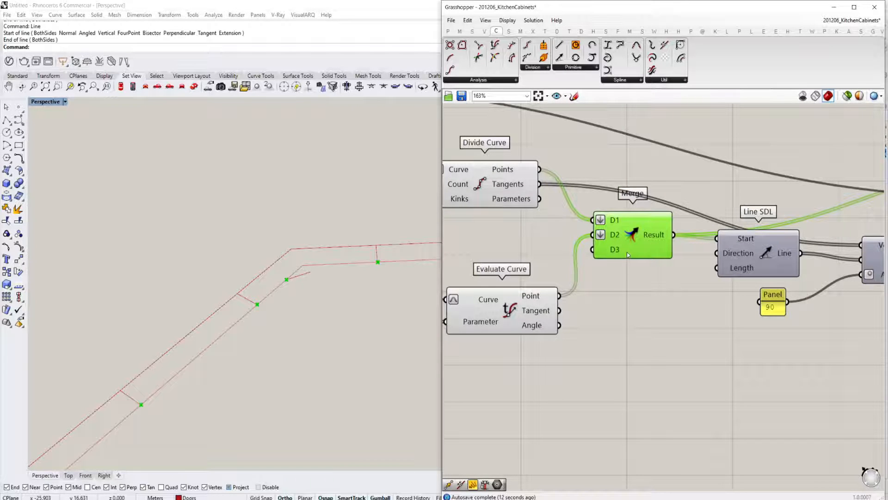
right_click_drag(629, 257, 642, 264)
Add a second Merge below the first, with Divide Curve's Tangents in D1 and Evaluate Curve's Tangent in D2.
left_click(686, 328)
double_click(680, 322)
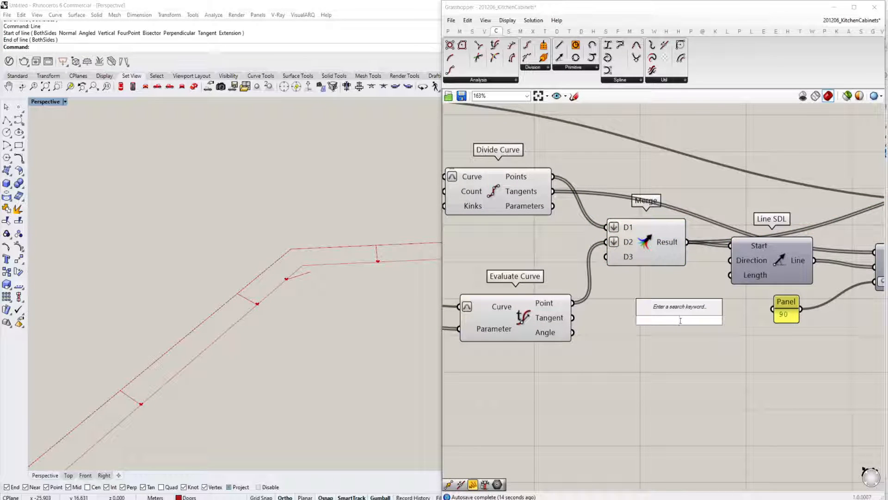
type("t")
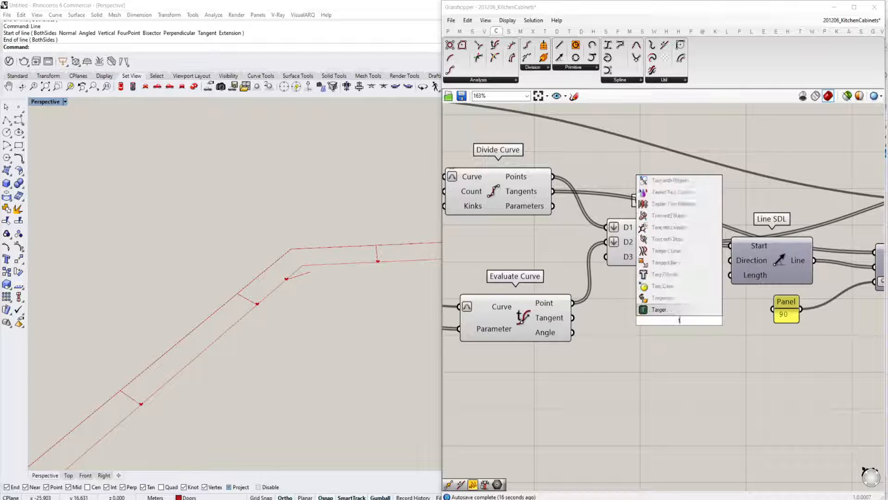
key("BackSpace")
type("merg")
key("Return")
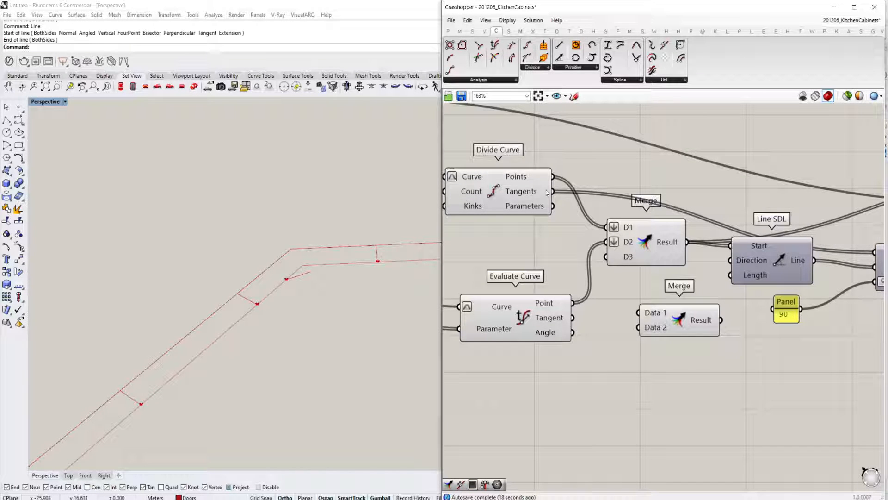
left_click_drag(553, 191, 574, 318)
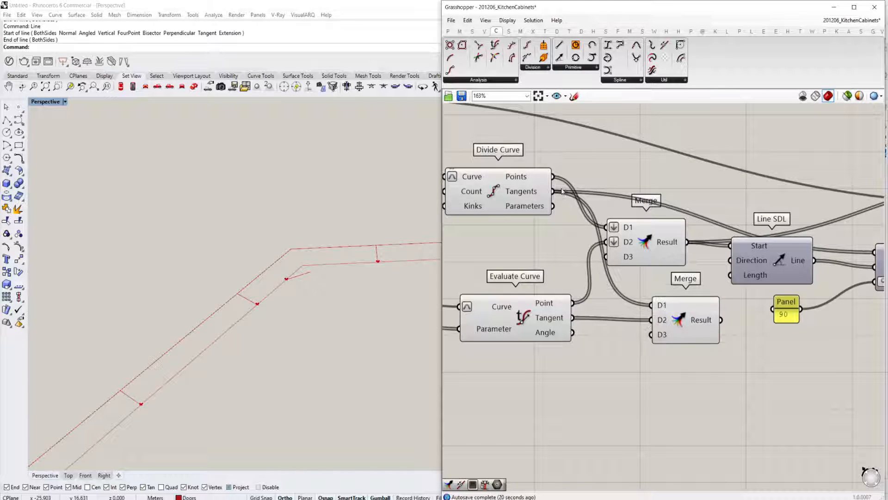
Move the Tangents wire feeding Rotate's Vector to the second Merge's Result and connect Divide Curve's Parameters to its D1.
left_click_drag(553, 191, 722, 320, "ctrl+shift")
left_click_drag(651, 306, 552, 206)
right_click_drag(555, 208, 498, 170)
Flatten the D1 and D2 inputs of the second Merge.
left_click(645, 290)
right_click(604, 273)
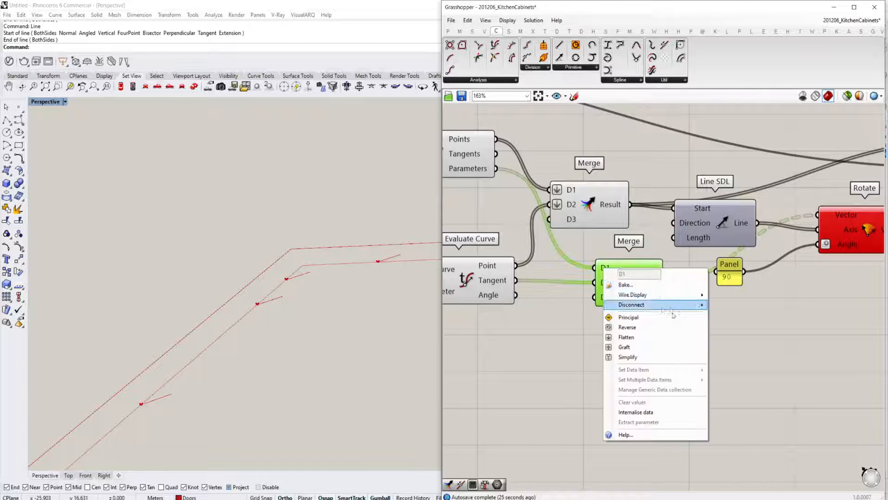
left_click(642, 336)
right_click(604, 283)
left_click(642, 345)
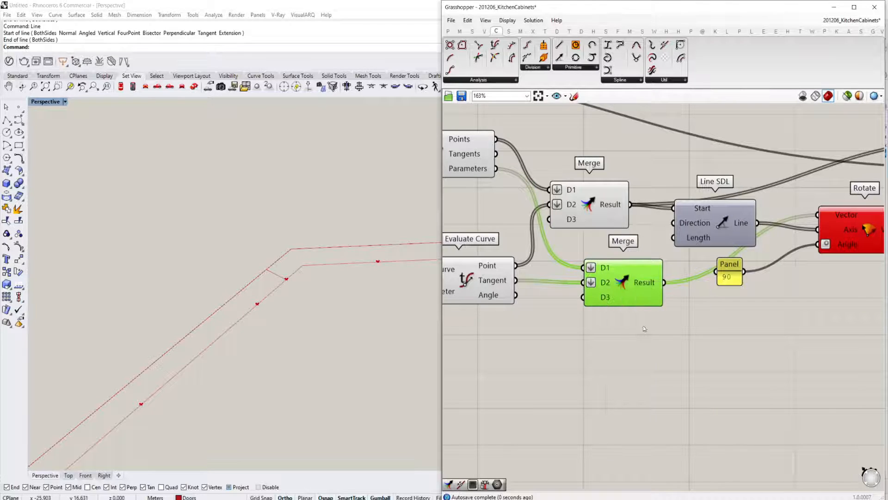
Space the two Merge components apart vertically on the canvas.
scroll(681, 287, "down", 2)
right_click_drag(680, 287, 635, 284)
left_click_drag(614, 287, 599, 297)
left_click_drag(595, 240, 601, 215)
Reposition the second Merge slightly and reconnect its D1 input to Divide Curve's Tangents in place of Parameters.
right_click_drag(689, 246, 657, 268)
right_click_drag(717, 252, 672, 258)
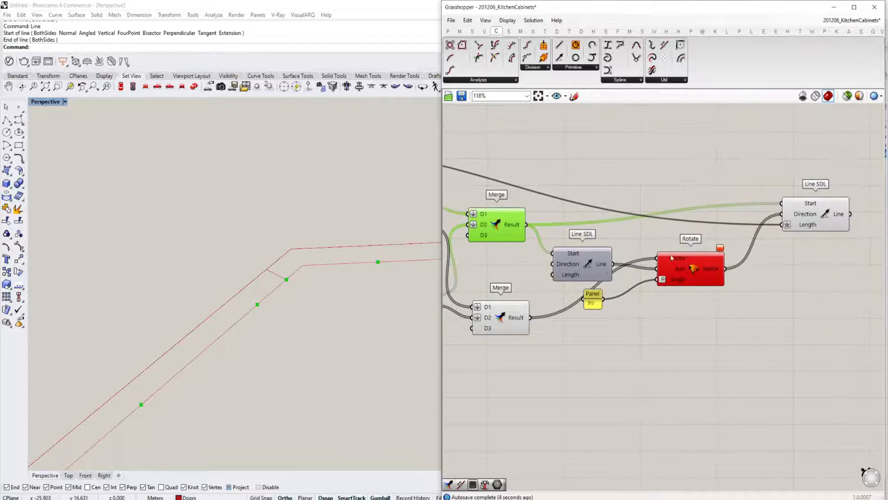
right_click_drag(573, 309, 618, 295)
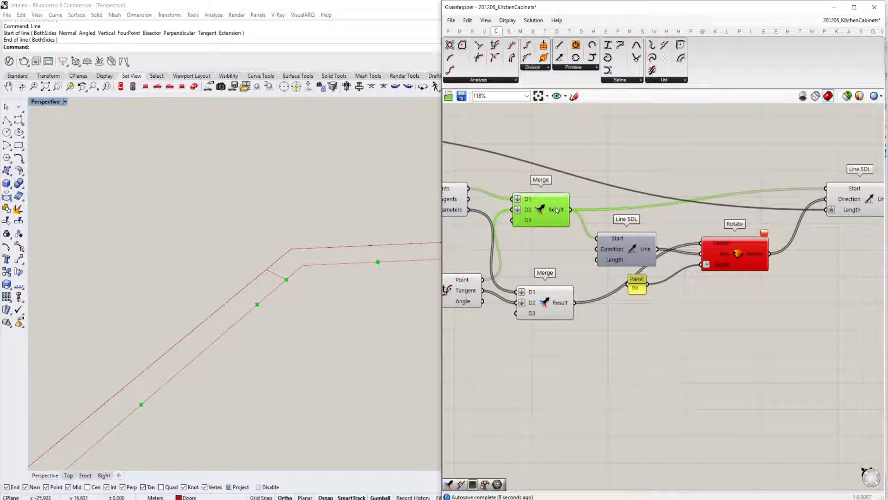
right_click_drag(585, 236, 604, 239)
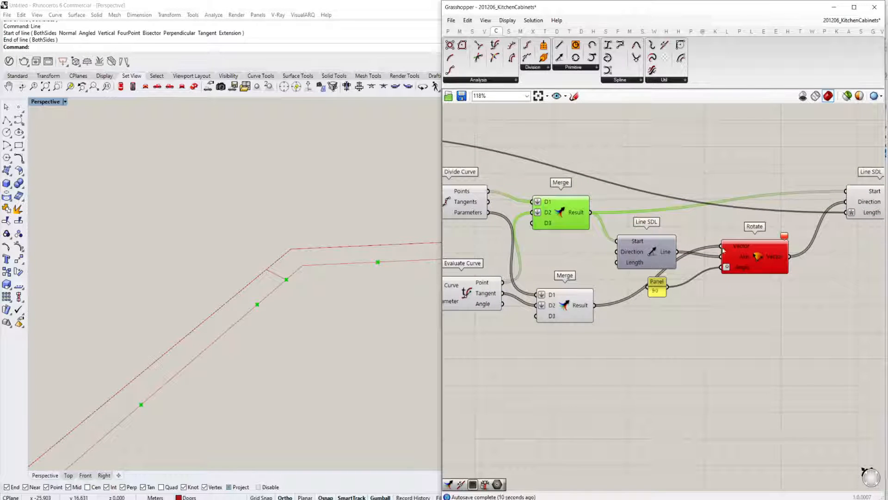
left_click(569, 309)
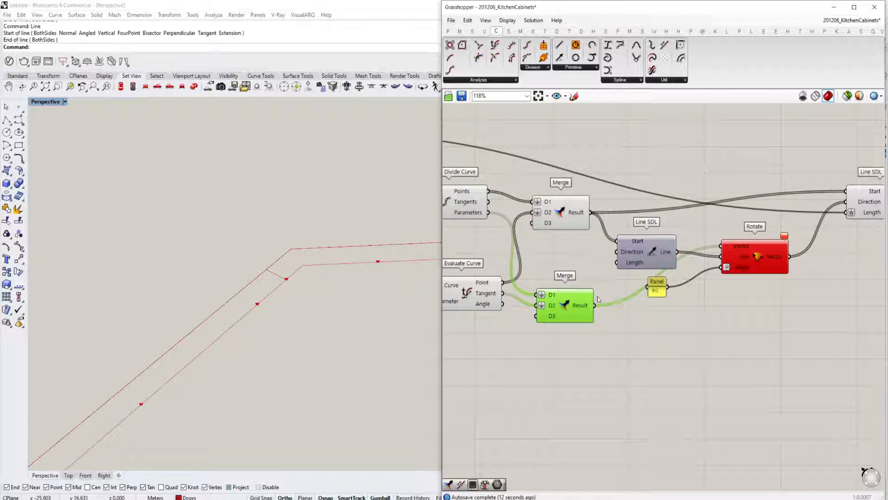
left_click_drag(548, 309, 553, 291)
right_click_drag(489, 210, 507, 212)
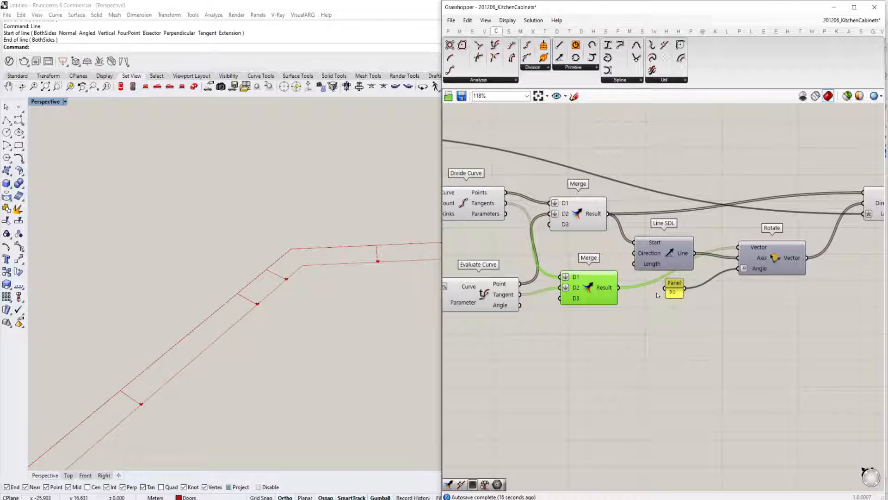
Adjust the Gene Pool sliders to 0.25, 0.50, 0.62 and 0.32 to shift the extra divider lines along the guide curve.
right_click_drag(301, 287, 257, 282)
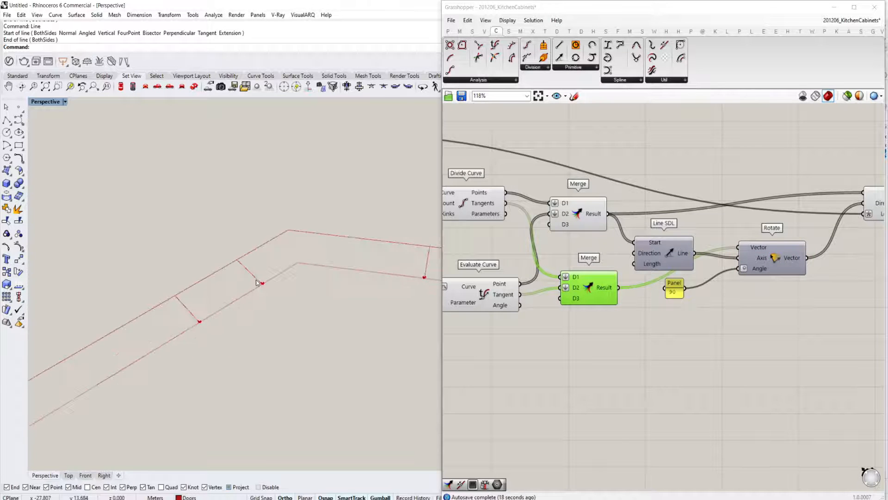
right_click_drag(451, 296, 683, 301)
scroll(579, 305, "up", 1)
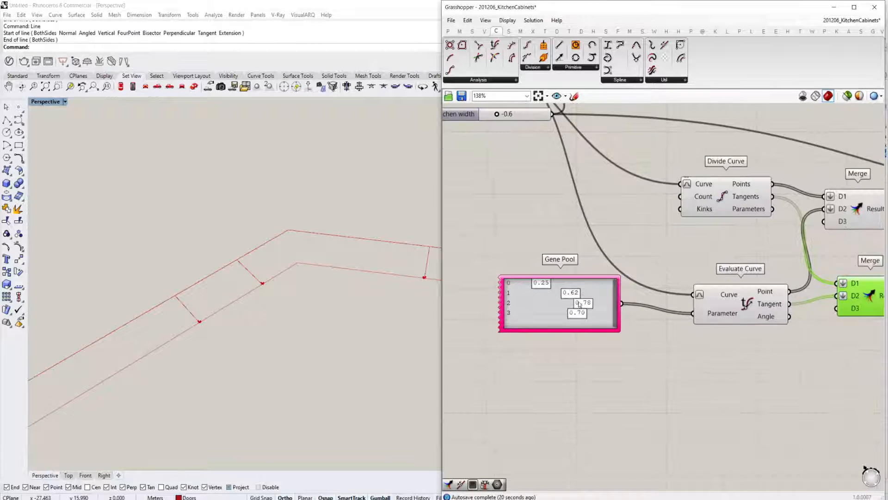
left_click_drag(583, 310, 540, 314)
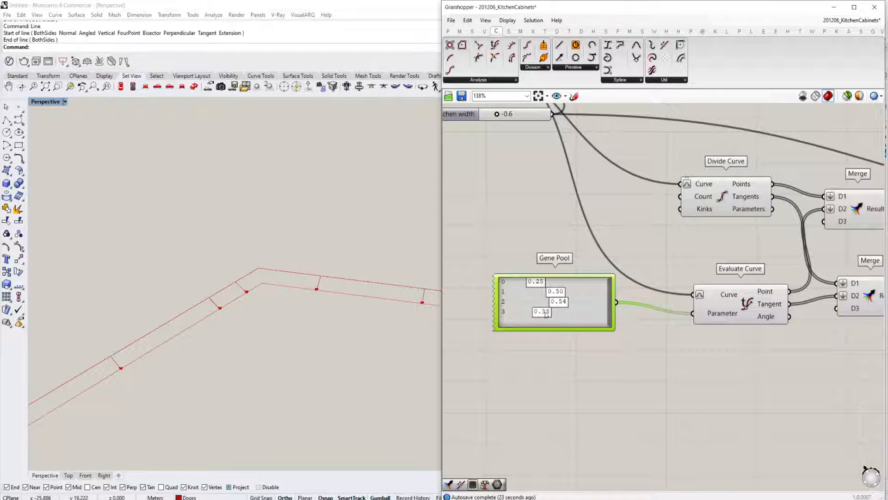
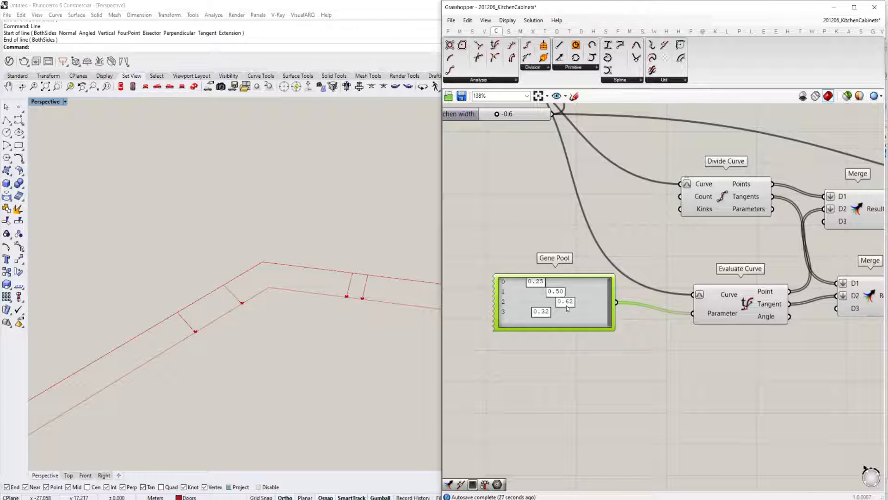
left_click_drag(555, 314, 555, 319)
Turn off the viewport preview of Divide Curve, Evaluate Curve and both Merge components so only the divider lines and curves show.
scroll(557, 314, "up", 3)
scroll(724, 308, "down", 6)
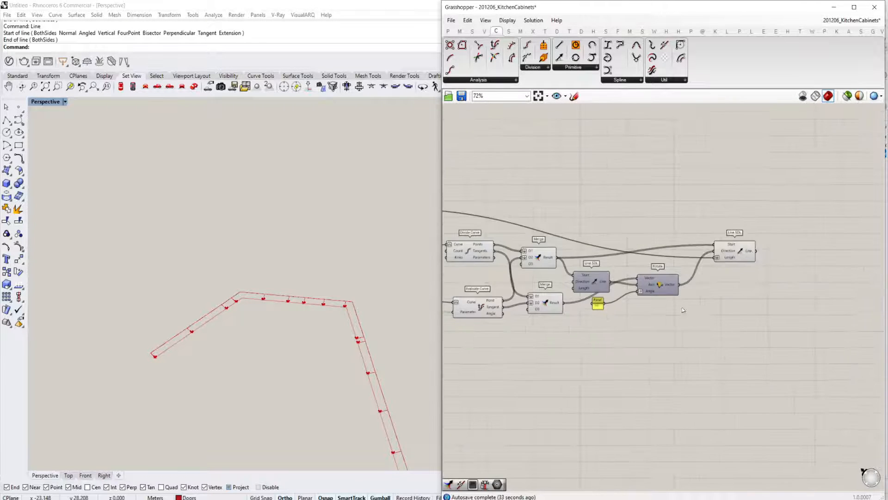
scroll(691, 262, "up", 3)
left_click(656, 243)
right_click_drag(694, 236, 824, 259)
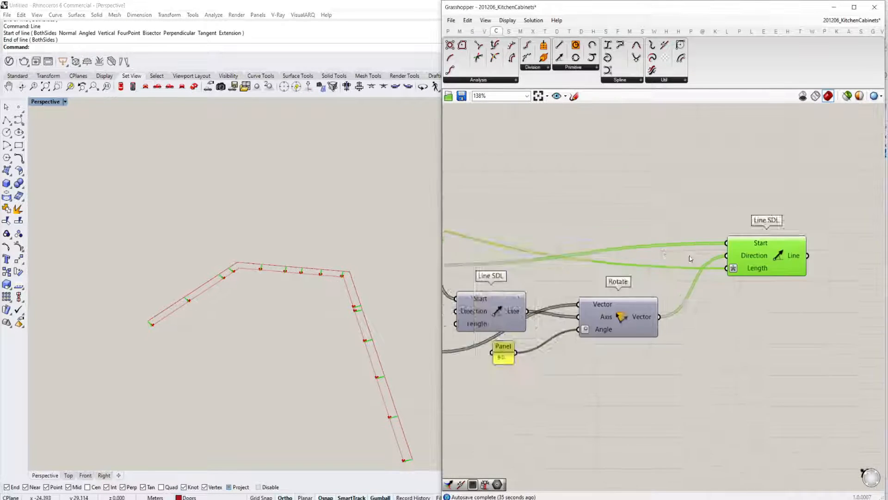
scroll(824, 260, "down", 3)
left_click_drag(630, 217, 523, 338)
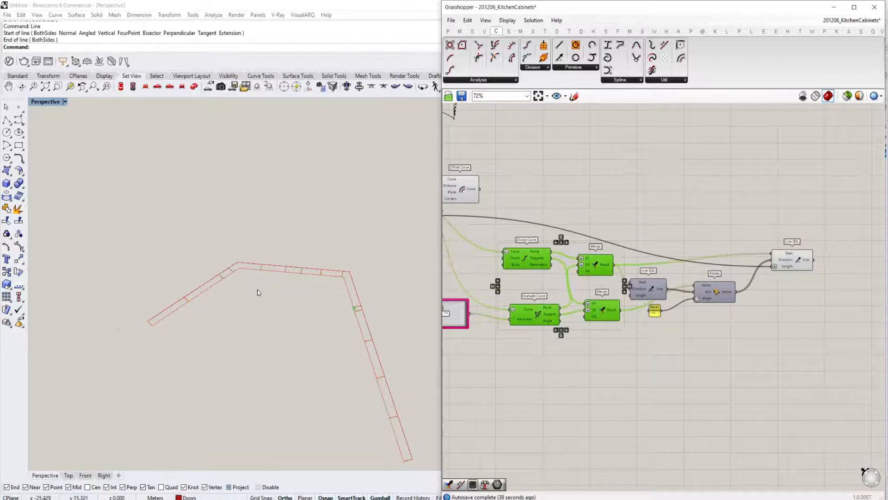
Examine the divider lines in the viewport and compare them with the hand-drawn cabinet sketch above the definition.
scroll(232, 287, "up", 5)
right_click_drag(714, 274, 878, 295)
scroll(227, 291, "up", 1)
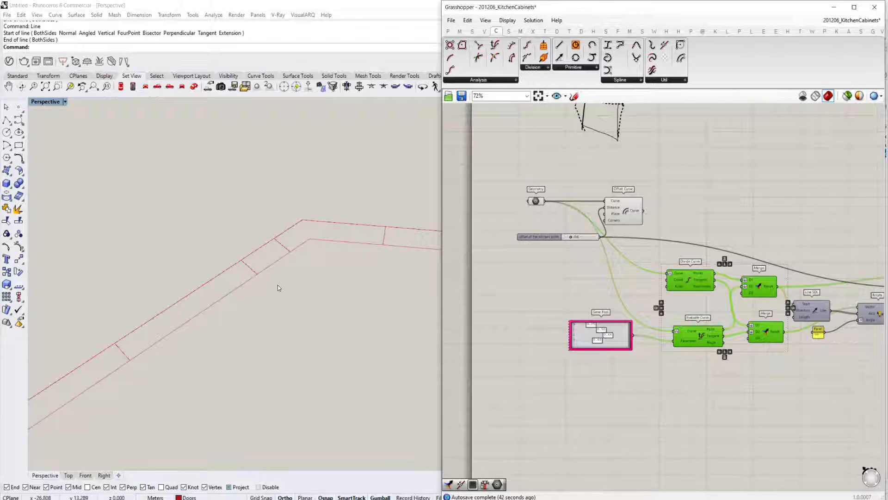
scroll(630, 277, "up", 2)
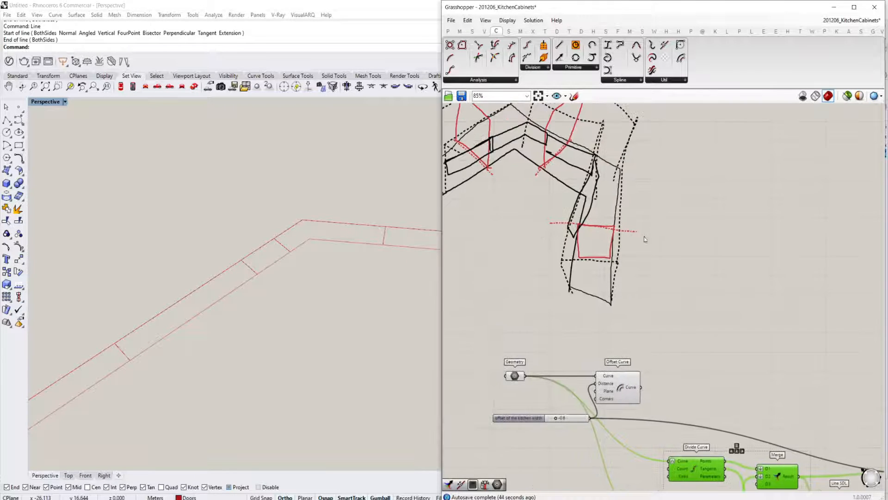
scroll(632, 223, "down", 3)
scroll(671, 246, "up", 3)
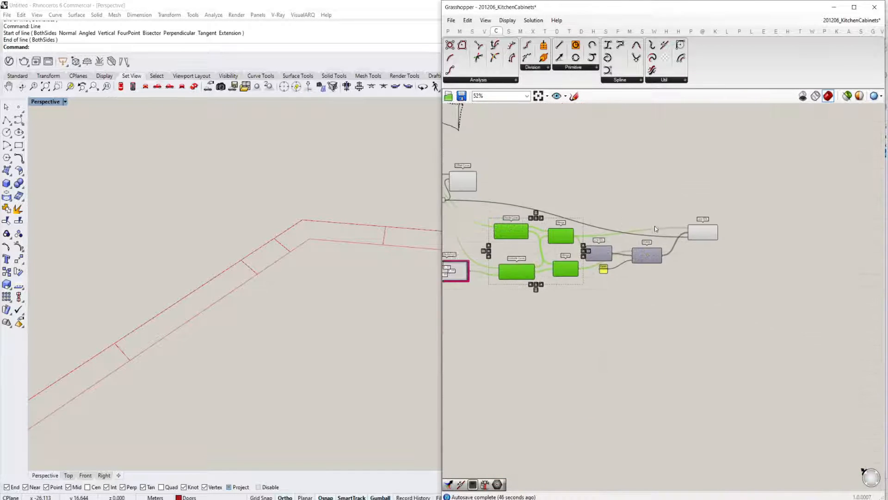
Add an Extrude component to the canvas just beyond the last Line SDL component.
mouse_move(672, 245)
right_mouse_down()
mouse_move(697, 240)
mouse_move(680, 253)
right_mouse_up()
scroll(675, 264, "up", 1)
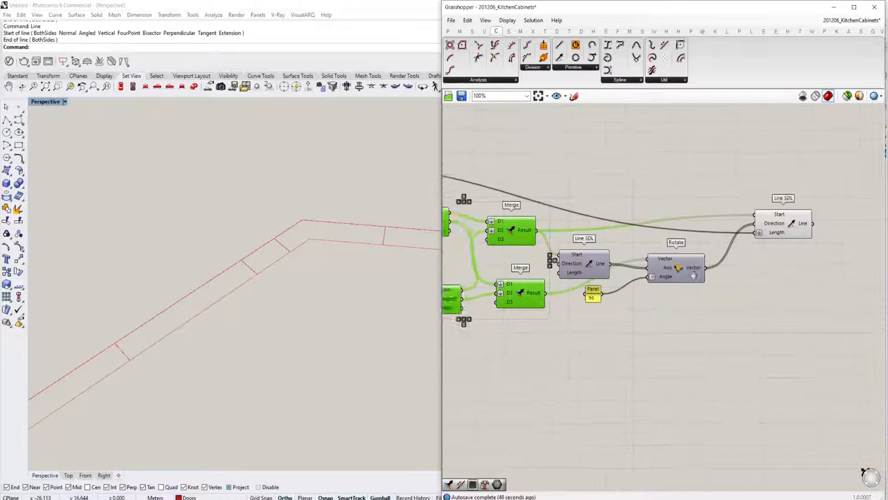
scroll(648, 273, "down", 2)
right_click_drag(606, 278, 738, 296)
scroll(283, 254, "up", 3)
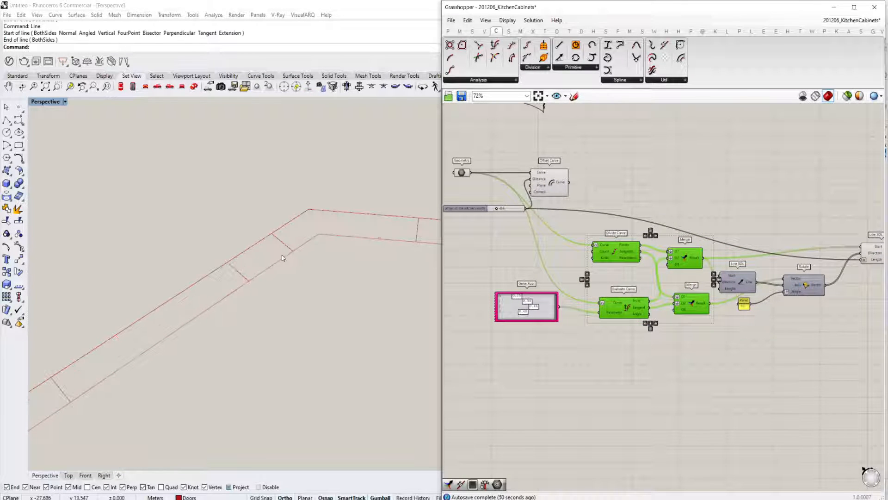
right_click_drag(696, 242, 435, 267)
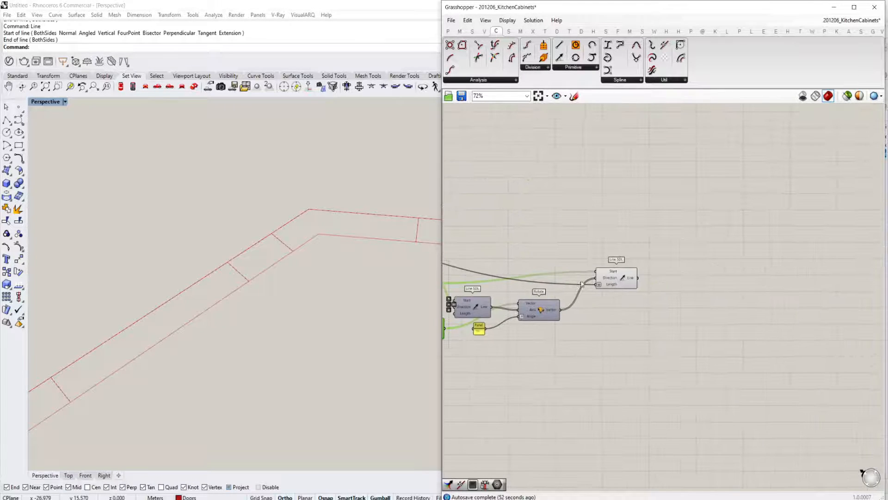
double_click(742, 307)
type("extr")
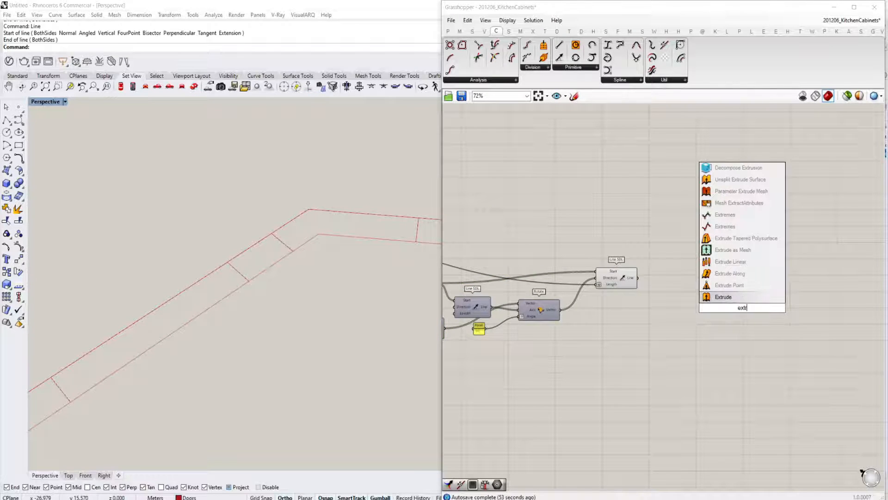
left_click(737, 298)
left_click_drag(736, 298, 670, 252)
scroll(502, 228, "up", 2)
scroll(648, 283, "down", 5)
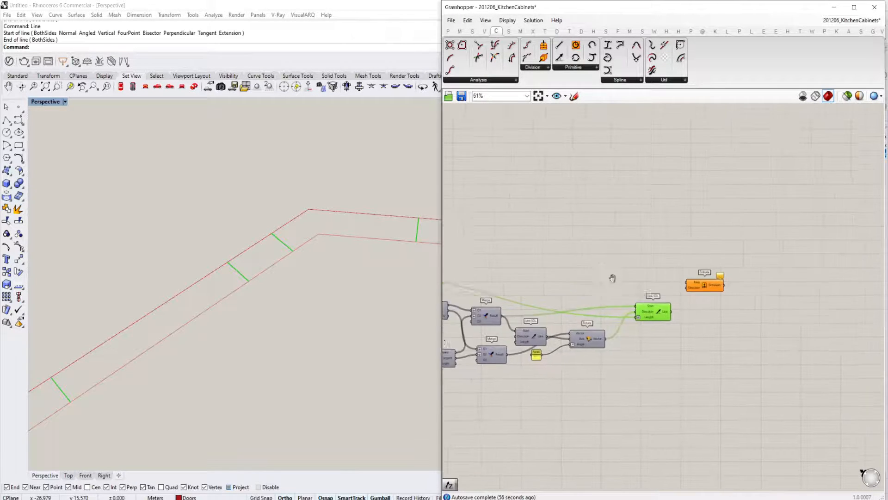
Check the Offset Curve geometry and reposition the unconnected Extrude component above and beyond the last Line SDL component.
right_click_drag(600, 275, 738, 297)
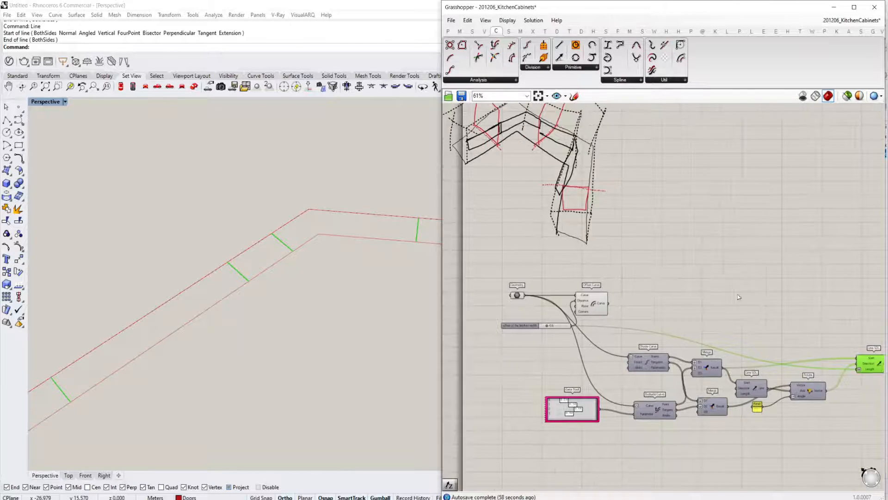
left_click(592, 304)
scroll(592, 296, "down", 2)
scroll(236, 263, "down", 3)
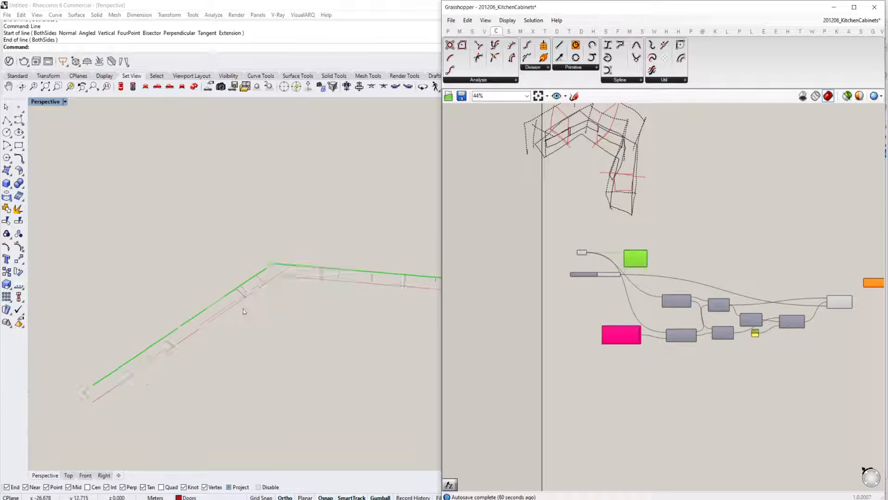
scroll(648, 260, "up", 2)
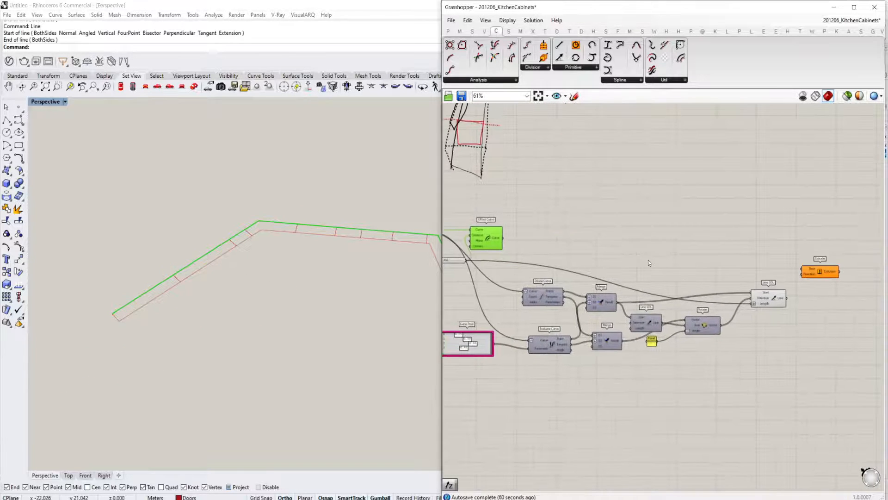
left_click_drag(780, 260, 633, 227)
right_click_drag(501, 240, 568, 249)
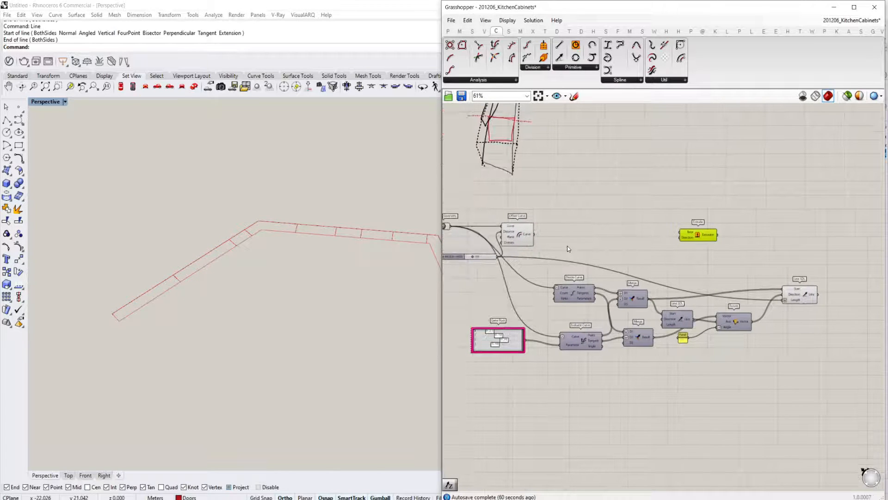
right_click_drag(660, 253, 566, 245)
left_click_drag(614, 231, 760, 240)
left_click(707, 290)
right_click_drag(732, 287, 668, 278)
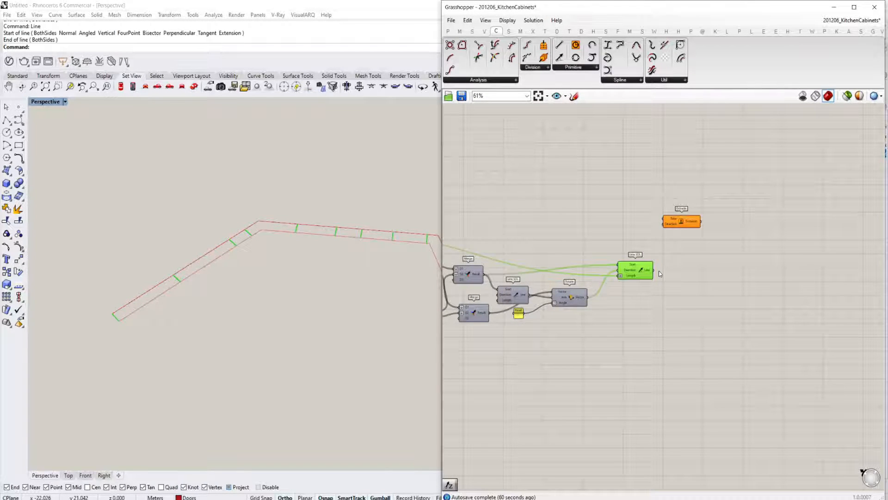
Try a Ruled Surface between the Geometry curve as Curve A and the Offset Curve output as Curve B.
right_click_drag(595, 254, 774, 325)
double_click(593, 259)
type("rul")
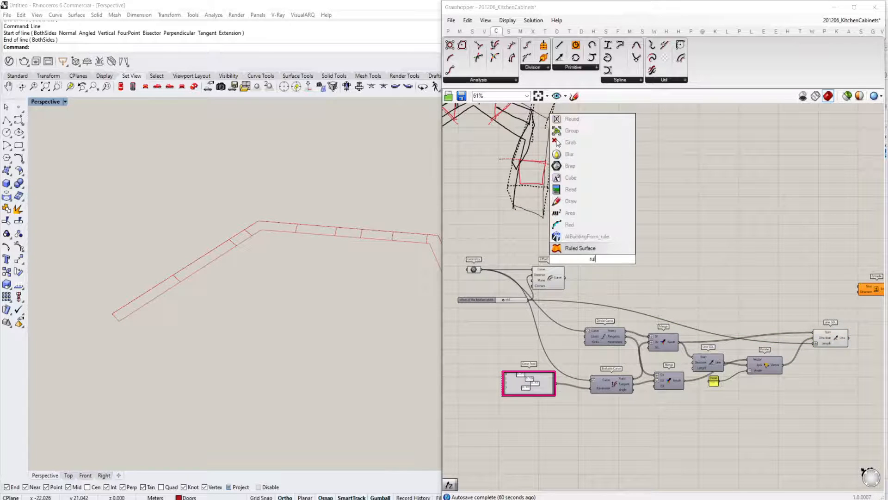
left_click(584, 249)
scroll(556, 262, "up", 3)
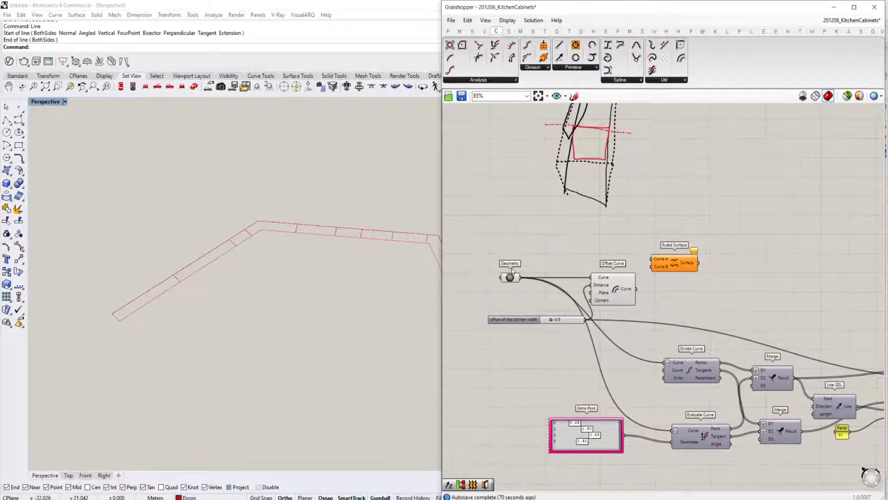
left_click_drag(587, 263, 637, 288)
right_click_drag(701, 268, 617, 253)
scroll(585, 262, "up", 1)
left_click_drag(584, 263, 615, 241)
right_click_drag(411, 266, 370, 271)
scroll(598, 246, "up", 2)
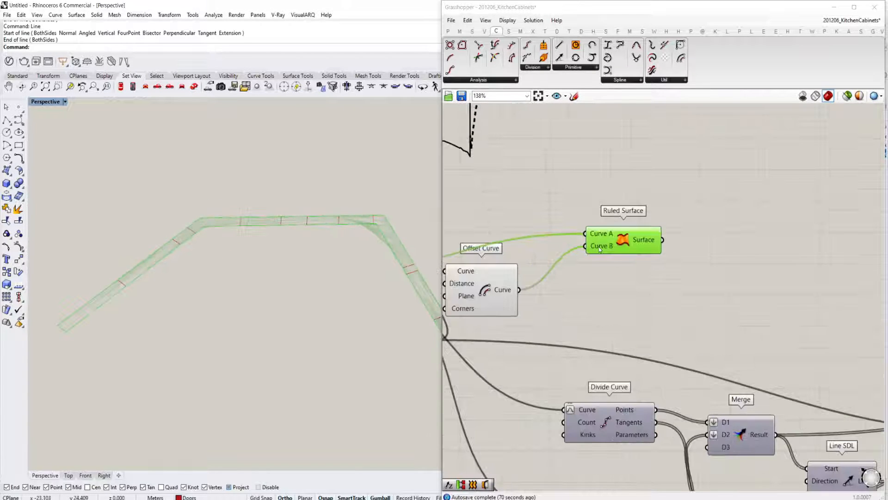
right_click_drag(599, 246, 704, 242)
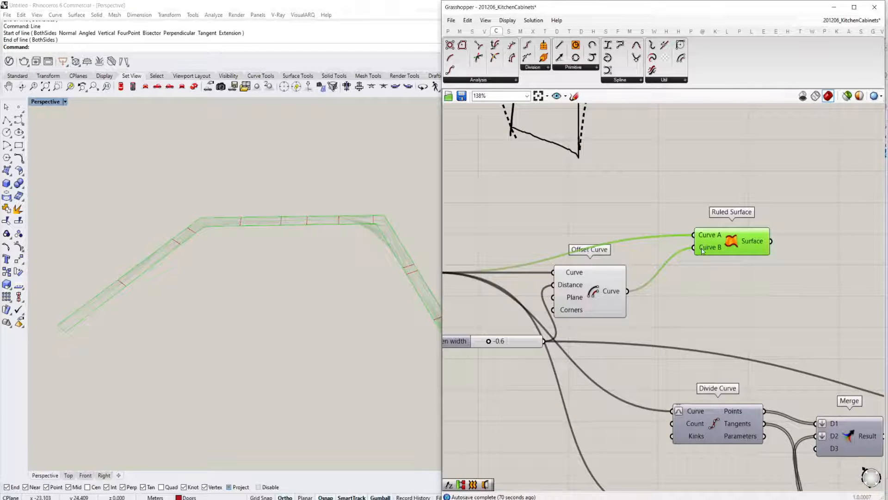
Try flattening both Ruled Surface inputs and reversing Curve B, and delete the component.
right_click(702, 251)
left_click(729, 320)
right_click(708, 253)
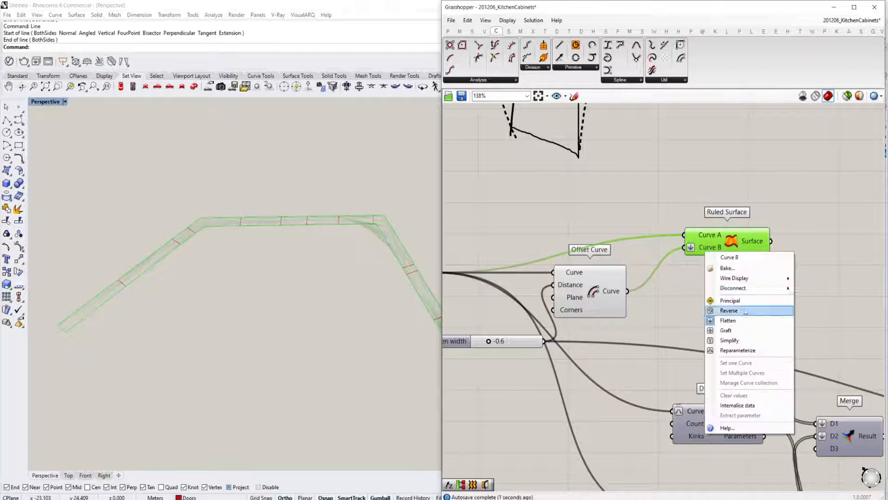
left_click(745, 311)
right_click(703, 236)
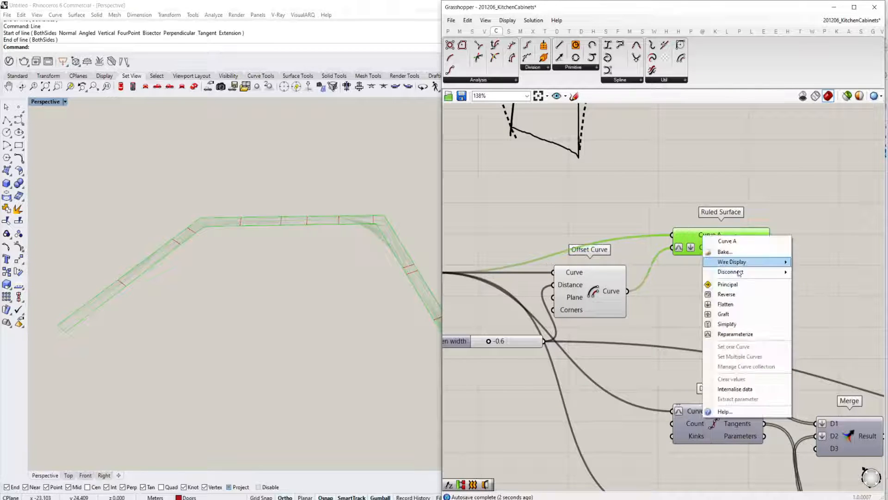
left_click(732, 305)
key("Delete")
Add a Loft component and connect both the Offset Curve output and the Geometry curve to its Curves input.
right_click_drag(728, 248, 691, 244)
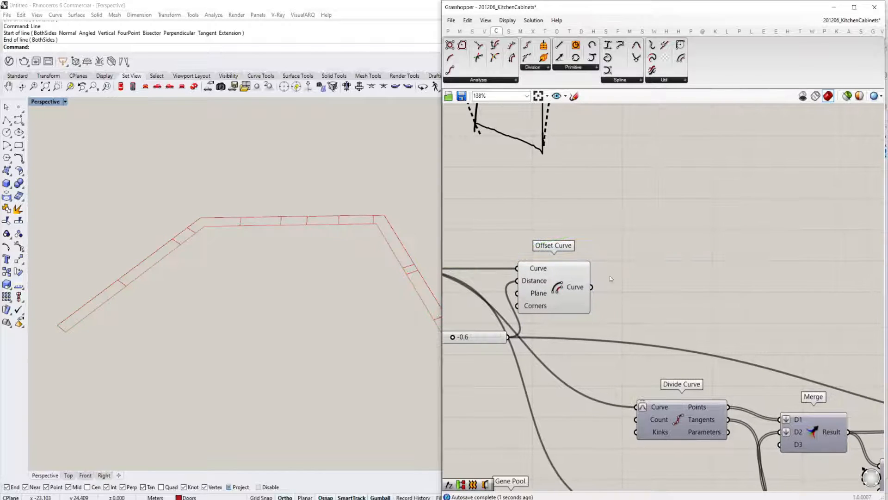
double_click(659, 277)
type("loft")
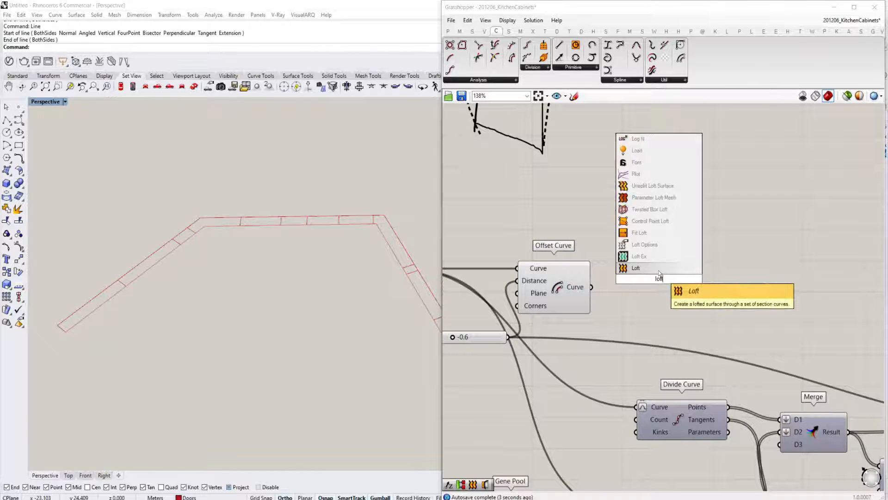
left_click(659, 269)
scroll(657, 267, "down", 3)
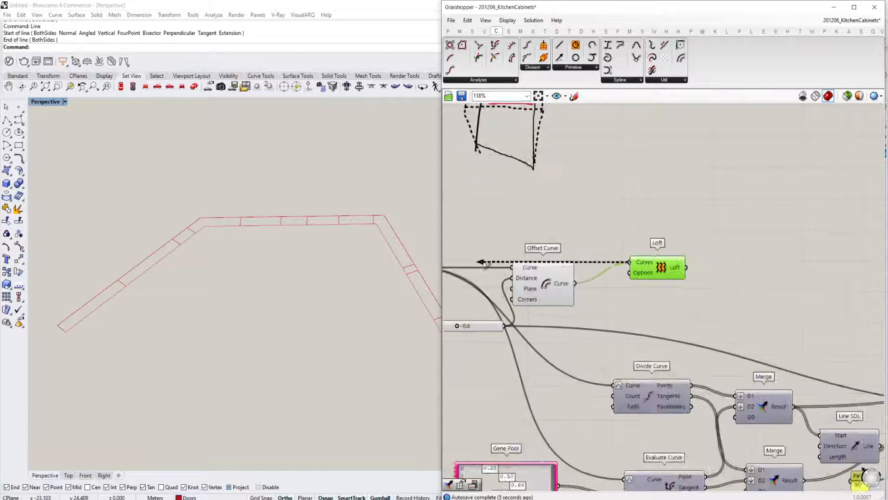
right_click_drag(616, 255, 725, 247)
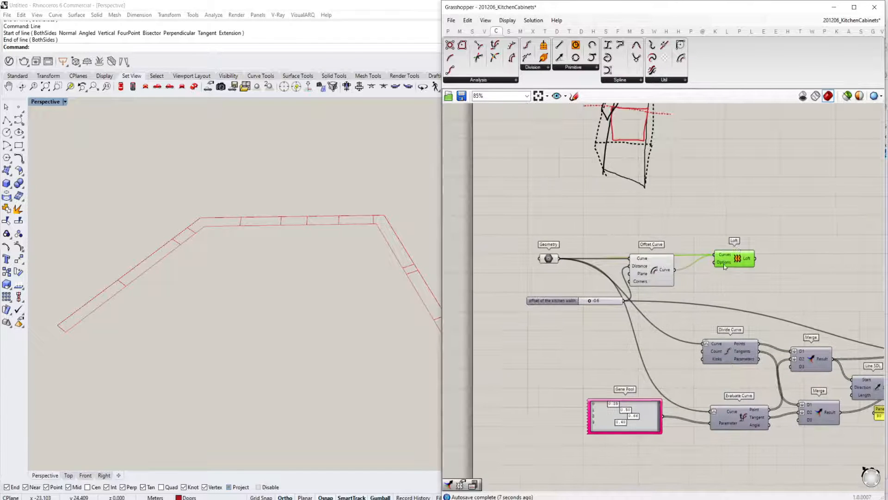
left_click_drag(742, 266, 742, 249)
Flatten the Loft's Curves input and inspect the resulting surface around the corner in the Perspective viewport.
right_click(725, 239)
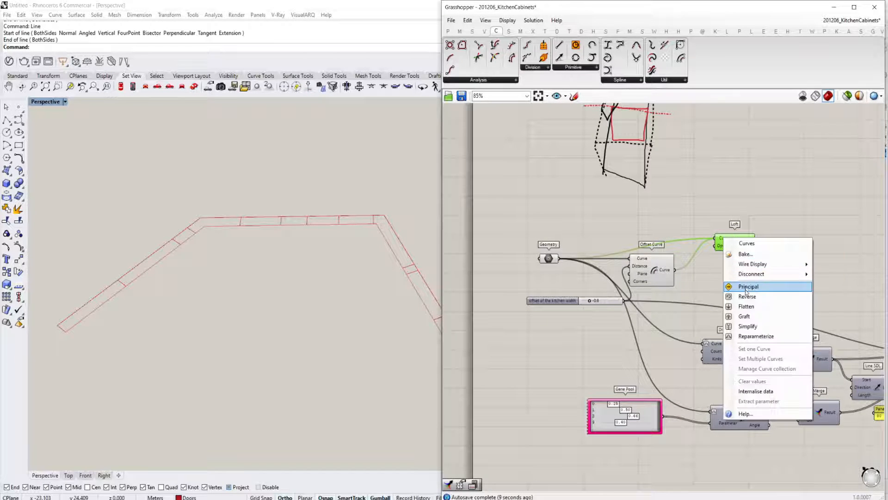
left_click(746, 306)
right_click_drag(284, 244, 279, 255)
right_click_drag(220, 250, 282, 215, "shift")
scroll(279, 243, "up", 4)
scroll(307, 226, "down", 4)
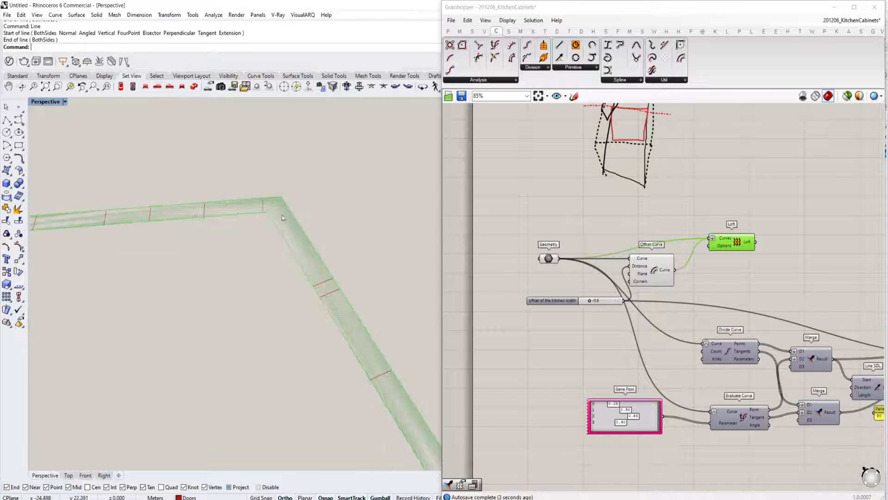
Turn off the Offset Curve preview and move the Loft component over near the last Line SDL component.
right_click_drag(752, 243, 658, 221)
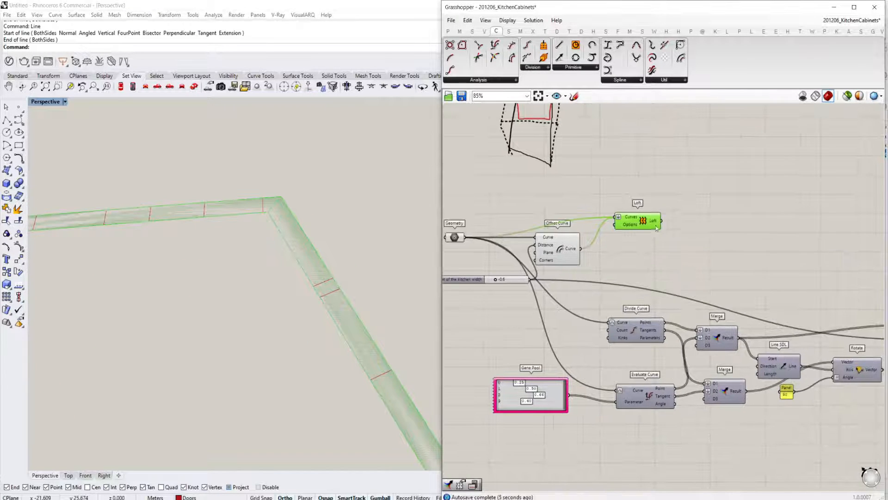
left_click_drag(658, 221, 695, 225)
left_click(575, 254)
key("ctrl+q")
right_click_drag(698, 236, 574, 235)
left_click_drag(565, 227, 752, 269)
right_click_drag(819, 288, 664, 266)
scroll(664, 266, "up", 1)
double_click(663, 267)
type("su")
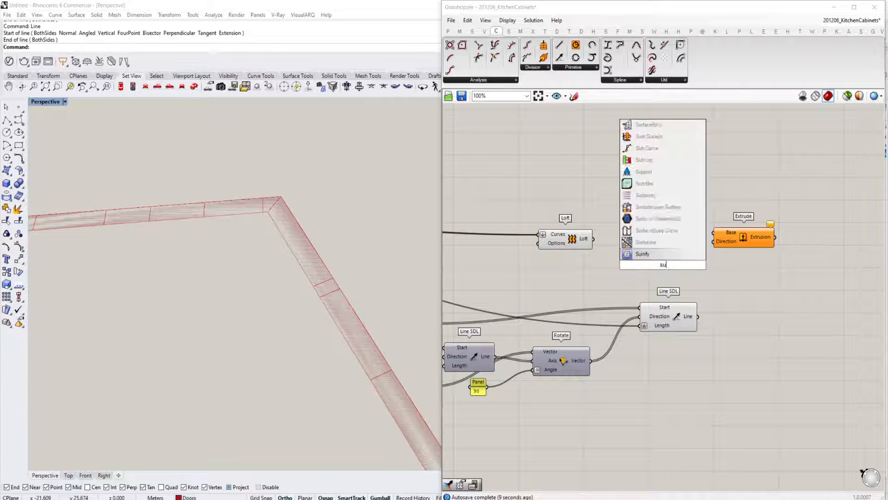
type("rface trim")
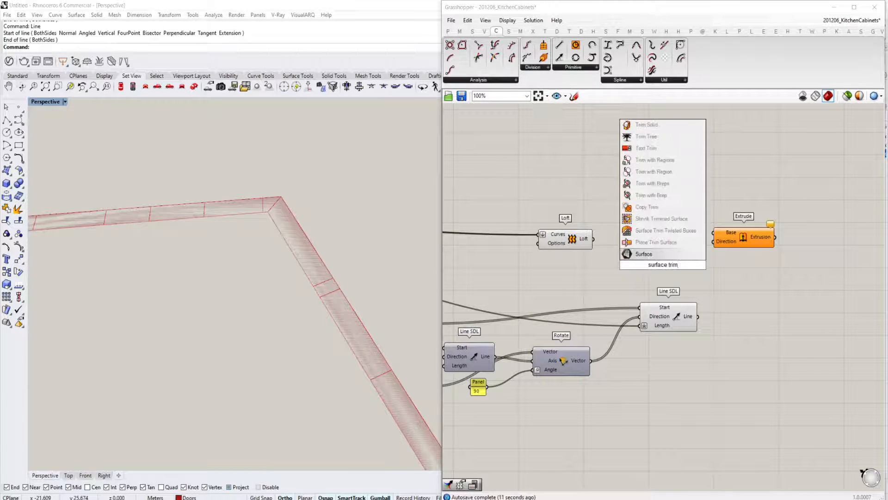
key("Escape")
Add a Surface Split component and place it below the Extrude component, near the last Line SDL.
left_click(532, 31)
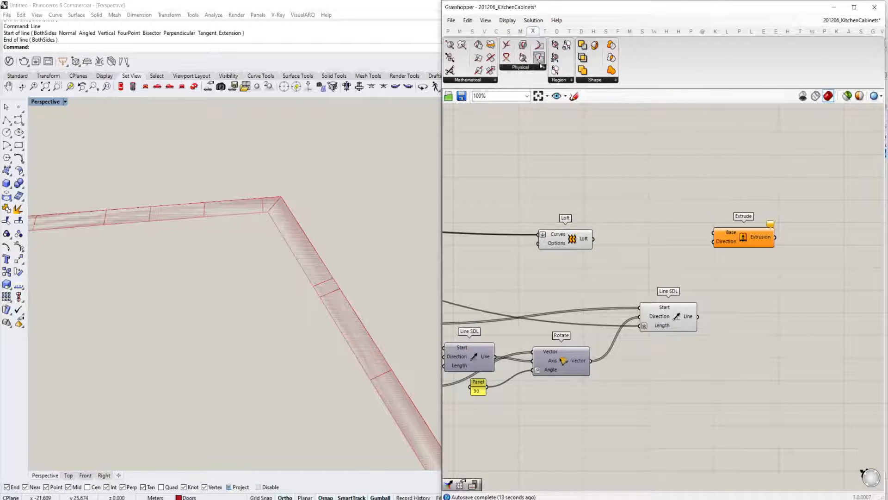
left_click(532, 70)
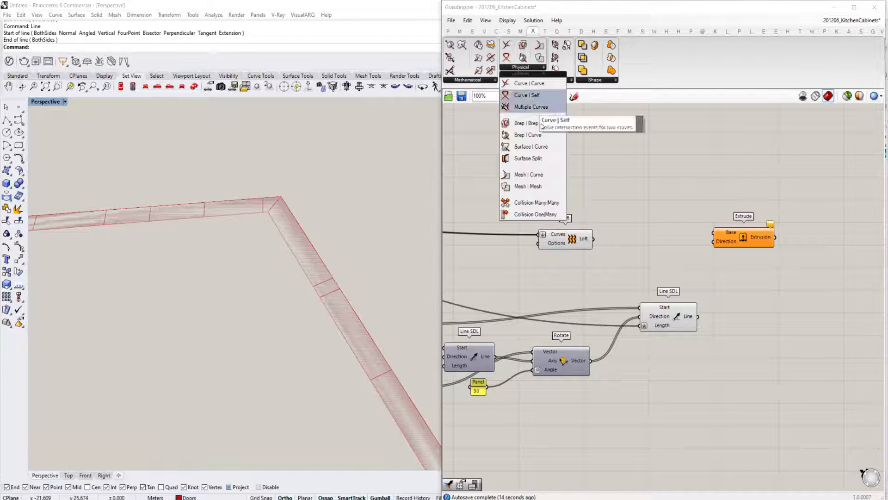
left_click(540, 157)
scroll(694, 286, "up", 2)
left_click(729, 272)
left_click_drag(729, 272, 760, 260)
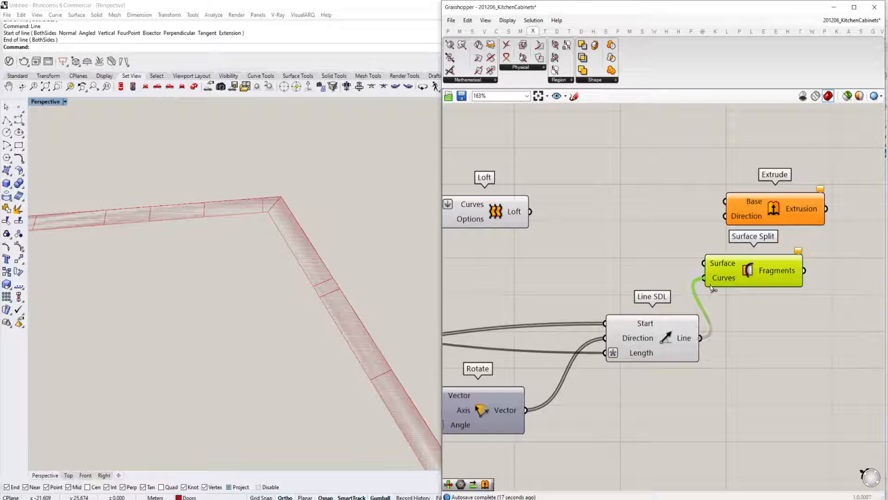
Connect the Loft output to Surface Split's Surface input and the last Line SDL's lines to its Curves input.
left_click_drag(711, 277, 521, 222)
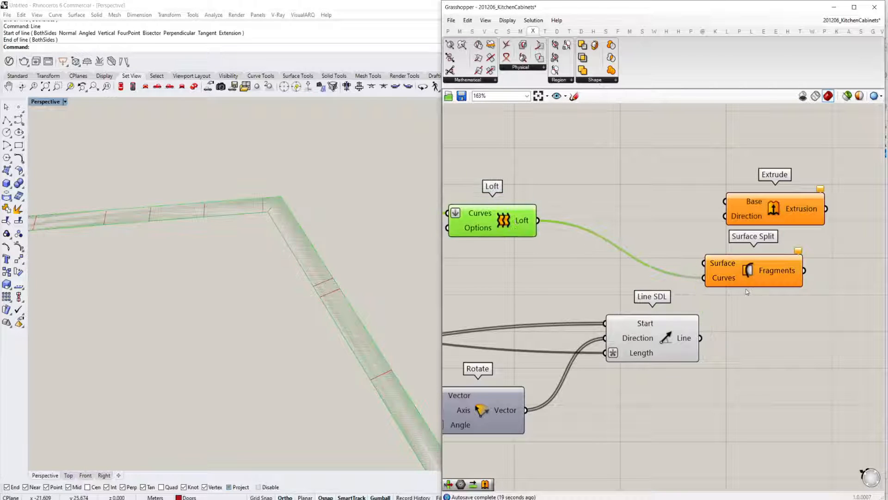
left_click_drag(708, 282, 706, 264)
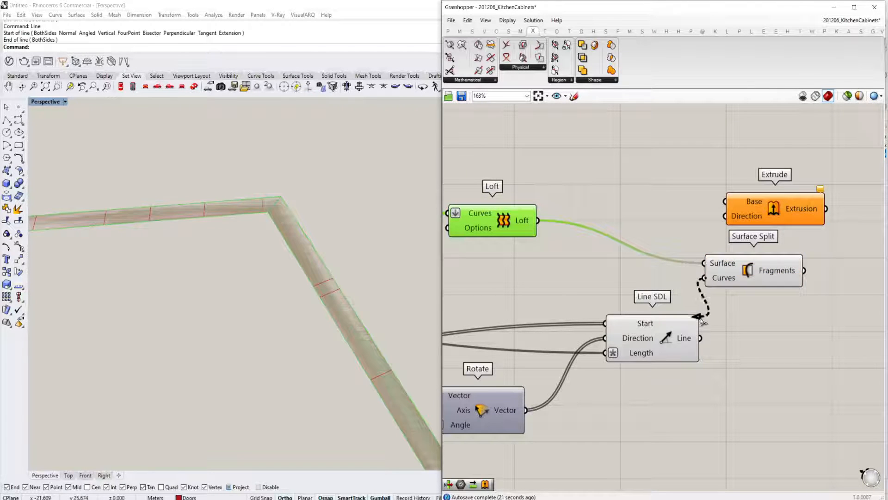
left_click_drag(702, 320, 700, 337)
left_click(783, 281)
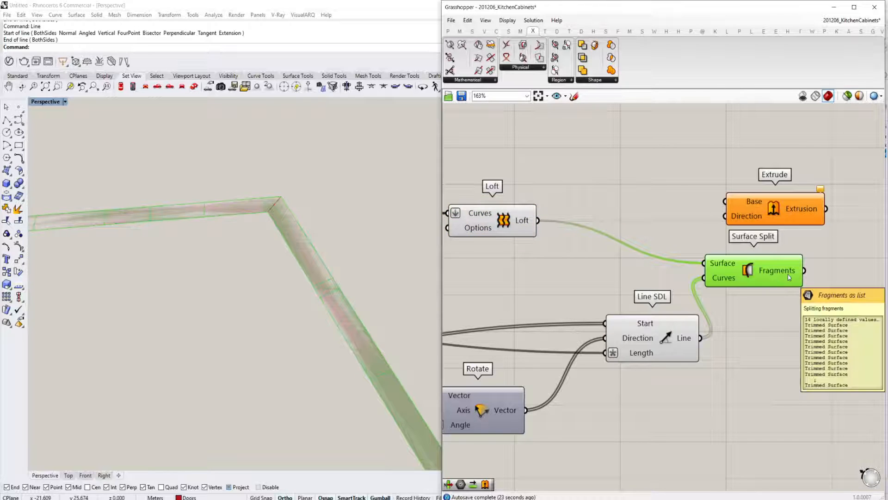
Turn off the previews of the last Line SDL and the Loft, and select Surface Split to check its fragments.
scroll(787, 274, "down", 2)
left_click(669, 331)
left_click(574, 236)
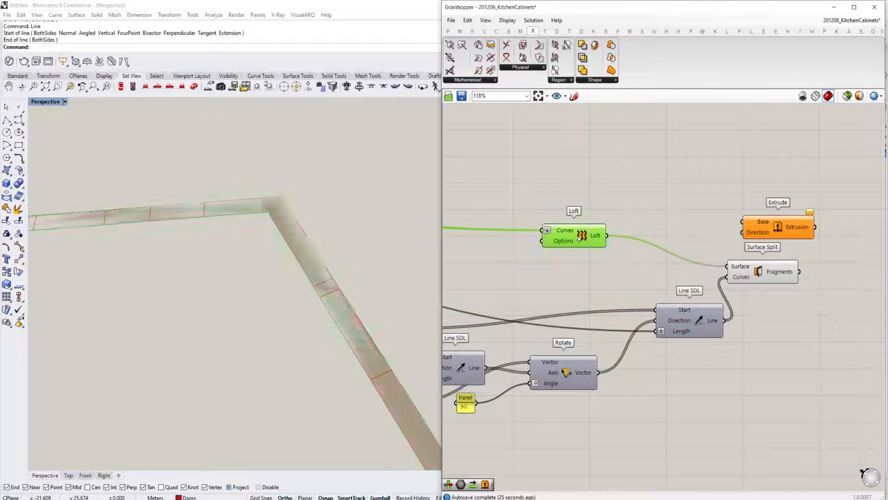
scroll(651, 258, "down", 2)
right_click_drag(322, 303, 335, 274)
right_click_drag(684, 280, 509, 281)
scroll(596, 265, "up", 1)
left_click(596, 265)
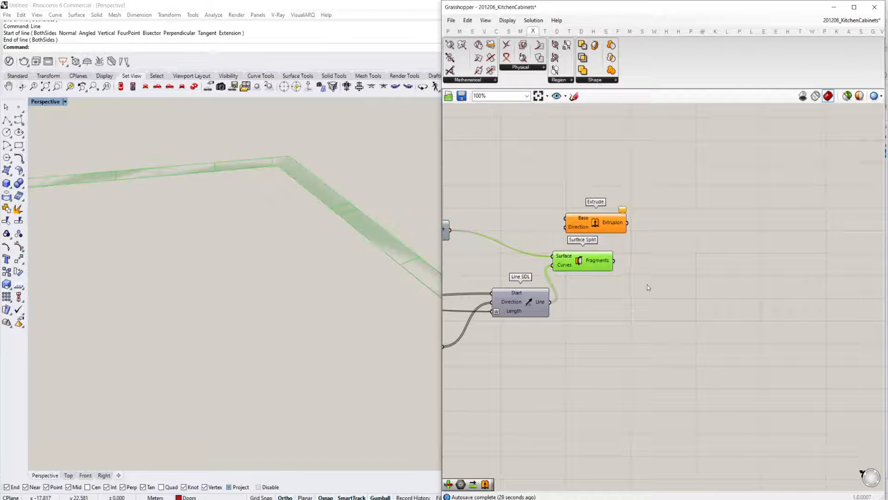
Add a second Extrude component beside Surface Split and connect Surface Split's Fragments output to its Base input.
right_click_drag(870, 416, 620, 272)
scroll(621, 271, "down", 4)
scroll(621, 274, "up", 5)
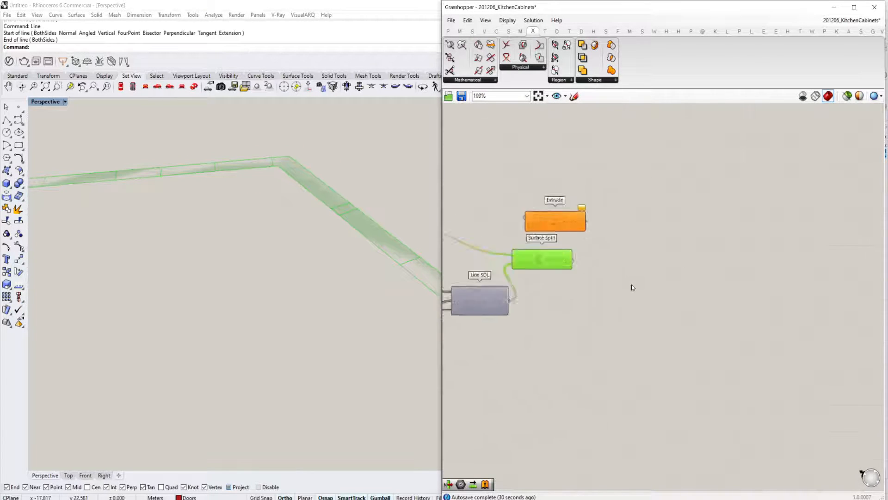
double_click(683, 307)
type("tr")
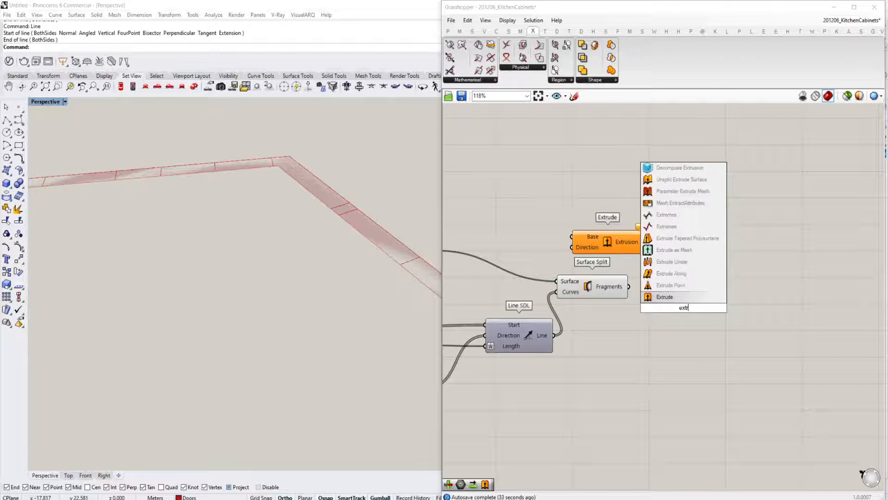
left_click(665, 296)
right_click_drag(633, 292, 746, 259)
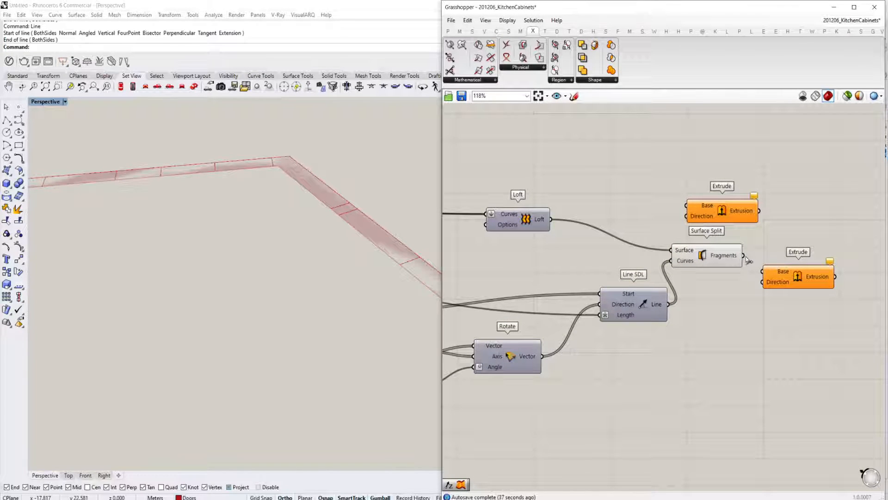
left_click_drag(744, 255, 777, 281)
left_click(777, 281)
right_click_drag(748, 263, 688, 267)
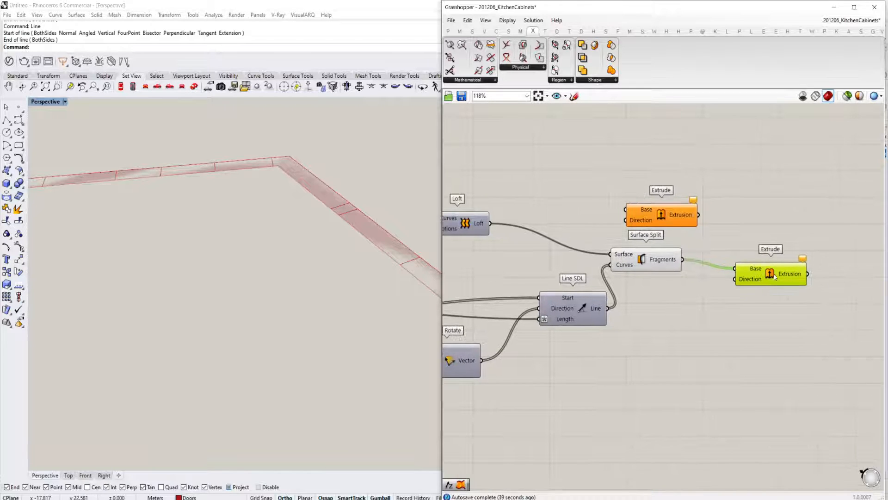
Add a Unit Z component below the new Extrude and connect its Unit vector output to Extrude's Direction input.
double_click(690, 341)
type("unit z")
key("Return")
scroll(713, 329, "up", 2)
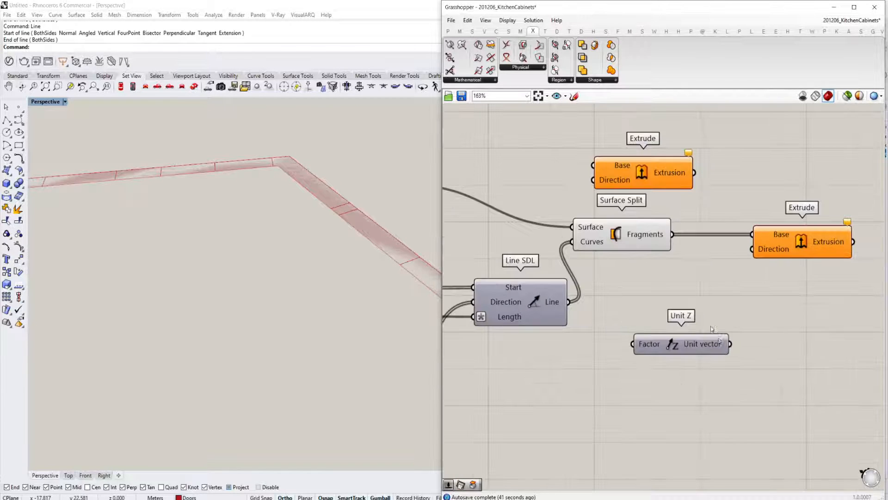
left_click_drag(729, 343, 753, 249)
left_click(686, 341)
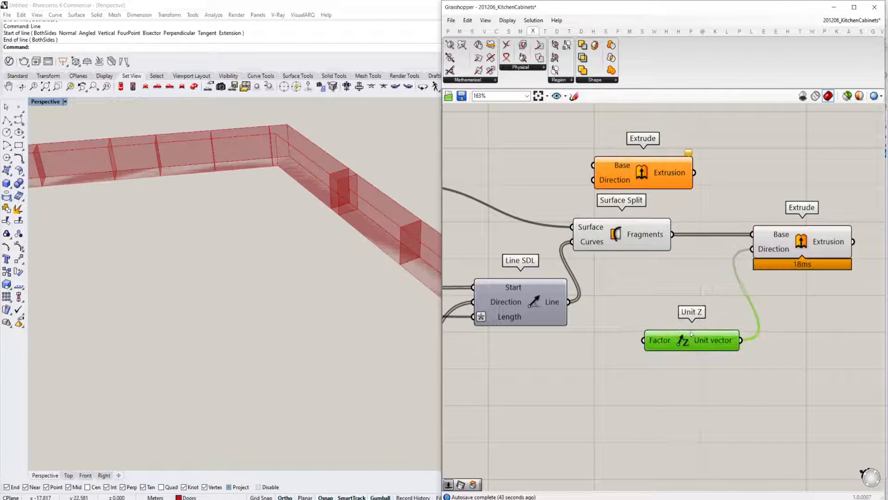
Add a number slider set to 2.00 and connect it to Unit Z's Factor input.
scroll(688, 324, "down", 2)
scroll(687, 319, "up", 2)
double_click(599, 351)
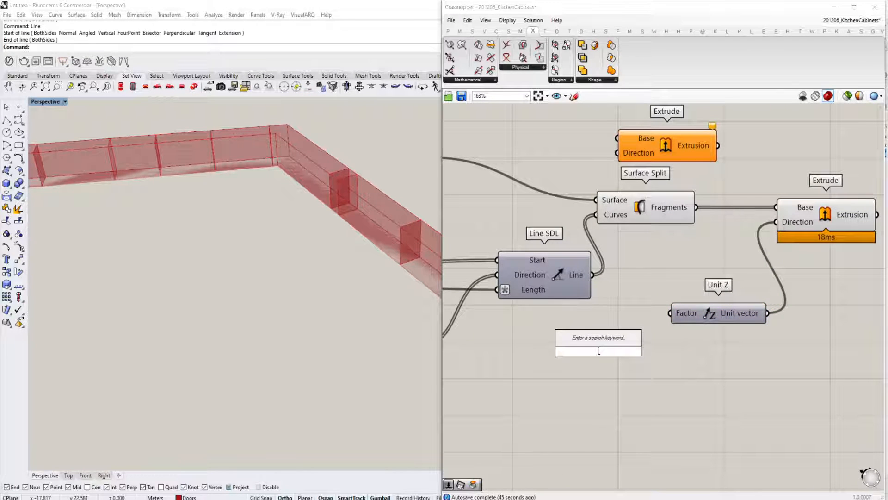
type("2.00")
key("Return")
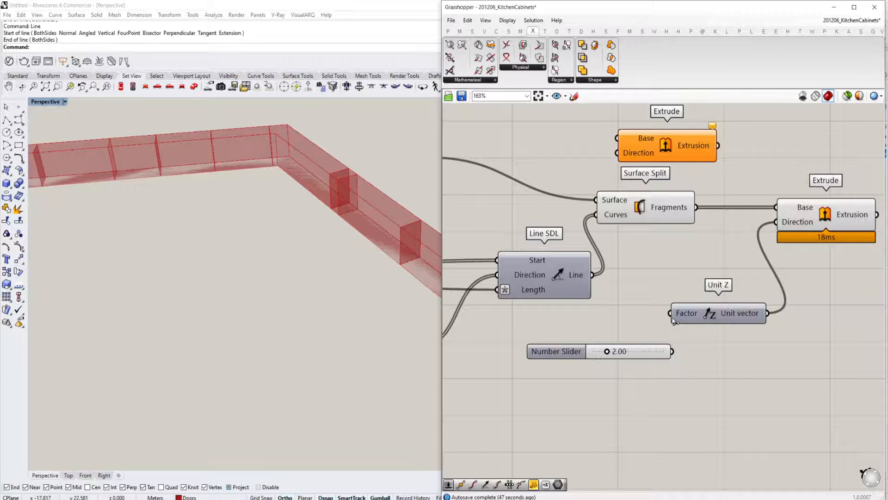
left_click_drag(670, 313, 672, 351)
Rename the slider feeding Unit Z to Kitchen Height and tidy its position beside the component.
double_click(597, 355)
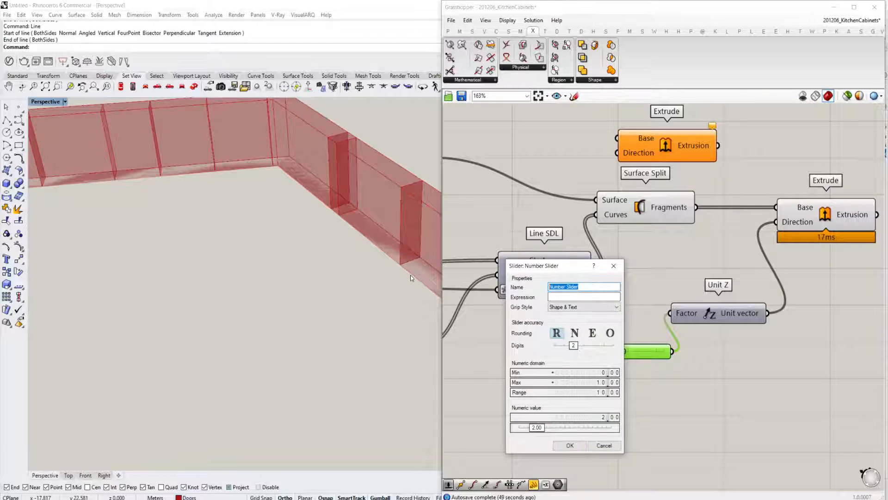
type("Kitchen Heig")
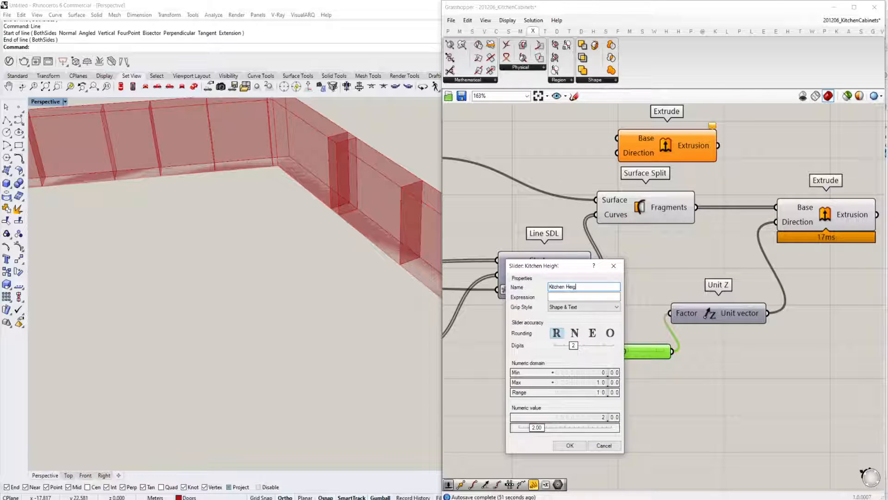
type("ht")
left_click(570, 445)
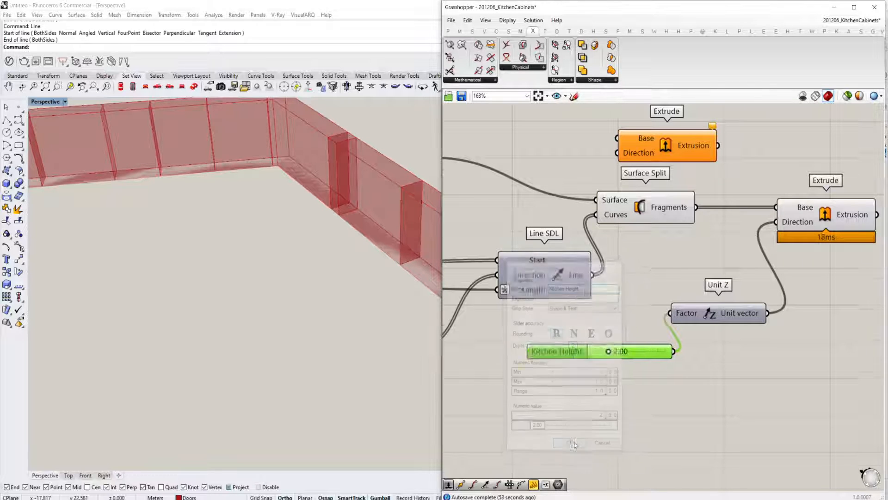
scroll(680, 334, "down", 3)
left_click_drag(665, 343, 686, 333)
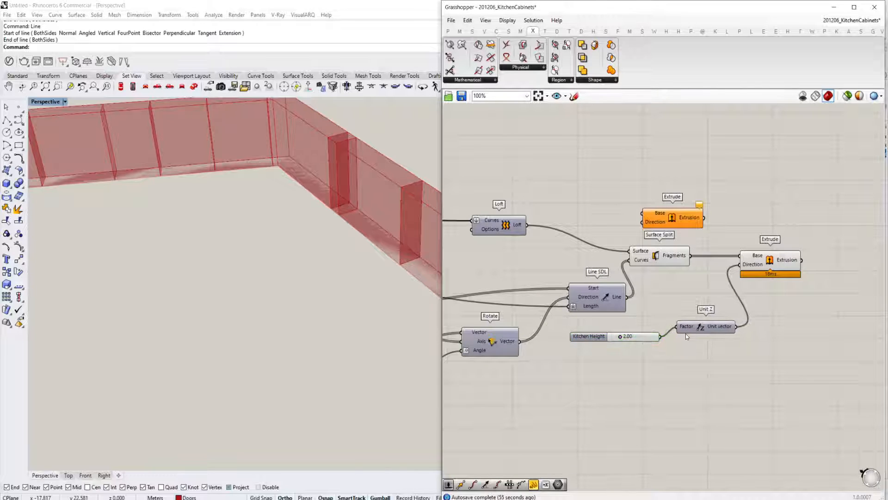
Delete the unconnected Extrude component above Surface Split.
left_click(694, 224)
right_click_drag(717, 226, 676, 232)
key("Delete")
Examine the extruded cabinet volumes in the perspective view, checking the Extrude and Surface Split components and the division walls up close.
left_click(729, 265)
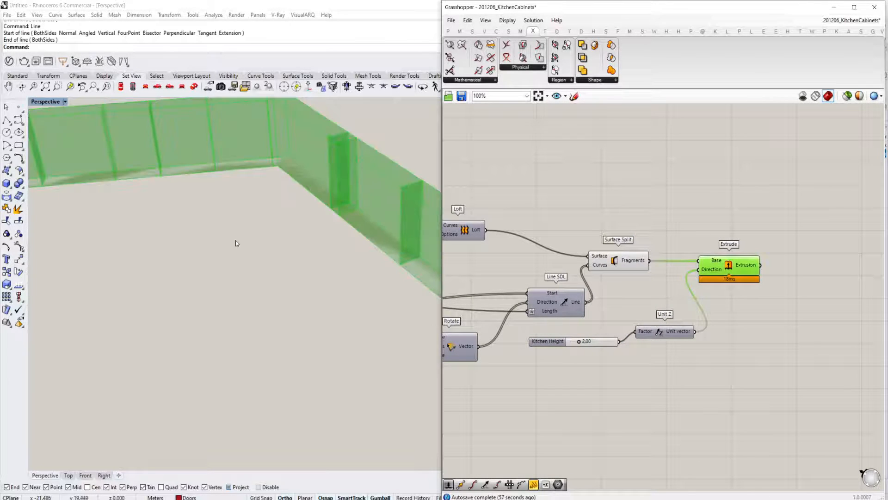
scroll(236, 243, "down", 8)
right_click_drag(254, 245, 286, 259, "shift")
right_click_drag(621, 261, 658, 250)
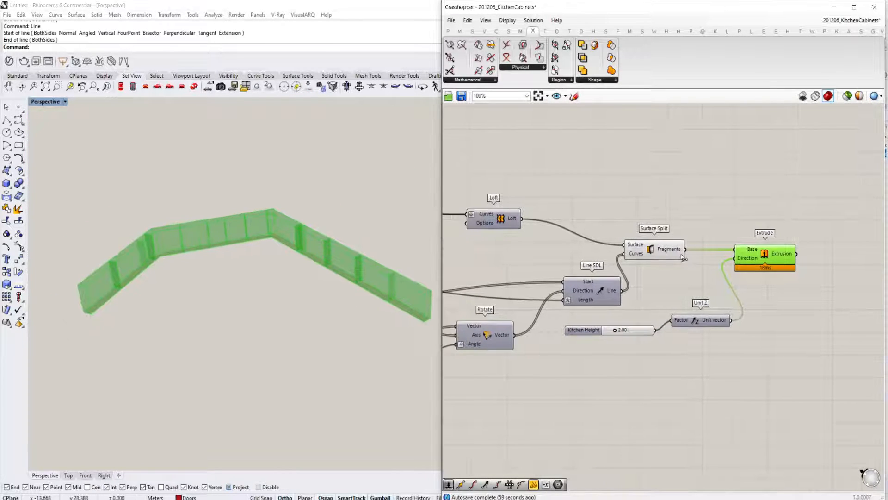
left_click(658, 250)
right_click_drag(398, 285, 256, 311)
scroll(298, 304, "up", 6)
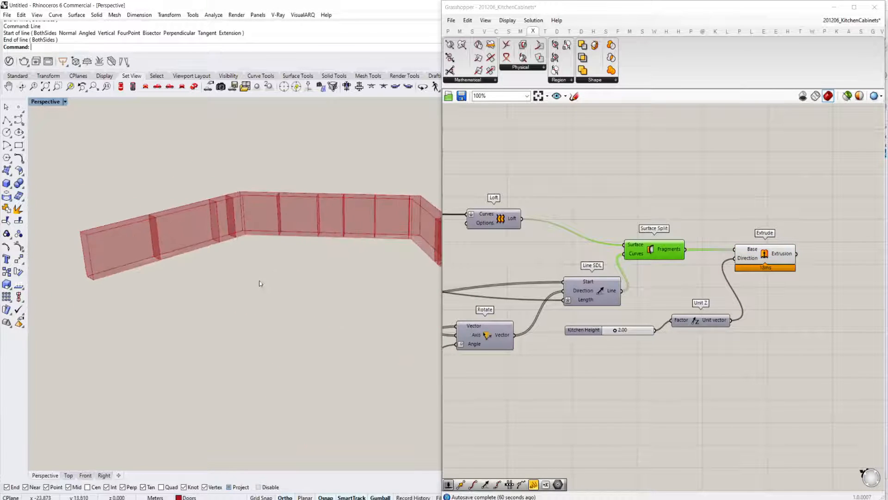
scroll(250, 309, "up", 3)
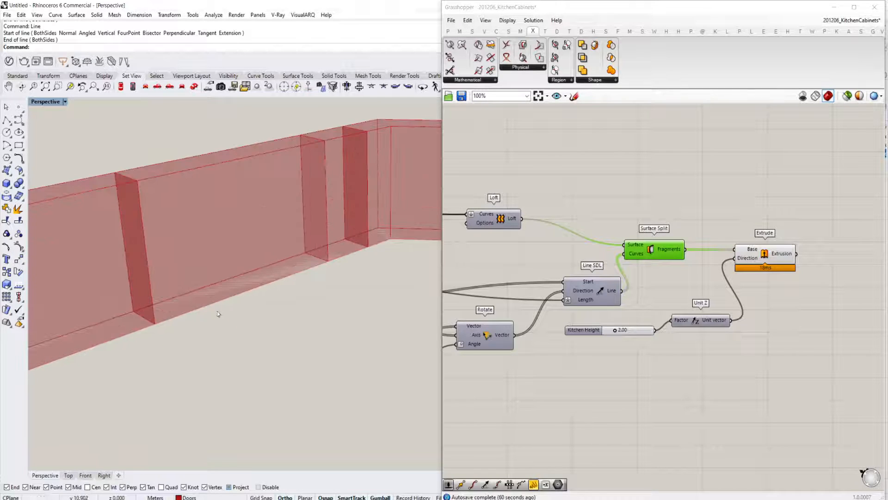
scroll(199, 315, "down", 1)
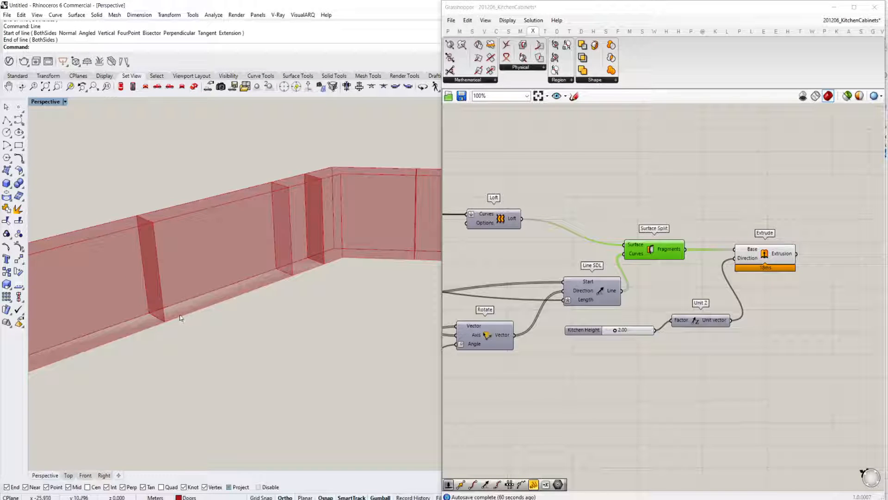
scroll(590, 305, "down", 3)
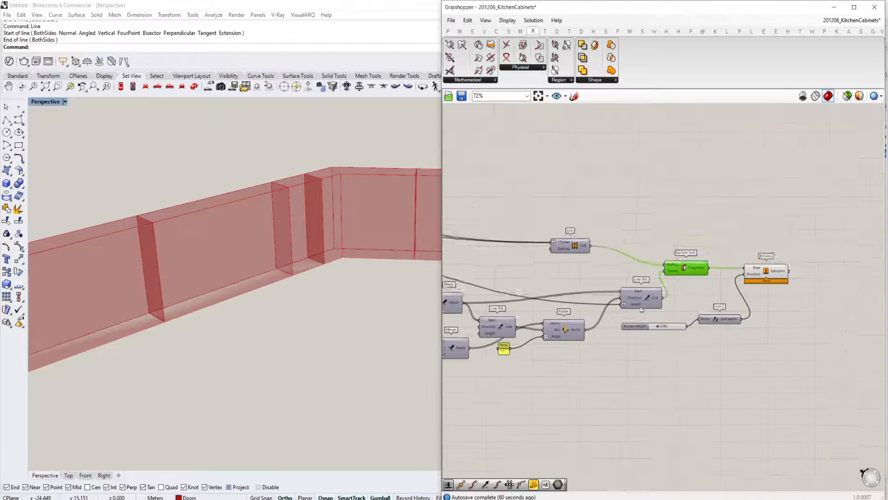
Mark a cabinet front on the canvas sketch with a solid, muted pink line of width 6 and accept the sketch.
scroll(700, 286, "up", 4)
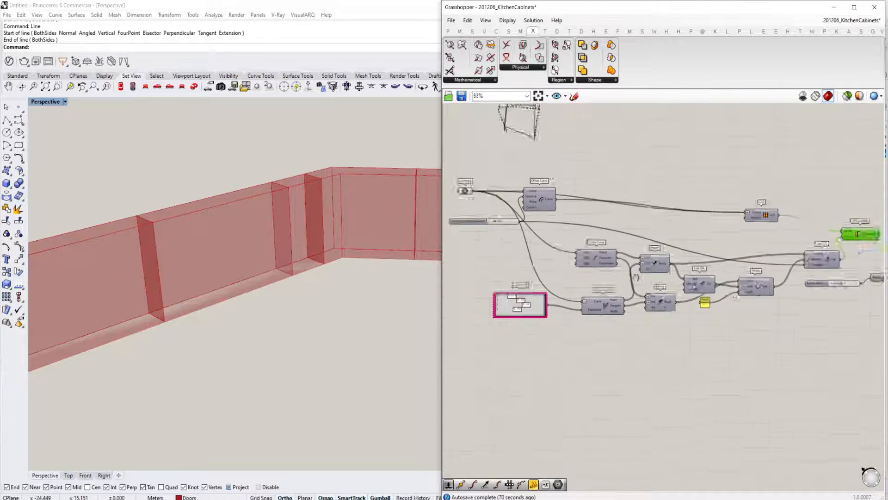
left_click(575, 96)
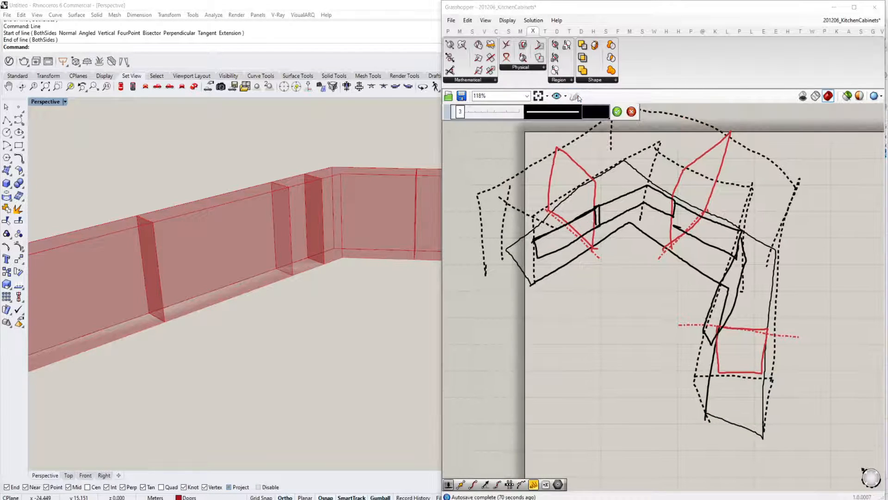
left_click_drag(466, 113, 467, 114)
left_click(530, 118)
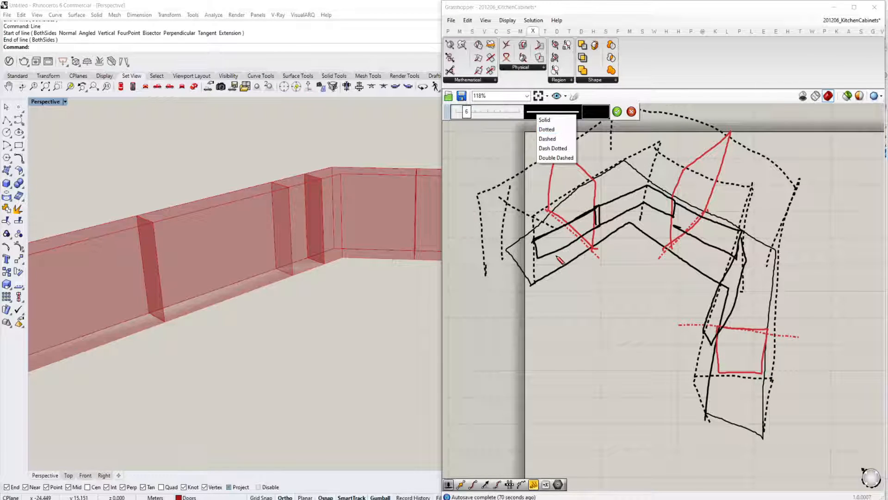
left_click(562, 120)
left_click(595, 112)
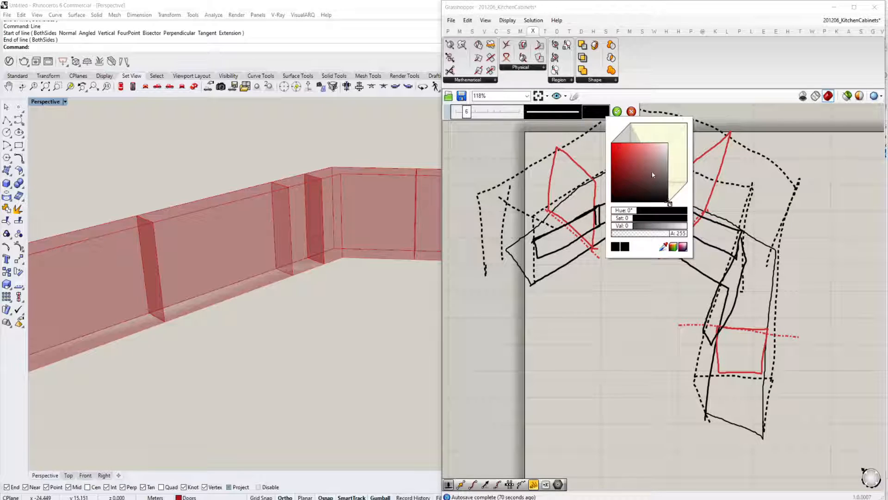
left_click(620, 209)
mouse_move(546, 280)
left_mouse_down()
mouse_move(584, 258)
mouse_move(551, 284)
left_mouse_up()
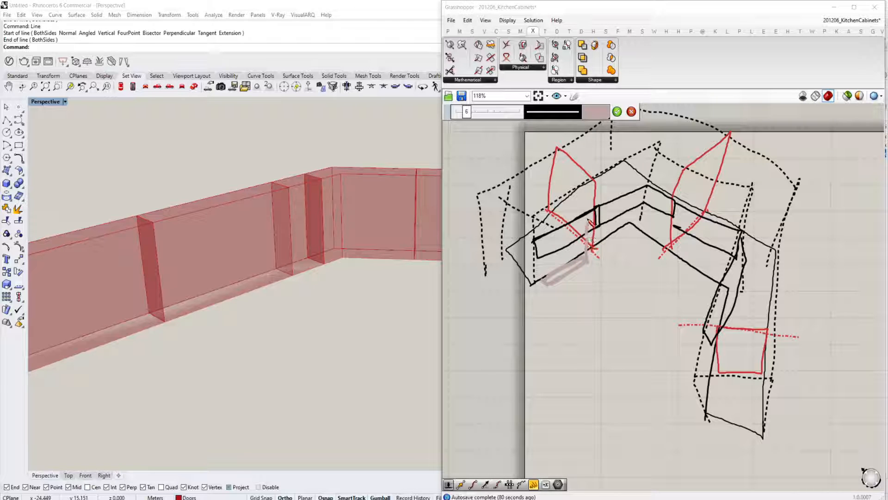
left_click(617, 111)
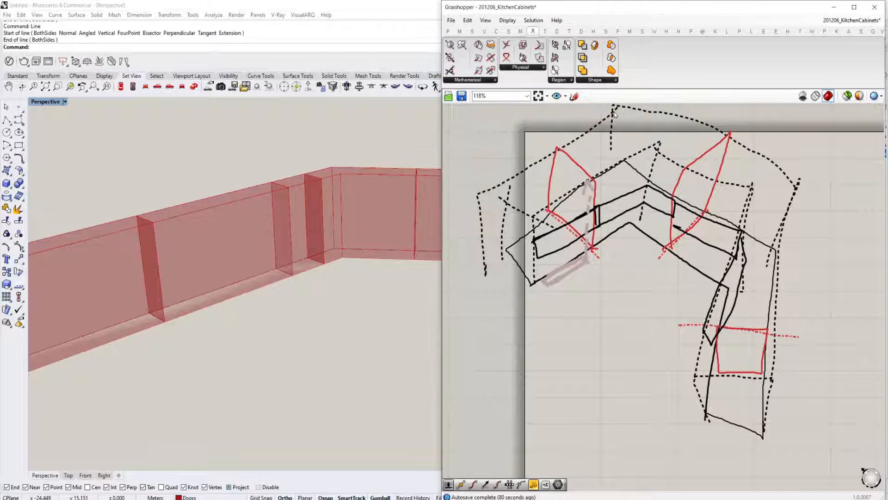
Examine the last Line SDL, the Evaluate Curve component and Divide Curve's Parameters output to find data for splitting the base curve.
scroll(796, 425, "down", 5)
right_click_drag(796, 425, 656, 212)
right_click_drag(797, 292, 741, 254)
scroll(830, 284, "up", 3)
mouse_move(831, 284)
right_mouse_down()
mouse_move(713, 252)
mouse_move(709, 262)
right_mouse_up()
scroll(709, 262, "down", 2)
left_click(705, 253)
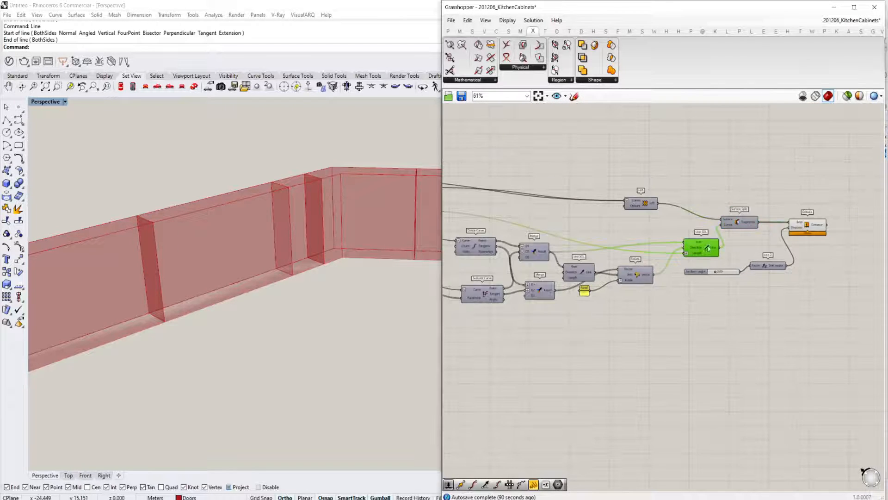
right_click_drag(633, 271, 690, 217)
scroll(642, 275, "up", 2)
right_click_drag(557, 207, 652, 266)
scroll(652, 267, "up", 2)
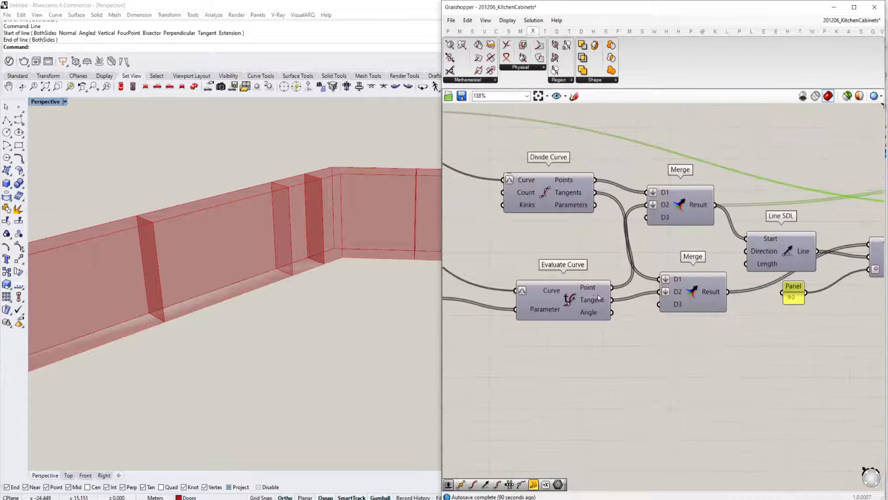
left_click(576, 296)
scroll(318, 271, "down", 3)
right_click_drag(296, 231, 337, 207)
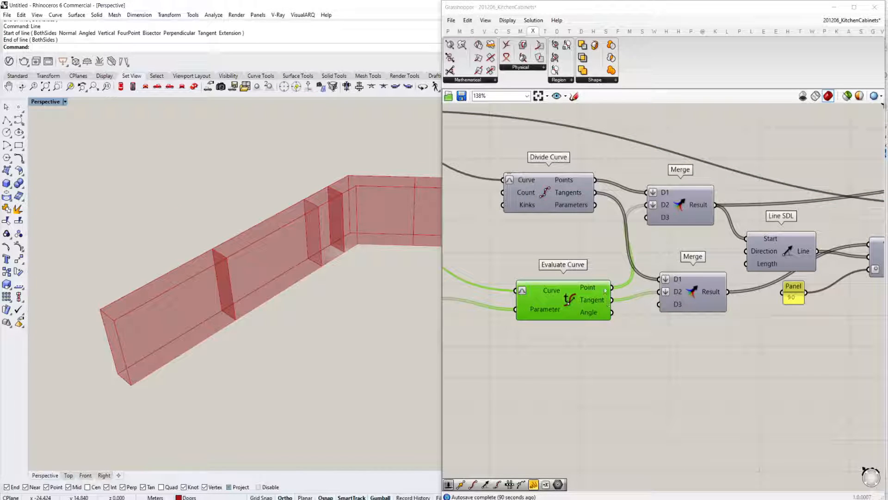
right_click_drag(585, 209, 740, 213)
scroll(776, 316, "down", 2)
right_click_drag(775, 315, 697, 294)
scroll(660, 199, "up", 2)
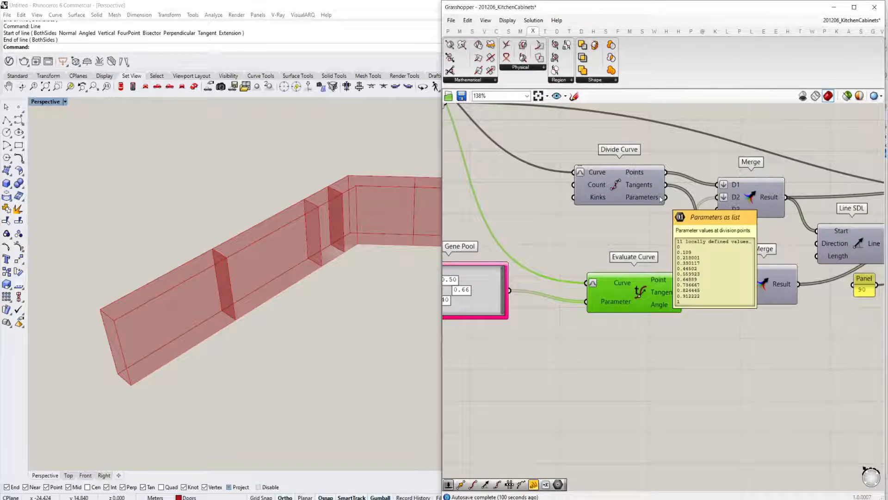
Add a Shatter component below the Merge components, connect the Geometry curve to its Curve input and reparameterize that input.
scroll(728, 349, "down", 1)
double_click(701, 358)
type("shatter")
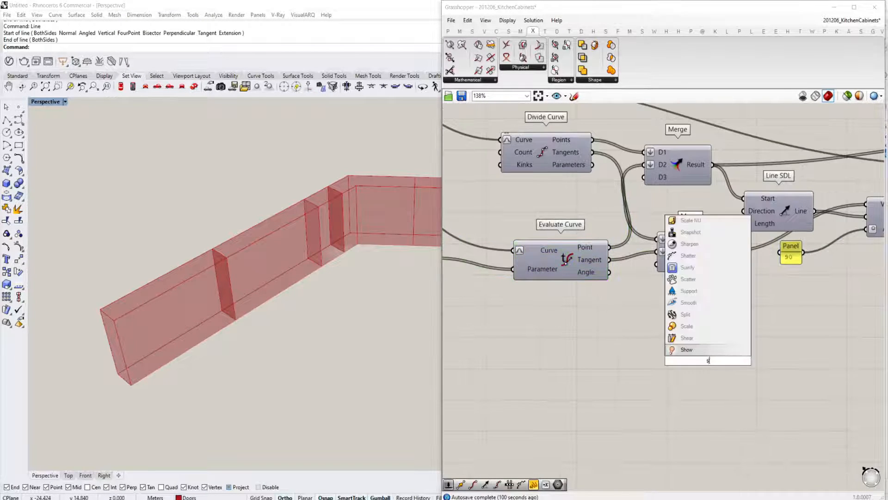
key("Return")
scroll(701, 359, "down", 3)
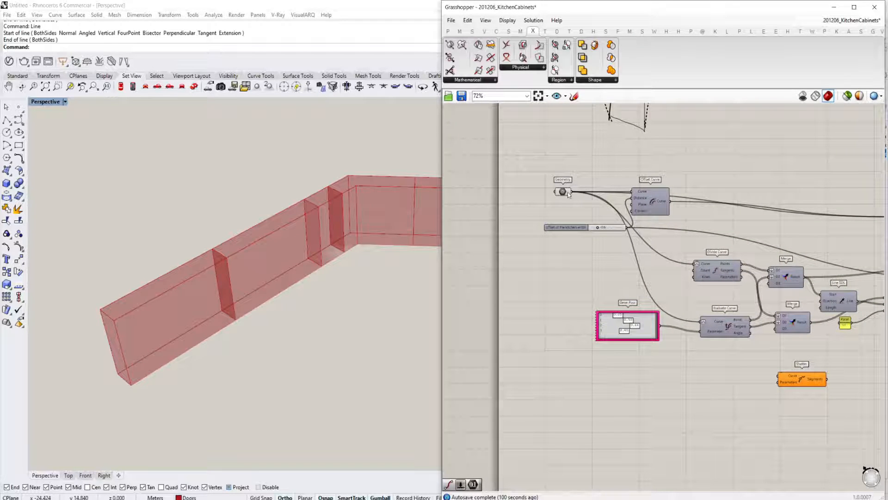
left_click_drag(571, 191, 814, 357)
scroll(782, 377, "up", 3)
right_click(782, 374)
left_click(805, 407)
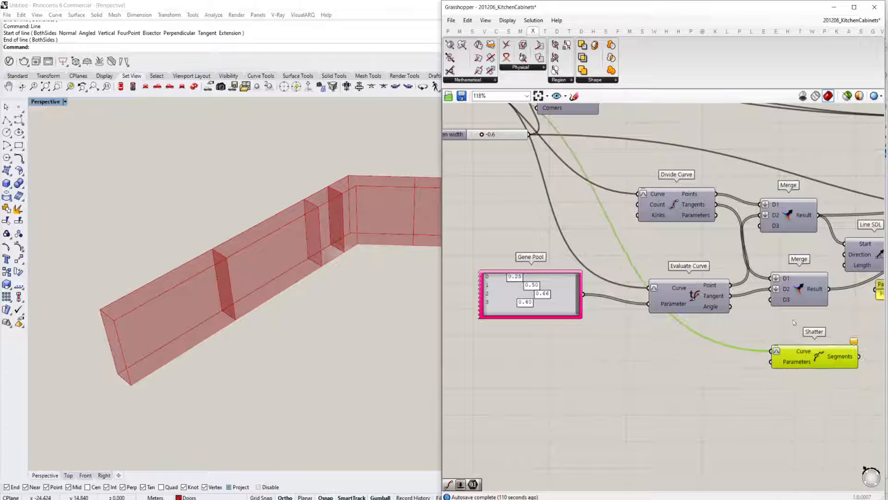
Add a Merge component below Evaluate Curve, feeding Divide Curve's Parameters into its first input and the Gene Pool into its second.
double_click(731, 399)
type("mer")
key("Return")
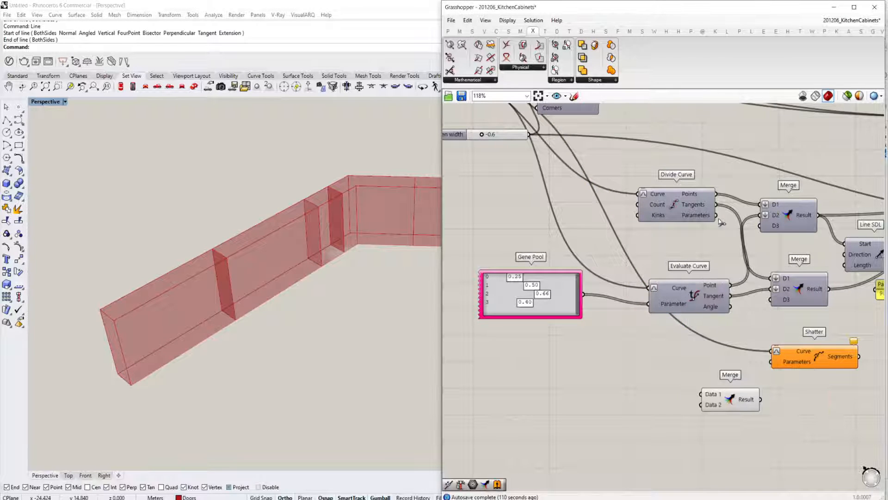
left_click_drag(716, 214, 583, 294)
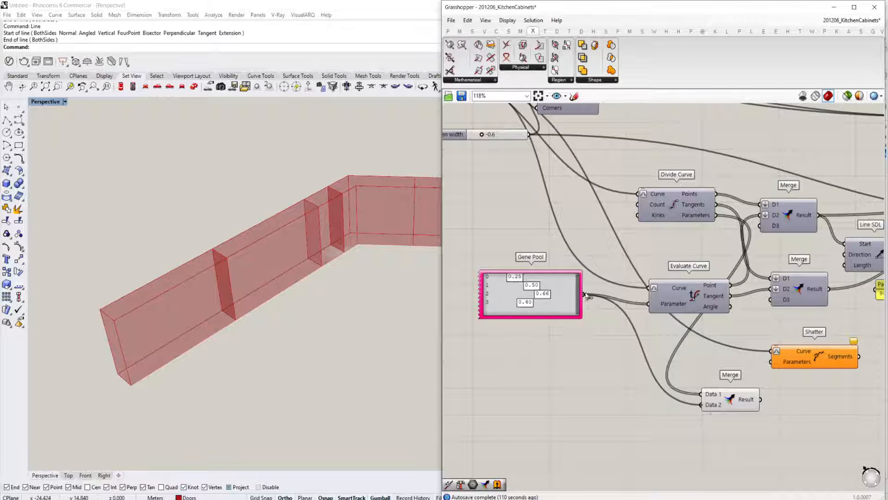
Connect the new Merge's Result output to Shatter's Parameters input and graft that input.
right_click_drag(585, 295, 553, 284)
scroll(721, 384, "up", 2)
left_click_drag(732, 382, 761, 346)
right_click_drag(761, 346, 690, 346)
right_click(692, 344)
left_click(707, 390)
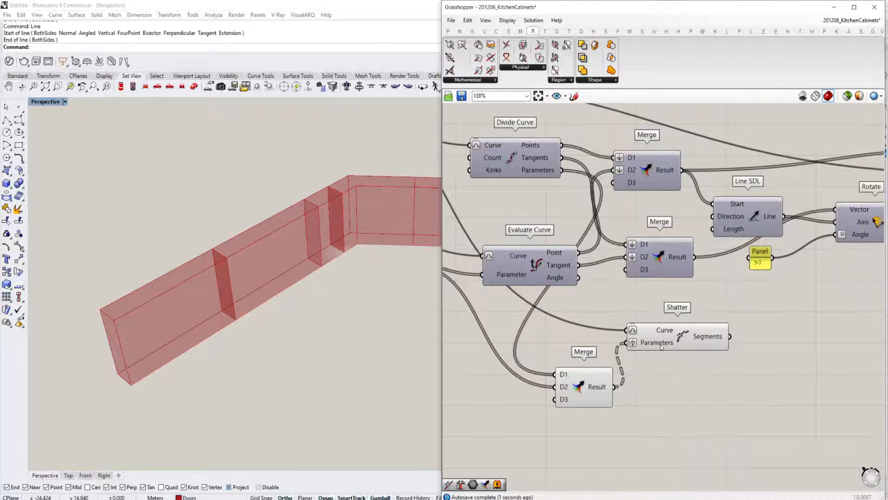
Flatten Shatter's Parameters input and move Shatter level with the Merge that feeds it.
mouse_move(654, 332)
right_click(652, 345)
left_click(679, 398)
left_click_drag(726, 337, 784, 381)
right_click_drag(831, 397, 709, 356)
mouse_move(656, 343)
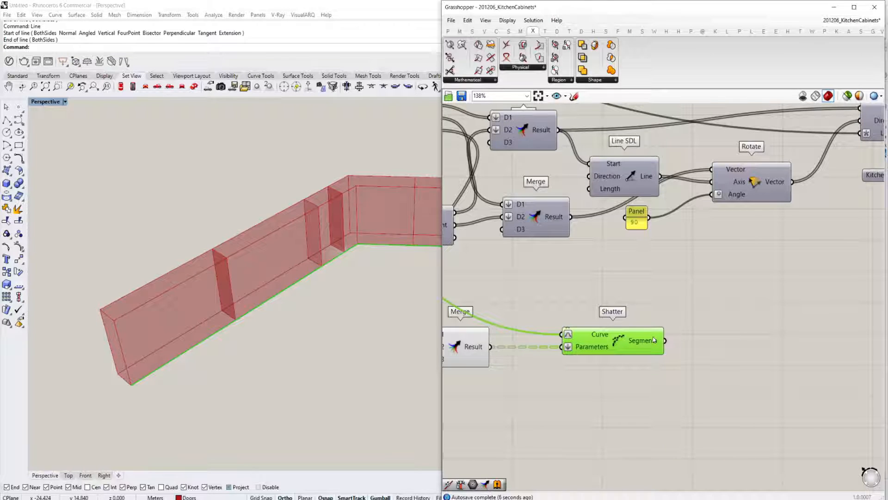
Compare the Extrude result with the Shatter segments along the cabinet fronts, focusing on the base of the first cabinet divider.
scroll(686, 316, "down", 3)
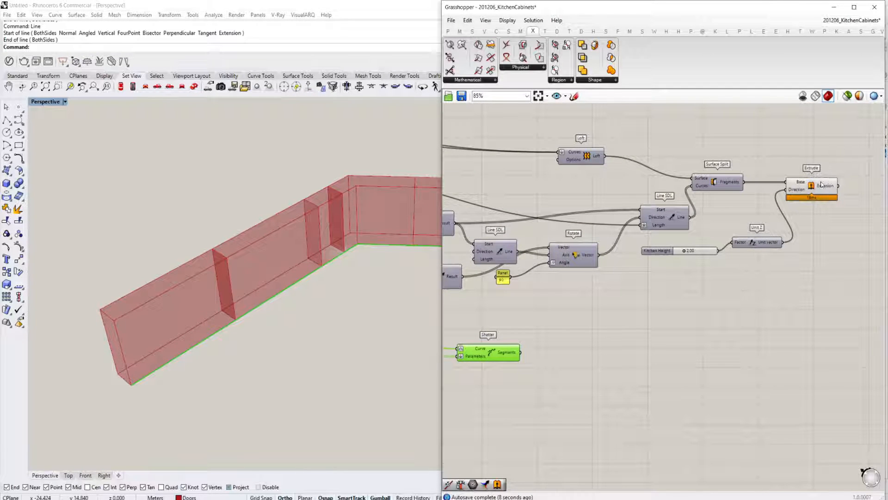
mouse_move(823, 186)
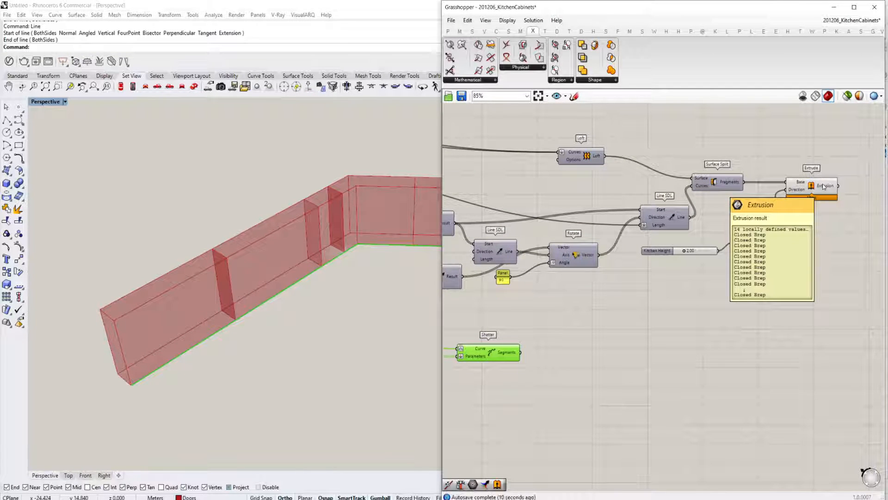
left_click(824, 186)
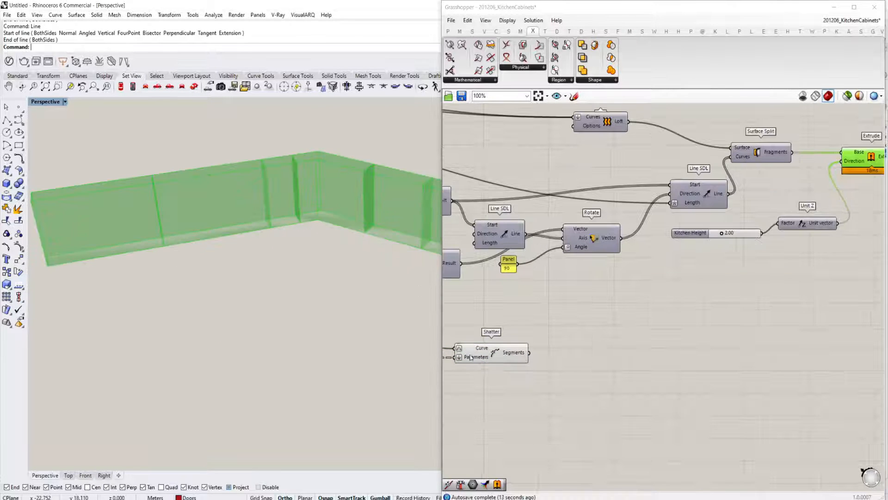
left_click(274, 303)
right_click_drag(274, 303, 259, 314)
right_click_drag(517, 352, 533, 325)
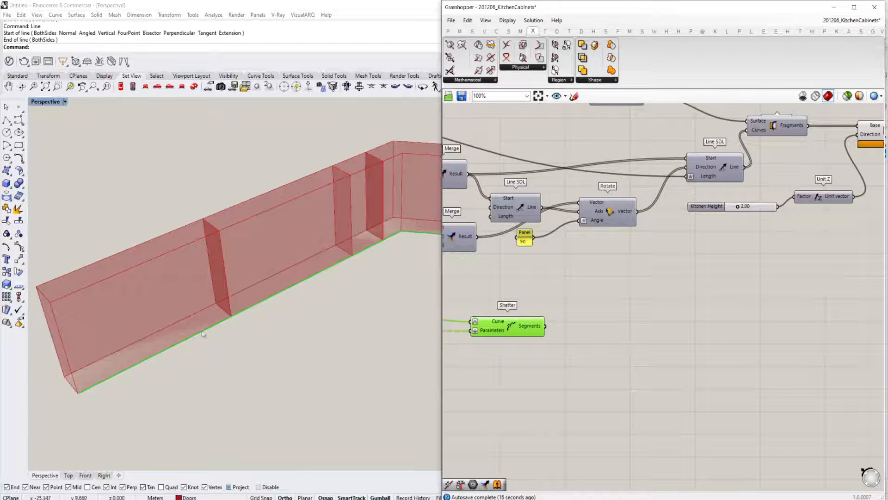
scroll(257, 308, "up", 5)
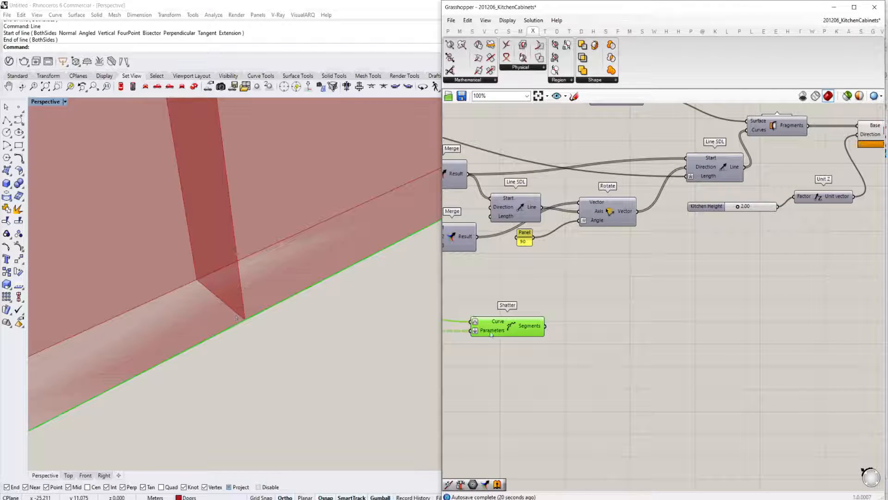
Bake the Shatter segments, select the curves meeting at the cabinet divider to check the split, and undo the bake.
right_click(515, 325)
left_click(546, 364)
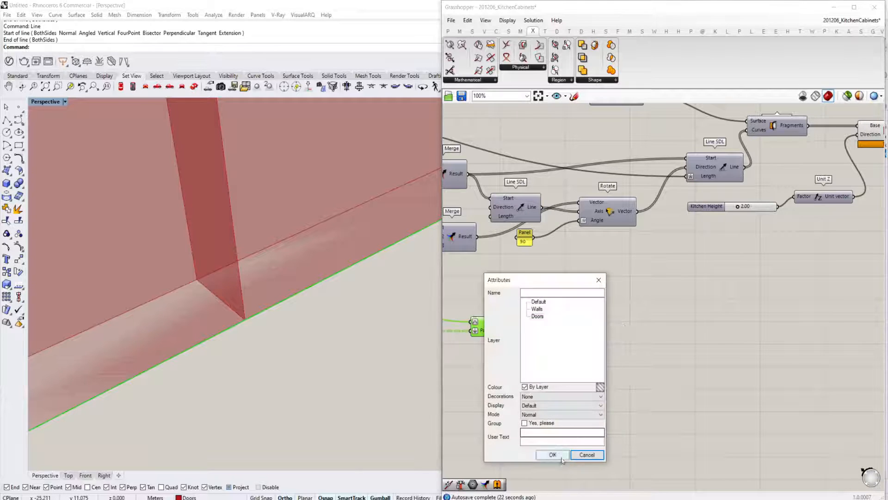
left_click(193, 350)
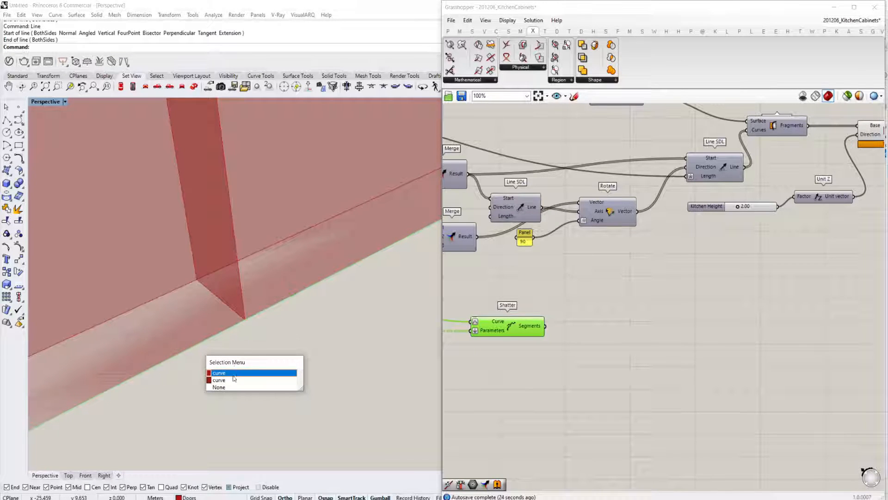
left_click(234, 380)
left_click(249, 318)
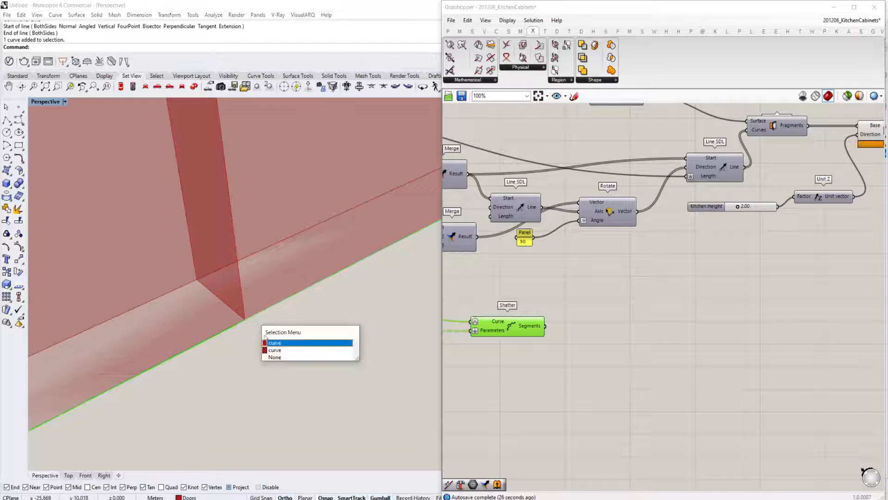
left_click(276, 345)
key("ctrl+z")
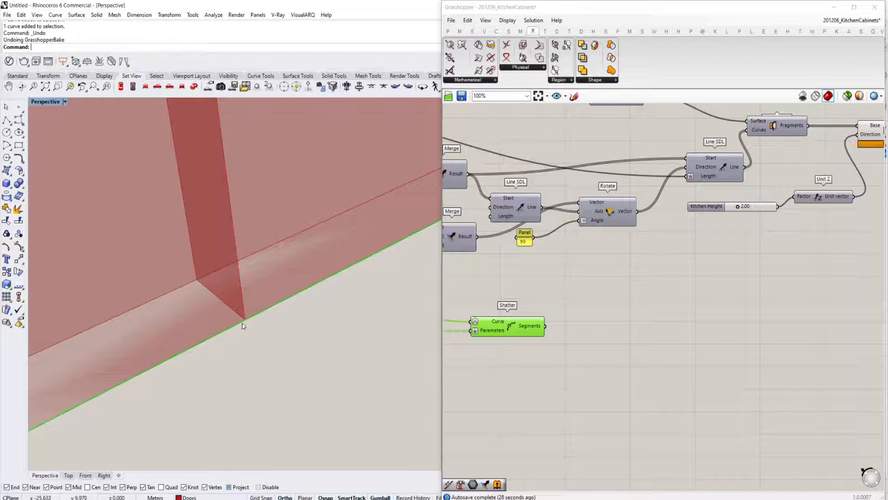
Add an Extend Curve component beside Shatter and connect Shatter's Segments output to its Curve input.
double_click(557, 354)
type("exte")
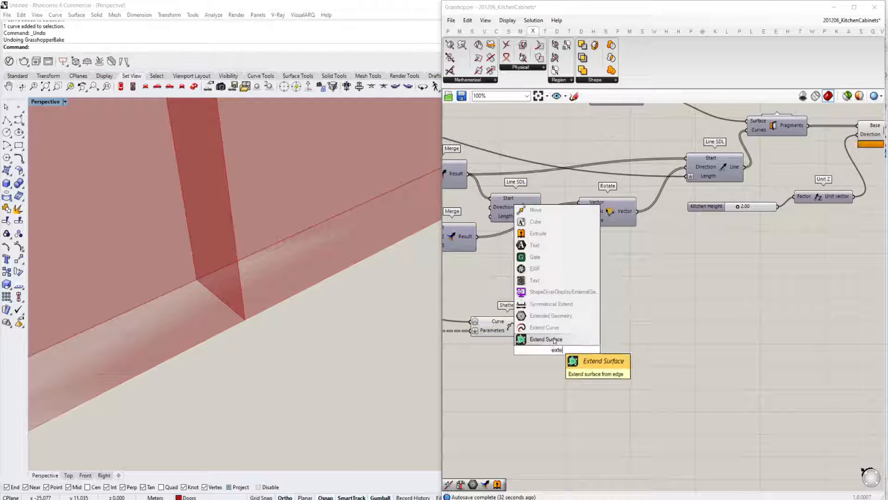
left_click(544, 327)
left_click_drag(534, 326, 612, 337)
Add a number slider ranging from -1 to 1 and connect it to Extend Curve's Start and End inputs.
double_click(525, 376)
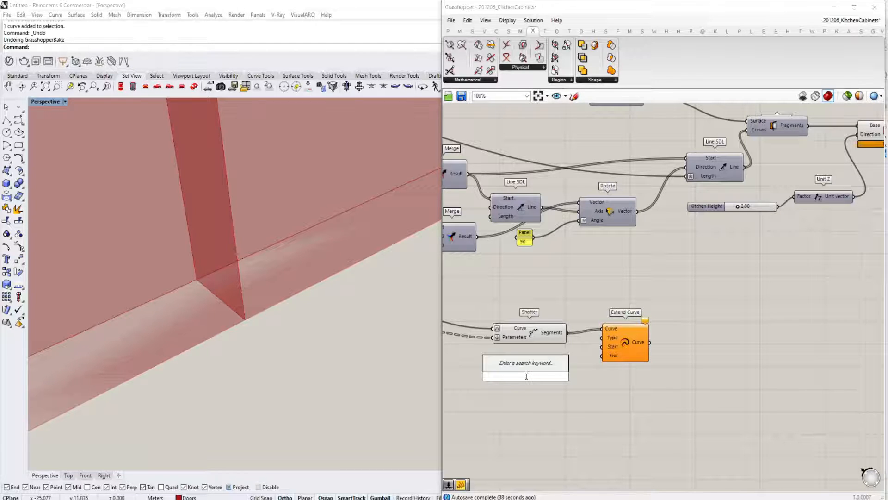
type("-1<1")
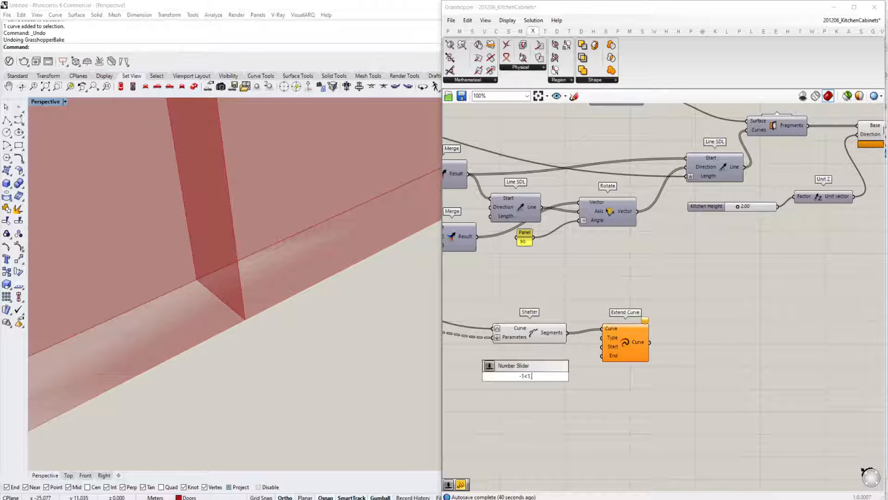
key("Return")
scroll(530, 374, "up", 3)
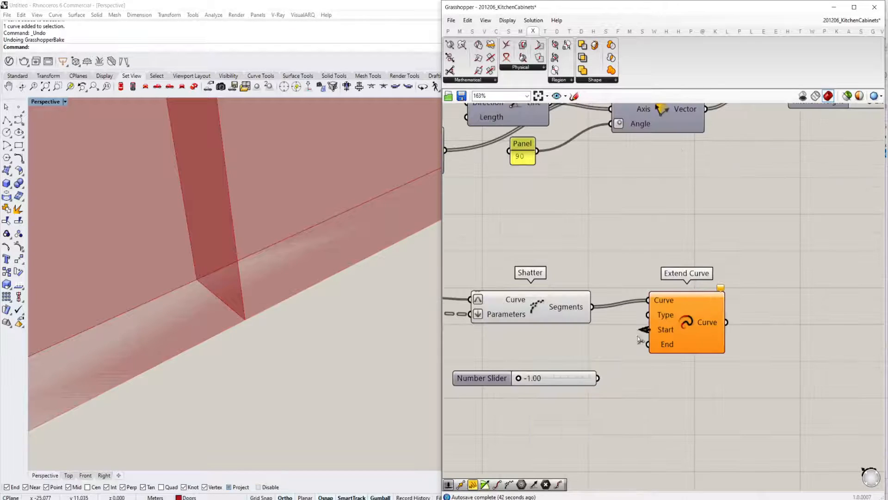
left_click_drag(640, 339, 597, 378)
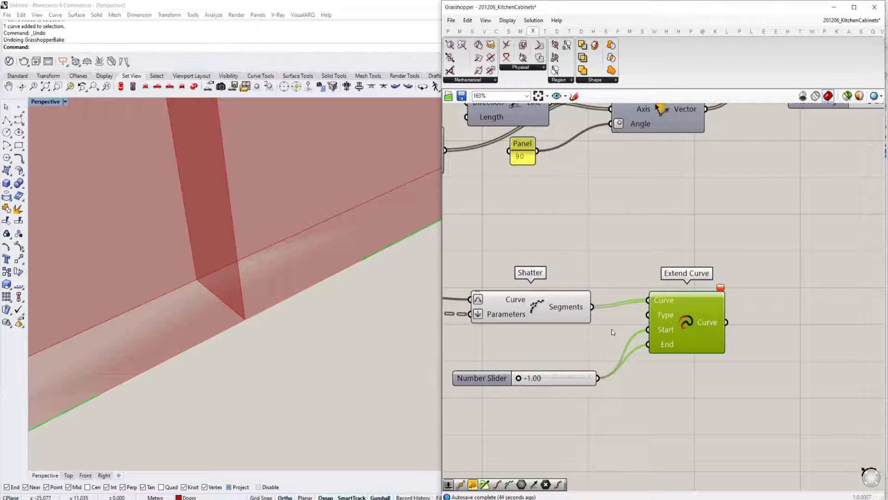
right_click_drag(613, 332, 644, 329)
Set the slider feeding Extend Curve's Start and End to -0.13 to shorten every front segment at both ends.
mouse_move(756, 288)
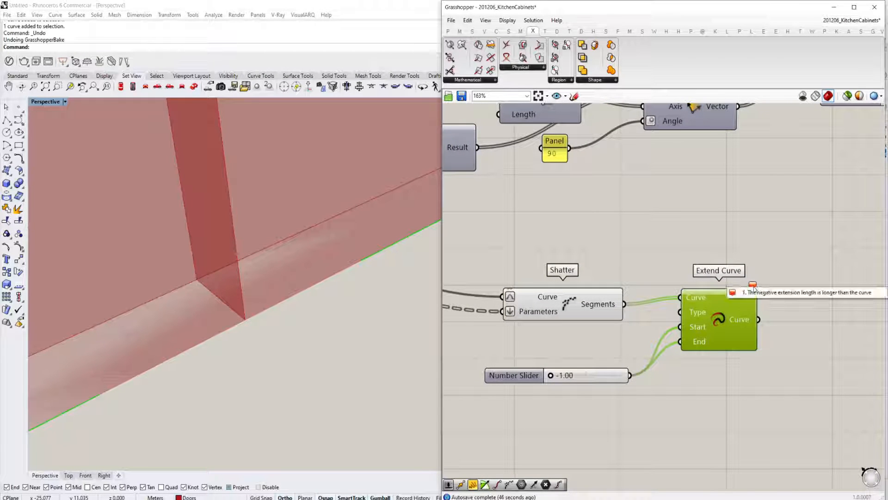
left_click_drag(564, 377, 582, 377)
right_click_drag(253, 299, 235, 322)
left_click_drag(584, 378, 583, 377)
left_click(588, 304)
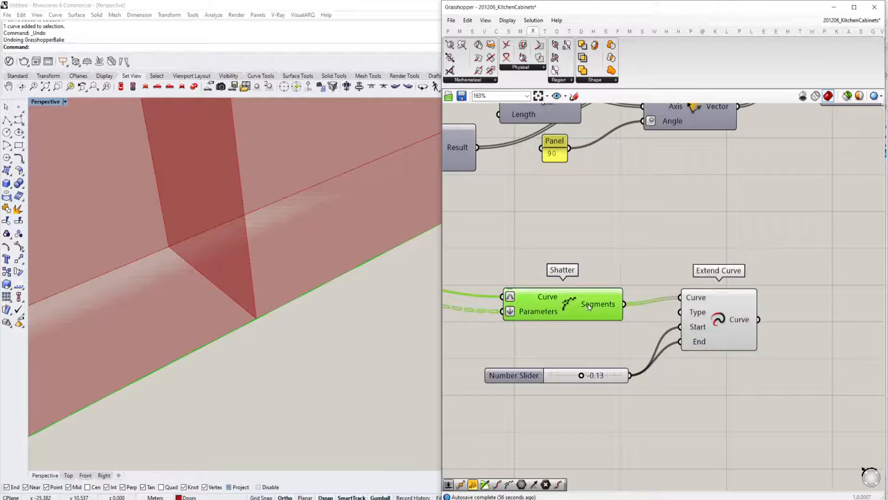
left_click(699, 319)
right_click_drag(250, 286, 286, 276)
scroll(284, 276, "down", 3)
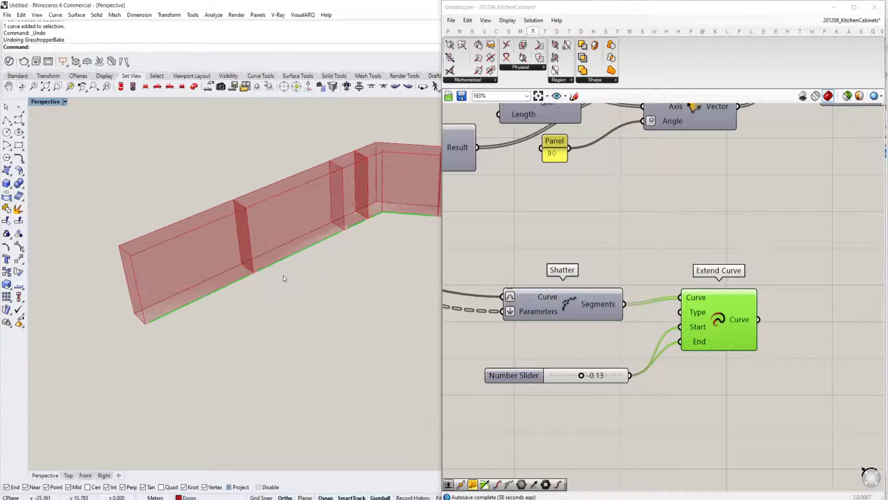
scroll(274, 277, "up", 8)
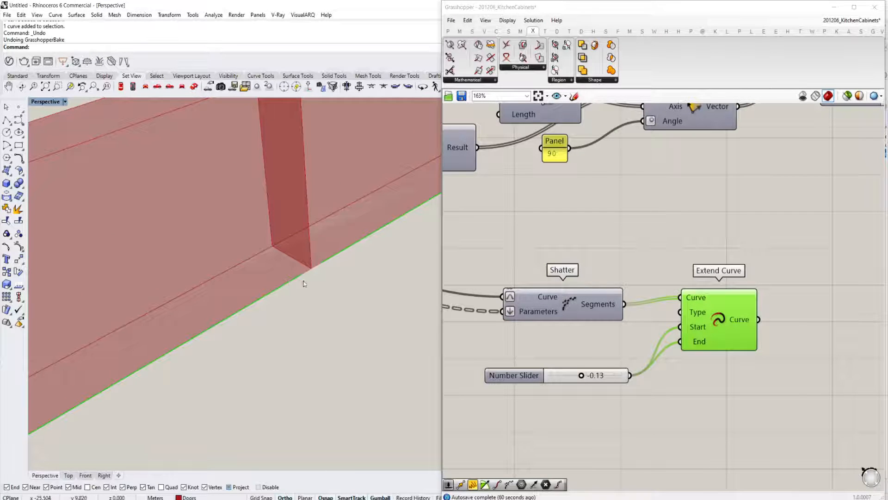
scroll(296, 280, "down", 3)
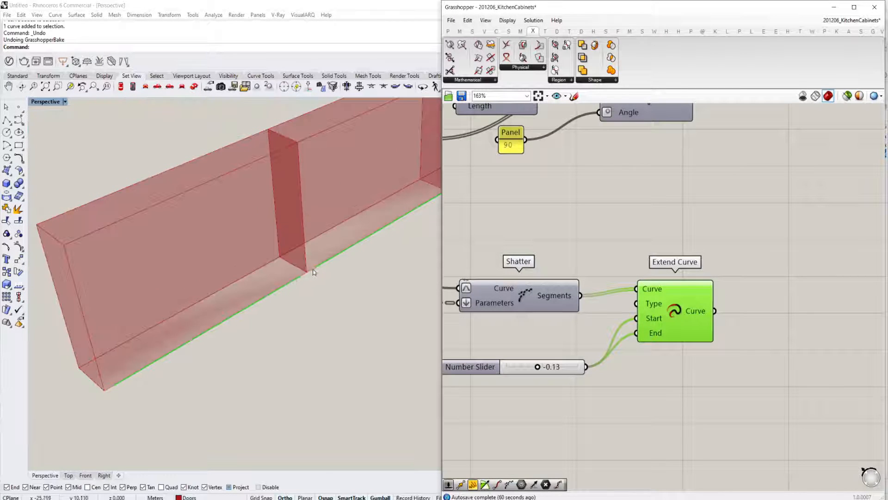
Add an Offset Curve component and connect Extend Curve's output to its Curve input.
double_click(682, 333)
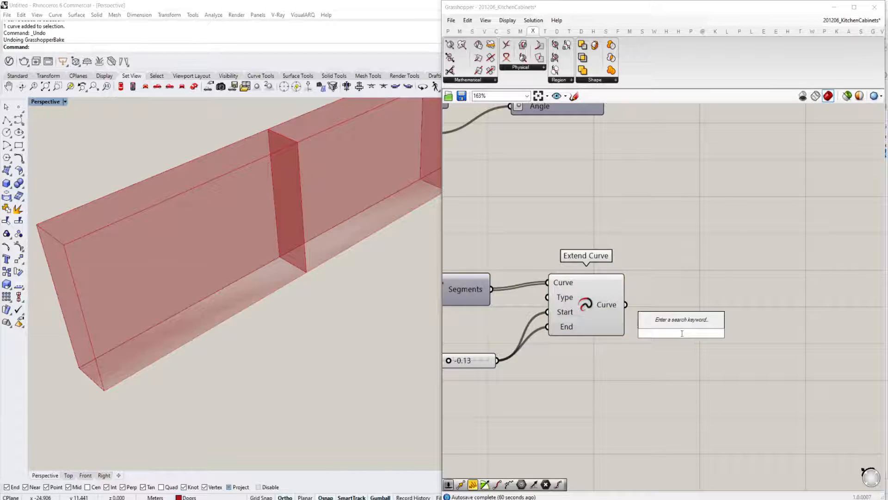
type("off")
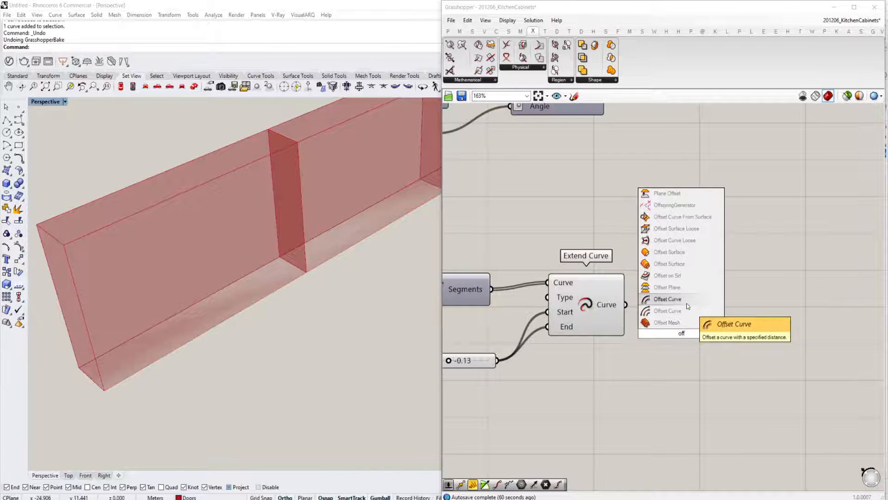
left_click(667, 299)
left_click_drag(625, 304, 710, 326)
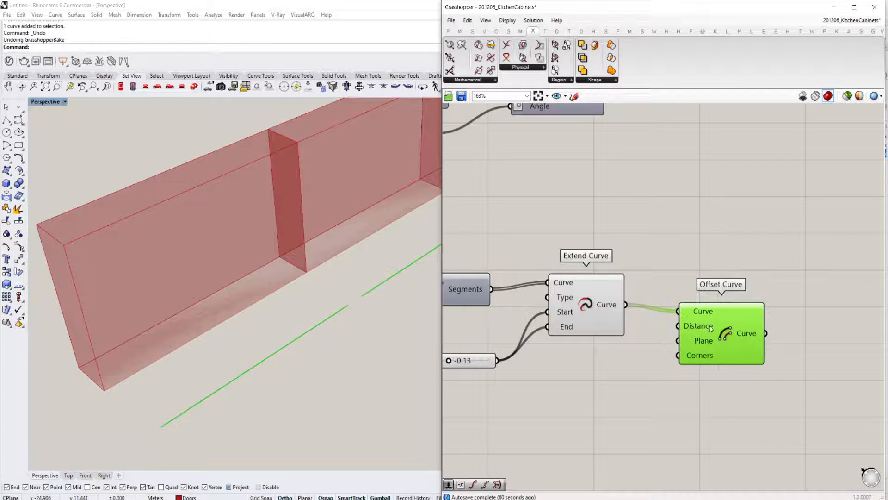
Add a number slider below Offset Curve, connect it to the Distance input and set it to 0.20.
right_click_drag(613, 405, 612, 387)
double_click(597, 393)
type("1")
key("Return")
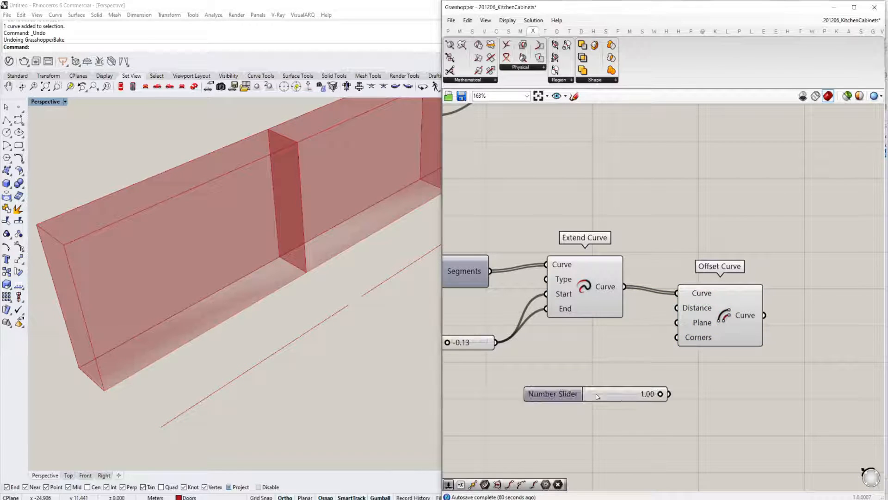
left_click_drag(677, 308, 604, 394)
Add an End Points component fed by Offset Curve's output and a second one above it fed by Extend Curve's output.
right_click_drag(851, 318, 755, 323)
double_click(809, 315)
type("end")
key("Return")
left_click_drag(755, 323, 745, 328)
left_click_drag(669, 321, 711, 327)
left_click_drag(711, 327, 530, 292)
right_click_drag(761, 261, 660, 268)
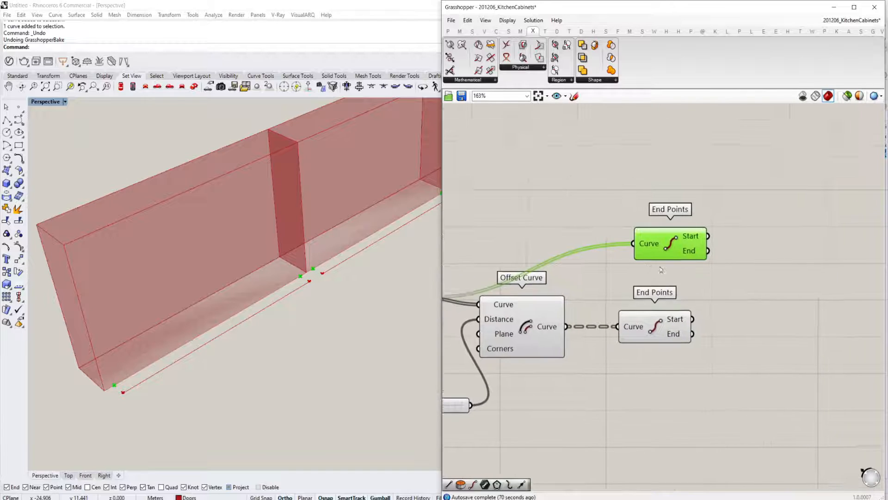
Add a two-point Line component and connect the End outputs of the upper and lower End Points to its start and end inputs.
right_click_drag(829, 319, 779, 320)
double_click(777, 317)
type("line")
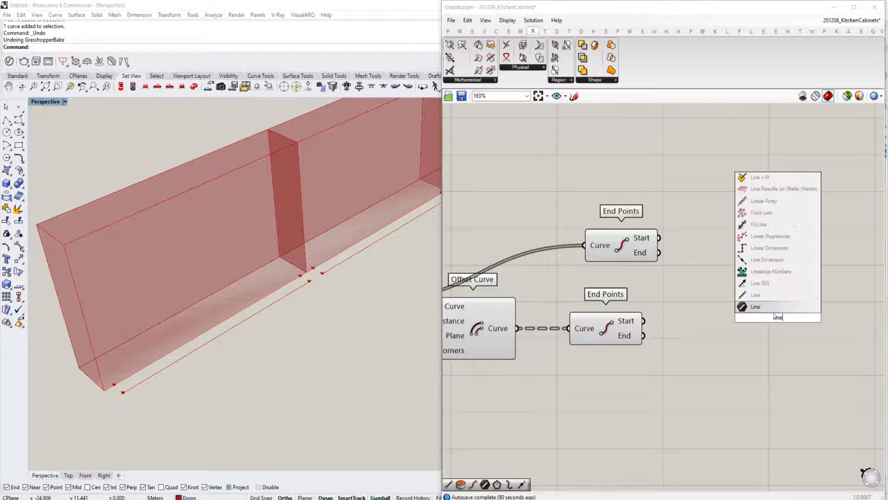
key("Return")
left_click(761, 319)
left_click_drag(660, 253, 643, 336)
right_click_drag(345, 321, 309, 281)
scroll(296, 315, "down", 6)
Add a Trim Tree component below the lower End Points and connect Offset Curve's output to its Tree input.
right_click_drag(680, 326, 812, 300)
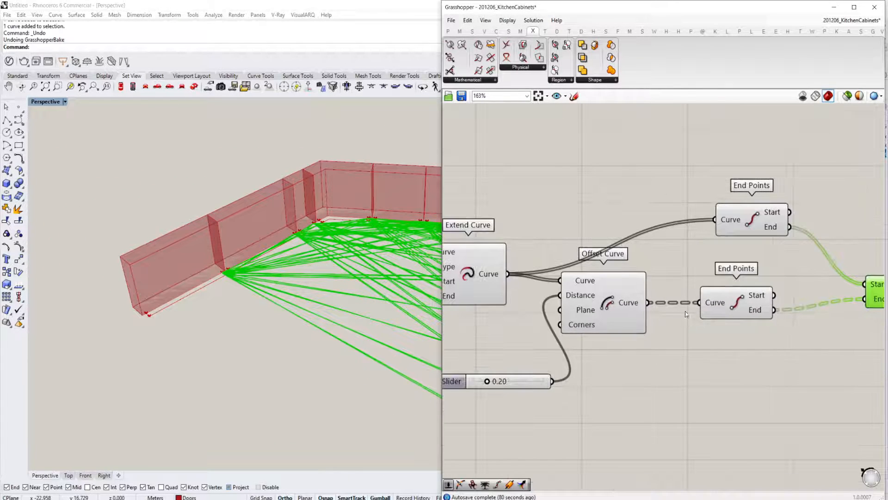
mouse_move(632, 306)
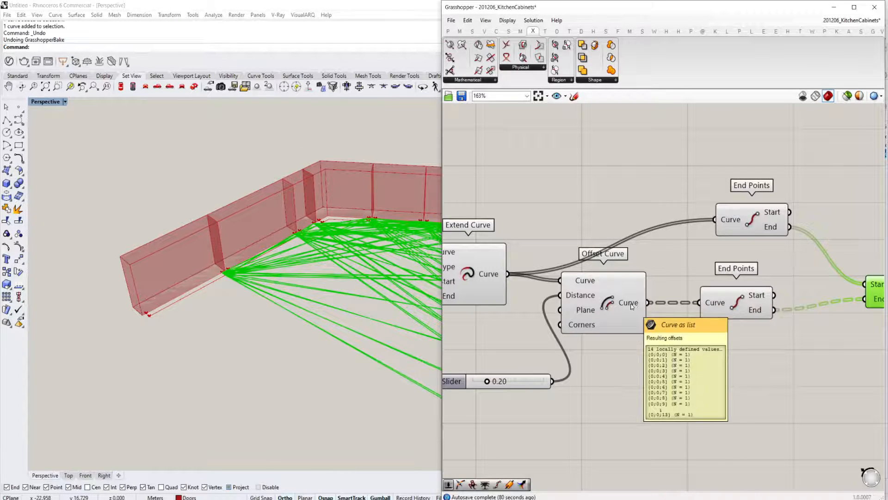
right_click_drag(631, 303, 677, 300)
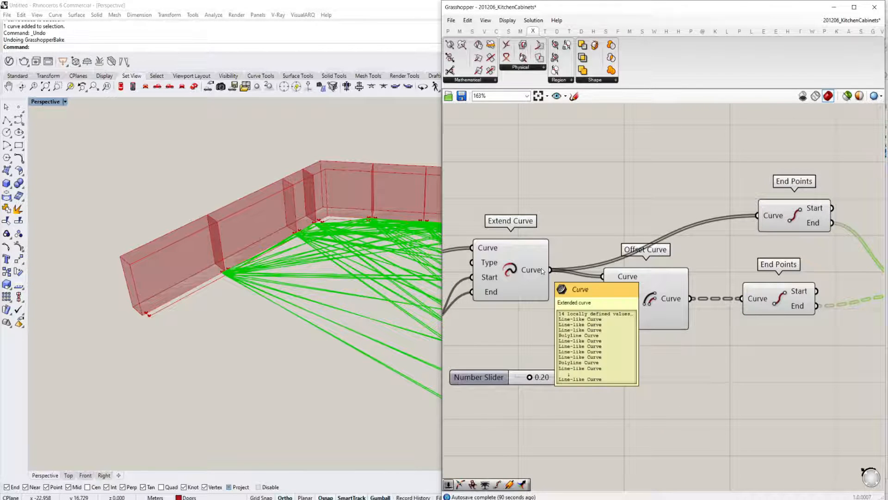
mouse_move(681, 298)
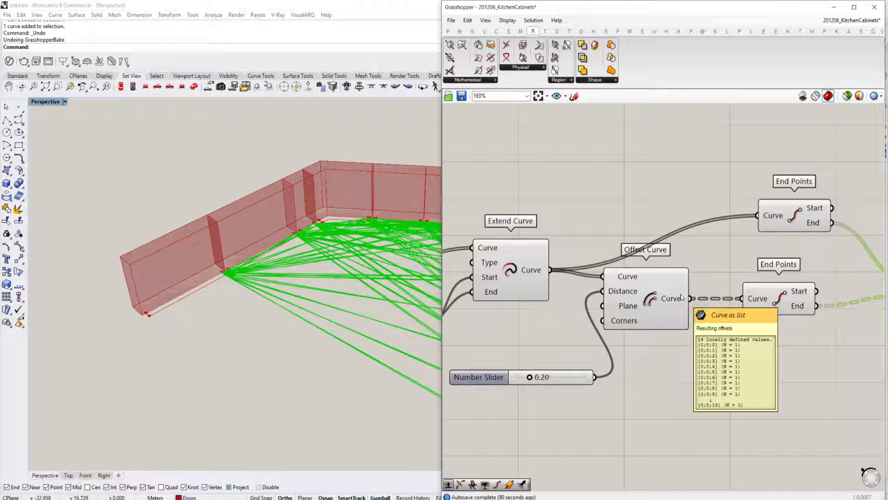
right_click_drag(731, 390, 674, 390)
double_click(675, 389)
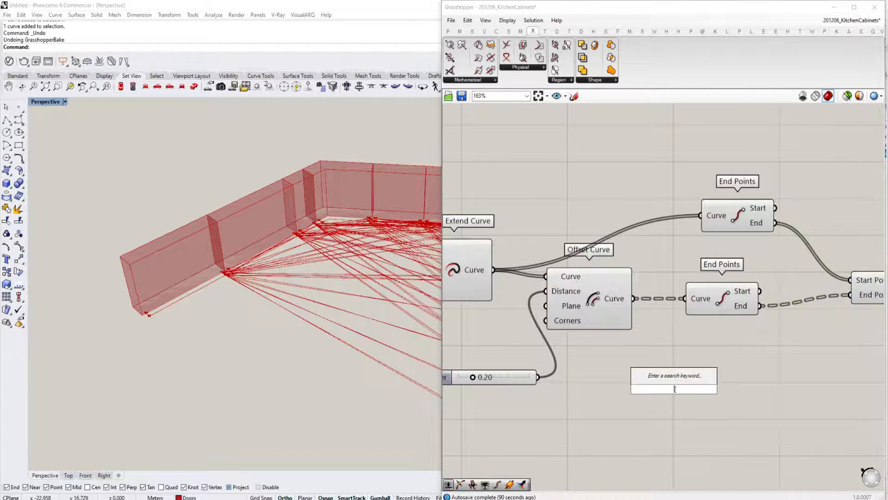
type("trim")
key("Escape")
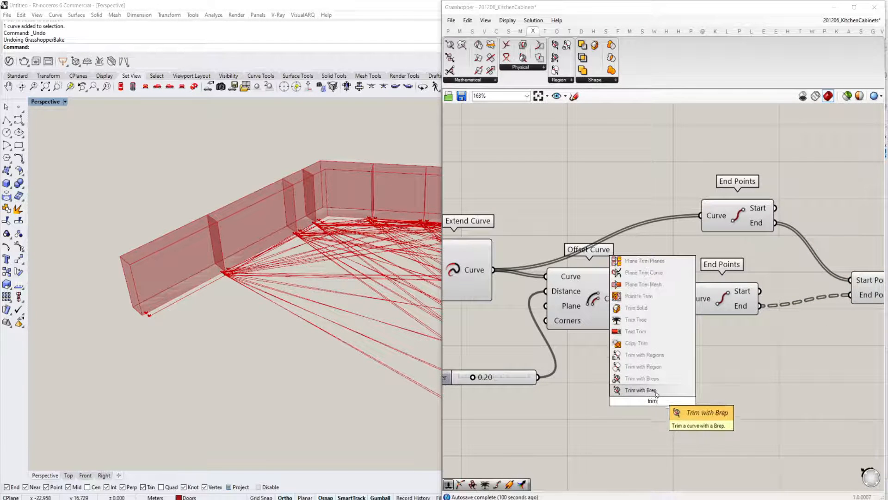
left_click(636, 320)
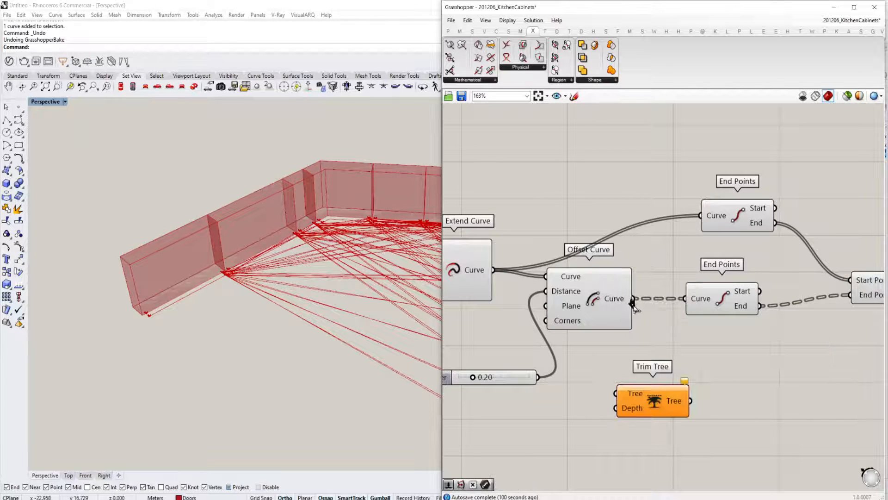
left_click_drag(633, 300, 616, 393)
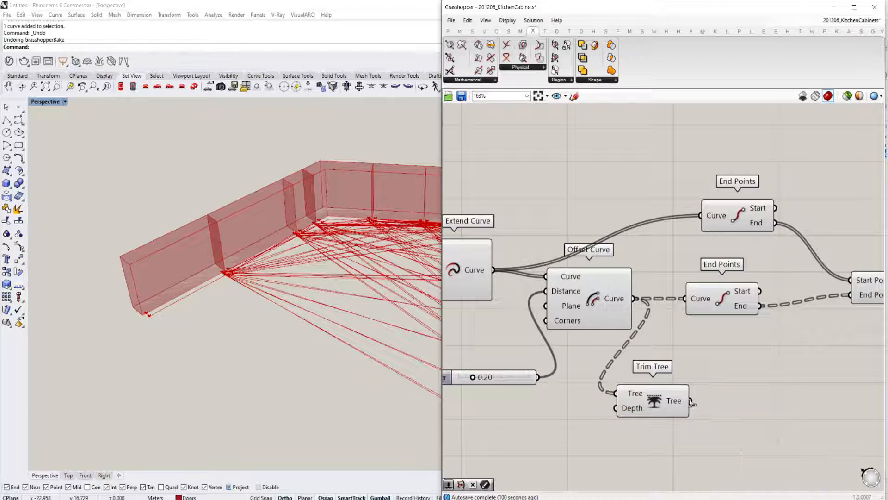
left_click(652, 408)
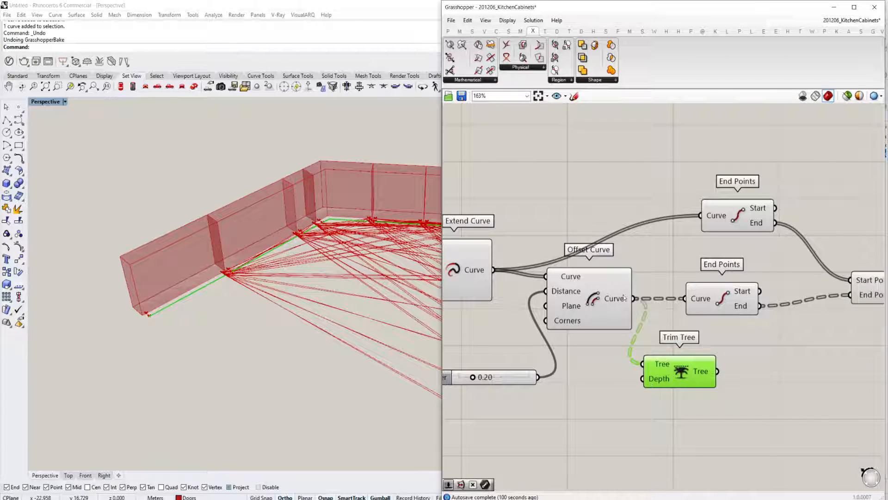
mouse_move(624, 298)
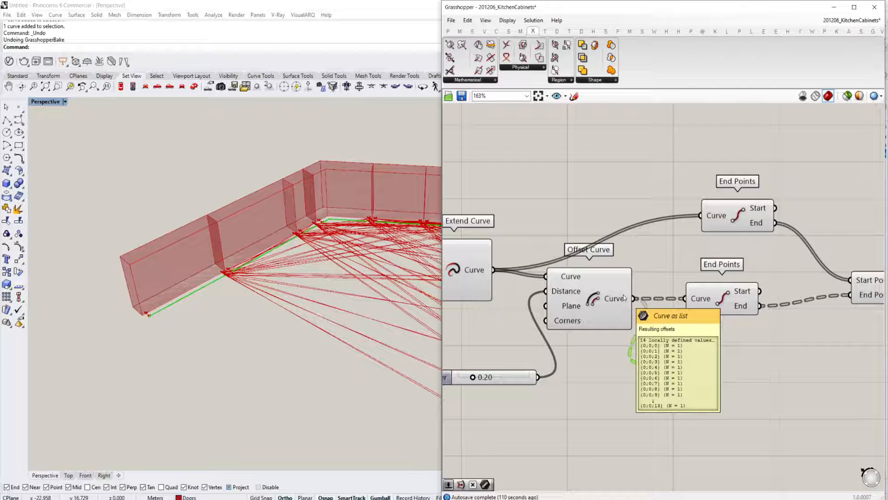
Feed Trim Tree's output into the lower End Points' Curve input and arrange Trim Tree and both End Points in order before the Line component.
left_click_drag(718, 371, 685, 299)
right_click_drag(723, 363, 629, 364)
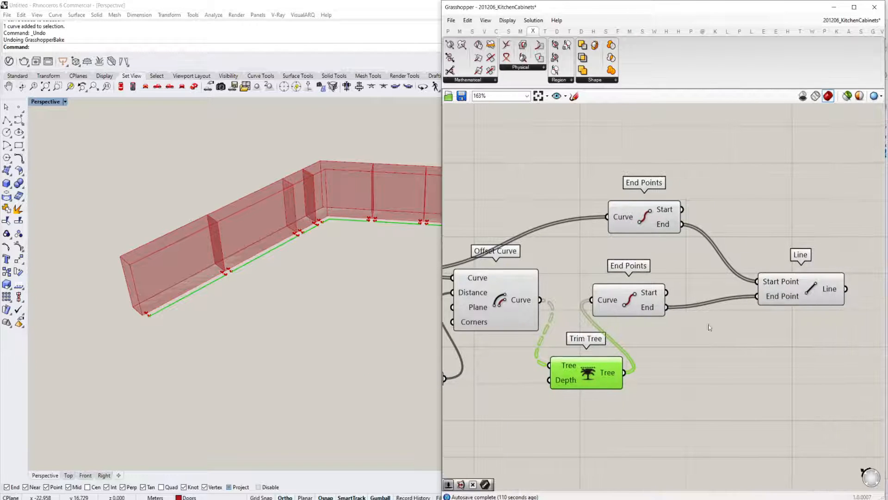
left_click_drag(629, 301, 668, 301)
left_click_drag(587, 372, 589, 306)
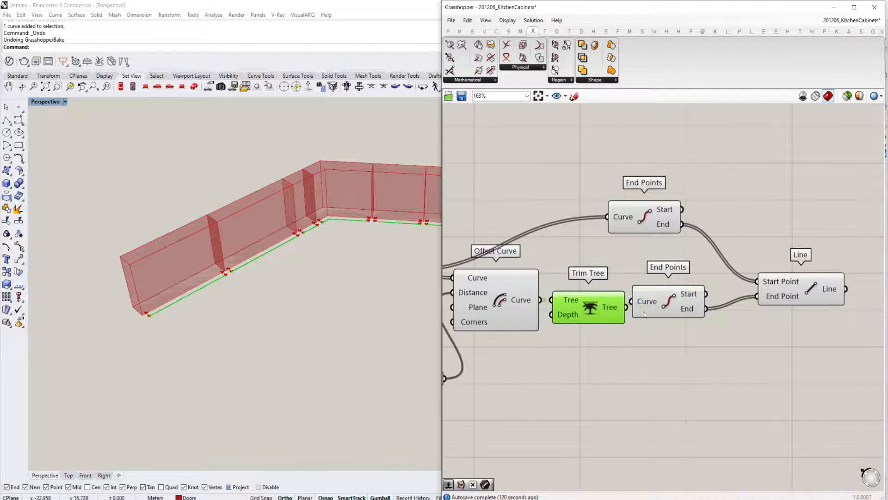
left_click_drag(651, 285, 677, 292)
left_click_drag(637, 214, 661, 242)
right_click_drag(258, 270, 351, 305)
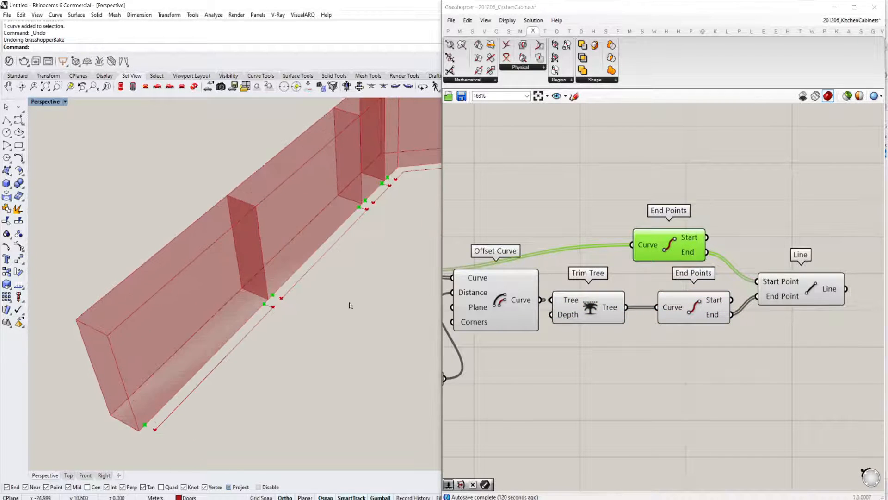
left_click(769, 282)
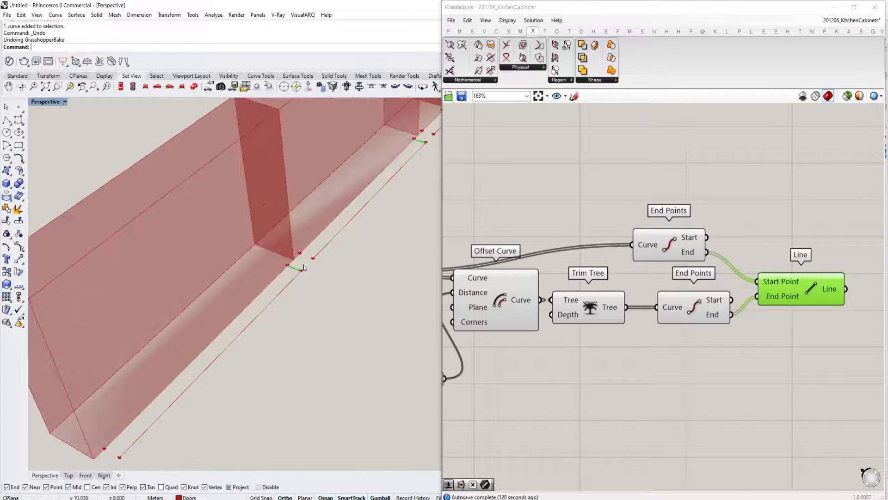
right_click_drag(847, 296, 707, 286)
right_click_drag(800, 286, 708, 286)
double_click(708, 286)
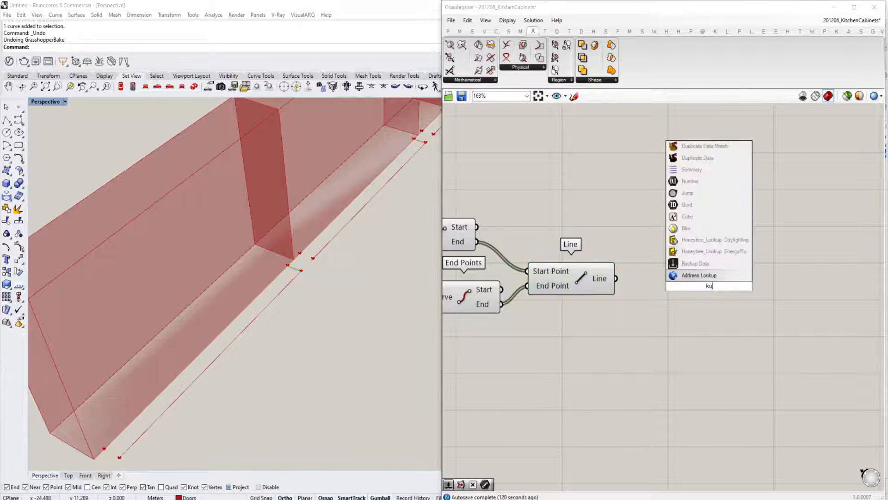
key("Escape")
double_click(691, 296)
type("line")
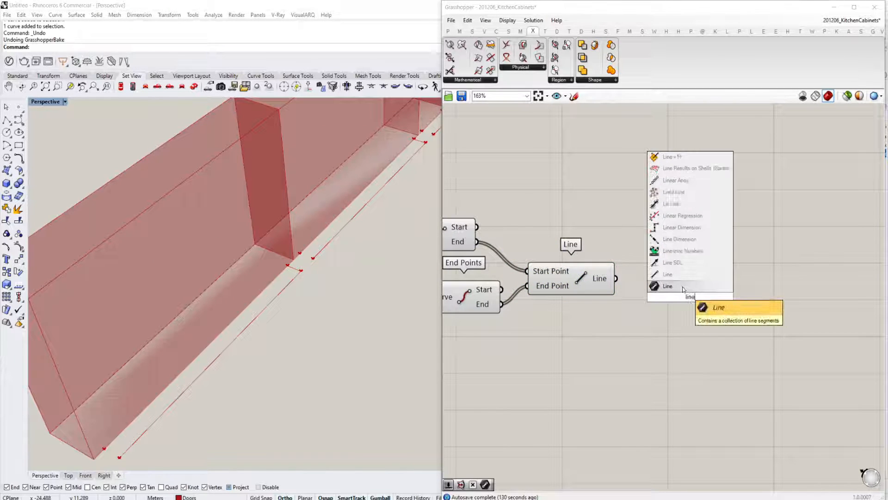
left_click(680, 285)
Duplicate the Line component above the original, connect it to both End Points' Start outputs, and delete the unused Line parameter.
left_click(584, 277)
key("ctrl+c")
key("ctrl+v")
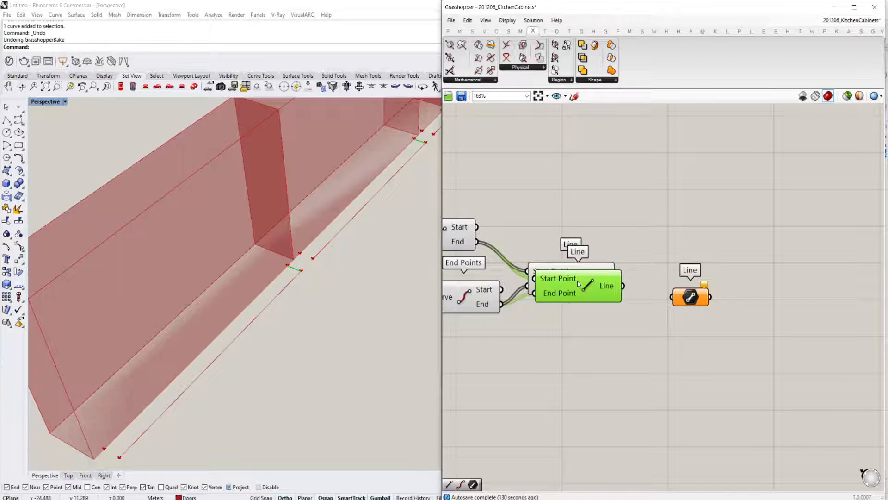
left_click_drag(577, 281, 613, 227)
left_click_drag(557, 227, 570, 224)
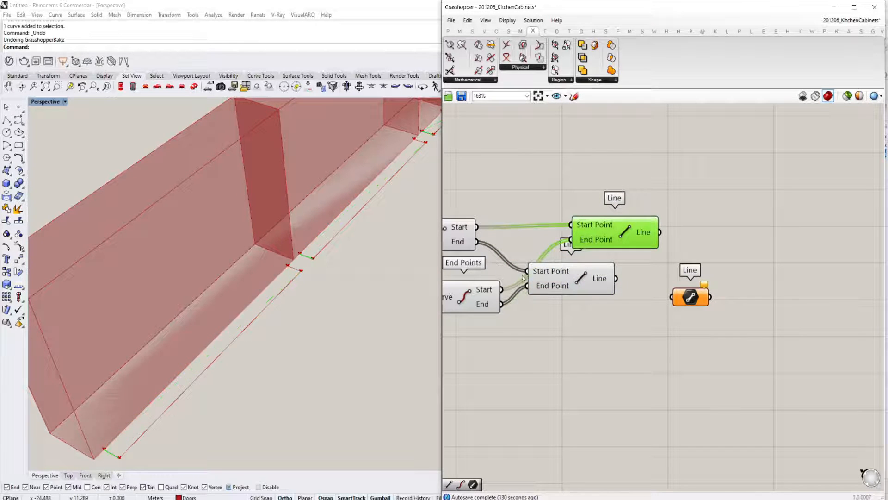
right_click_drag(675, 314, 636, 318)
left_click(644, 308)
key("Delete")
Add a Merge component and connect Extend Curve to D1, Trim Tree to D2, the upper Line to D3 and the lower Line to D4.
scroll(644, 309, "down", 4)
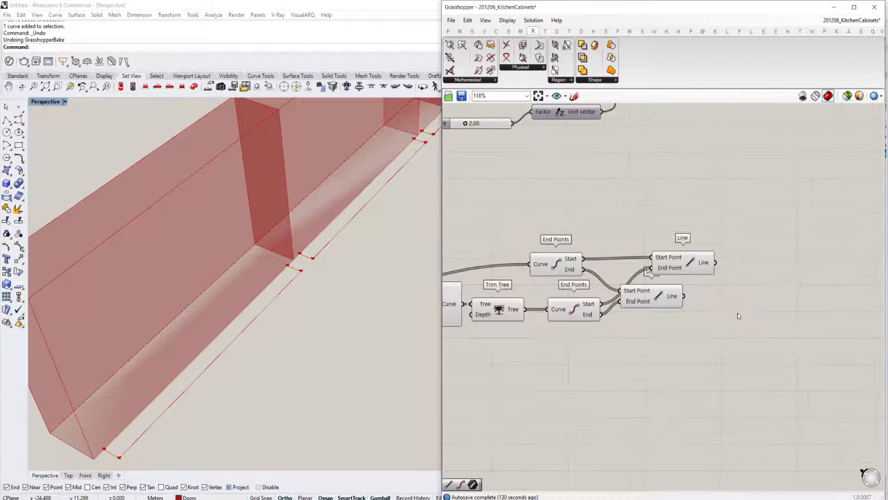
double_click(746, 304)
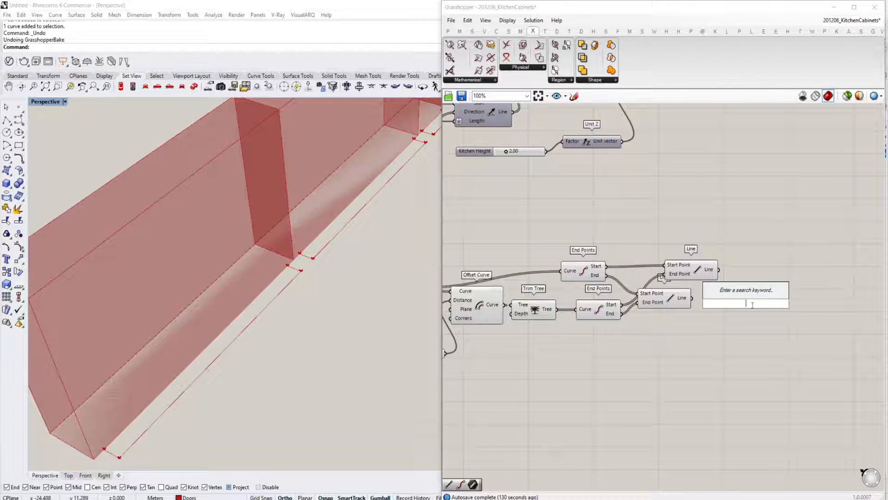
type("merg")
key("Return")
left_click_drag(758, 301, 806, 286)
scroll(712, 277, "down", 1)
right_click_drag(712, 277, 771, 275)
left_click_drag(520, 286, 639, 304)
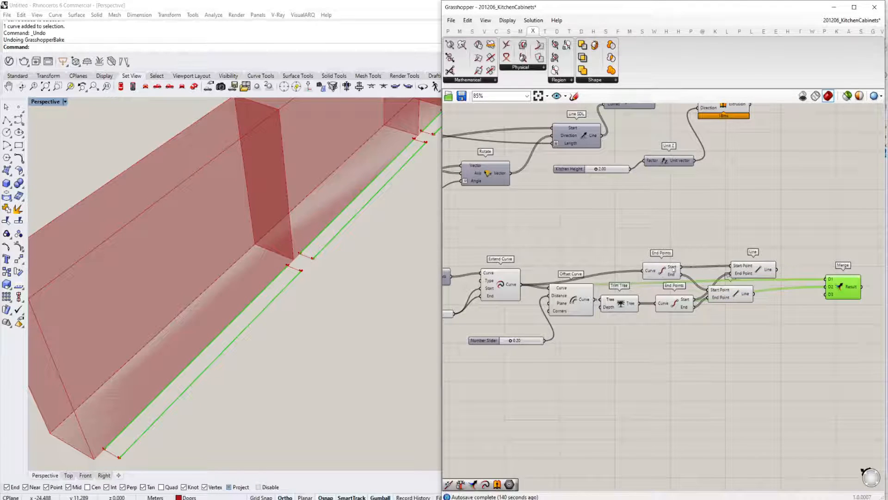
left_click_drag(827, 295, 828, 296)
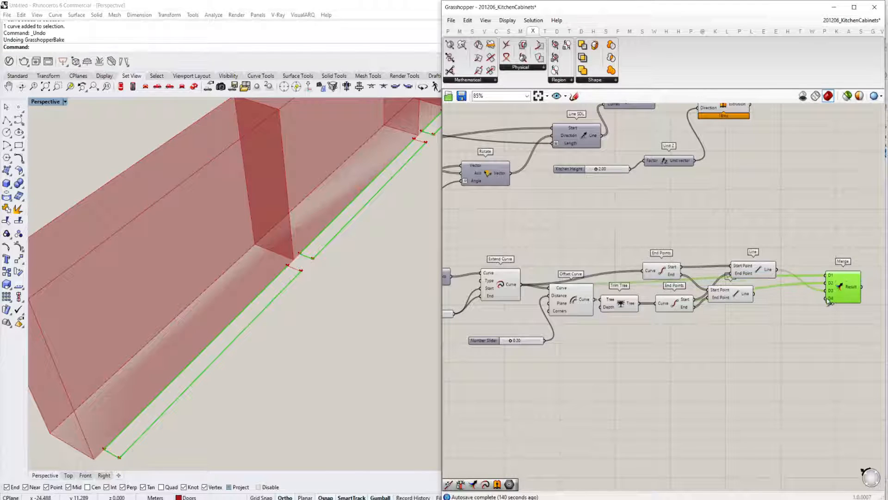
left_click_drag(749, 294, 749, 294)
scroll(742, 279, "up", 3)
Add a Join Curves component after Merge, feed it Merge's Result and check the joined outlines in the Rhino viewport.
mouse_move(700, 287)
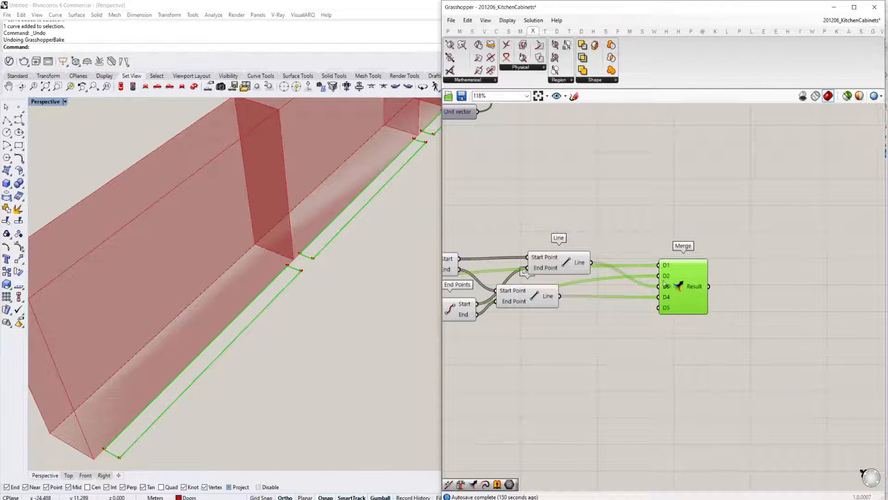
double_click(778, 311)
type("join")
key("Return")
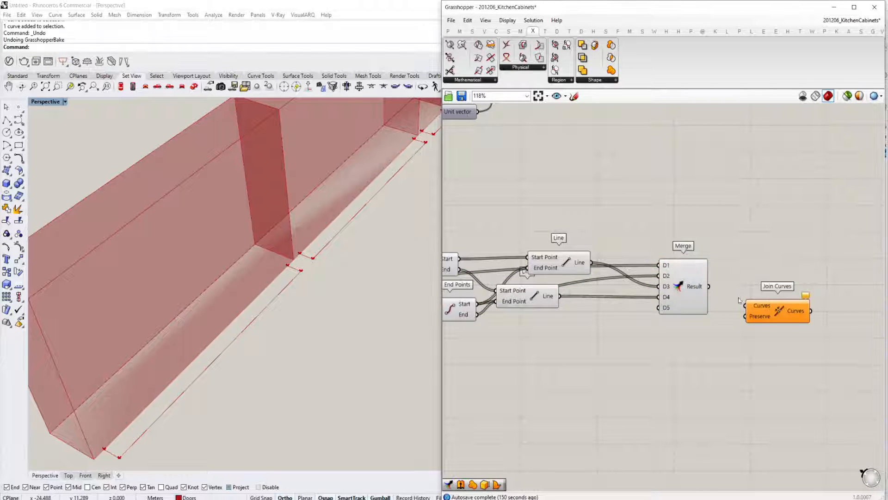
left_click_drag(733, 302, 799, 292)
scroll(359, 304, "down", 5)
scroll(365, 259, "up", 5)
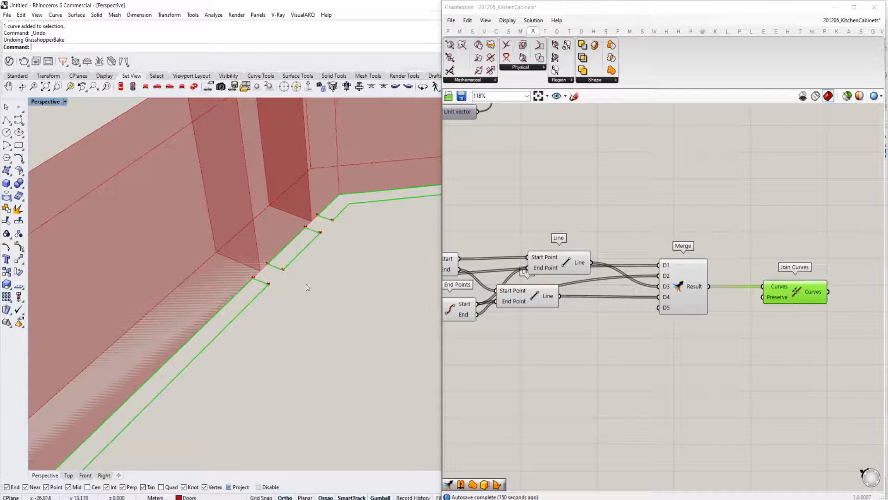
scroll(306, 287, "down", 4)
scroll(324, 277, "up", 4)
Set Offset Curve's Distance slider to 0.09 and rename it "cabinet draws".
scroll(710, 285, "down", 3)
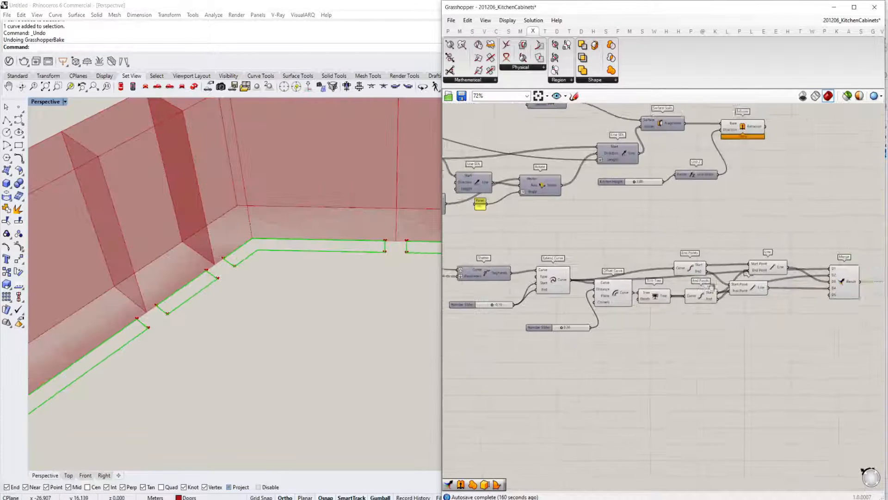
scroll(602, 306, "up", 6)
left_click_drag(624, 319, 632, 320)
scroll(648, 333, "up", 2)
left_click_drag(666, 360, 648, 360)
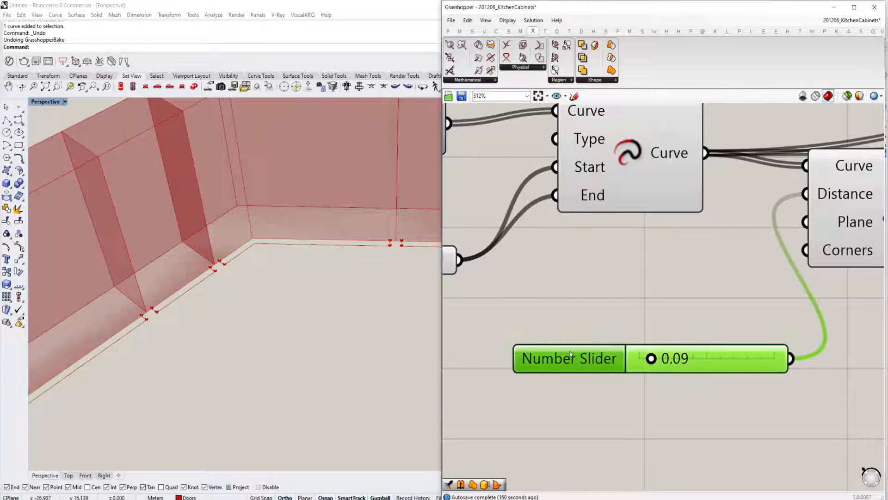
double_click(569, 358)
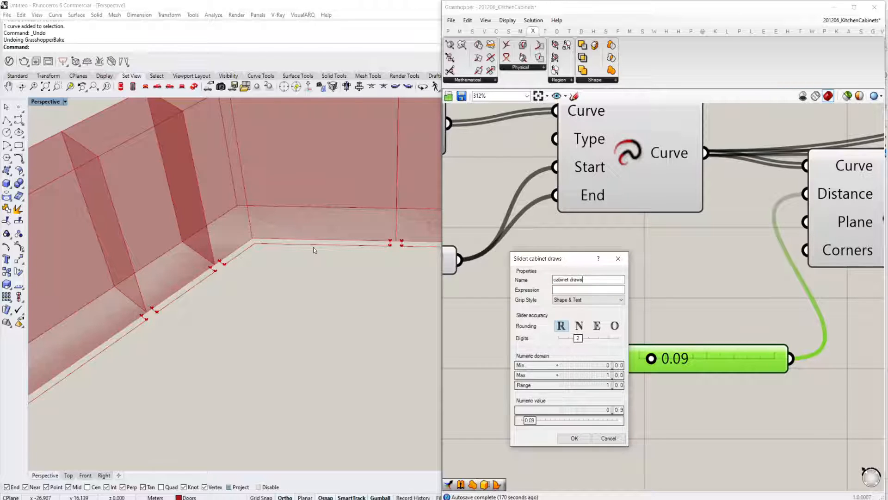
left_click(573, 438)
Turn off the preview of all components from Extend Curve through Merge and inspect the Join Curves outlines in the Rhino viewport.
scroll(716, 240, "down", 8)
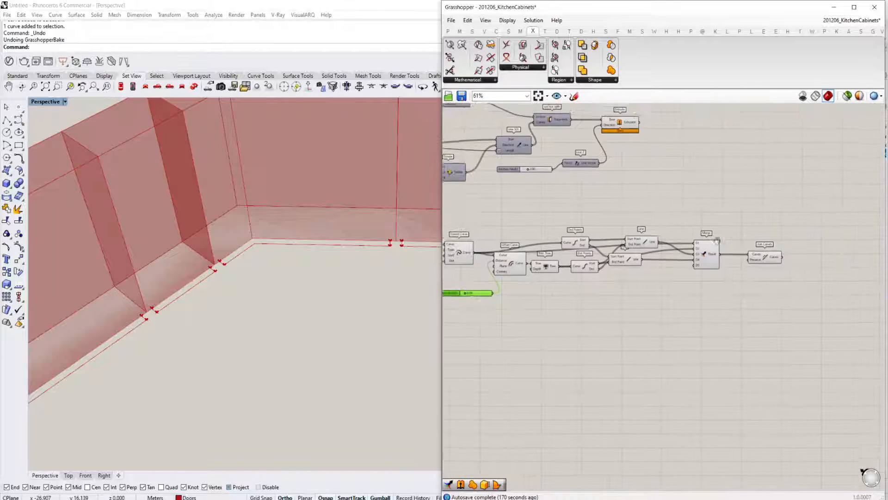
left_click_drag(761, 212, 463, 280)
right_click_drag(708, 241, 662, 251)
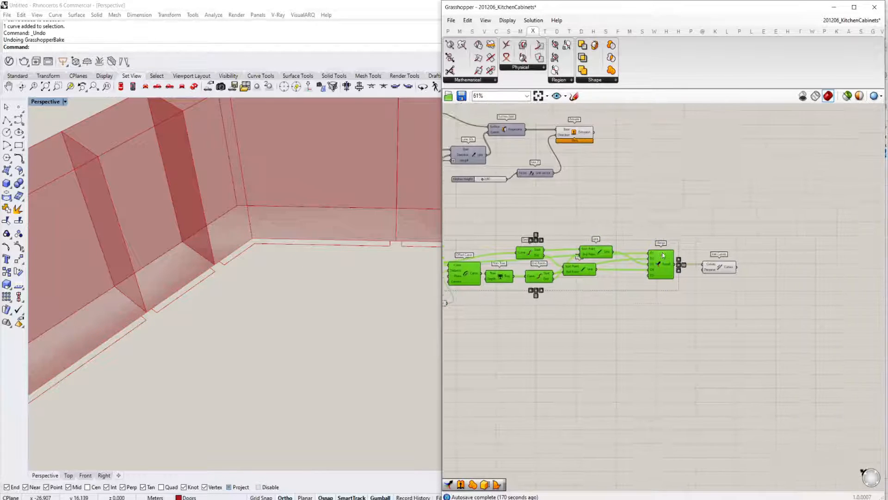
scroll(713, 255, "up", 2)
left_click(740, 278)
mouse_move(331, 271)
right_mouse_down()
mouse_move(312, 232)
mouse_move(335, 279)
right_mouse_up()
scroll(324, 282, "up", 3)
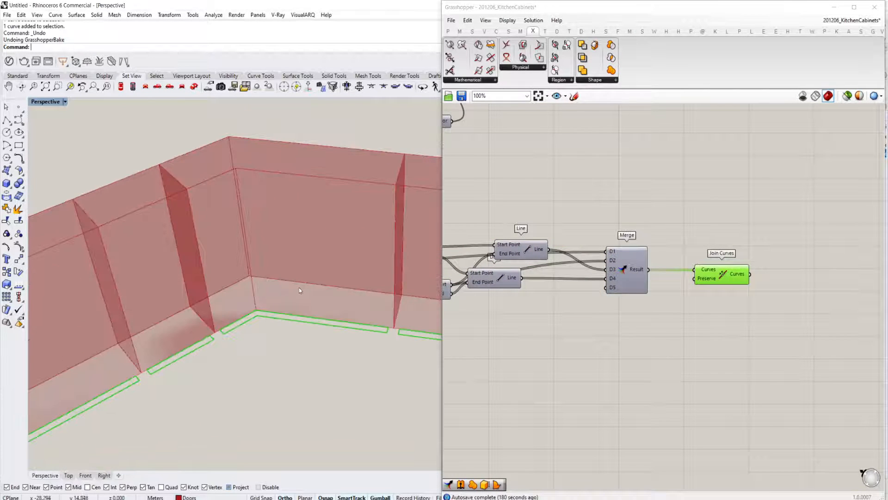
scroll(254, 281, "down", 2)
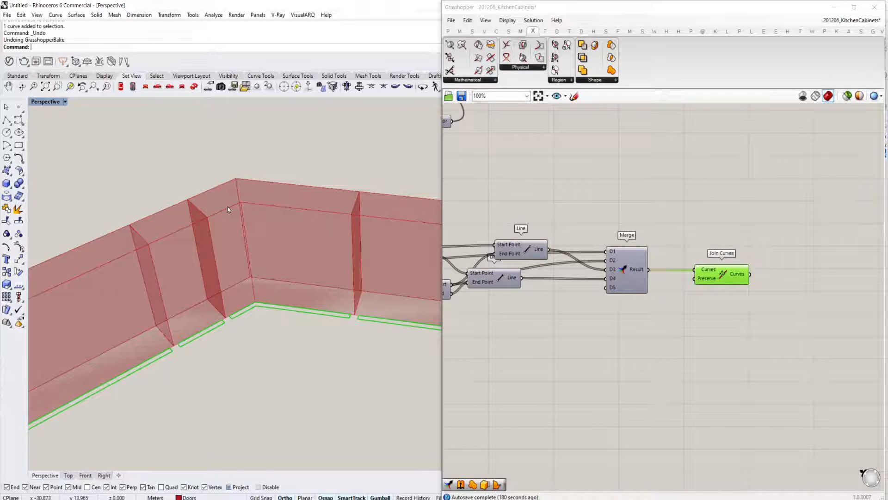
scroll(253, 314, "up", 2)
Add an Extrude component after Join Curves and connect the joined curves to its Base input.
right_click_drag(819, 300, 723, 297)
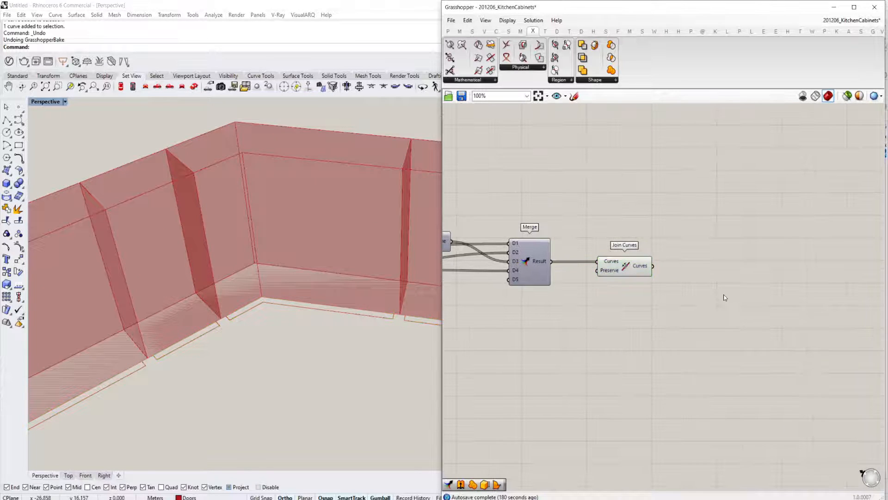
double_click(724, 294)
type("extrude")
key("Return")
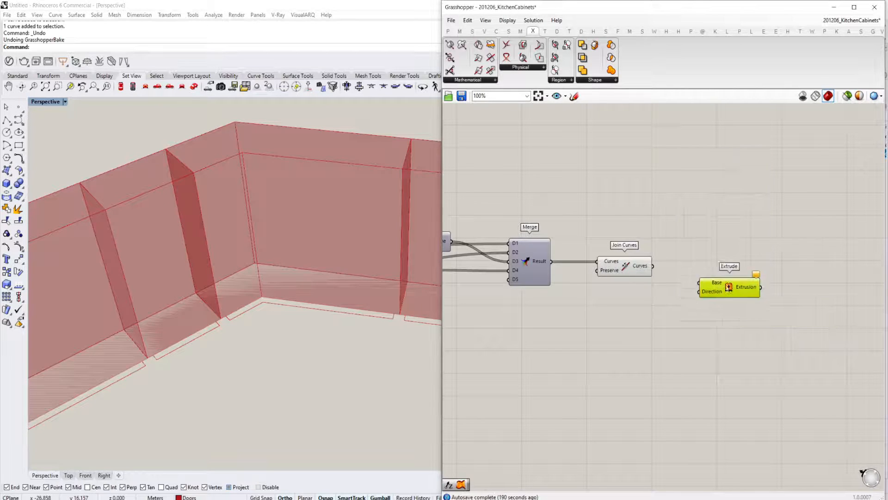
left_click_drag(645, 266, 667, 276)
left_click_drag(674, 277, 706, 278)
left_click_drag(732, 283, 719, 296)
Add a Unit Z component below Join Curves and connect its Unit vector output to Extrude's Direction input.
left_click(636, 337)
double_click(636, 338)
type("unit z")
key("Return")
Add a number slider, connect it to the new Unit Z's Factor input, set it to 0.45 and check the extruded outlines.
scroll(666, 343, "up", 1)
right_click_drag(530, 357, 558, 358)
double_click(524, 357)
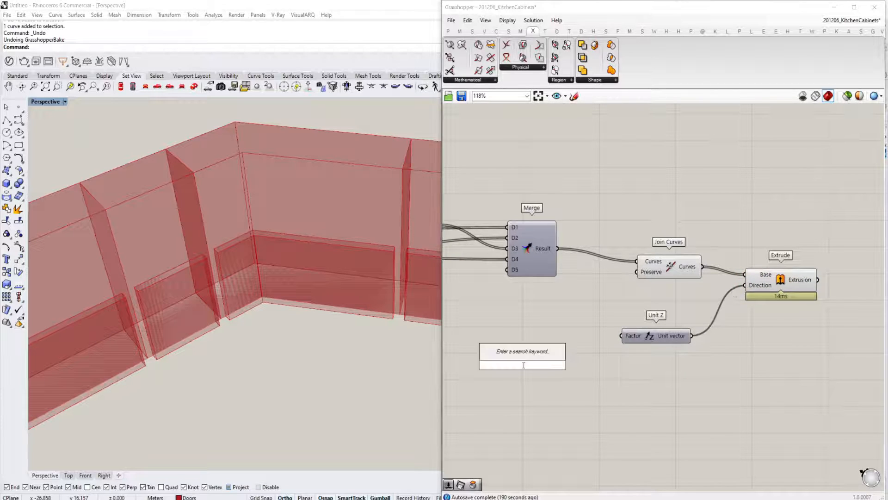
type("number slider")
key("Return")
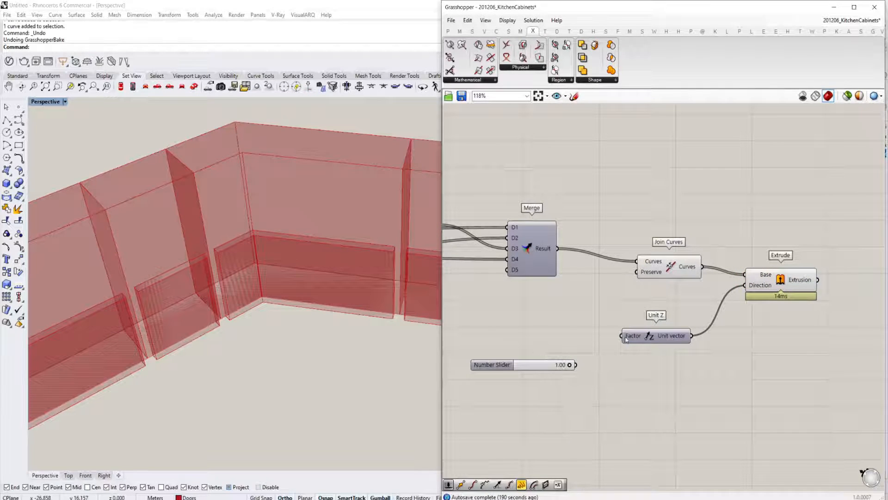
left_click_drag(626, 339, 539, 365)
right_click_drag(575, 322, 608, 308)
right_click_drag(231, 286, 277, 247)
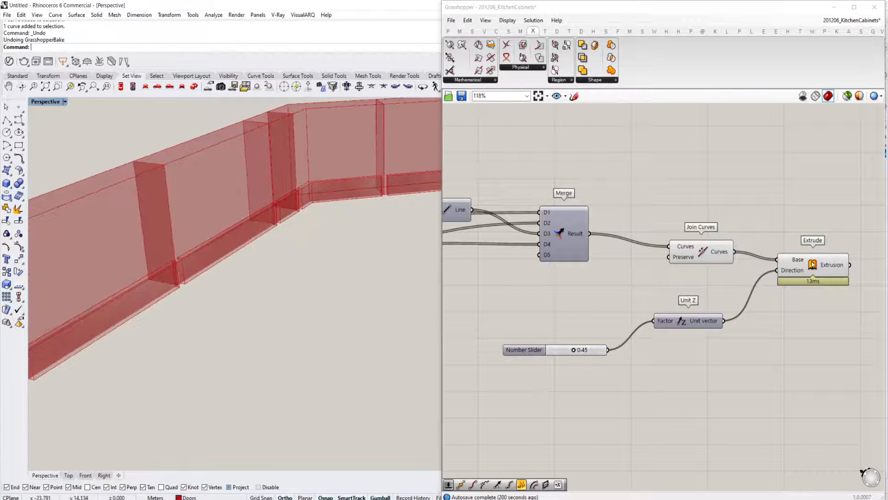
left_click(708, 253)
left_click_drag(788, 263, 786, 263)
right_click_drag(250, 253, 276, 271)
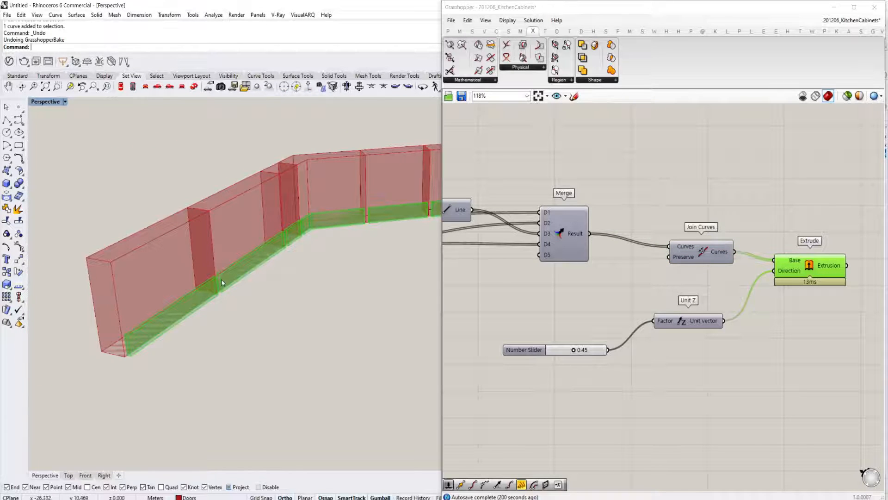
Set the Kitchen Height slider to 2.43.
scroll(606, 263, "down", 5)
right_click_drag(514, 214, 542, 262)
scroll(578, 234, "up", 3)
scroll(577, 251, "up", 3)
right_click_drag(463, 301, 547, 255)
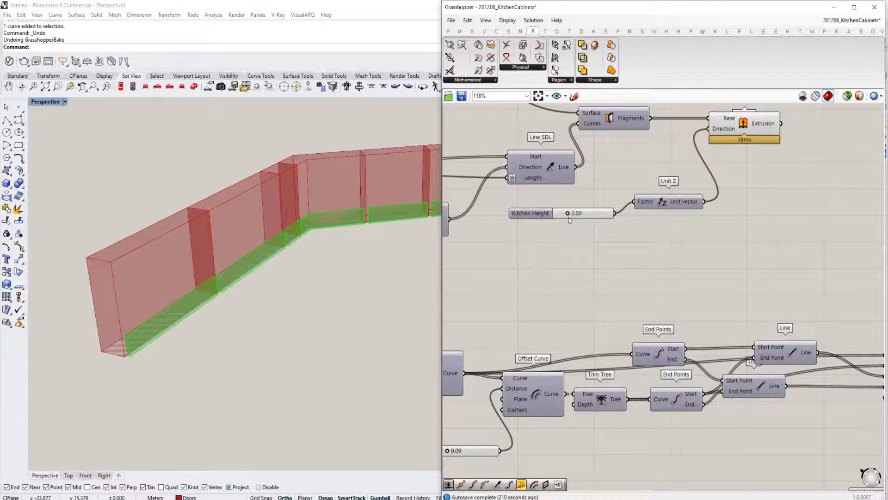
left_click_drag(568, 213, 570, 214)
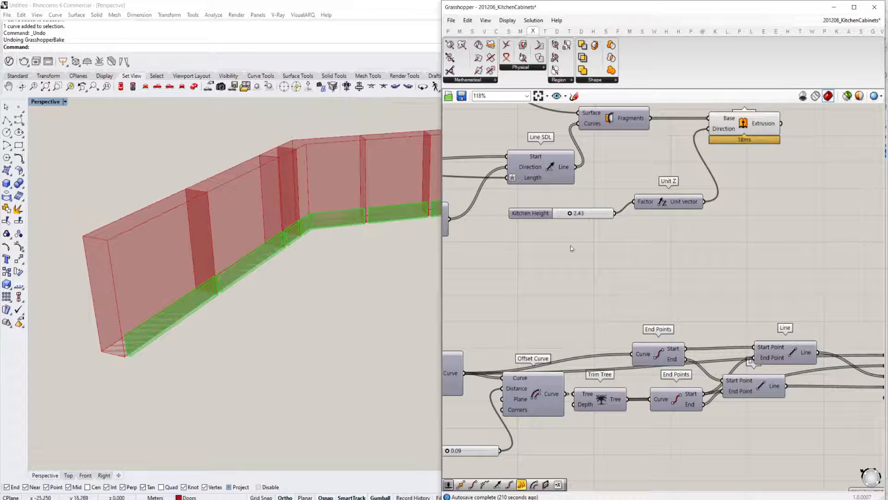
Add a Range component above Merge and connect the Kitchen Height slider to its Domain input.
scroll(565, 229, "down", 2)
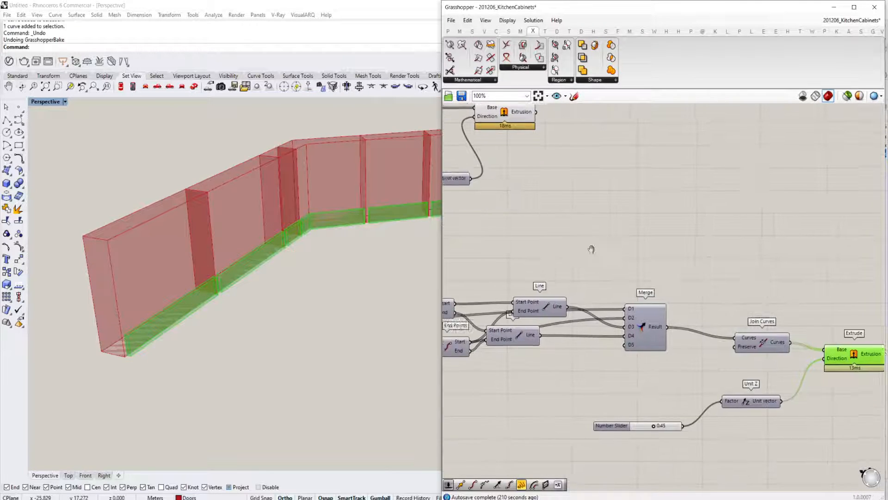
right_click_drag(591, 250, 658, 237)
double_click(647, 251)
type("range")
key("Return")
left_click_drag(658, 238, 695, 228)
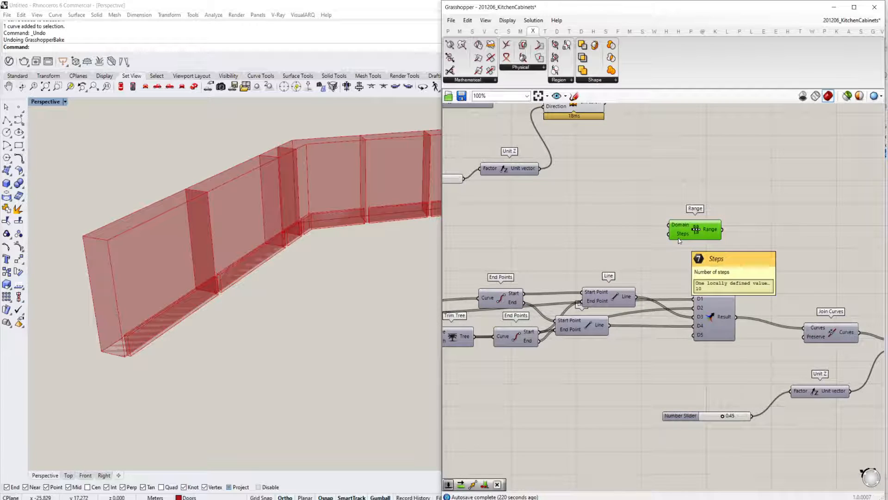
right_click_drag(651, 230, 696, 221)
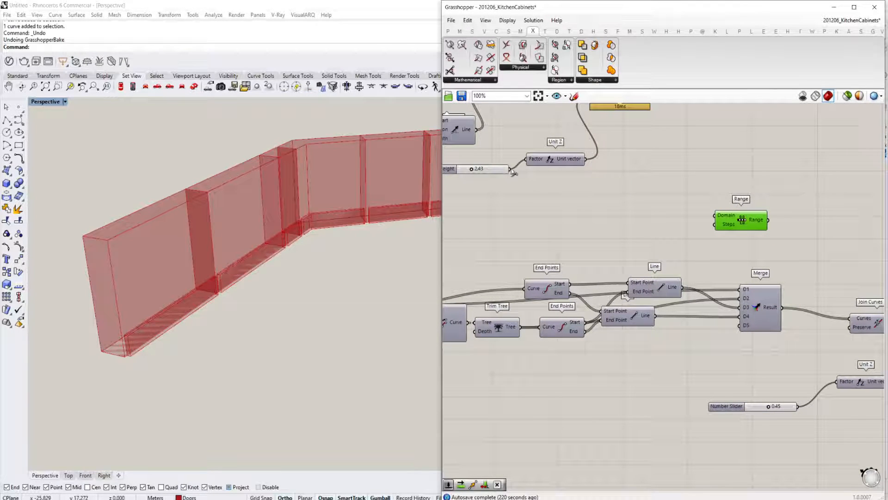
left_click_drag(532, 190, 715, 216)
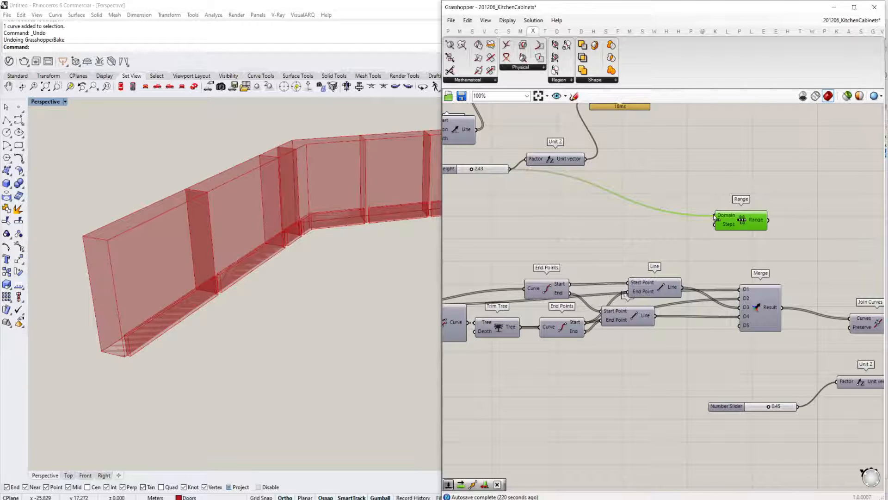
scroll(715, 217, "up", 2)
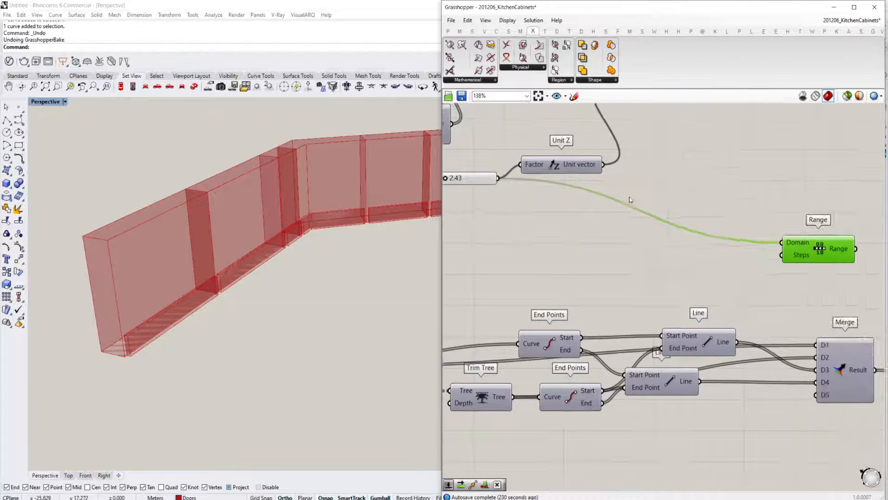
Move the Range component below Merge, near the 0.45 number slider.
right_click_drag(629, 199, 607, 177)
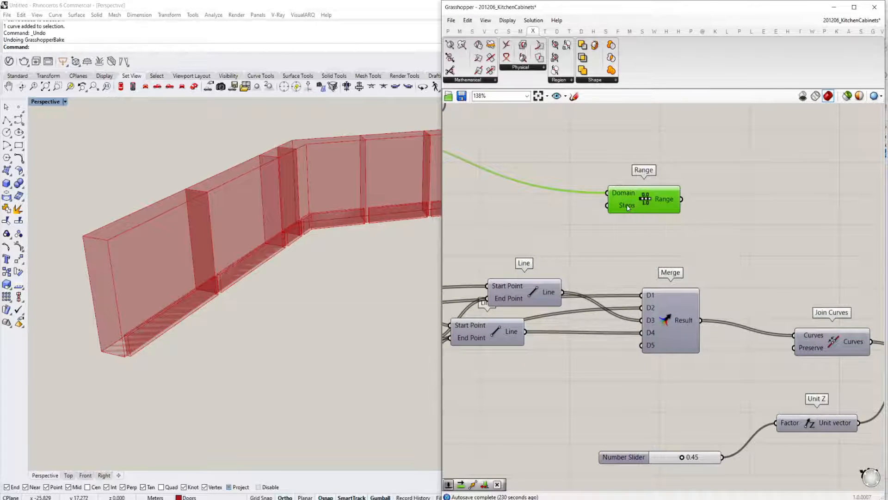
mouse_move(625, 206)
left_click_drag(625, 206, 581, 404)
Add a Panel below the number slider, connect Range's output to it and enlarge it to list all values.
scroll(619, 416, "down", 2)
double_click(618, 431)
type("panel")
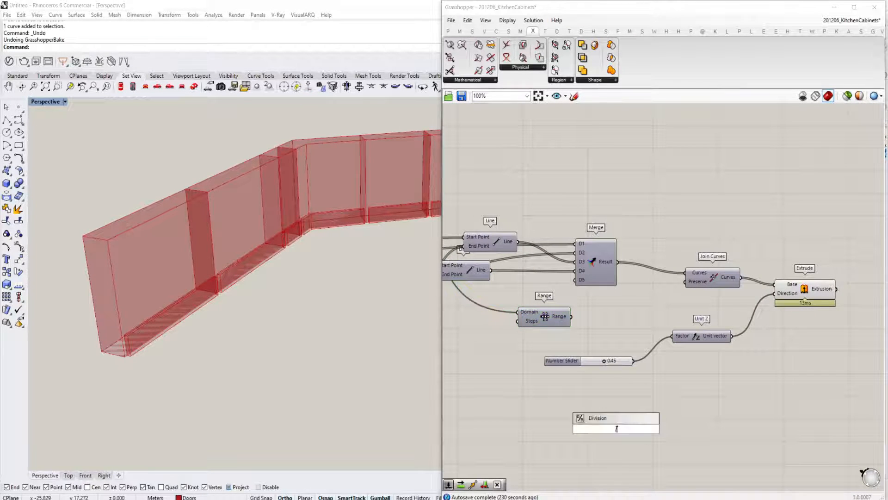
key("Return")
scroll(576, 316, "up", 1)
left_click_drag(573, 313, 583, 445)
right_click_drag(687, 486, 605, 308)
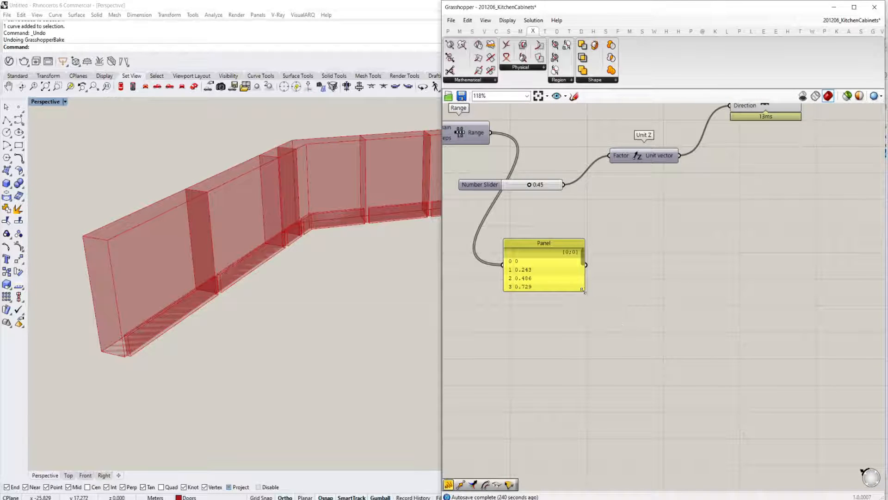
left_click_drag(584, 290, 675, 373)
right_click_drag(526, 303, 578, 363)
scroll(570, 253, "down", 1)
right_click_drag(570, 253, 582, 266)
scroll(576, 228, "up", 1)
scroll(576, 228, "down", 1)
Try to connect the Range output to the Factor input of Extrude's Unit Z and inspect the extruded outlines.
left_click_drag(565, 237, 673, 260)
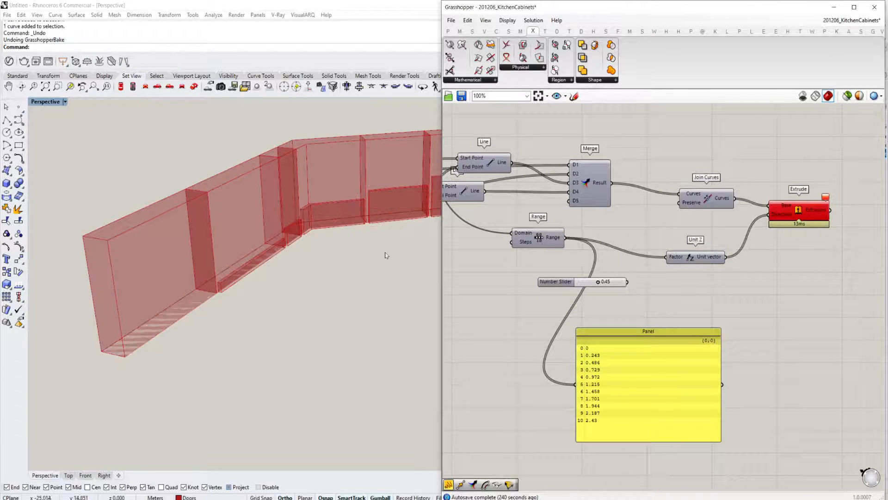
right_click_drag(389, 254, 313, 257)
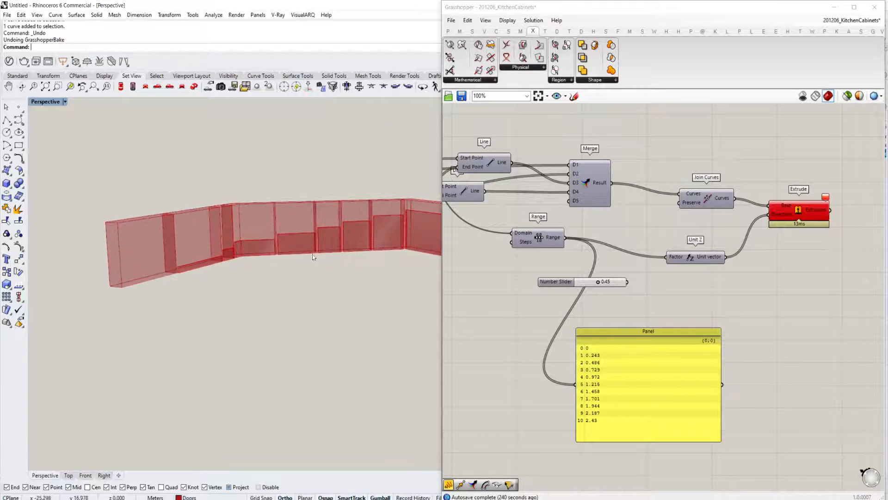
right_click_drag(356, 232, 416, 236)
right_click_drag(689, 242, 659, 244)
right_click_drag(617, 283, 685, 269)
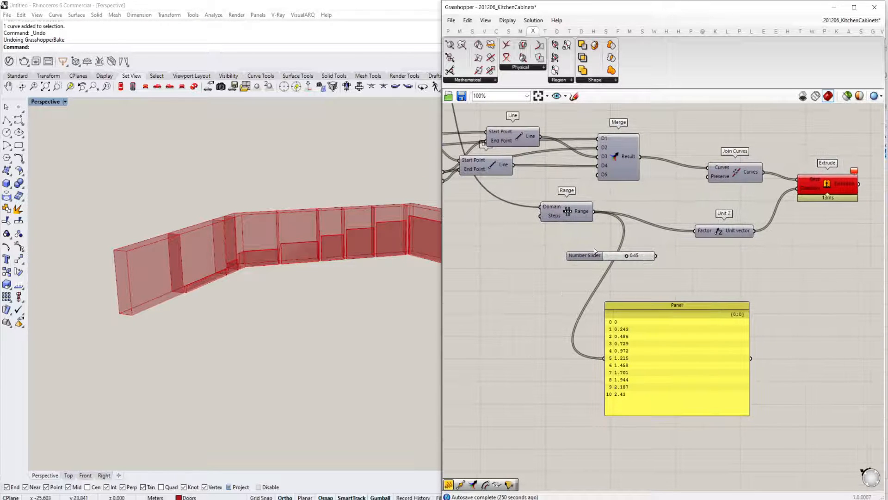
key("ctrl+z")
Add a Move component below Extrude and connect the Extrusion output to its Geometry input.
right_click_drag(756, 268, 696, 293)
left_click(767, 206)
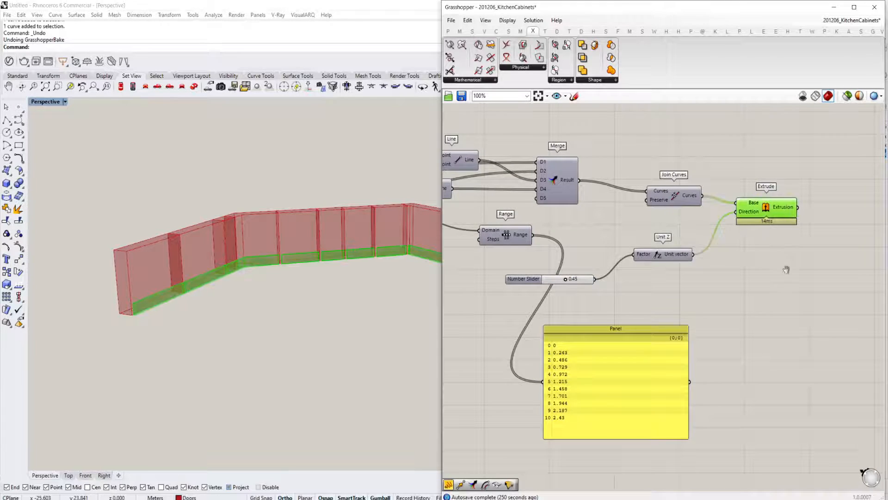
right_click_drag(828, 310, 755, 322)
double_click(756, 323)
type("move")
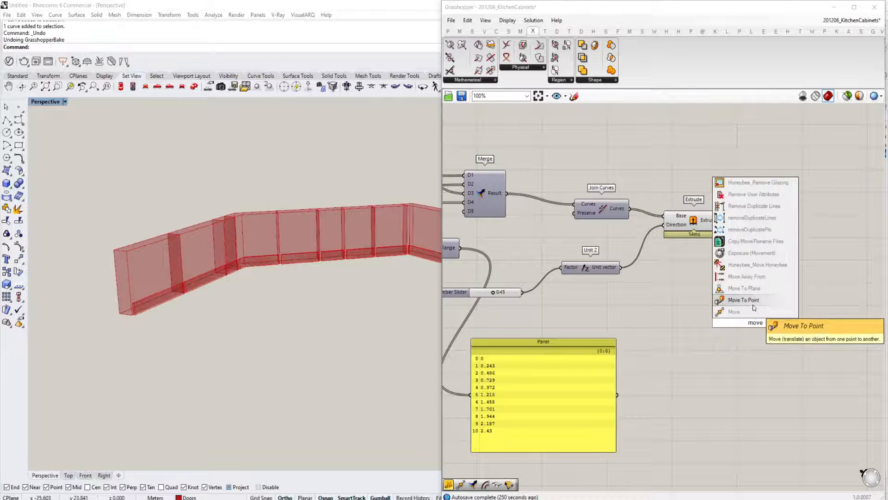
left_click(754, 312)
left_click_drag(748, 294, 748, 306)
Add a Unit Z component that feeds Move's Motion input and connect the Range output to its Factor.
double_click(680, 336)
type("unit z")
key("Return")
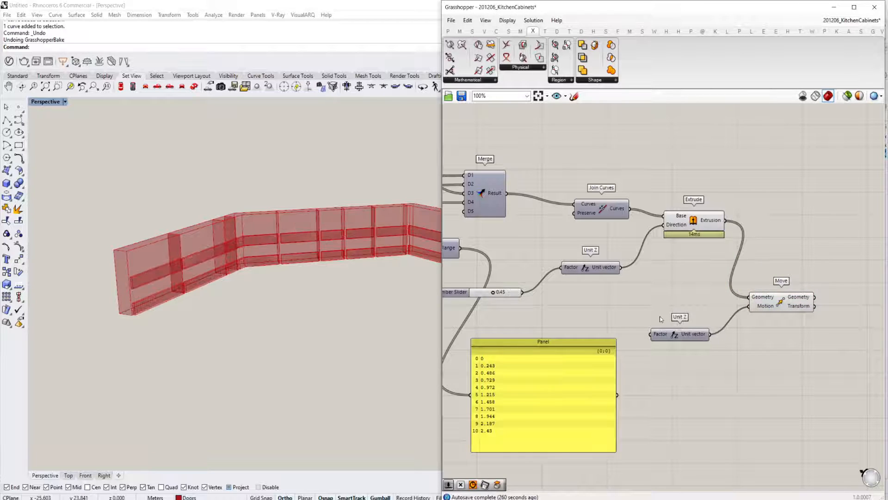
right_click_drag(642, 341, 697, 334)
left_click_drag(652, 314, 515, 240)
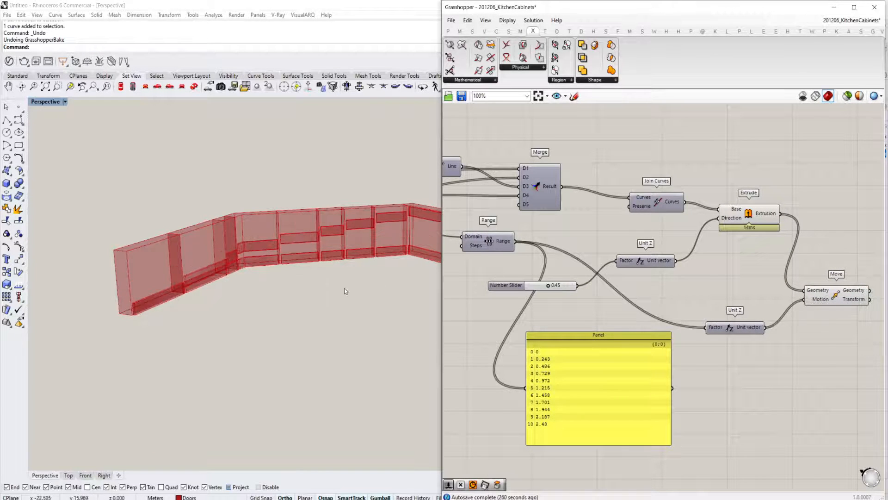
Graft Move's Geometry input and check the stacked drawer fronts in the Rhino viewport.
right_click_drag(344, 288, 331, 291)
right_click_drag(815, 293, 762, 293)
scroll(763, 293, "up", 3)
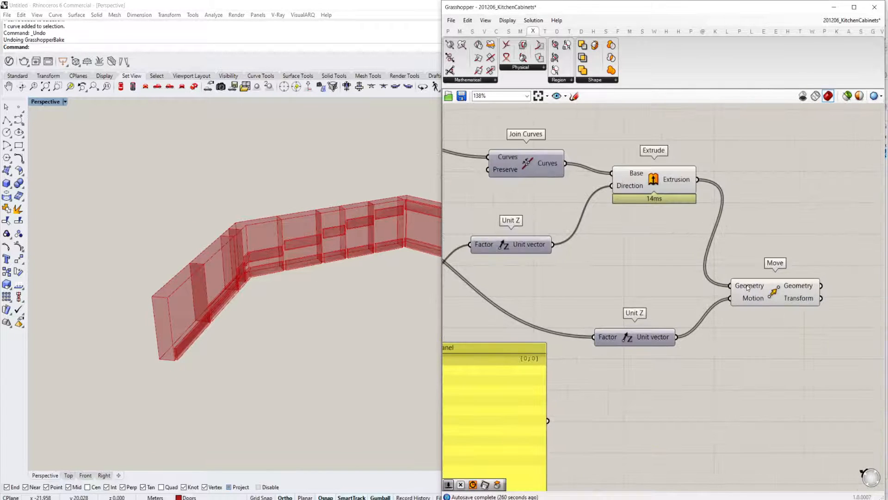
right_click(748, 287)
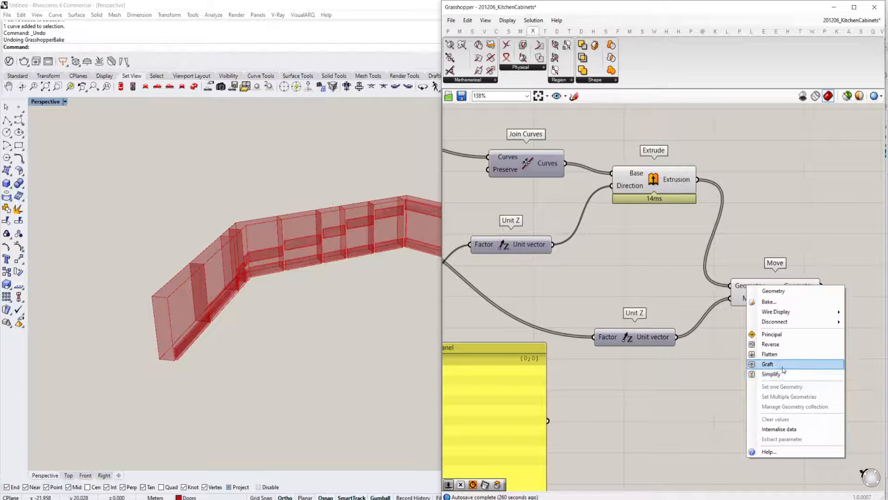
left_click(781, 365)
right_click_drag(410, 291, 349, 231)
Set the number slider that controls the extrusion height to 0.17.
right_click_drag(527, 275, 764, 295)
scroll(640, 319, "up", 3)
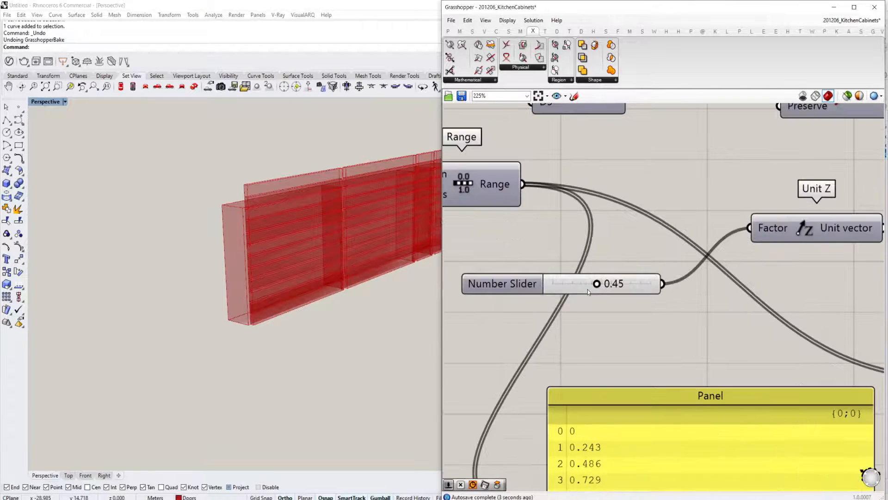
left_click_drag(595, 286, 563, 290)
scroll(622, 218, "down", 4)
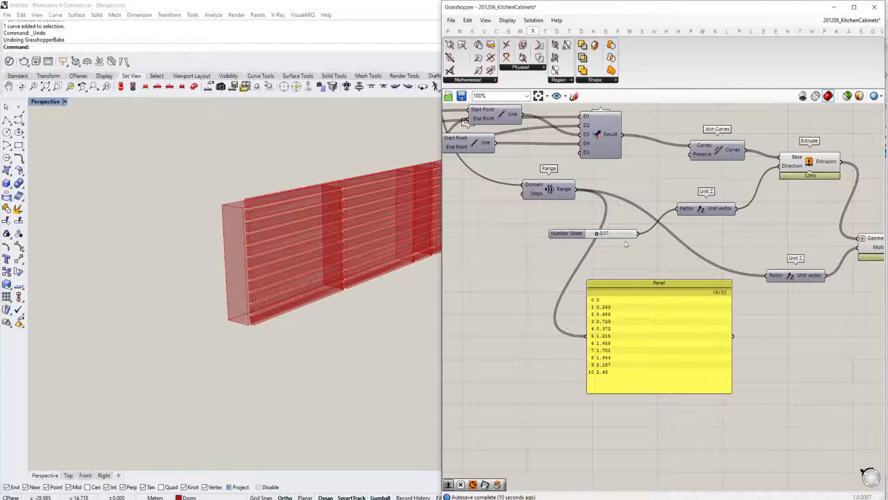
Add a Division component below Range and connect the Kitchen Height slider to its A input.
scroll(625, 244, "up", 2)
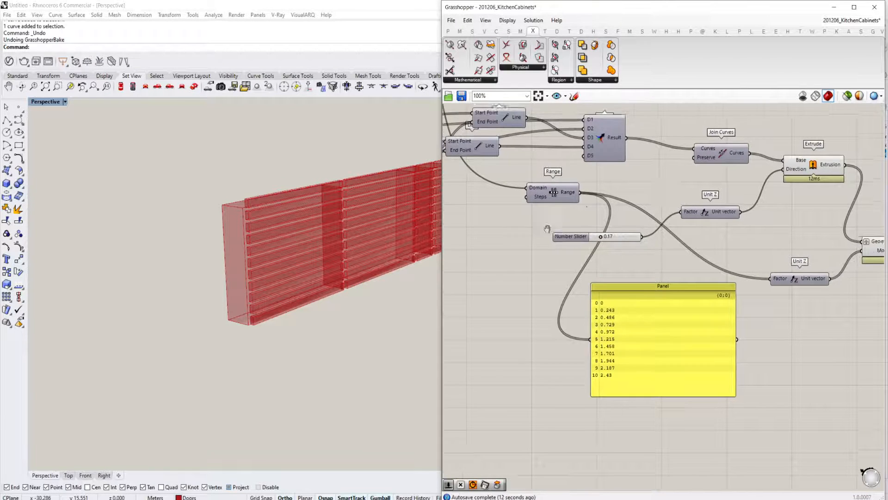
left_click_drag(641, 290, 650, 307)
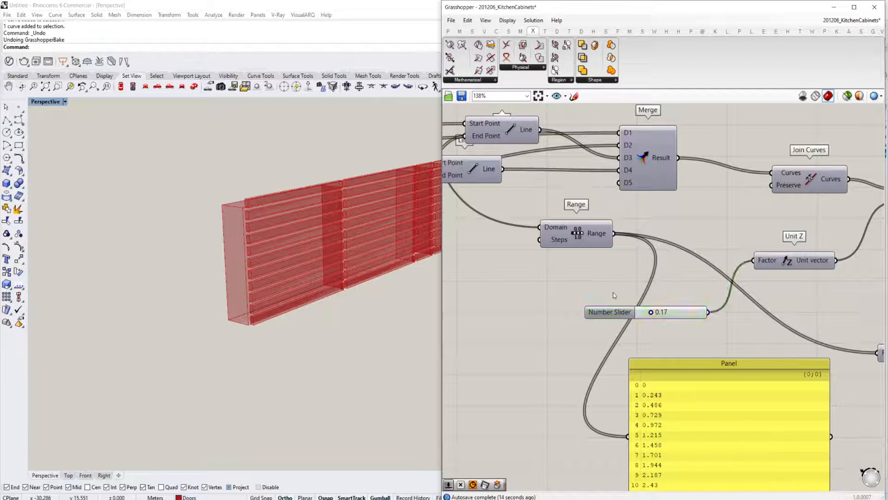
double_click(613, 292)
type("divs")
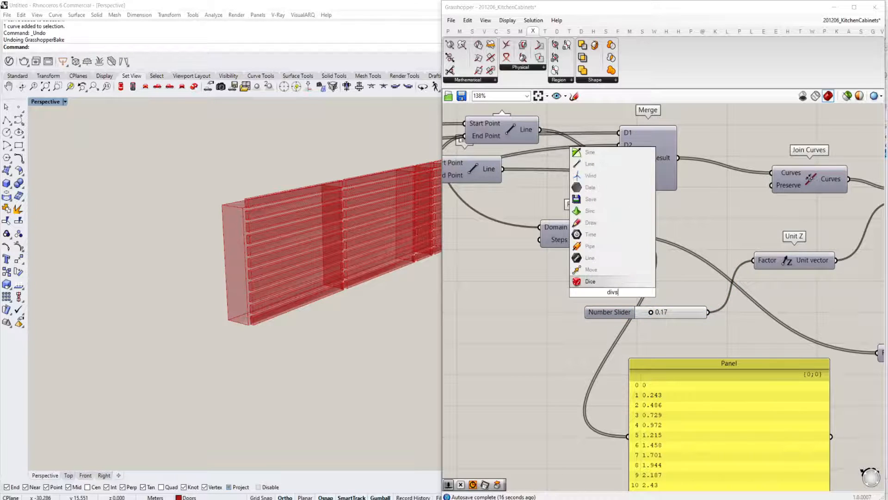
key("BackSpace")
type("is")
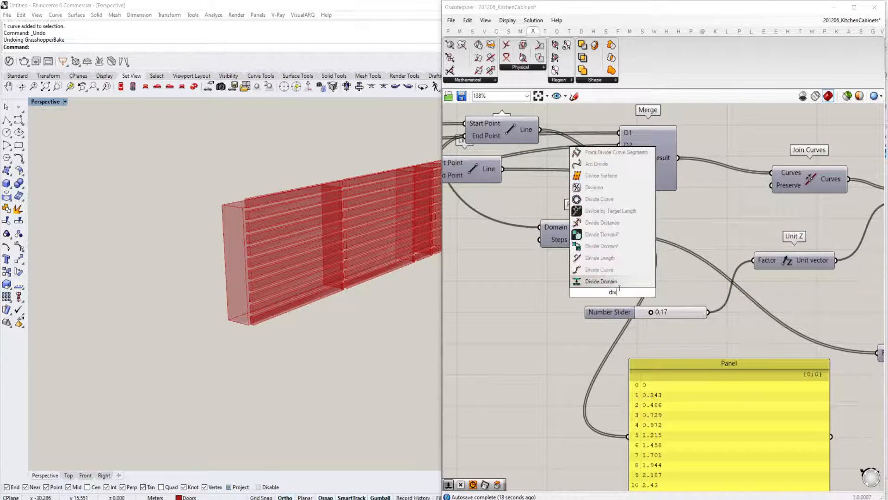
key("Return")
scroll(565, 211, "down", 4)
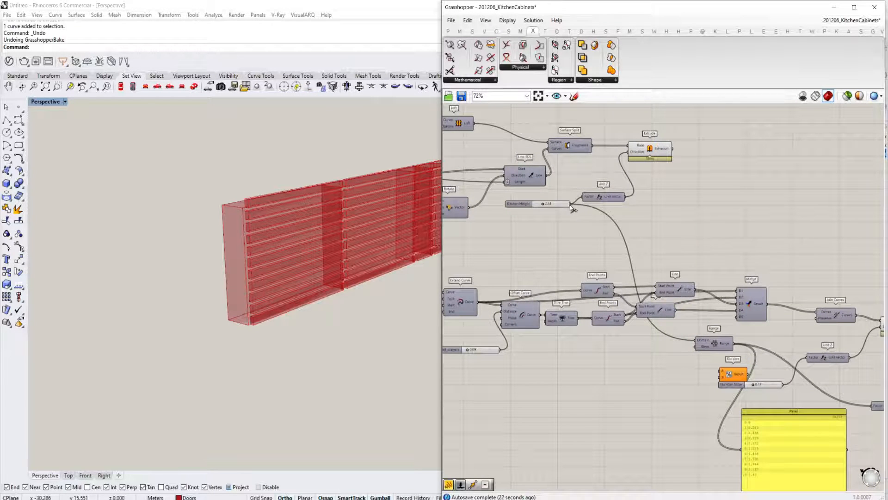
left_click_drag(568, 204, 712, 373)
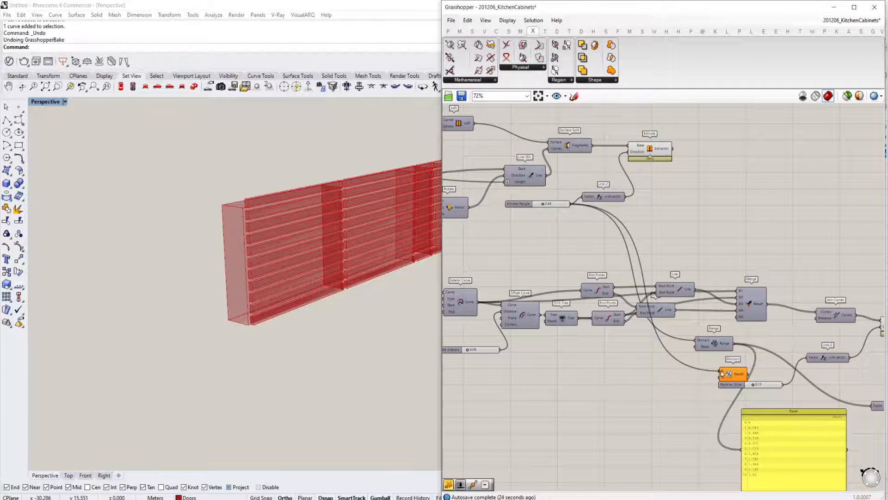
Add a number slider with the value 11 beside the Division component.
scroll(728, 372, "up", 4)
double_click(585, 354)
type("11")
key("Return")
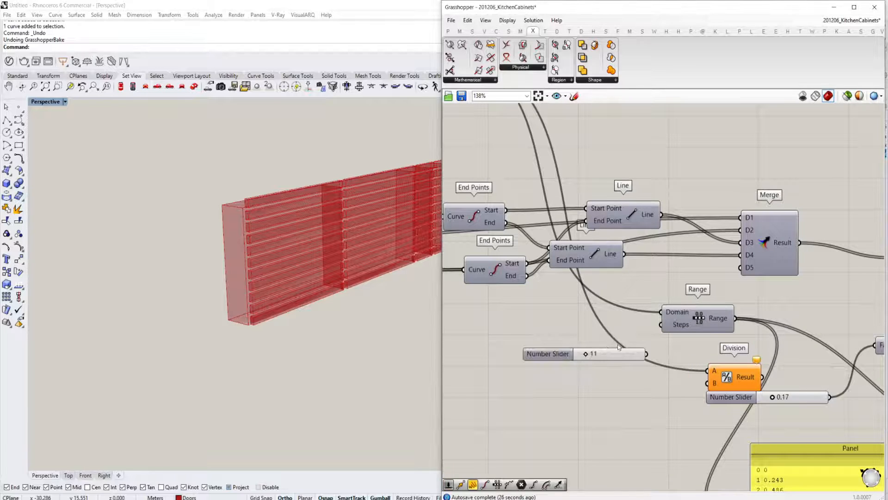
Add another number slider with the value 10 just above the slider set to 11.
double_click(564, 335)
type("0.")
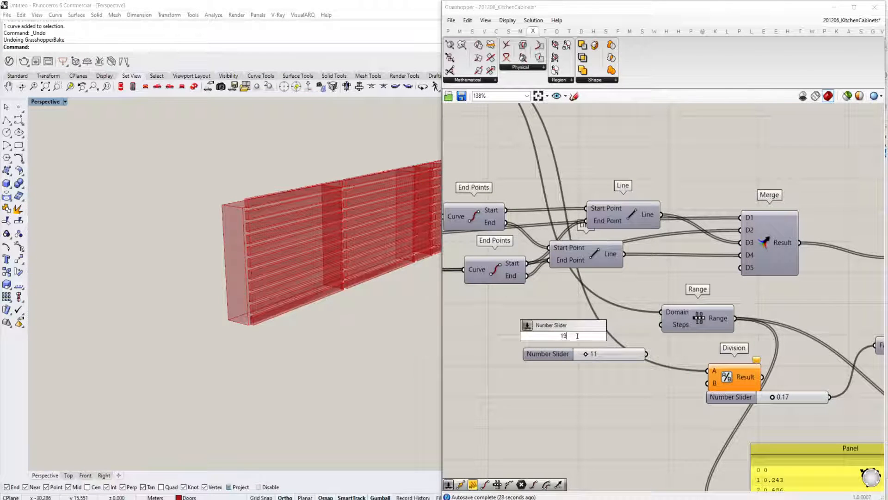
type("1")
key("Return")
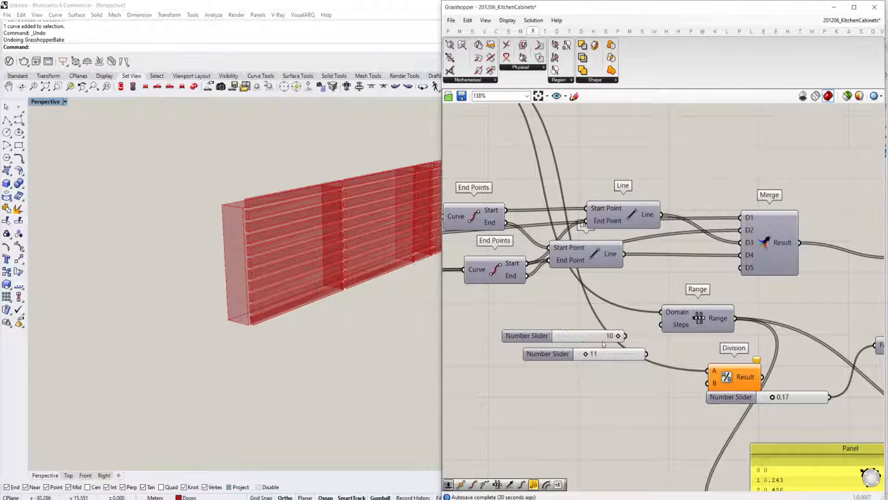
Delete the slider set to 11 and connect the slider set to 10 to Range's Steps and Division's B inputs.
left_click(639, 355)
right_click_drag(631, 338, 550, 327)
key("Delete")
left_click_drag(589, 337, 627, 370)
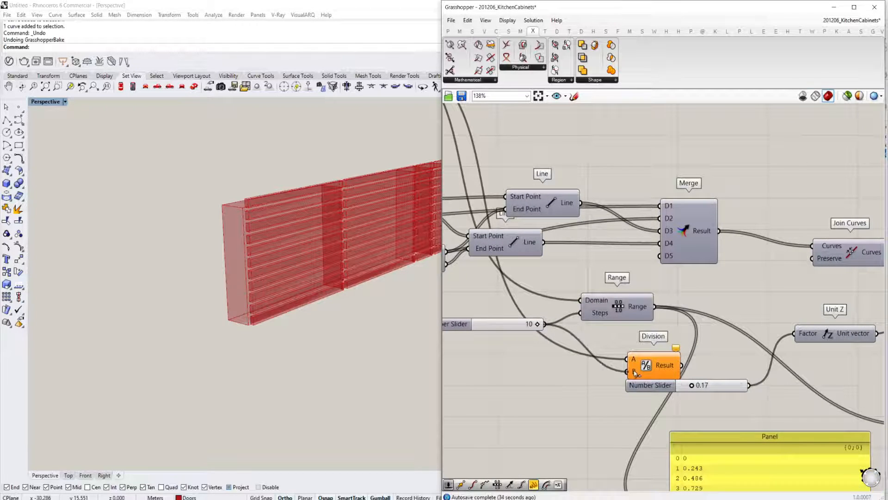
Connect Division's Result to the Factor of Extrude's Unit Z and inspect the drawer fronts up close.
right_click_drag(672, 364, 605, 335)
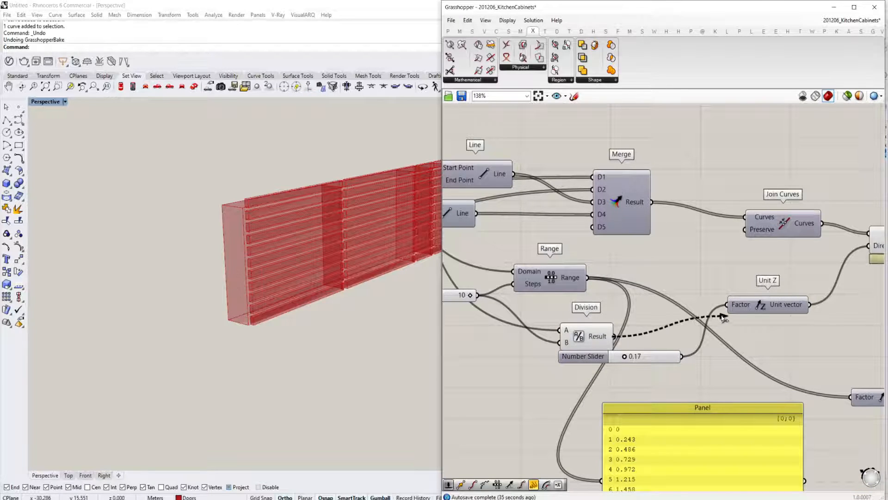
left_click_drag(723, 318, 725, 306)
scroll(304, 284, "up", 5)
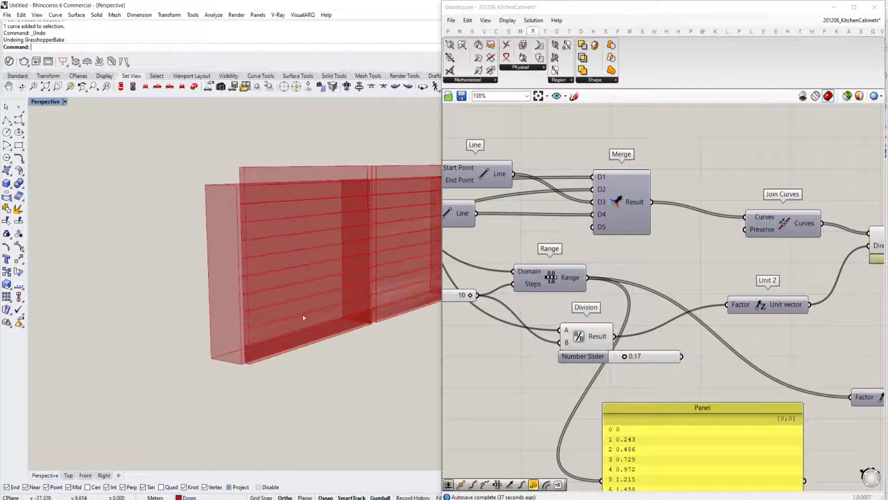
scroll(303, 317, "up", 5)
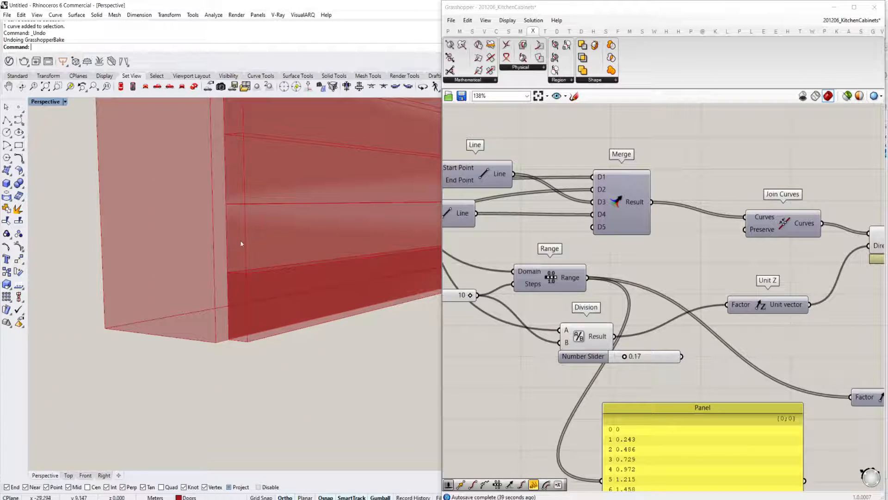
scroll(730, 305, "down", 3)
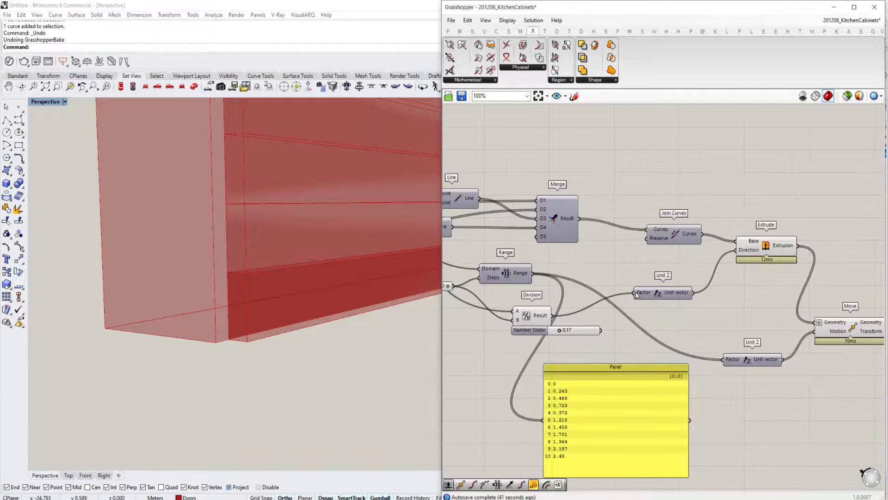
Compare the Extrude and Move geometry by highlighting each component in the Rhino viewport.
left_click(793, 259)
scroll(297, 273, "down", 2)
right_click_drag(735, 294, 675, 290)
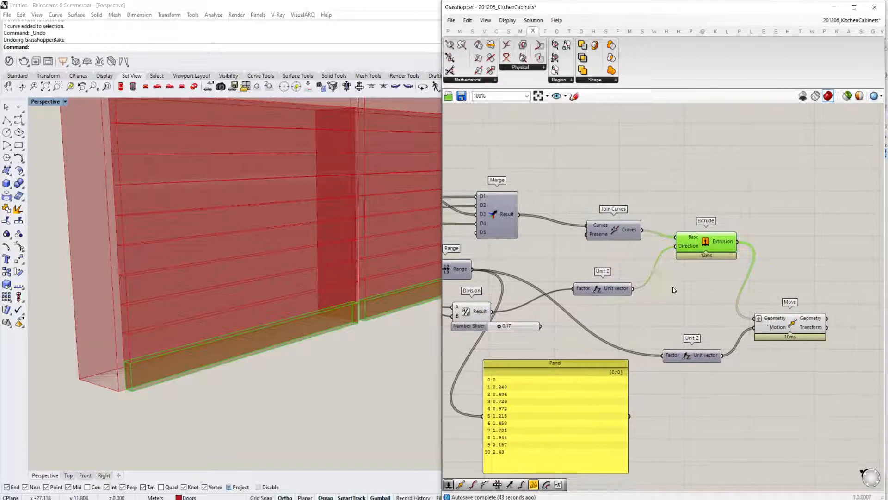
left_click(790, 323)
left_click(706, 238)
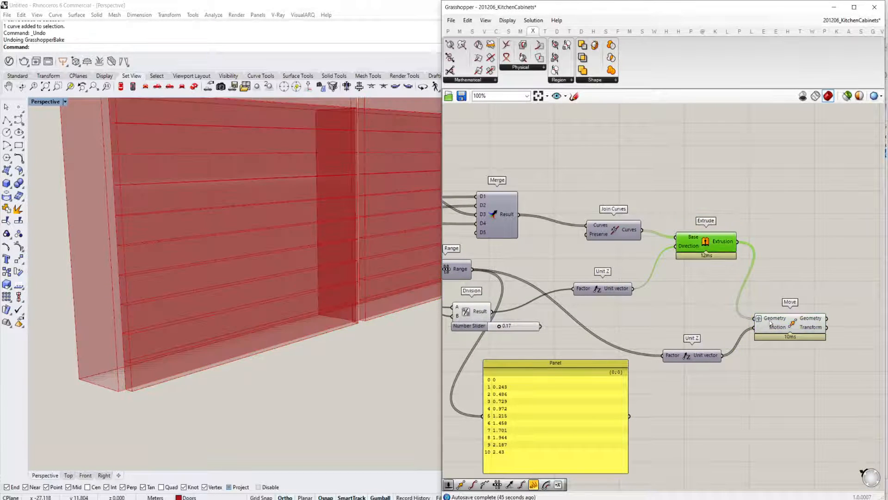
left_click(790, 323)
right_click_drag(323, 301, 345, 317)
Shift the unconnected number slider clear of Division and add a Subtraction component above it.
right_click_drag(571, 319, 614, 313)
scroll(615, 313, "up", 2)
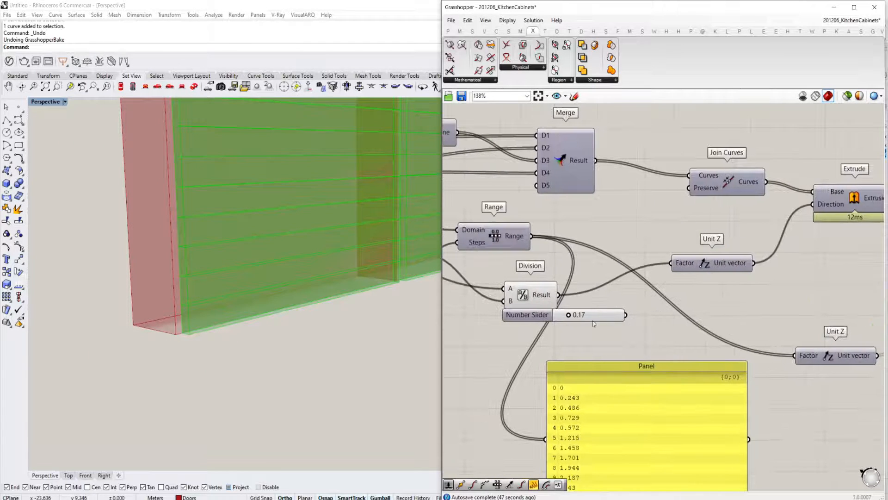
left_click(665, 338)
double_click(604, 314)
type("subtraction")
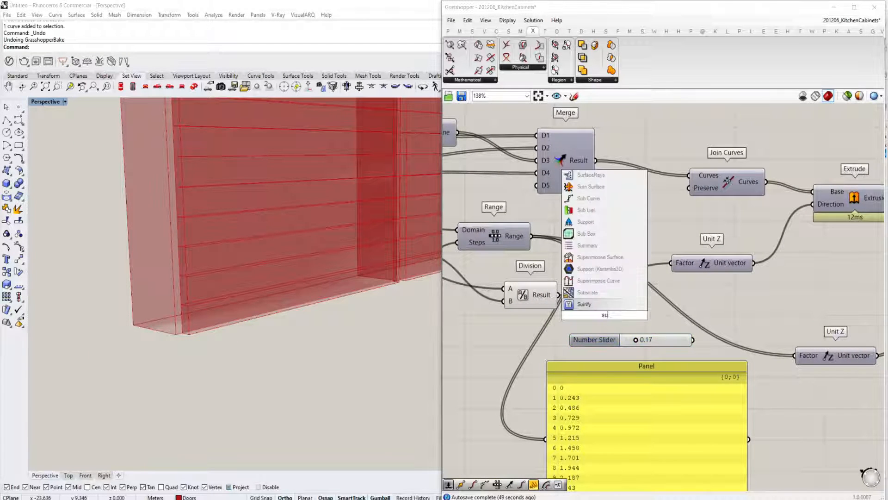
key("Return")
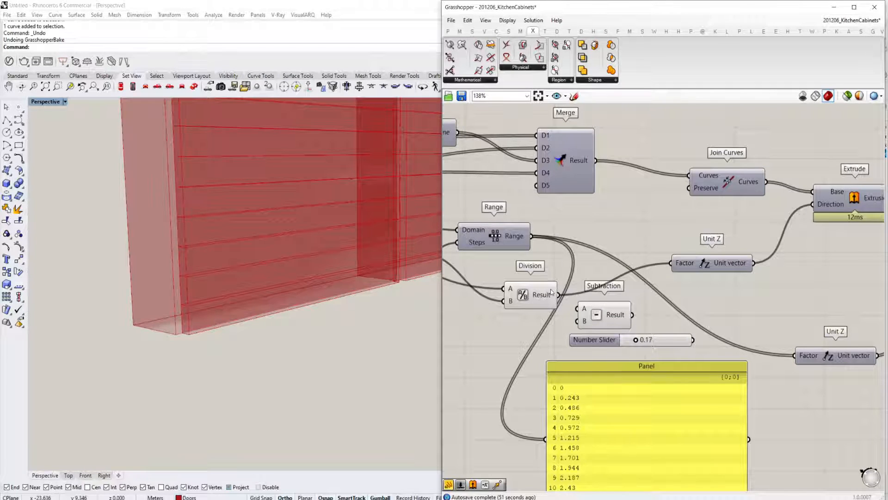
Wire Subtraction between Division and Extrude's Unit Z, with the number slider set to 0.09 feeding its B input.
left_click_drag(586, 306, 675, 323)
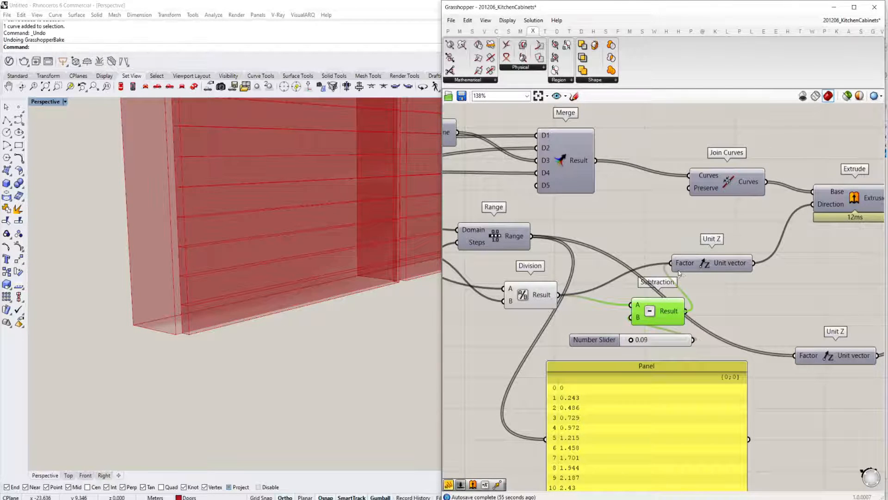
scroll(632, 303, "up", 2)
left_click_drag(597, 349, 537, 350)
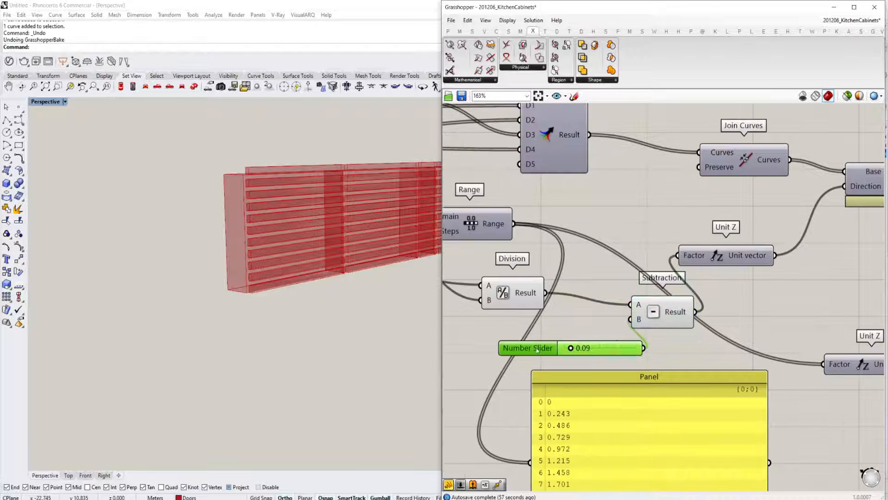
scroll(655, 289, "down", 4)
scroll(286, 238, "up", 6)
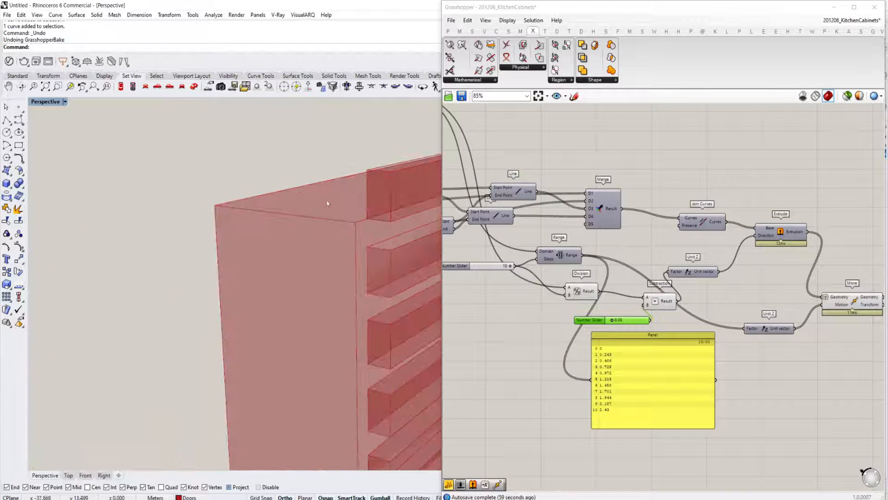
scroll(831, 276, "down", 1)
right_click_drag(832, 277, 640, 264)
scroll(640, 264, "up", 2)
double_click(760, 297)
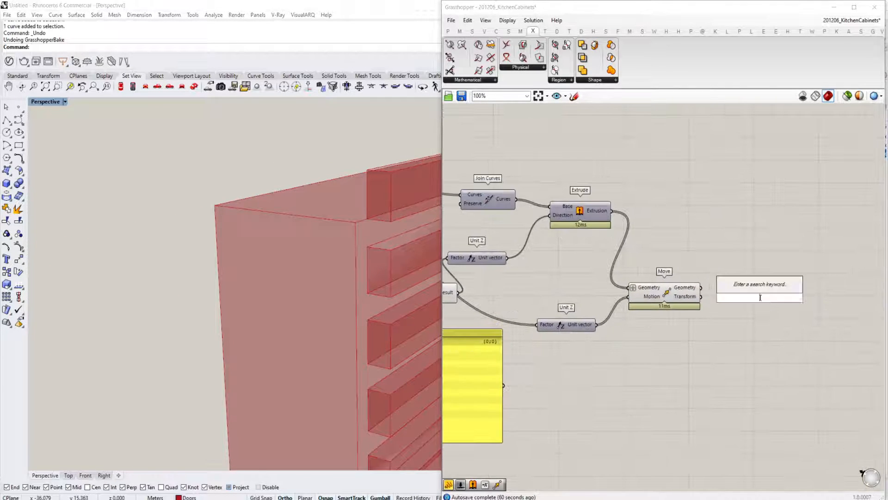
type("c")
key("Escape")
Add a Cull Index component below Move and connect the lower Unit Z's Unit vector to its List input.
right_click_drag(585, 324, 645, 304)
left_click(645, 304)
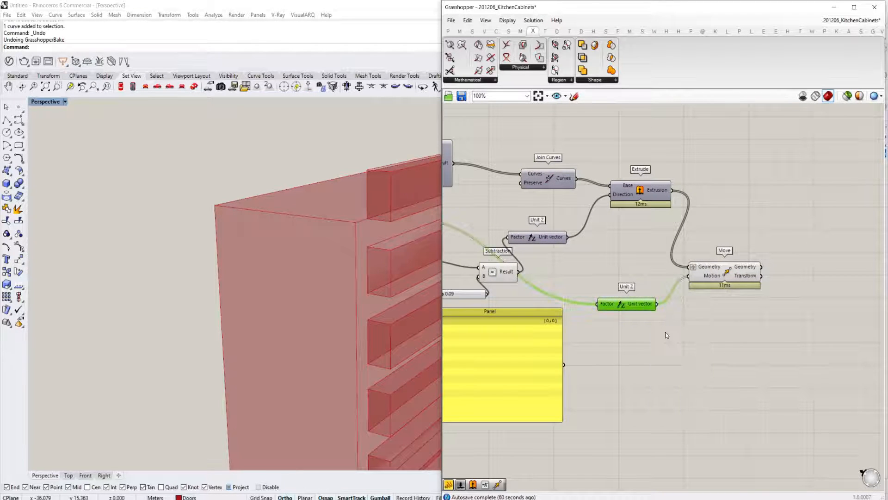
double_click(665, 332)
type("cul")
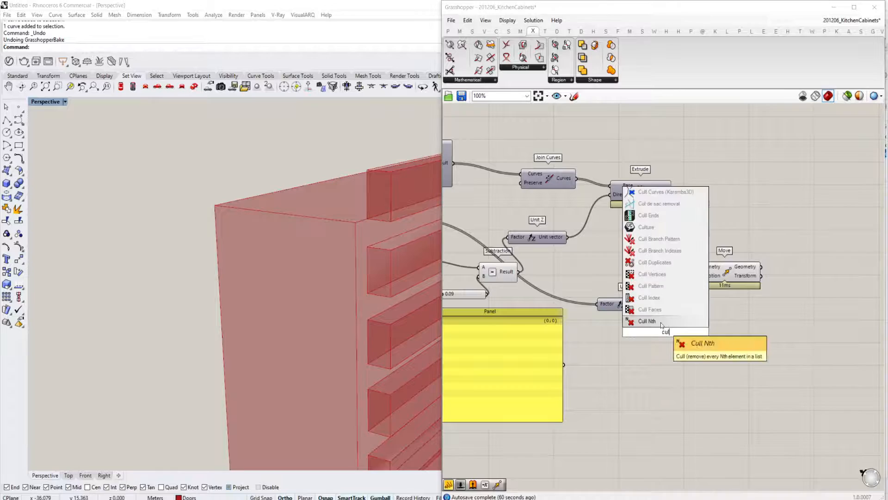
left_click(650, 298)
scroll(665, 313, "up", 3)
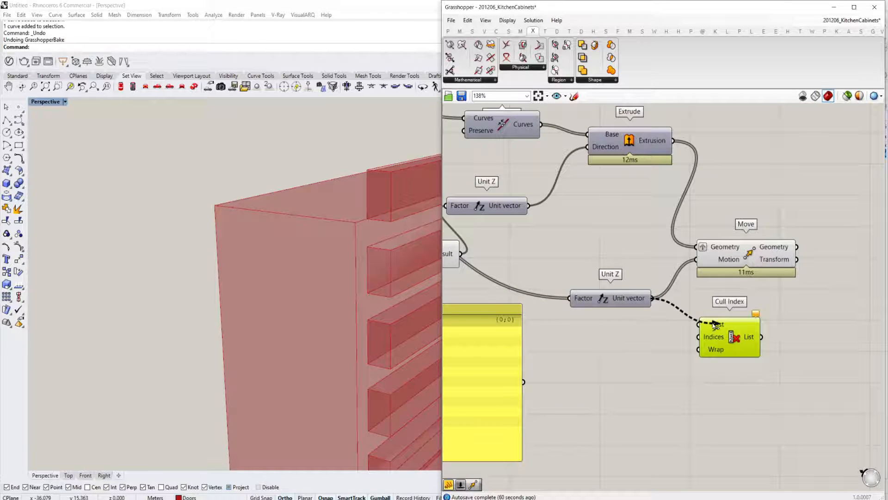
Wire a panel containing -1 into Cull Index's Indices and feed the culled List to Move's Motion in place of Unit Z.
double_click(658, 350)
type("//-1")
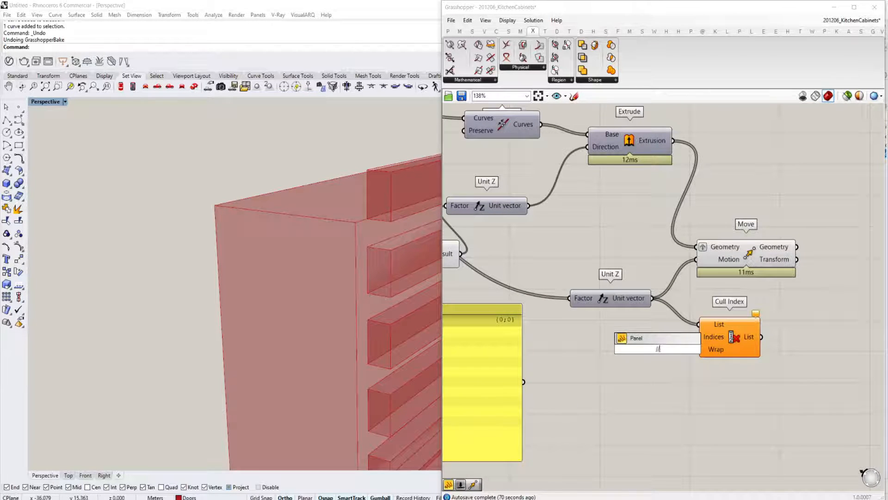
key("Return")
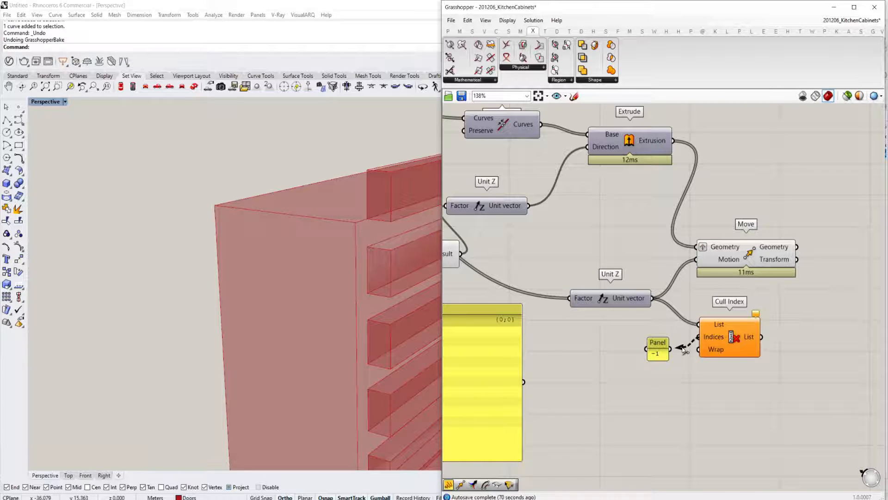
left_click_drag(682, 349, 699, 336)
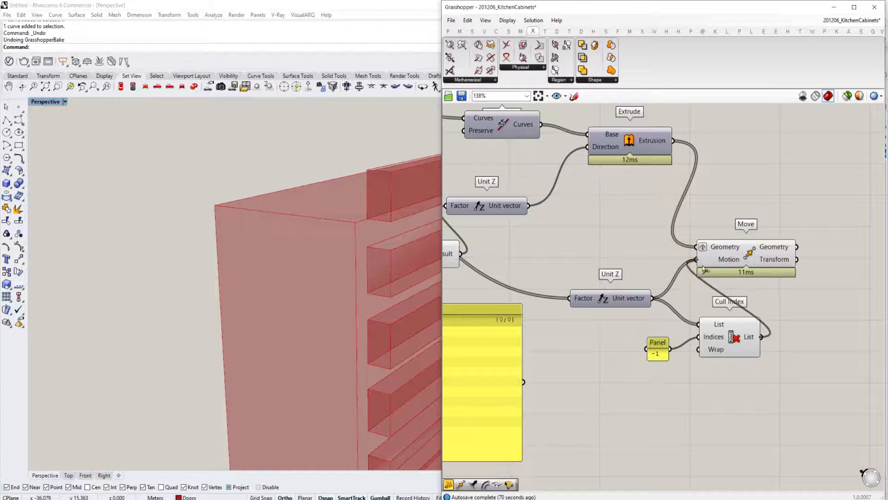
Highlight the Move and Cull Index components and check the drawer fronts along the whole cabinet run in Rhino.
left_click(741, 258)
scroll(686, 273, "down", 3)
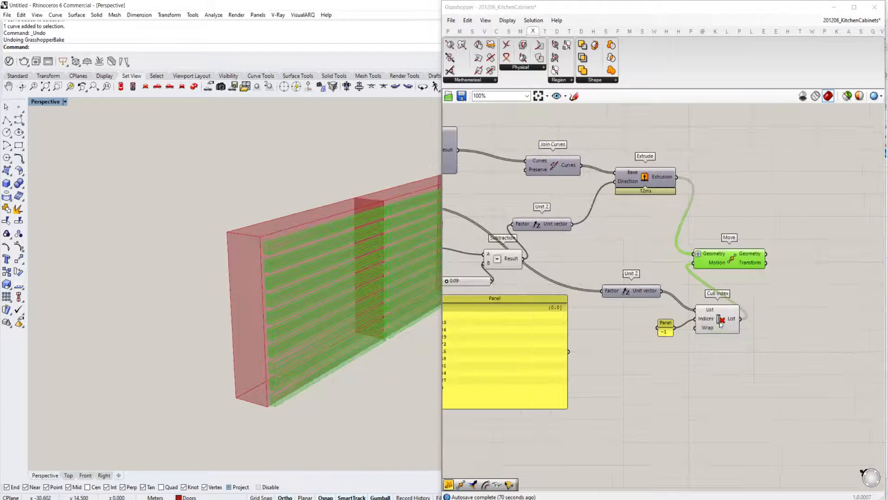
left_click(719, 324)
scroll(668, 303, "down", 3)
right_click_drag(669, 300, 767, 294)
scroll(344, 294, "down", 4)
right_click_drag(344, 295, 364, 252)
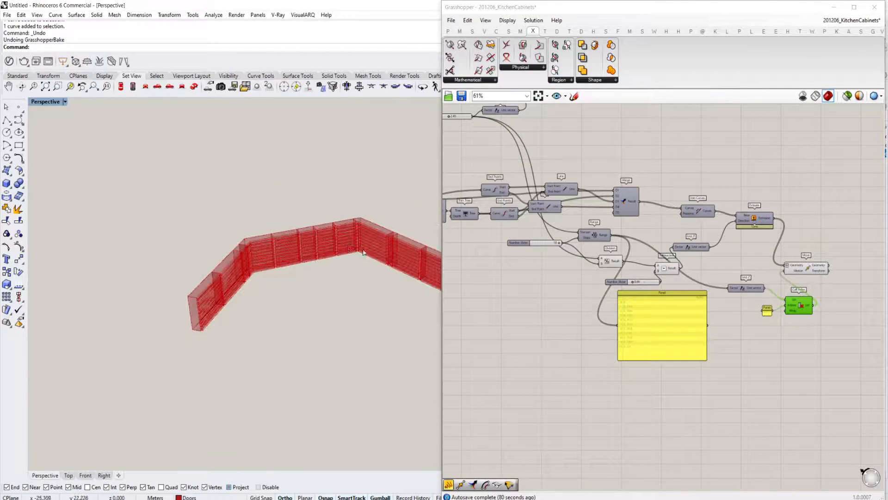
Move the 0.09 slider feeding Subtraction below the Range steps slider and rename it Drawer height.
scroll(363, 252, "up", 3)
scroll(738, 309, "up", 5)
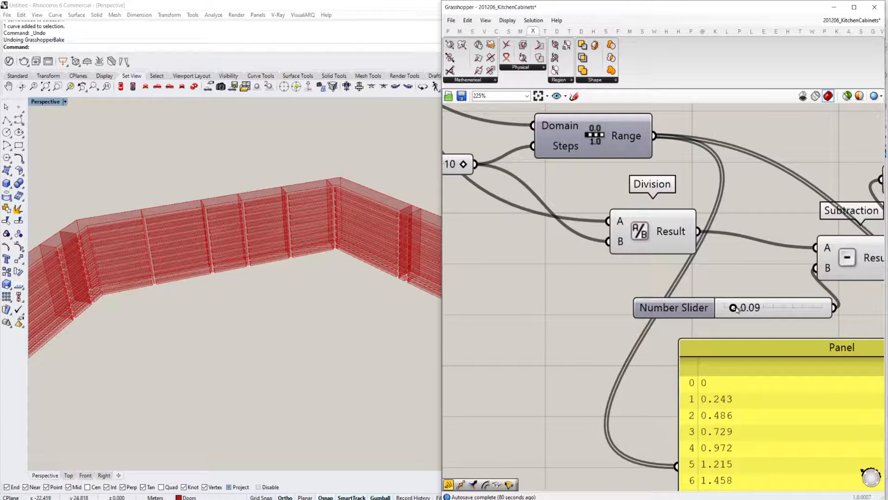
left_click_drag(736, 310, 530, 297)
scroll(759, 305, "down", 2)
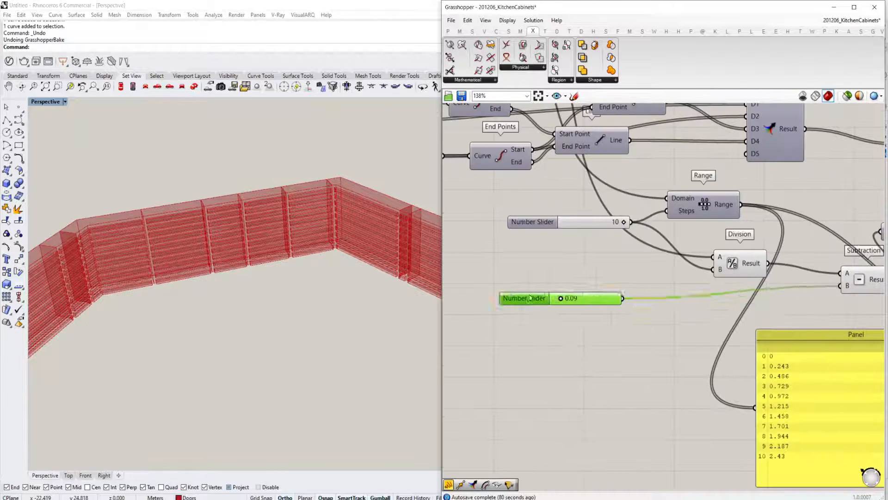
scroll(529, 298, "up", 2)
double_click(527, 298)
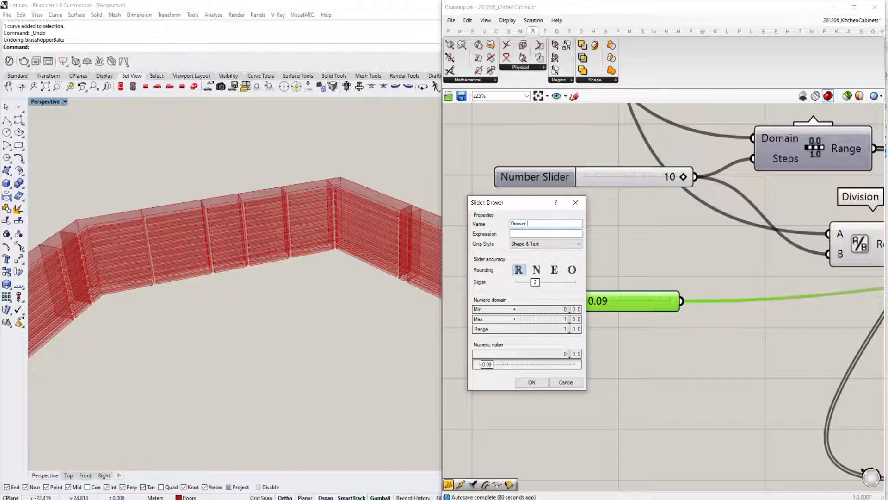
left_click(517, 382)
Rename the Range steps slider Drawer amount and the slider feeding Extend Curve Drawer width subtraction.
double_click(542, 177)
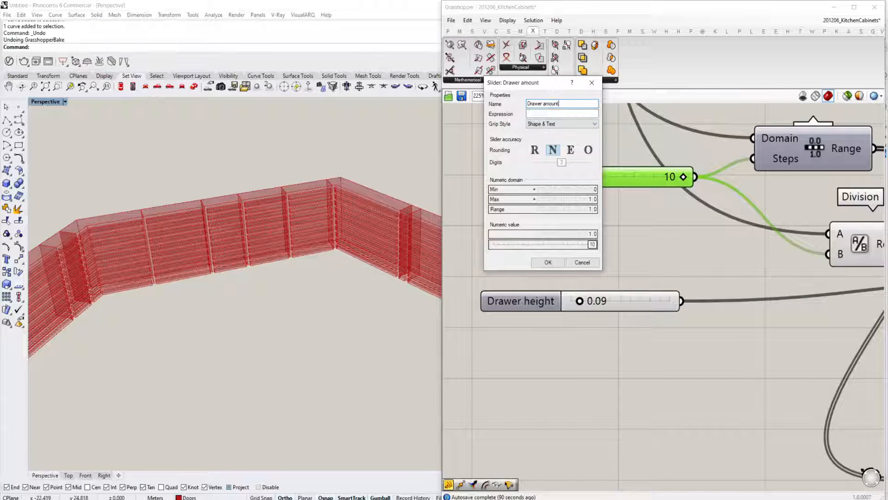
left_click(548, 262)
scroll(632, 310, "down", 5)
scroll(633, 296, "up", 1)
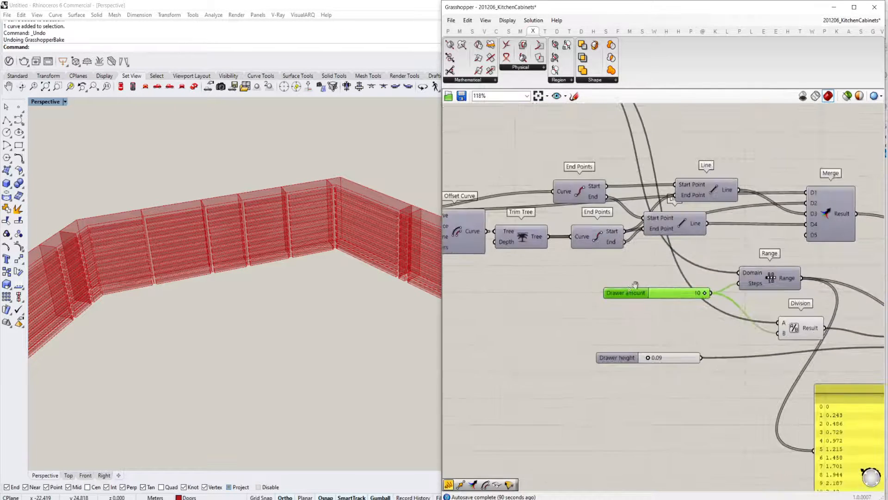
right_click_drag(479, 297, 685, 280)
scroll(681, 278, "down", 2)
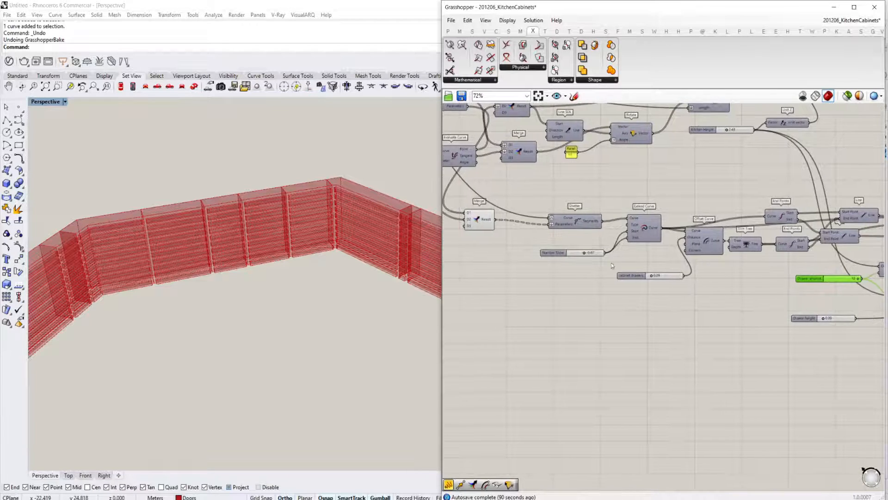
scroll(588, 251, "up", 4)
double_click(589, 252)
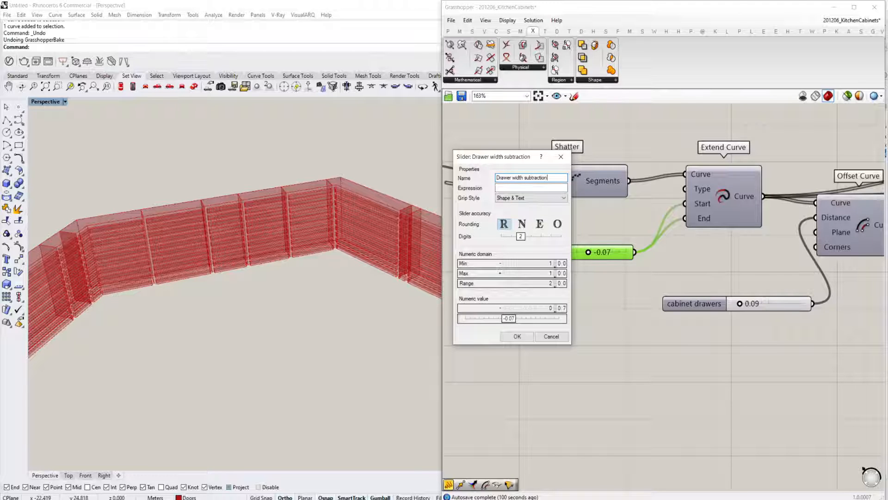
left_click(514, 336)
Stack the Kitchen Height, cabinet drawers, Drawer amount and Drawer height sliders in a column around Drawer width subtraction.
scroll(601, 277, "down", 5)
scroll(699, 208, "up", 5)
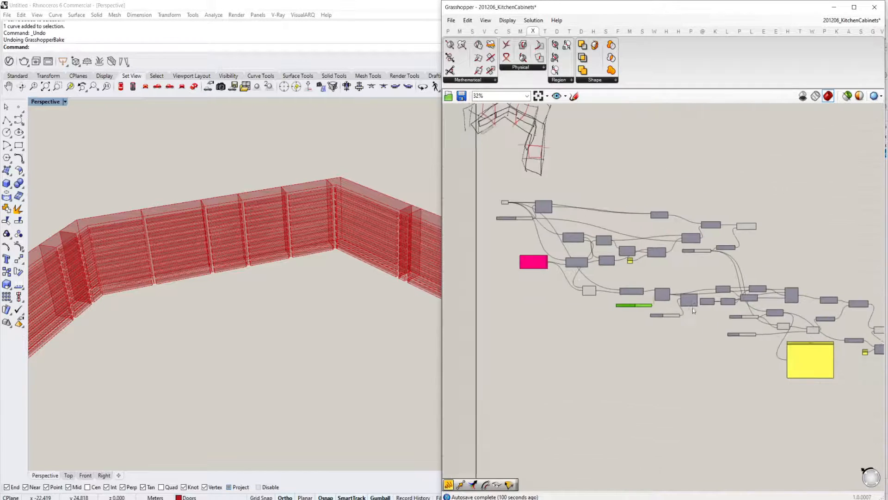
scroll(700, 208, "down", 5)
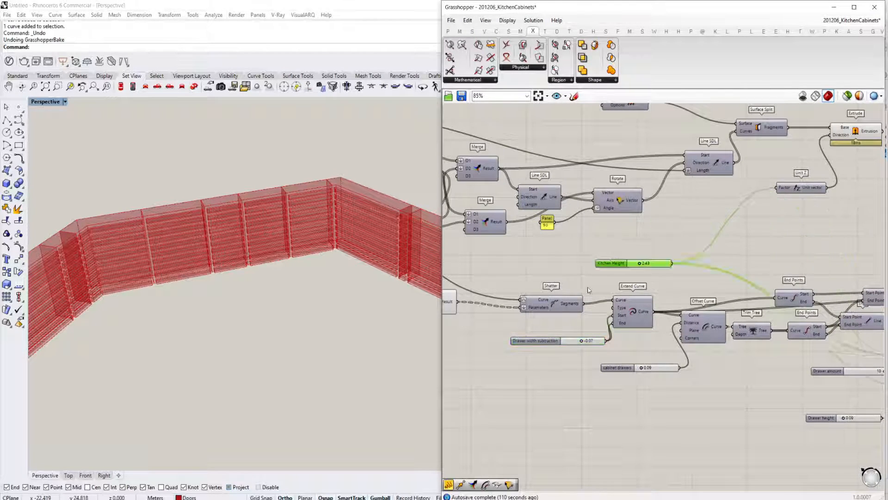
scroll(610, 314, "up", 3)
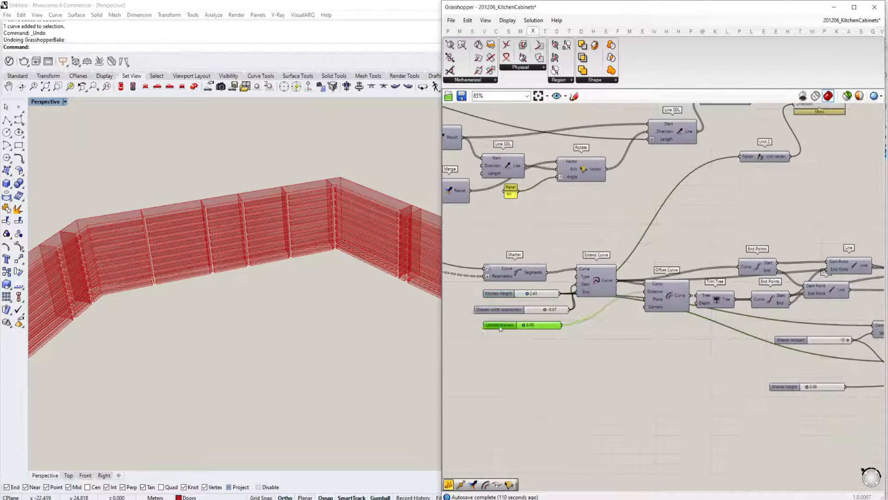
left_click_drag(806, 339, 520, 343)
left_click_drag(797, 391, 567, 367)
left_click_drag(791, 389, 513, 358)
Select the five stacked sliders together and place them beneath the Gene Pool at the start of the definition.
scroll(512, 358, "down", 3)
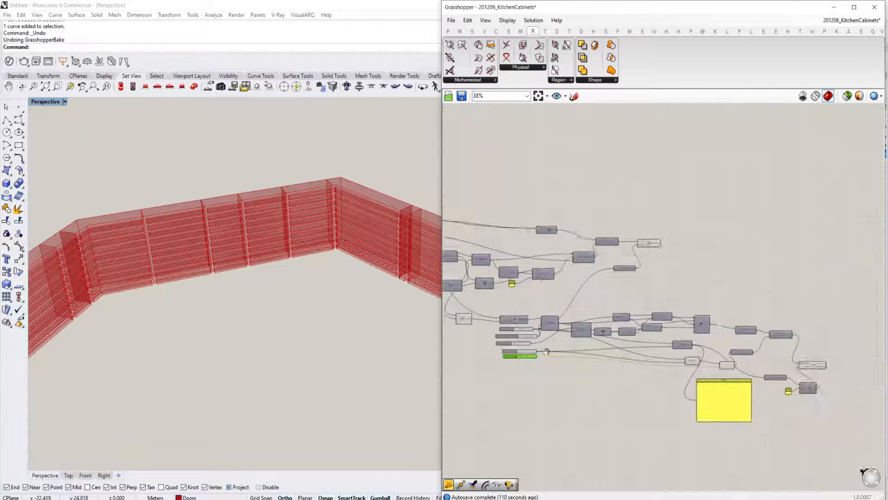
scroll(474, 378, "up", 3)
left_click_drag(607, 356, 541, 271)
scroll(541, 271, "down", 5)
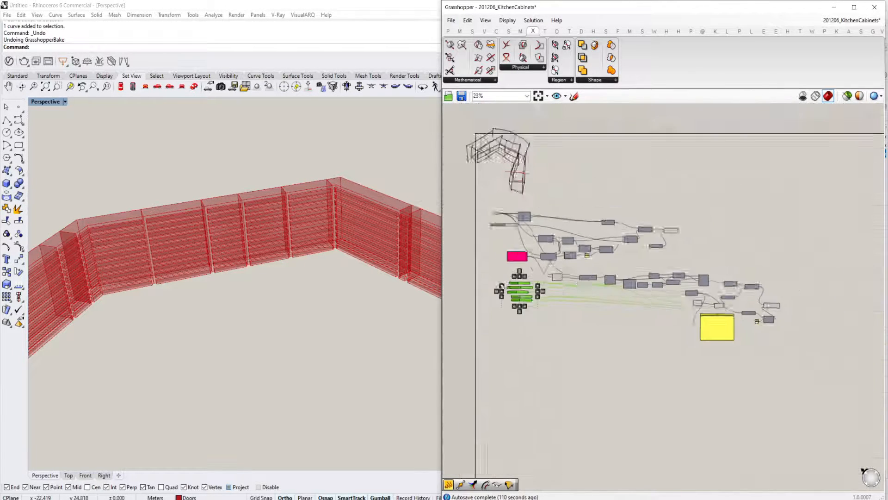
scroll(541, 271, "up", 3)
scroll(587, 246, "down", 2)
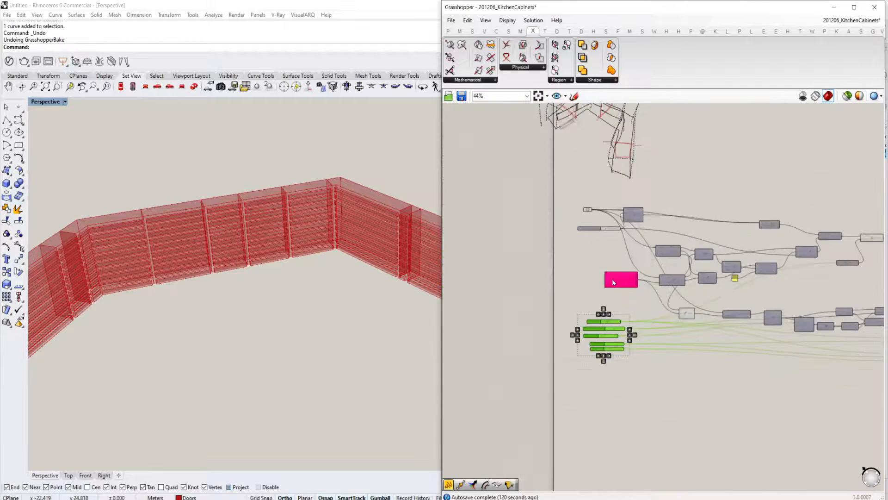
scroll(587, 246, "up", 5)
Select the kitchen base curve and the control point at the open end of its long straight leg.
right_click_drag(283, 244, 199, 266)
left_click(190, 231)
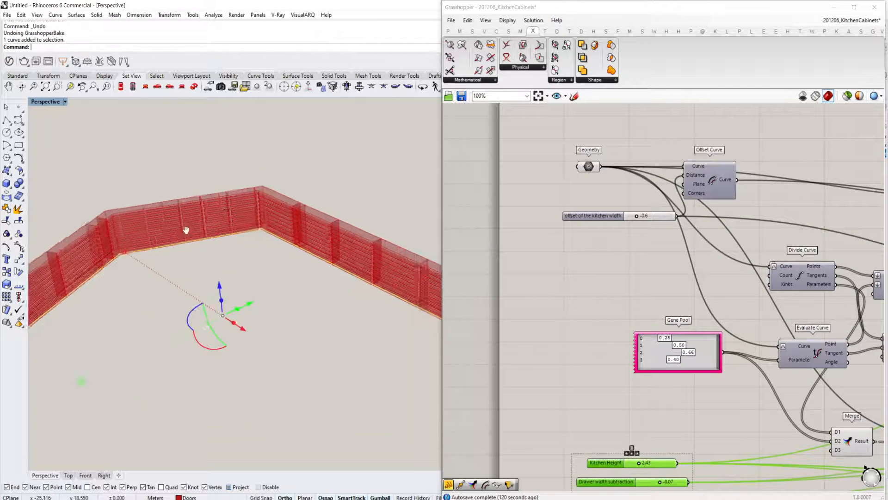
right_click_drag(190, 231, 406, 303)
left_click_drag(410, 184, 335, 297)
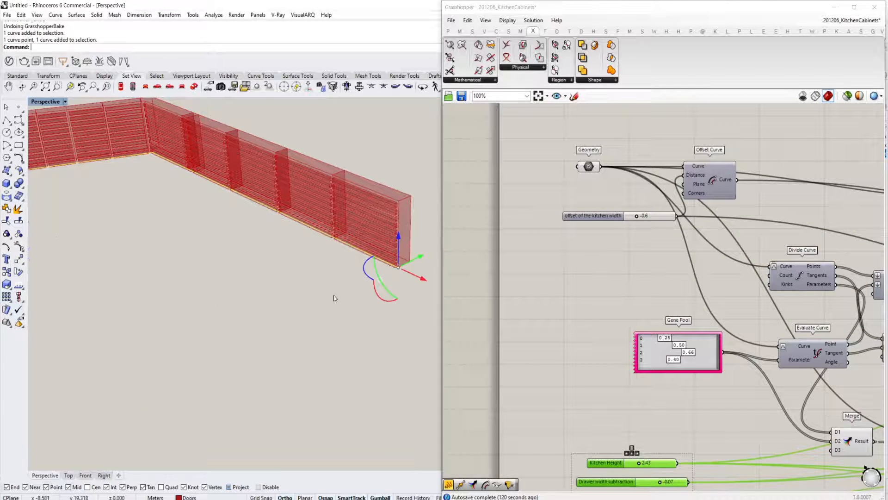
right_click_drag(335, 297, 343, 322)
left_click_drag(376, 316, 354, 286)
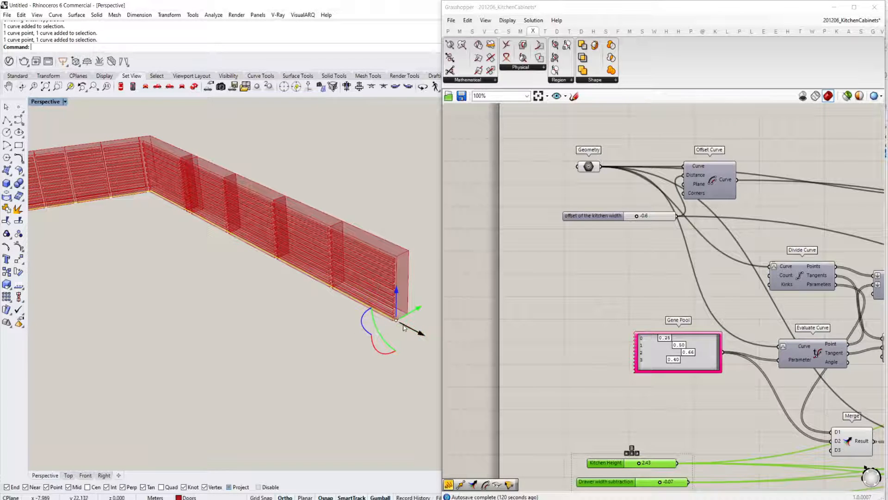
Try to move the selected end point of the kitchen curve to a new position, and undo the move.
left_click_drag(396, 322, 167, 283)
right_click_drag(167, 283, 260, 291)
key("ctrl+z")
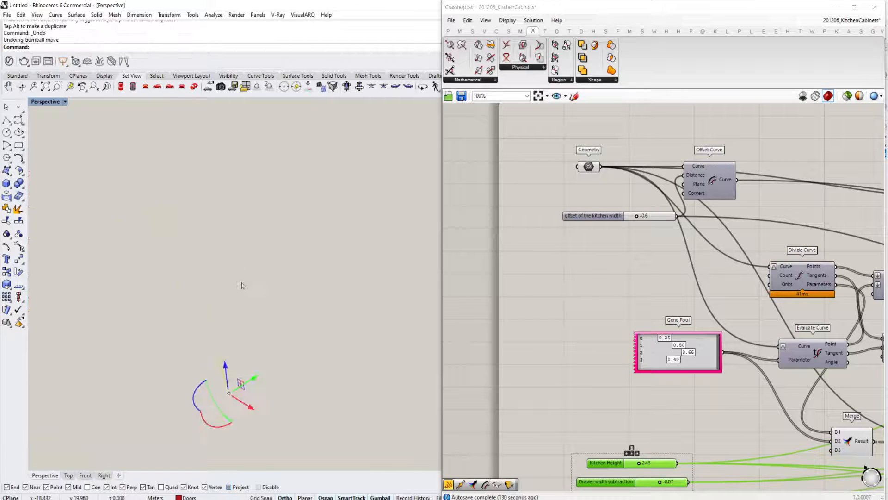
Move the kitchen curve's end point so that its last leg folds inward at a sharper angle.
right_click_drag(296, 330, 310, 328)
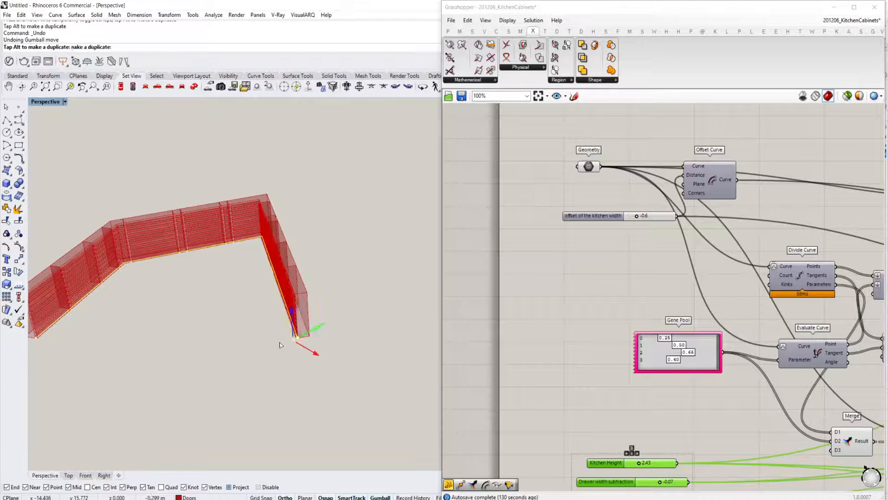
left_click_drag(279, 345, 256, 374)
right_click_drag(257, 370, 362, 306)
scroll(311, 347, "up", 3)
left_click_drag(365, 271, 352, 242)
right_click_drag(351, 241, 337, 274)
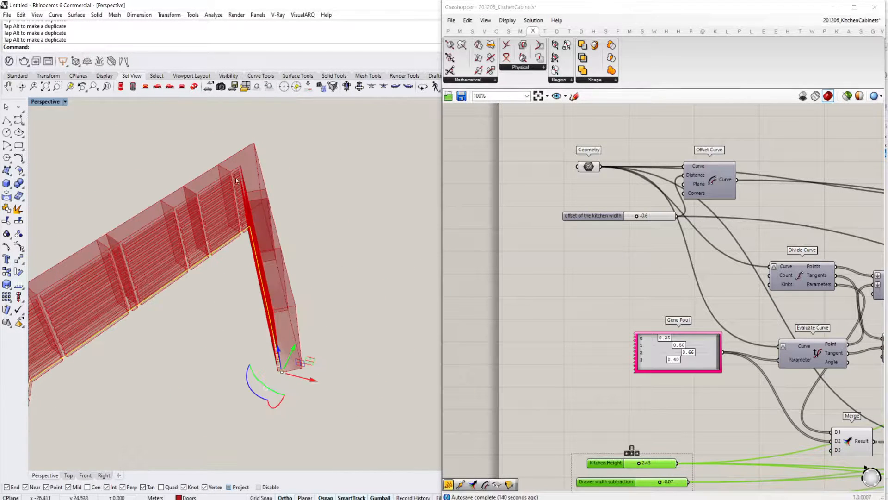
Adjust the corner point adjoining the folded leg and select the end point at the curve's opposite end.
left_click(249, 226)
left_click_drag(262, 209, 303, 242)
right_click_drag(303, 242, 252, 252)
left_click(209, 359)
scroll(199, 277, "up", 6)
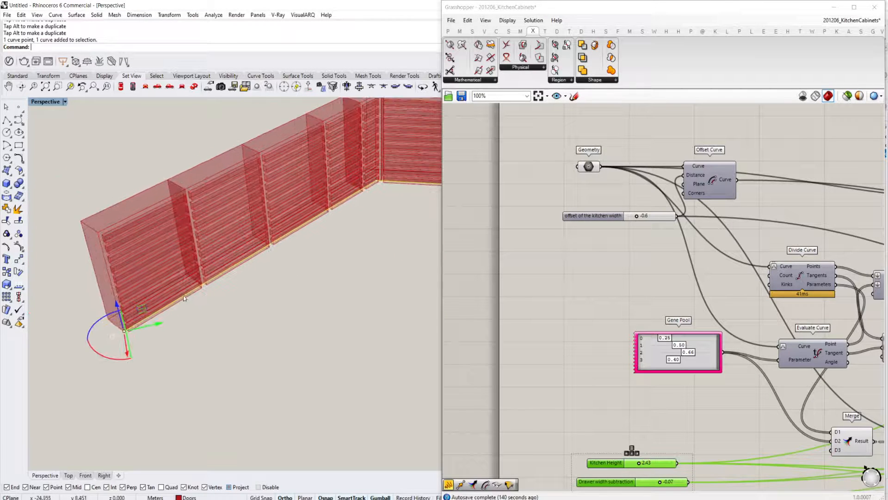
scroll(176, 310, "down", 4)
Set Gene Pool values 0, 1 and 3 to 0.02, 0.11 and 0.39 to reposition the cabinet divisions.
scroll(675, 352, "up", 2)
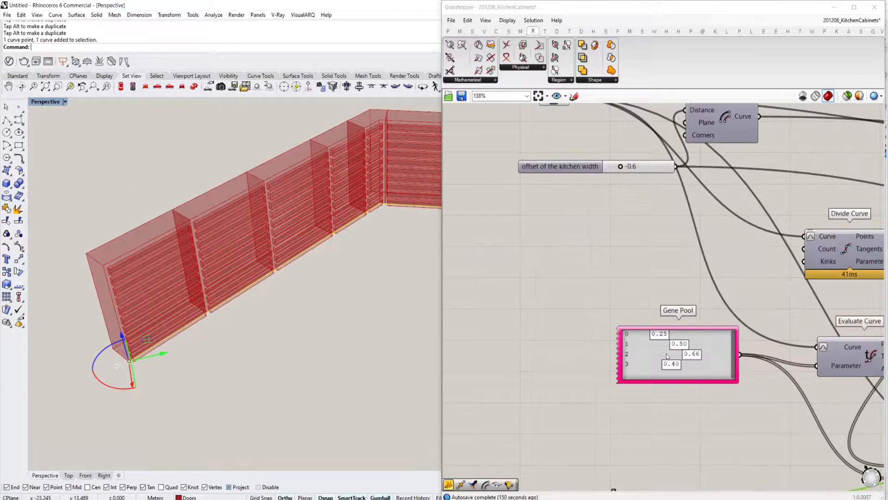
left_click_drag(657, 336, 609, 330)
scroll(646, 327, "up", 2)
scroll(687, 320, "down", 2)
Set the cabinet drawers slider to 0.04 and the Drawer amount slider to 6.
scroll(687, 320, "down", 2)
scroll(635, 283, "up", 4)
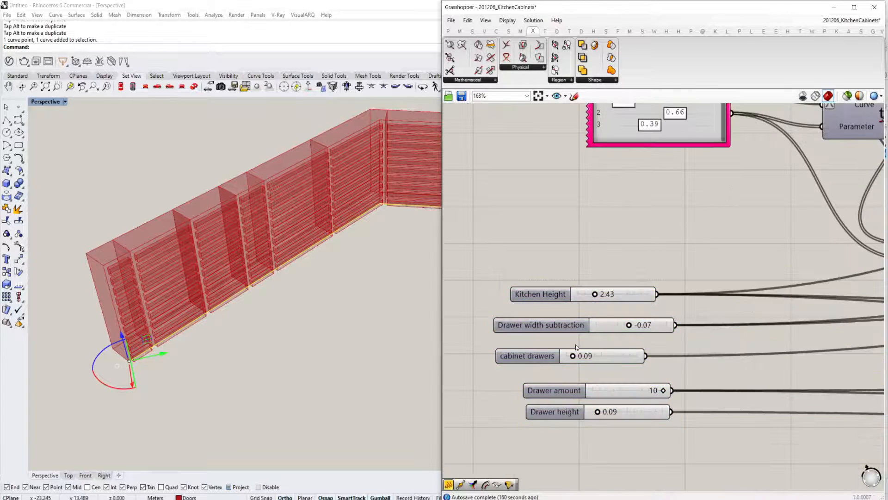
left_click_drag(587, 348, 584, 350)
scroll(648, 313, "up", 1)
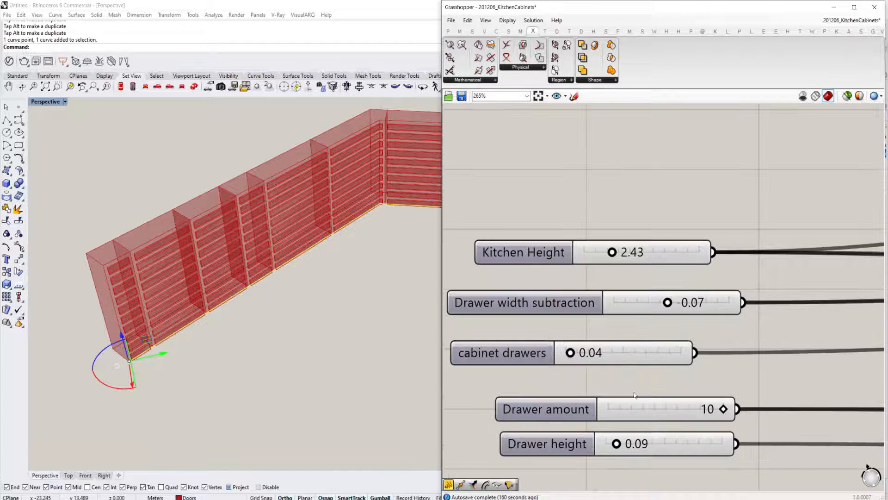
left_click_drag(726, 410, 684, 413)
scroll(292, 222, "down", 5)
Review the full kitchen in Rhino and highlight the drawer fronts produced by the Move component.
right_click_drag(258, 234, 315, 280)
scroll(648, 278, "down", 10)
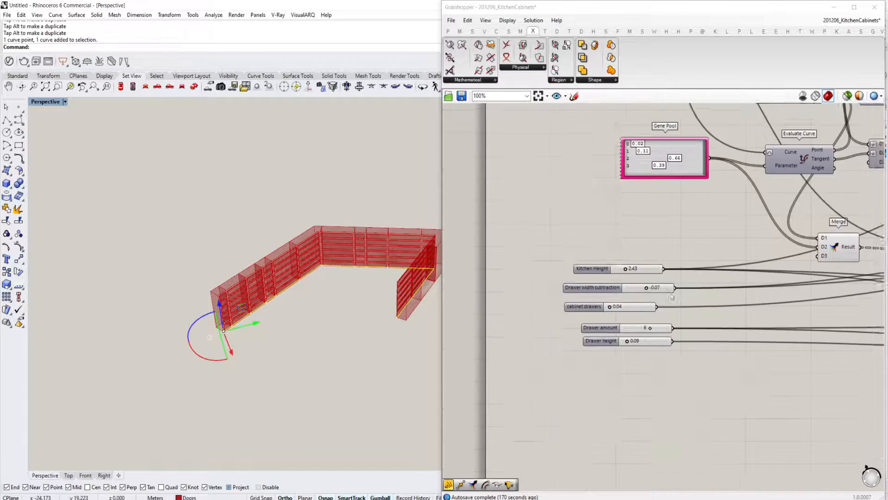
right_click_drag(669, 271, 450, 347)
scroll(710, 357, "up", 3)
left_click(711, 343)
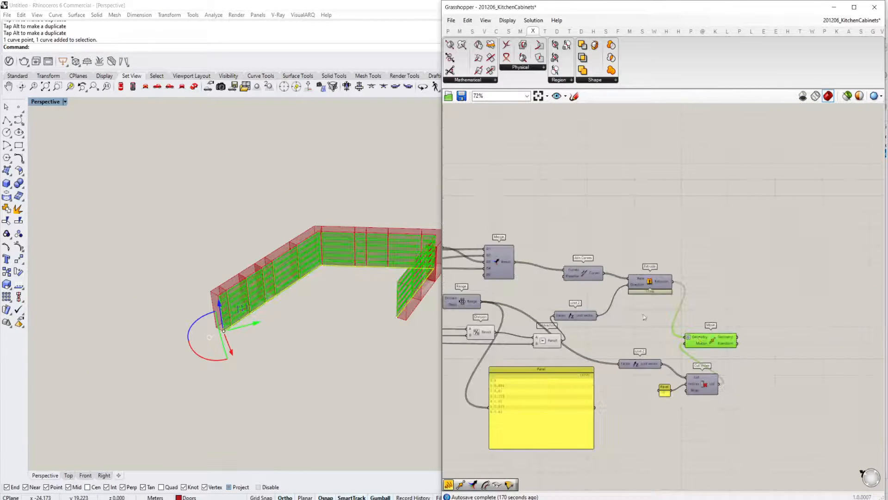
right_click_drag(551, 230, 767, 338)
scroll(763, 336, "down", 3)
right_click_drag(702, 309, 707, 312)
scroll(677, 265, "up", 4)
left_click(677, 261)
middle_click(684, 258)
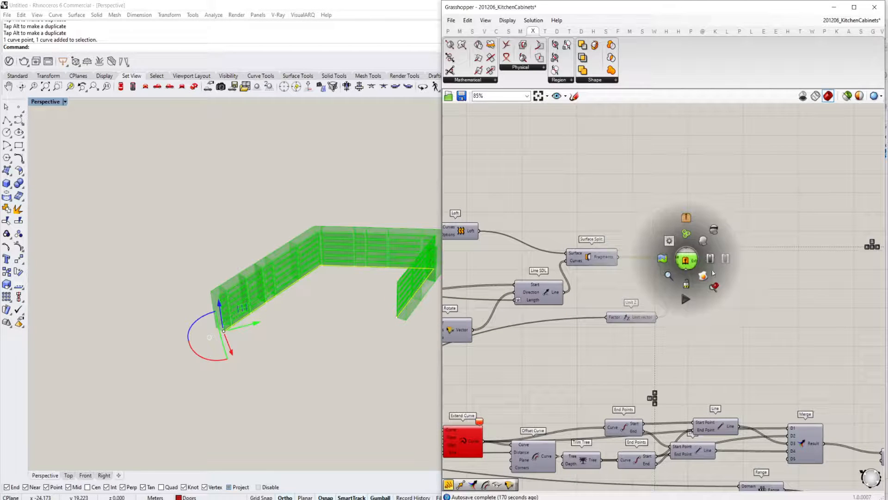
left_click(706, 276)
key("ctrl+z")
Add a Merge component and connect the cabinet Extrude and the drawer Move geometry to its inputs.
scroll(706, 307, "down", 4)
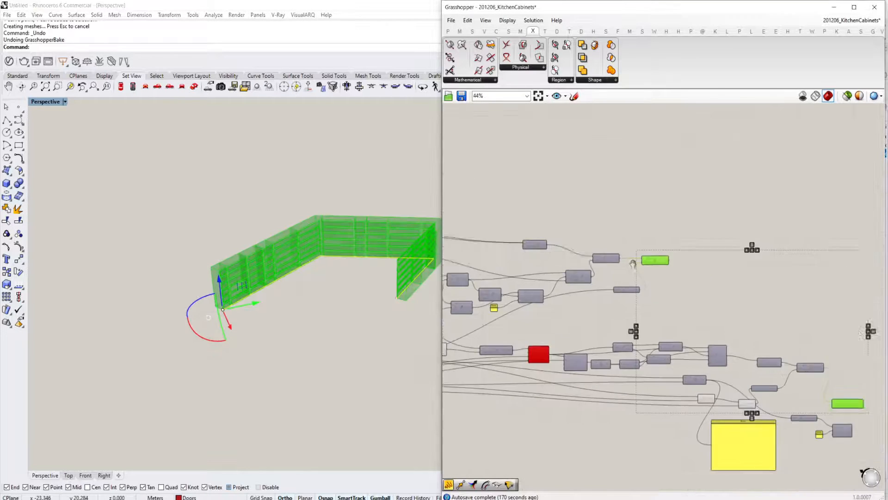
right_click_drag(823, 338, 691, 304)
double_click(800, 303)
type("m")
left_click(797, 294)
scroll(786, 300, "up", 4)
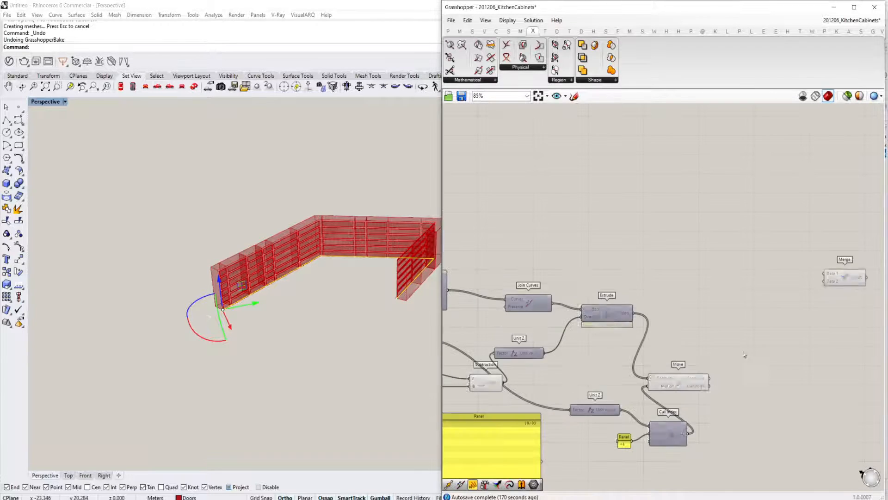
left_click_drag(821, 286, 569, 185)
scroll(834, 276, "down", 4)
scroll(778, 321, "up", 1)
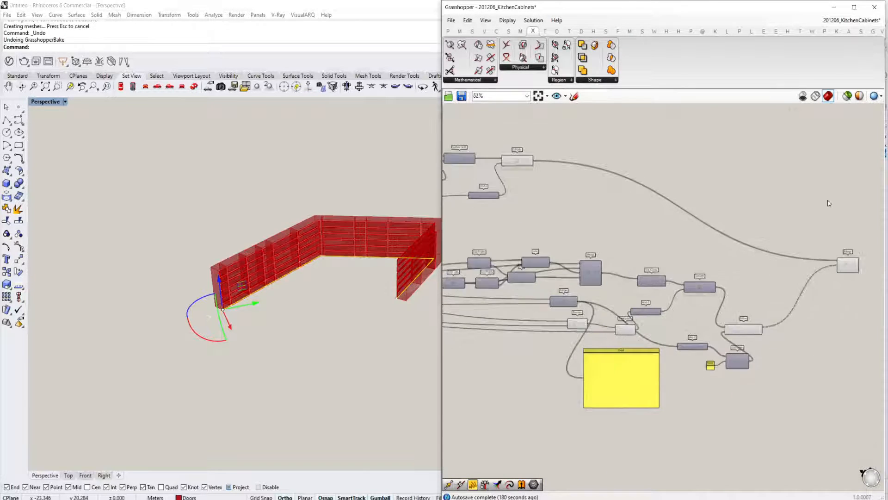
Turn off the previews of the drawer Move and cabinet Extrude components, and flatten Merge inputs D1 and D2.
left_click(742, 332)
left_click(517, 160, "shift")
scroll(725, 226, "up", 8)
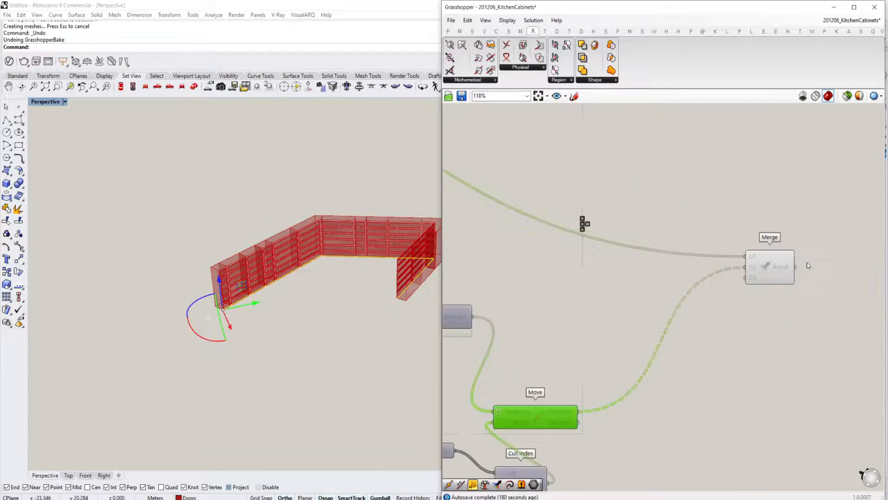
right_click(723, 271)
left_click(745, 339)
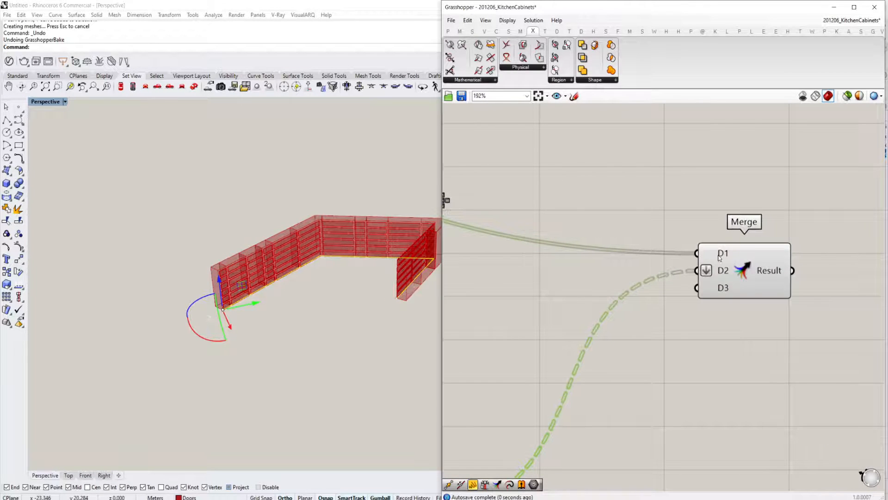
right_click(720, 253)
left_click(740, 324)
Bake the Merge result as a group and move the baked kitchen aside from the live preview.
right_click(742, 268)
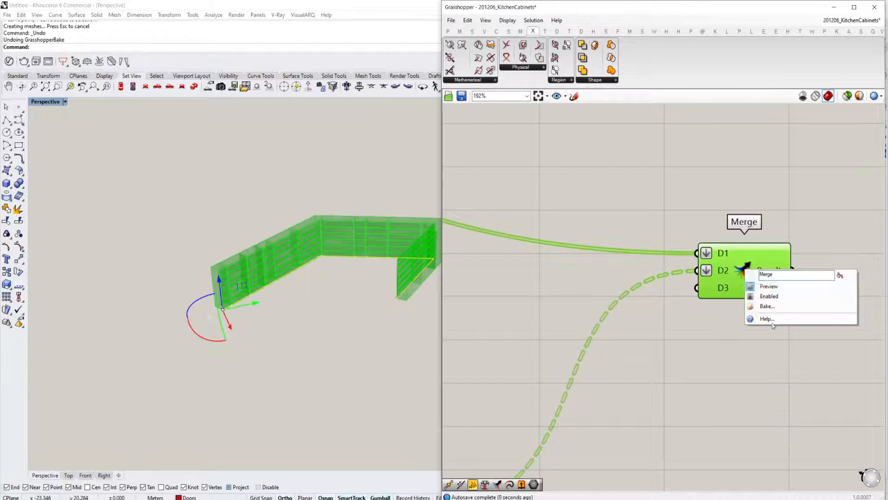
left_click(748, 307)
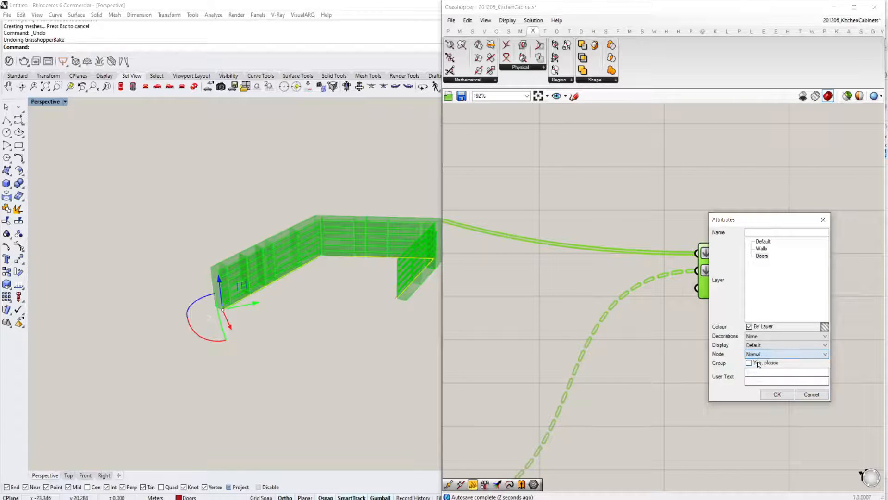
left_click(775, 395)
scroll(387, 237, "down", 2)
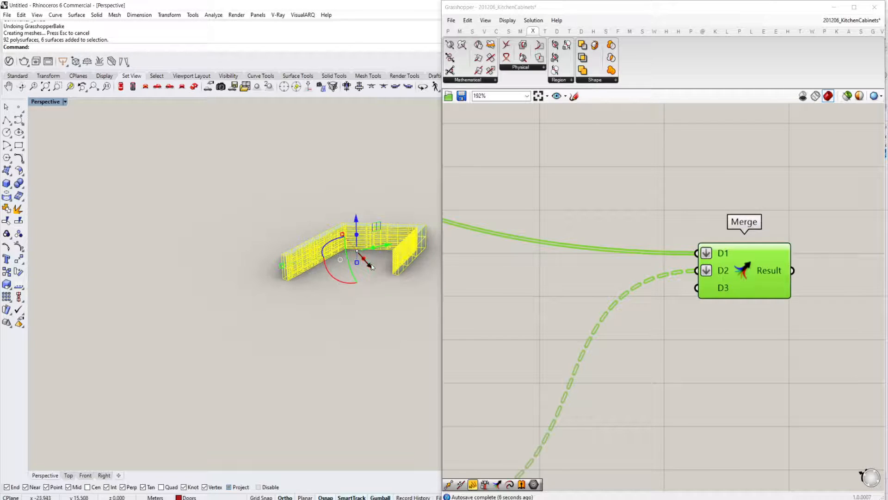
left_click_drag(388, 250, 171, 302)
key("Escape")
scroll(168, 267, "up", 4)
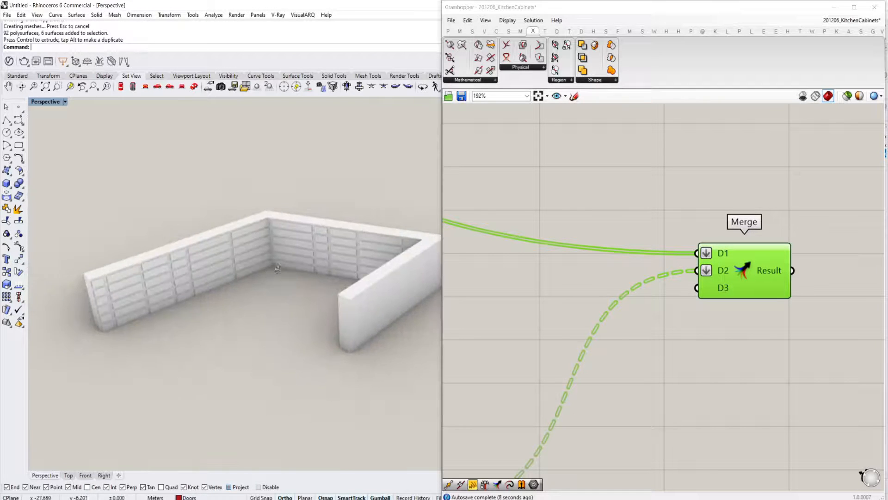
scroll(402, 259, "up", 3)
scroll(403, 265, "down", 4)
Reshape the kitchen curve by moving its two corner points and the end point of the short leg.
right_click_drag(404, 265, 209, 249, "shift")
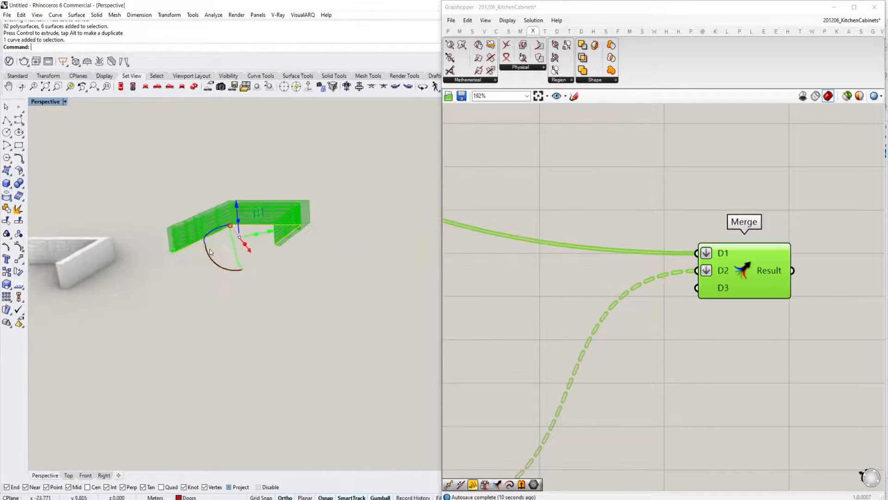
scroll(210, 249, "up", 4)
left_click(232, 215)
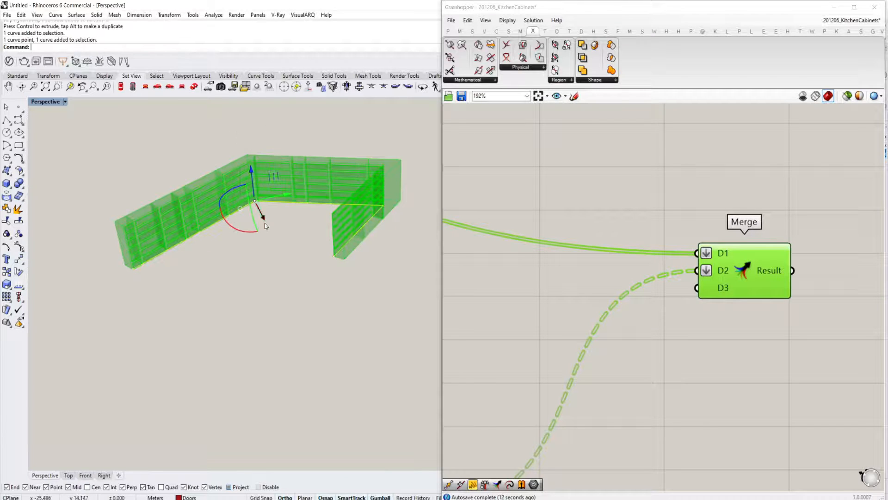
left_click_drag(266, 226, 238, 175)
left_click(390, 211)
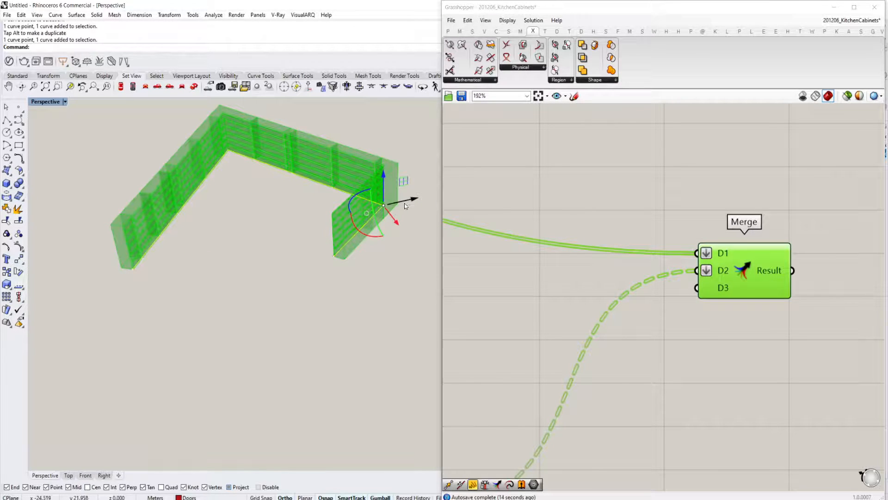
left_click_drag(348, 167, 323, 177)
left_click(335, 256)
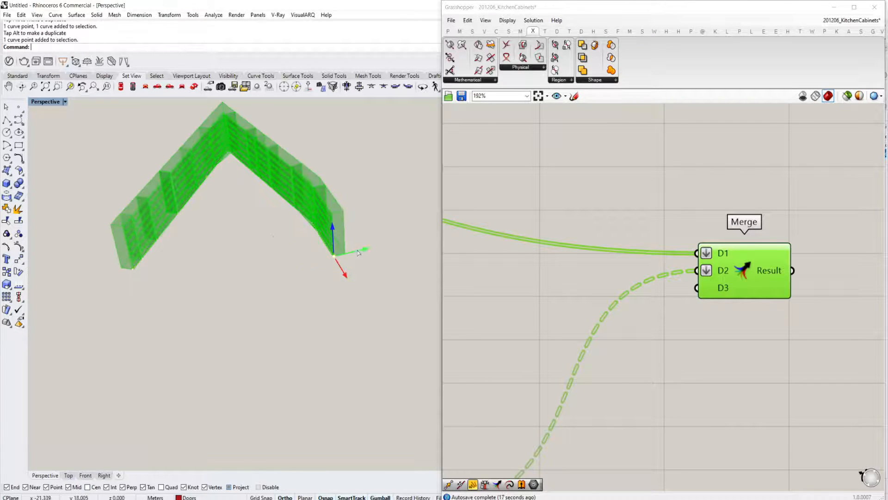
left_click_drag(358, 252, 316, 248)
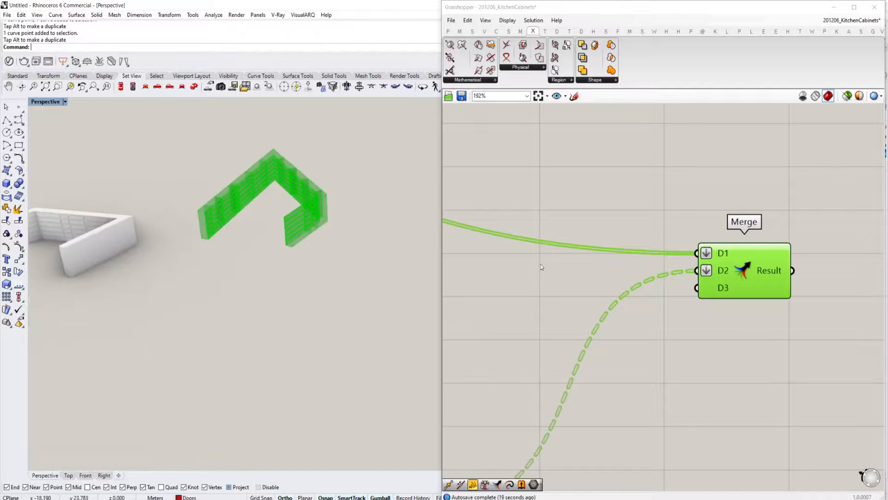
Set the Kitchen Height slider to 2.85 and the Drawer width subtraction slider to -0.15.
scroll(540, 265, "down", 5)
scroll(657, 315, "up", 7)
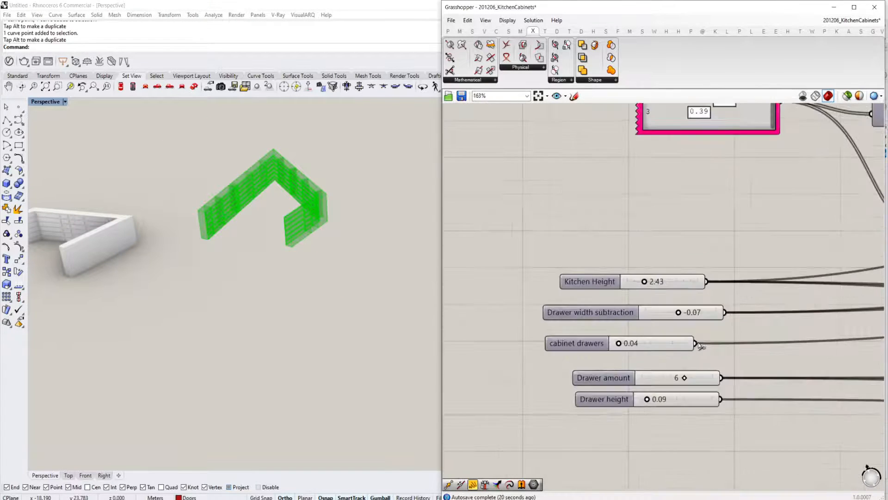
left_click_drag(629, 282, 635, 282)
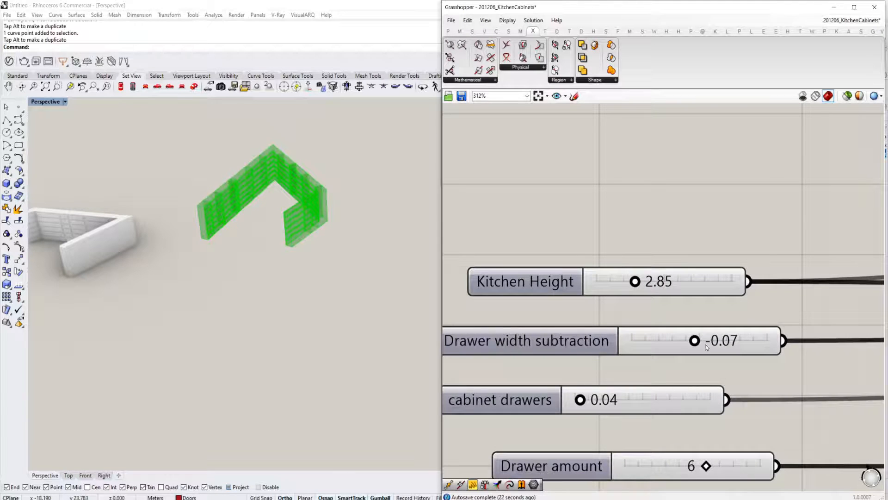
scroll(245, 210, "up", 10)
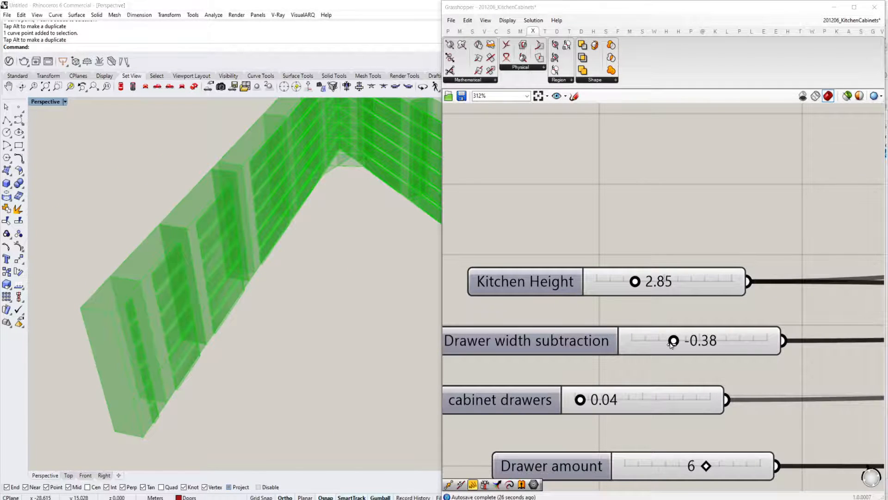
mouse_move(672, 344)
left_mouse_down()
mouse_move(711, 346)
mouse_move(688, 348)
left_mouse_up()
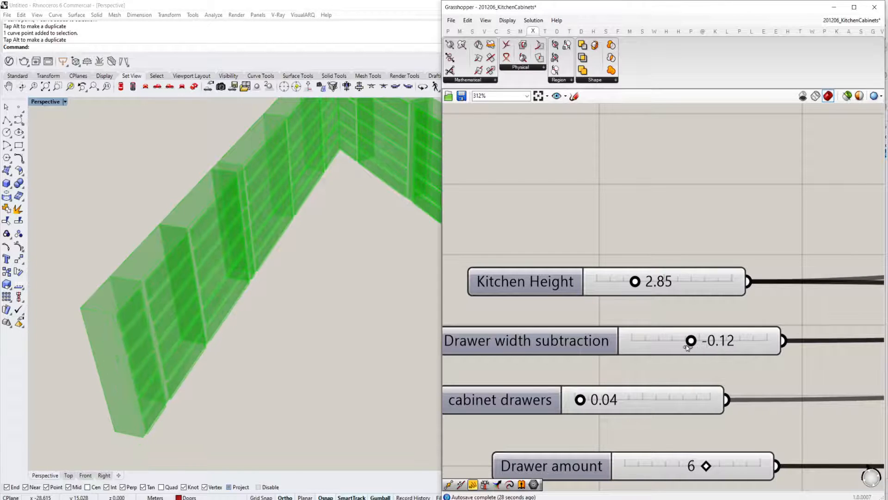
right_click_drag(688, 325, 709, 270)
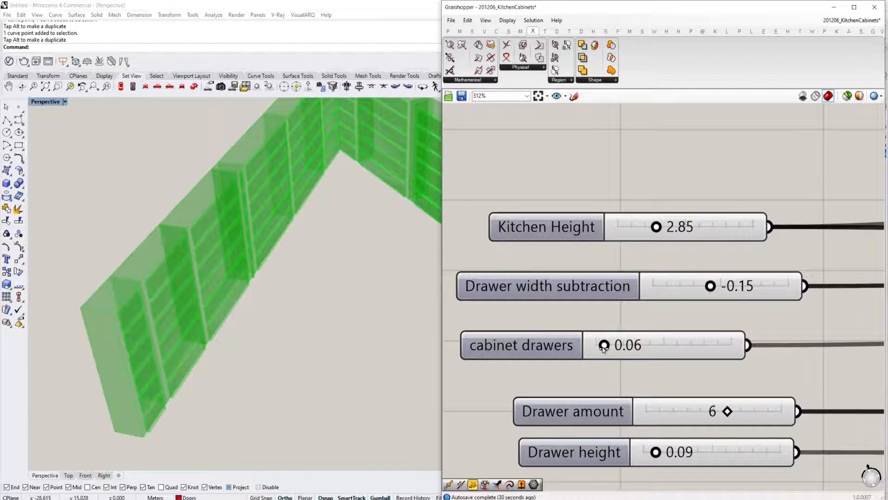
Set the cabinet drawers slider to 0.06 and Drawer height to 0.15, and reduce the Drawer amount.
left_click_drag(600, 350, 602, 350)
right_click_drag(678, 399, 630, 329)
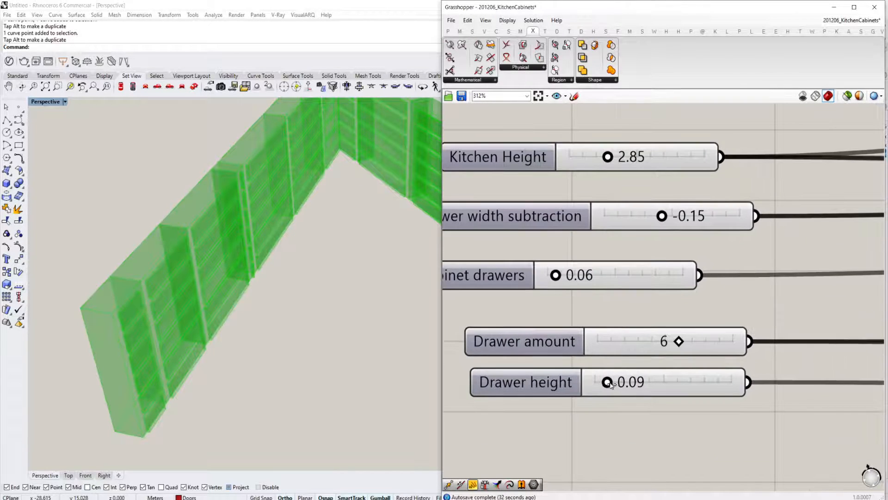
left_click_drag(607, 382, 625, 382)
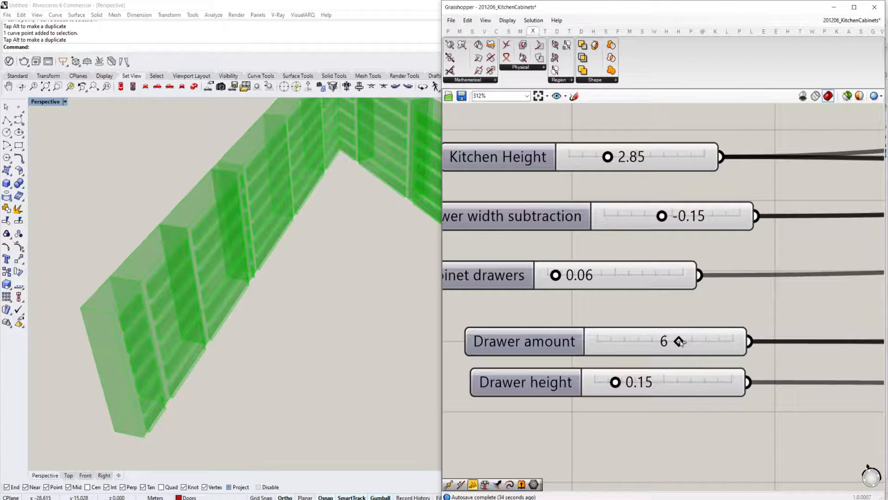
left_click_drag(679, 341, 644, 345)
Bake the second kitchen variant from the Merge component as a group and move it clear of the curve.
scroll(759, 270, "down", 15)
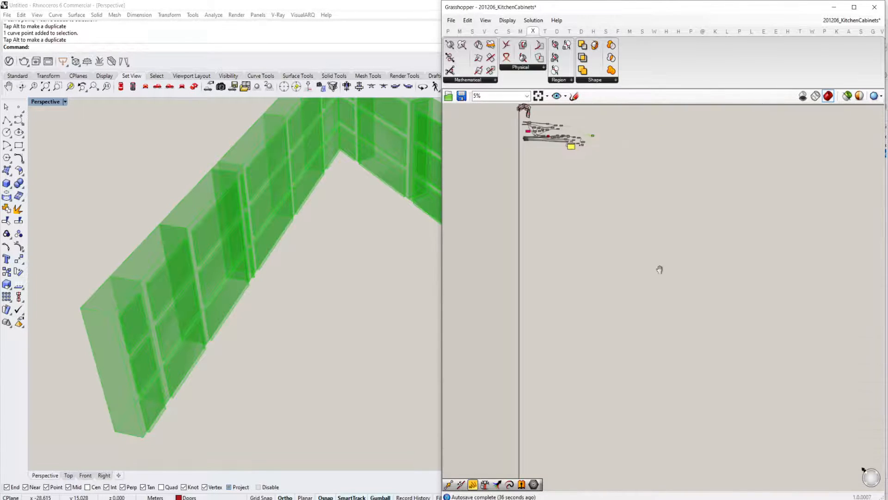
right_click_drag(609, 142, 590, 279)
scroll(574, 266, "up", 6)
scroll(565, 285, "up", 6)
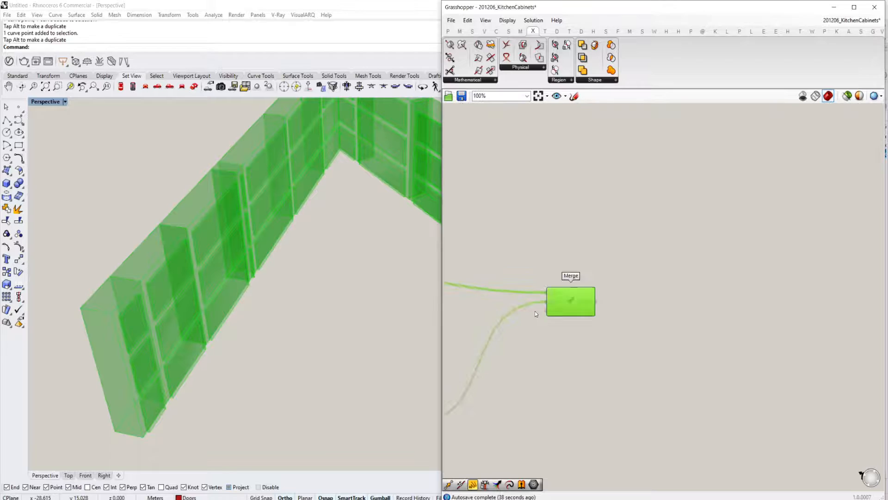
right_click(569, 298)
left_click(607, 339)
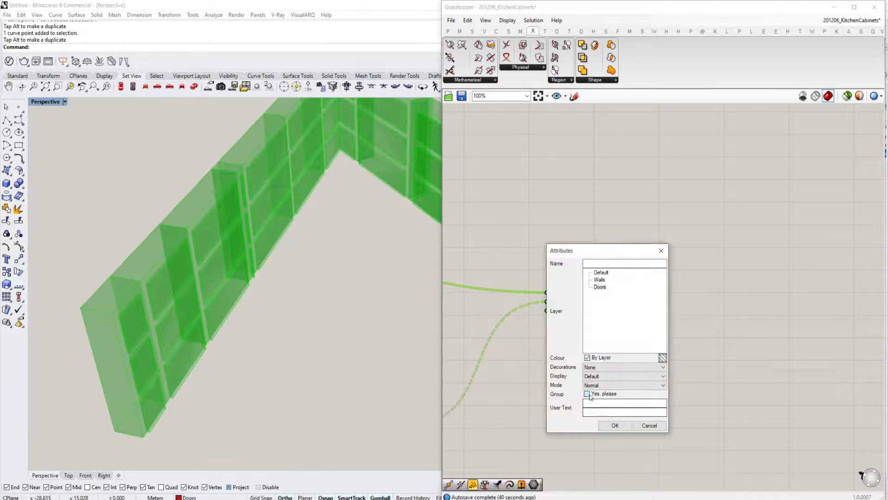
left_click(615, 425)
scroll(397, 201, "down", 10)
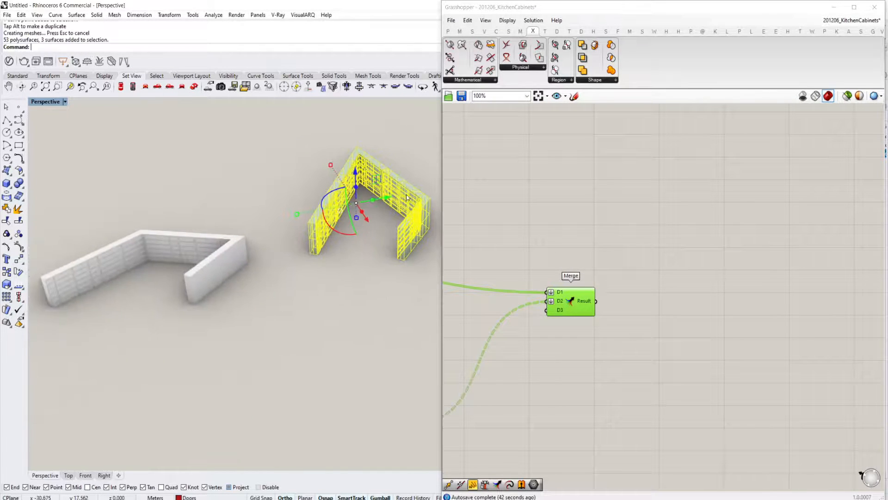
left_click_drag(397, 199, 226, 215)
scroll(227, 215, "up", 5)
left_click(252, 193)
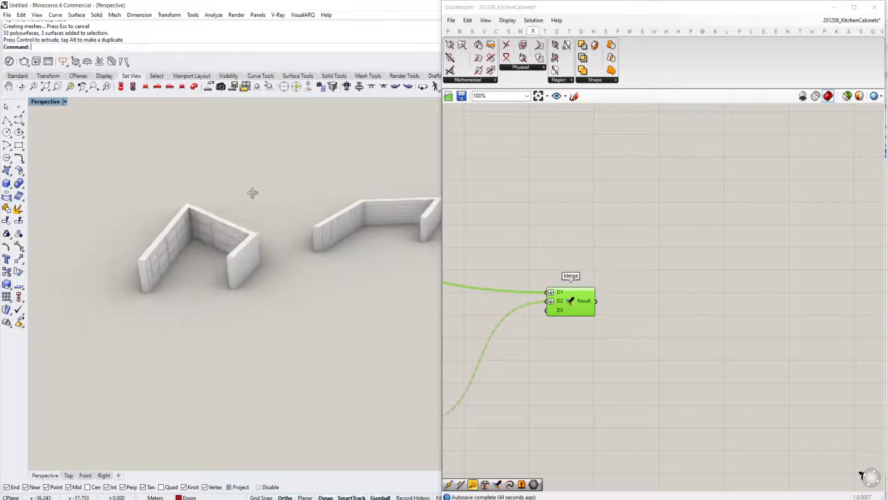
Examine the drawer fronts, corners and overall shape of both baked kitchen variants from several angles.
scroll(253, 193, "up", 6)
right_click_drag(253, 194, 260, 203)
right_click_drag(241, 216, 286, 235)
right_click_drag(363, 202, 296, 204)
left_click(286, 176)
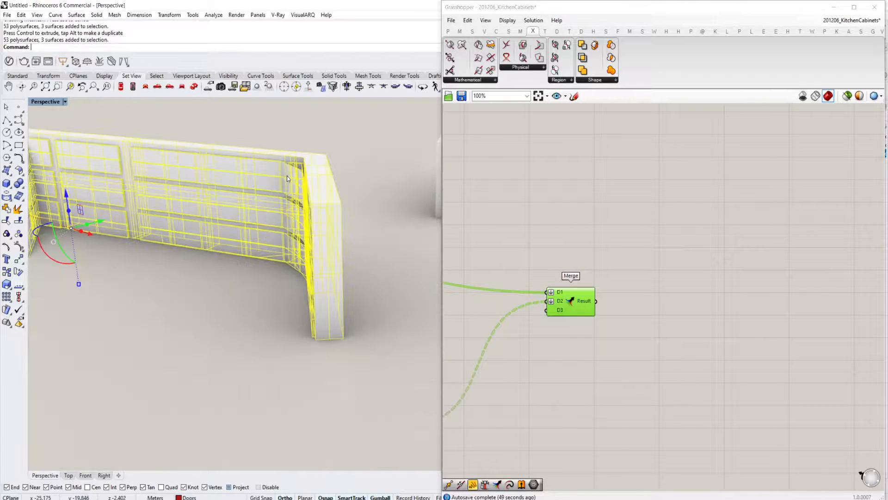
scroll(287, 176, "down", 3)
left_click(343, 178)
right_click_drag(343, 179, 236, 175)
scroll(254, 210, "down", 3)
scroll(259, 185, "up", 4)
right_click_drag(273, 217, 267, 264)
scroll(305, 243, "down", 8)
scroll(282, 252, "up", 3)
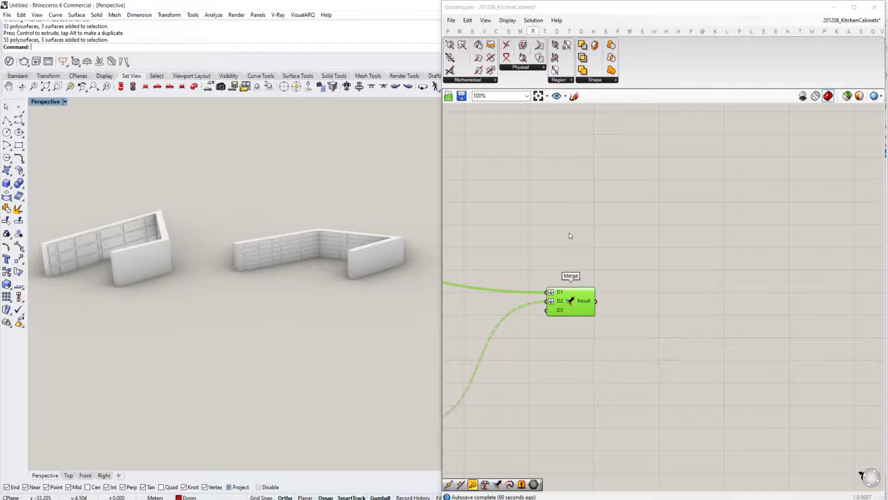
scroll(299, 254, "up", 8)
scroll(280, 258, "down", 3)
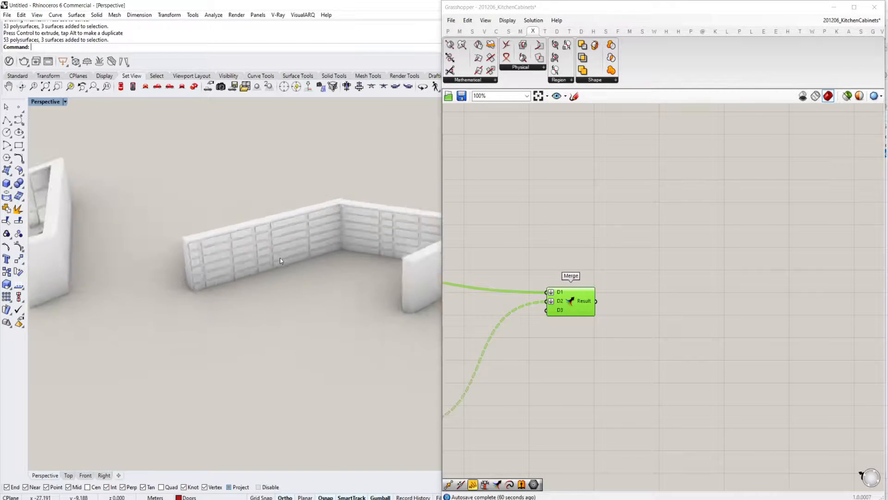
right_click_drag(279, 257, 326, 260)
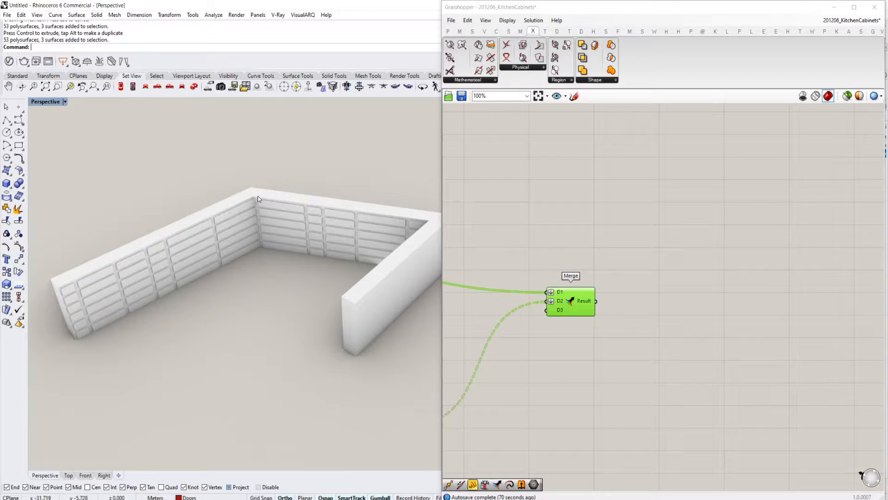
scroll(697, 273, "down", 3)
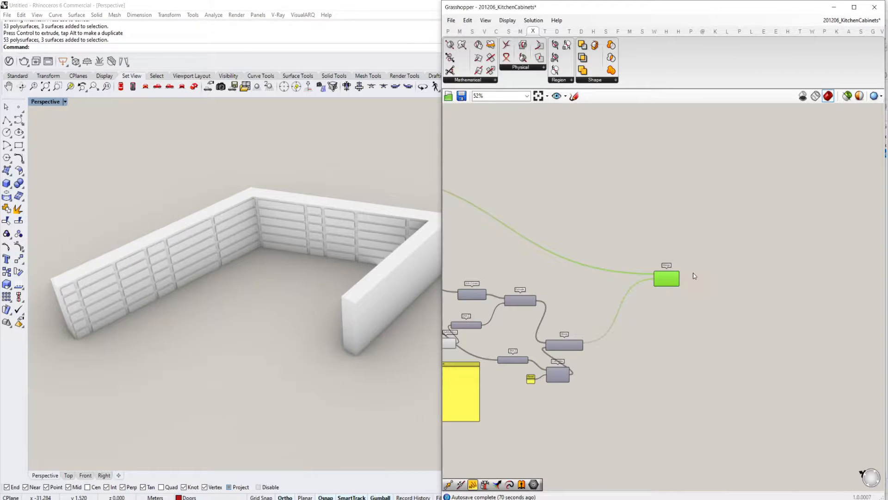